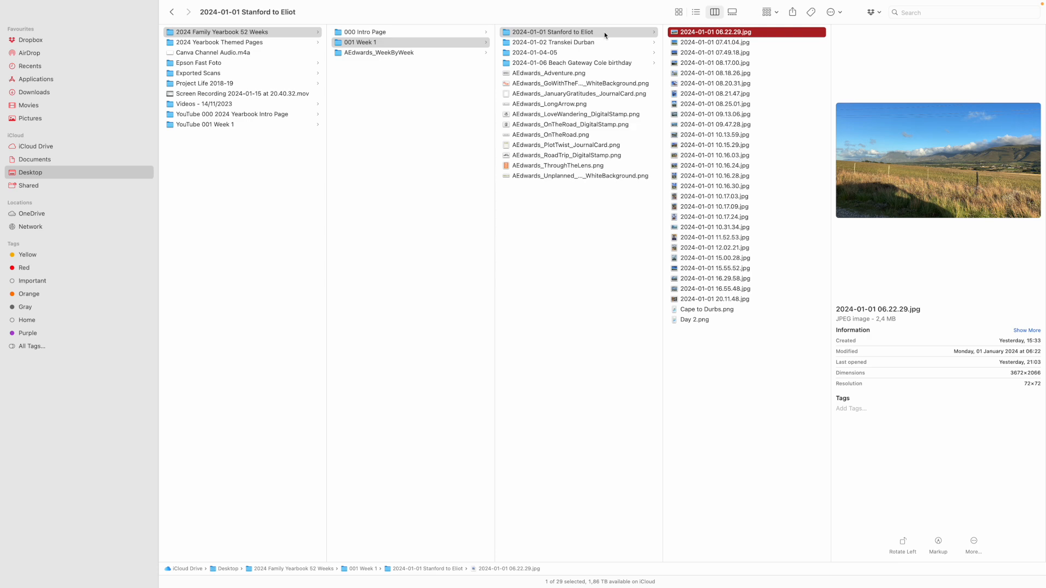
Review the photos in the 2024-01-01 Stanford to Eliot and 2024-01-02 Transkei Durban folders as thumbnails
{"action": "left_click", "coordinate": [678, 12]}
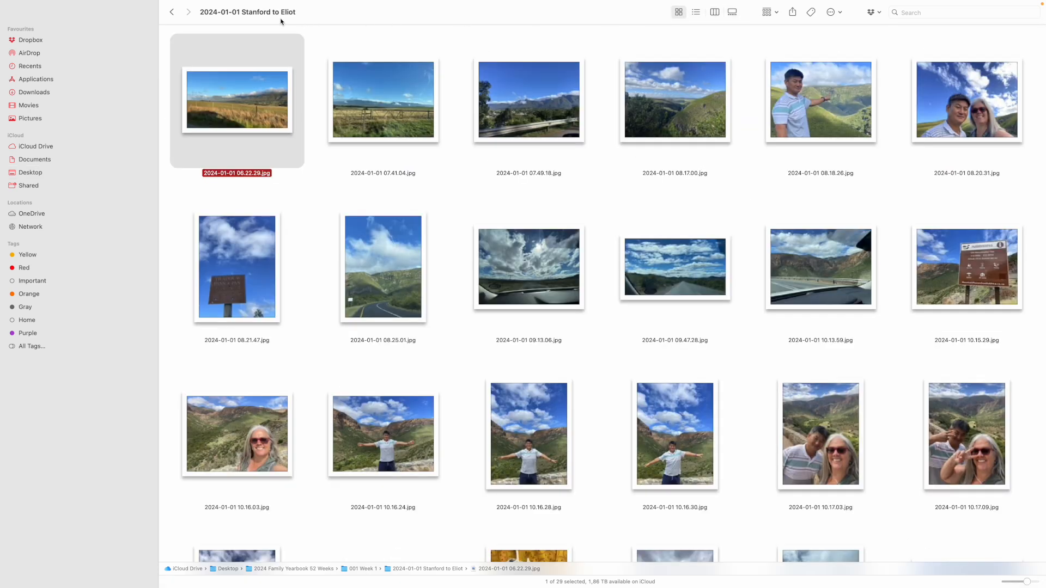
{"action": "left_click", "coordinate": [172, 12]}
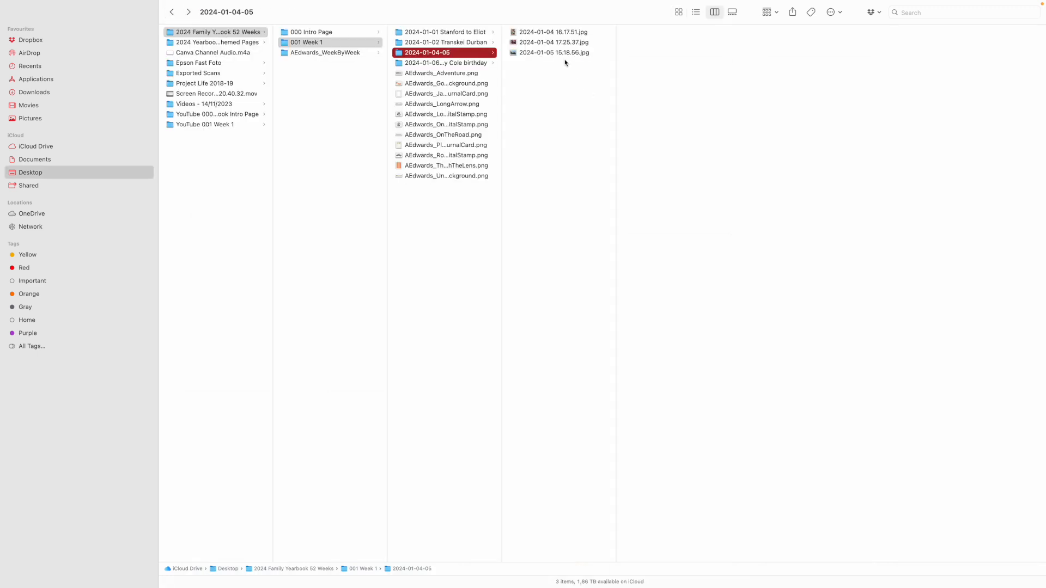
{"action": "left_click", "coordinate": [459, 43]}
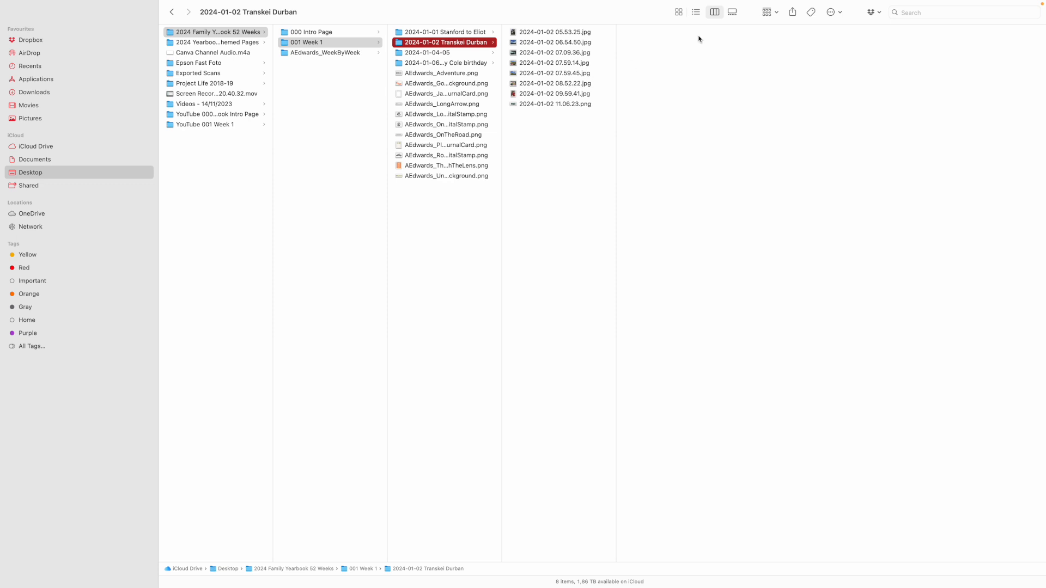
{"action": "left_click", "coordinate": [679, 12]}
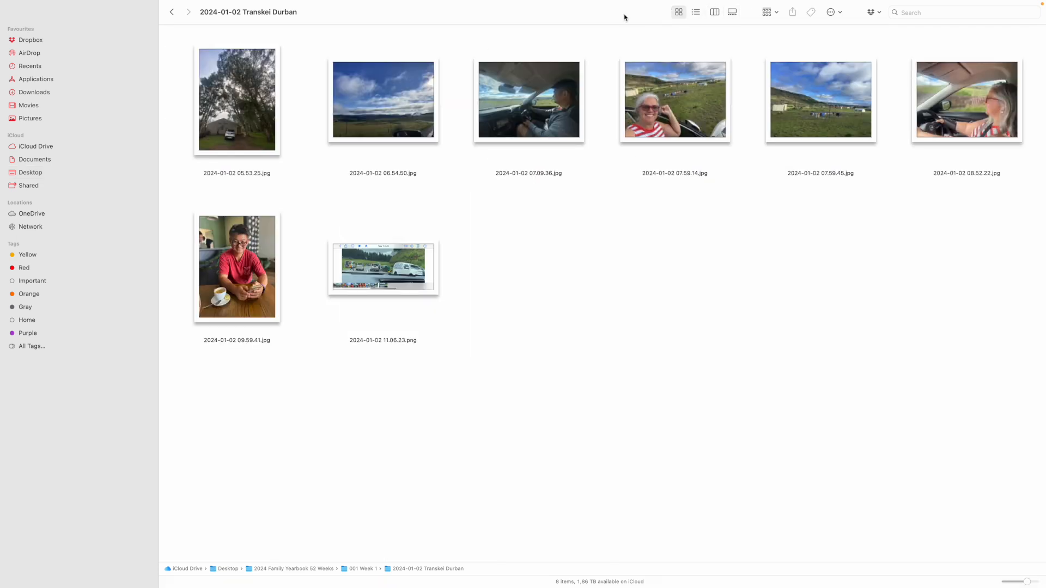
{"action": "left_click", "coordinate": [172, 12]}
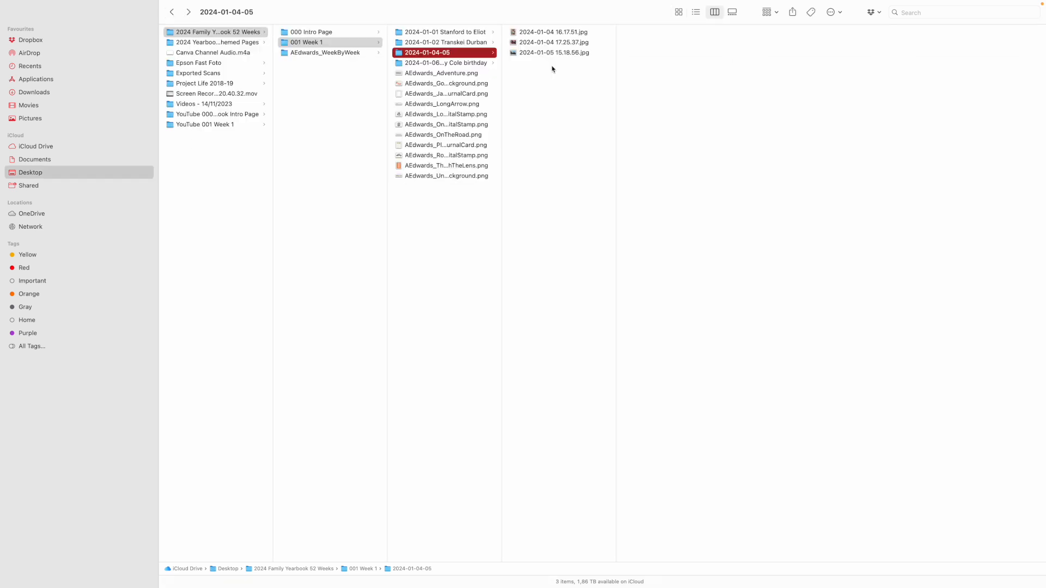
Open the 2024-01-06 Beach Gateway birthday folder as thumbnails and enlarge the photo previews
{"action": "left_click", "coordinate": [462, 63]}
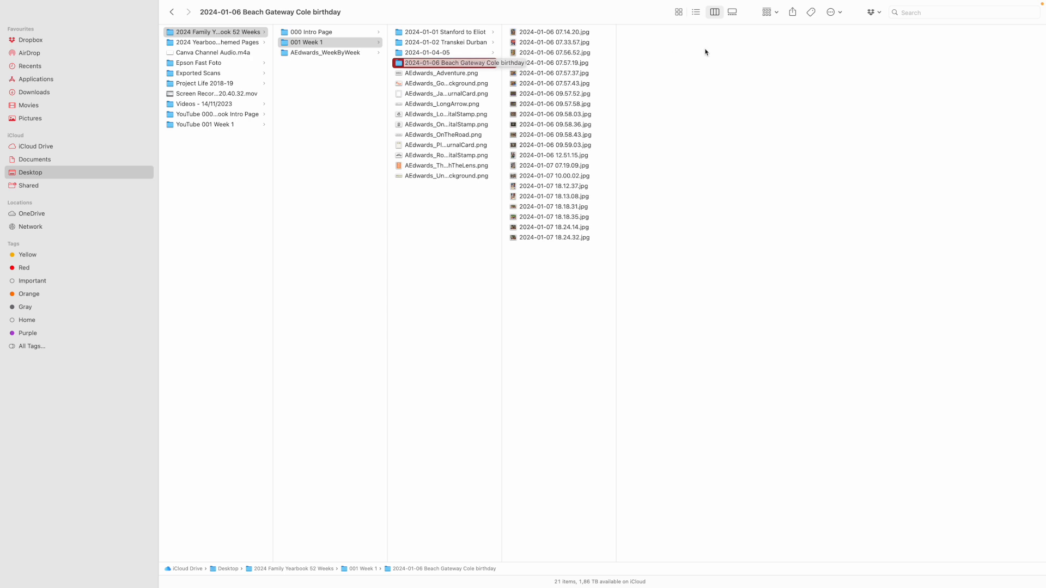
{"action": "left_click", "coordinate": [678, 12]}
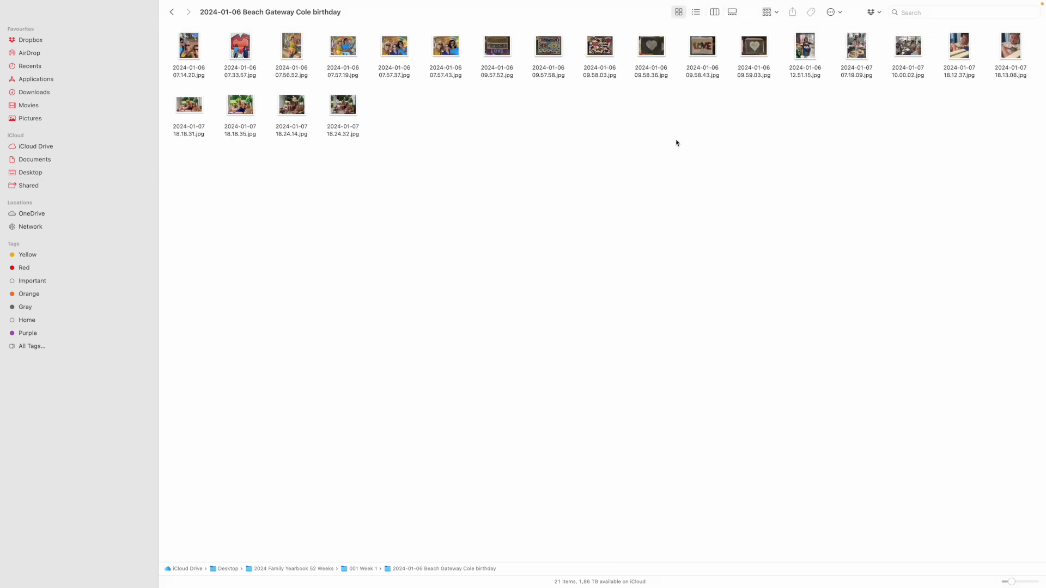
{"action": "scroll", "coordinate": [676, 143], "scroll_direction": "up", "scroll_amount": 5}
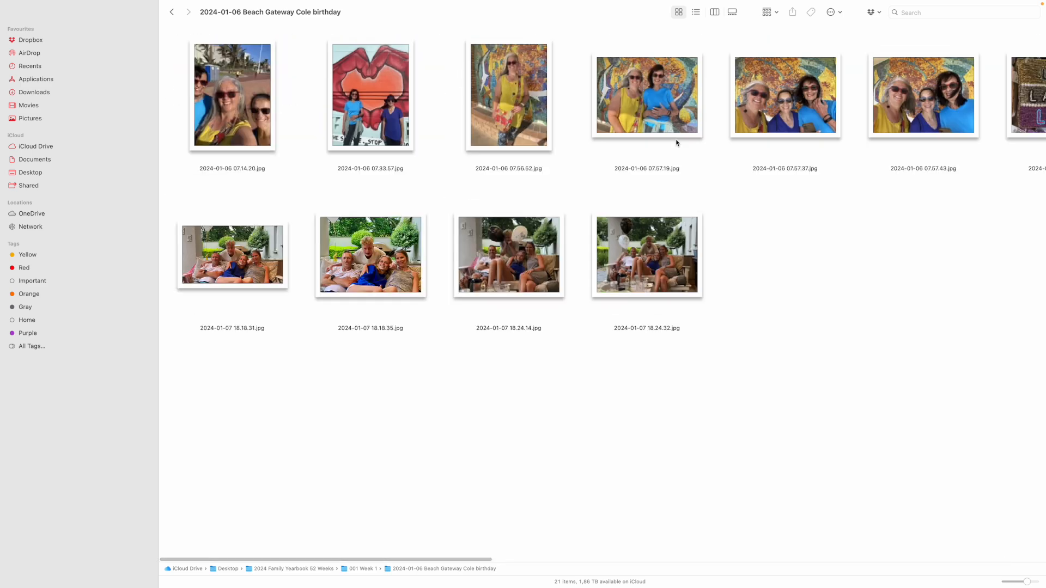
{"action": "scroll", "coordinate": [676, 143], "scroll_direction": "up", "scroll_amount": 2}
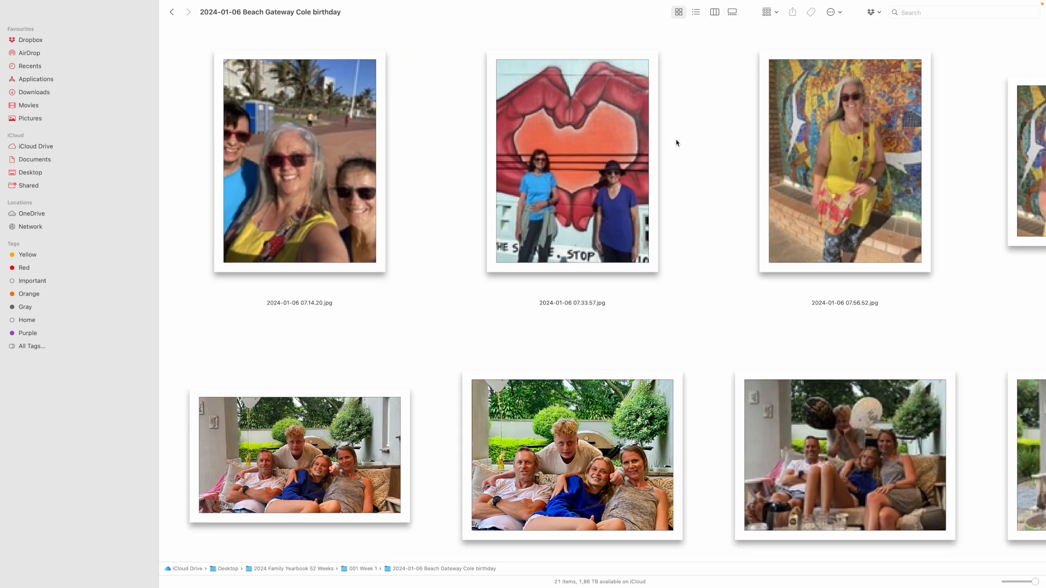
{"action": "scroll", "coordinate": [676, 143], "scroll_direction": "down", "scroll_amount": 3}
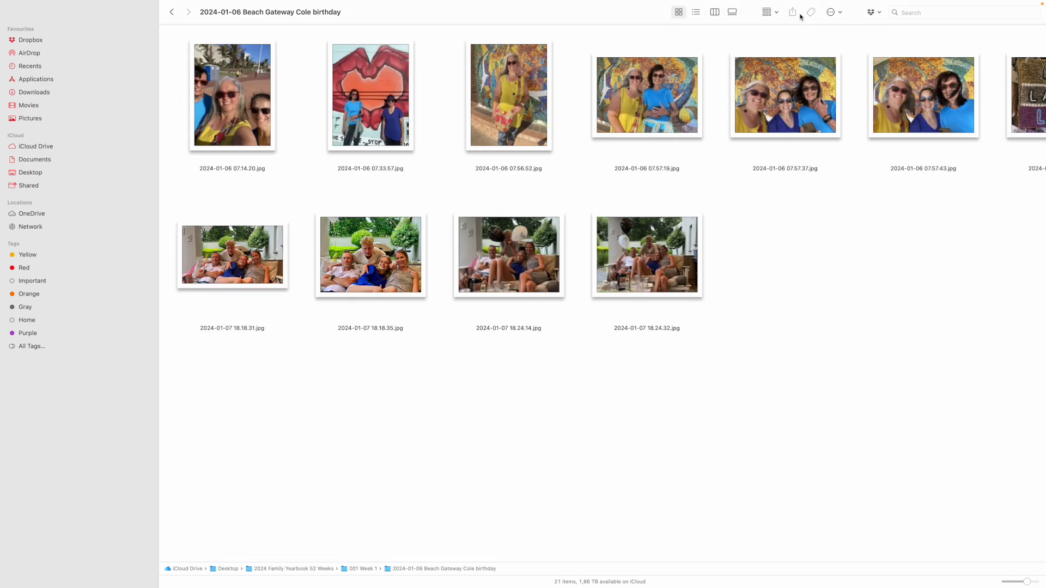
Arrange the photos in the 2024-01-06 Beach Gateway birthday folder by Name and look through all of them
{"action": "left_click", "coordinate": [837, 12]}
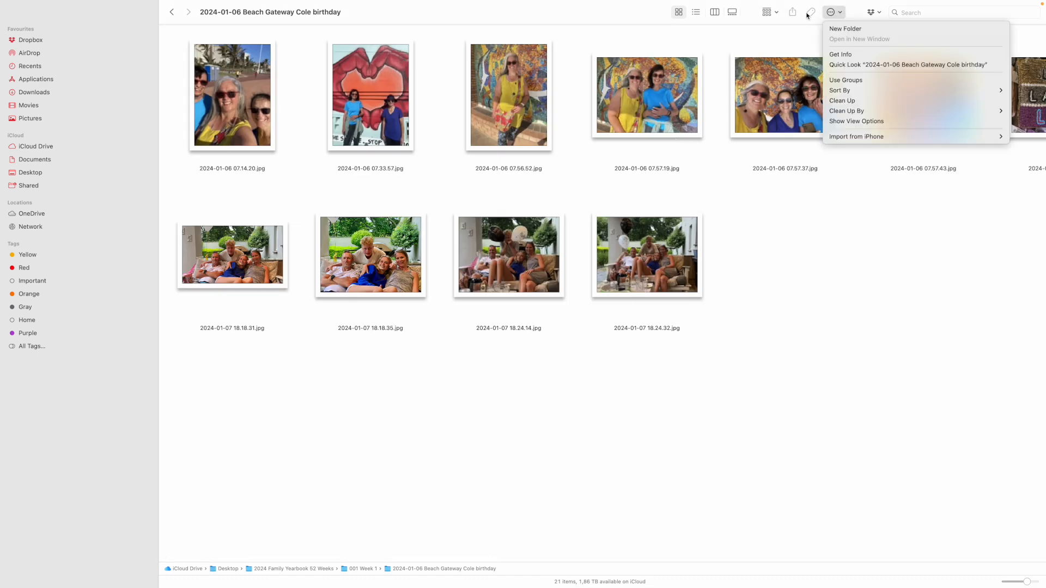
{"action": "left_click", "coordinate": [773, 14]}
{"action": "left_click", "coordinate": [774, 14]}
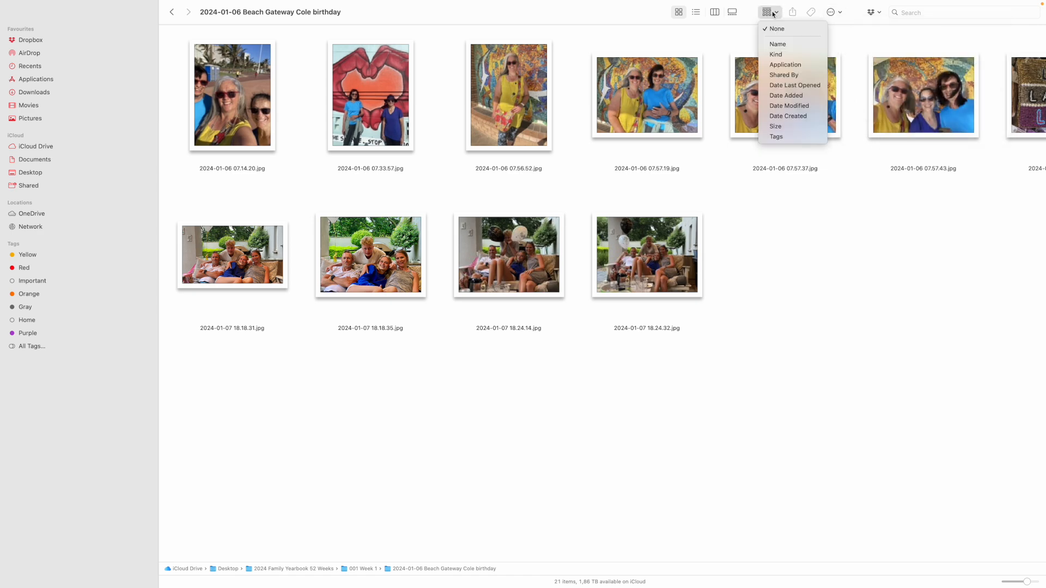
{"action": "left_click", "coordinate": [778, 44]}
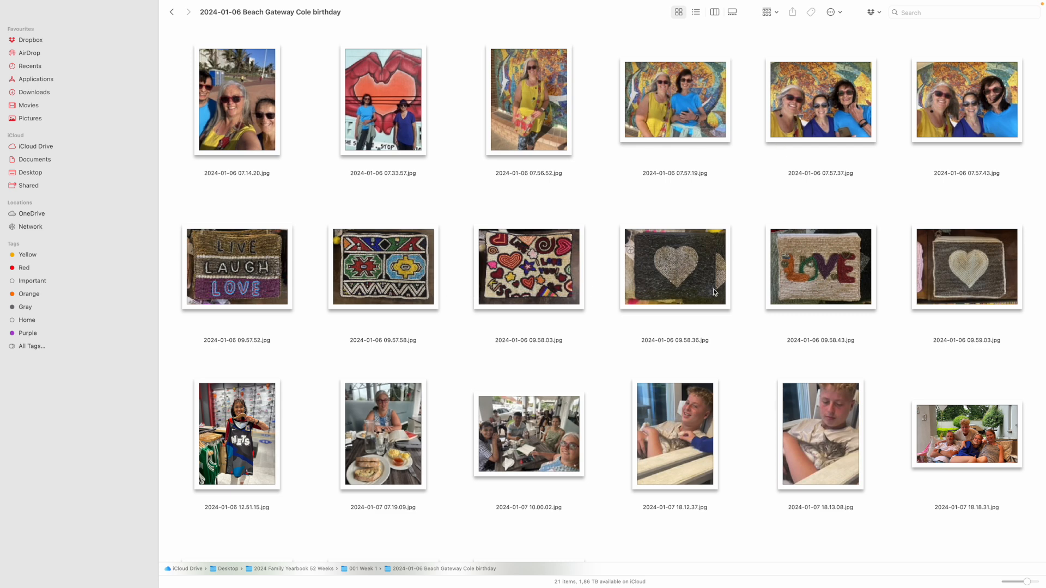
{"action": "scroll", "coordinate": [768, 303], "scroll_direction": "down", "scroll_amount": 3}
{"action": "scroll", "coordinate": [769, 303], "scroll_direction": "down", "scroll_amount": 2}
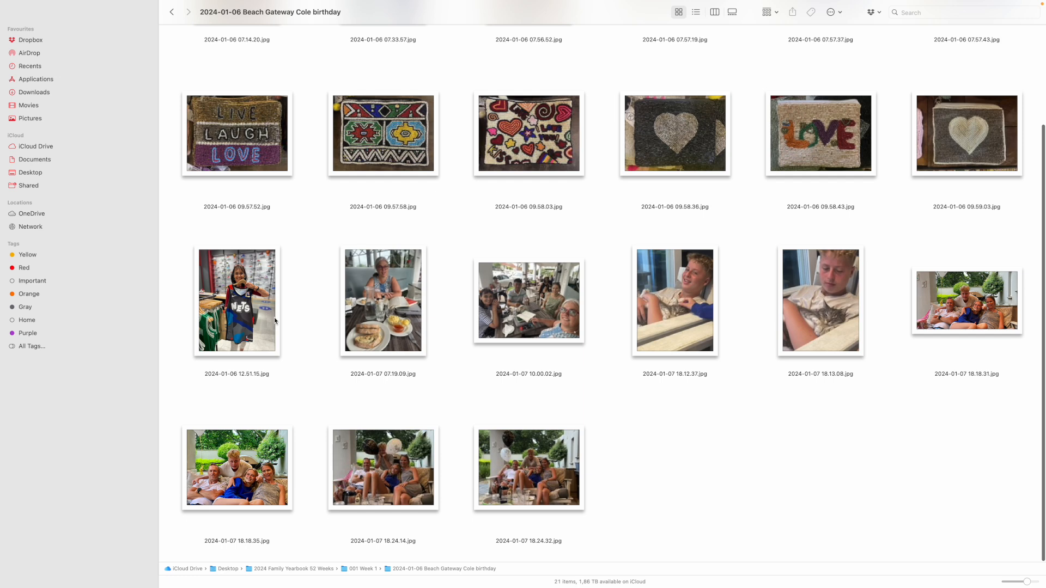
{"action": "scroll", "coordinate": [531, 307], "scroll_direction": "up", "scroll_amount": 1}
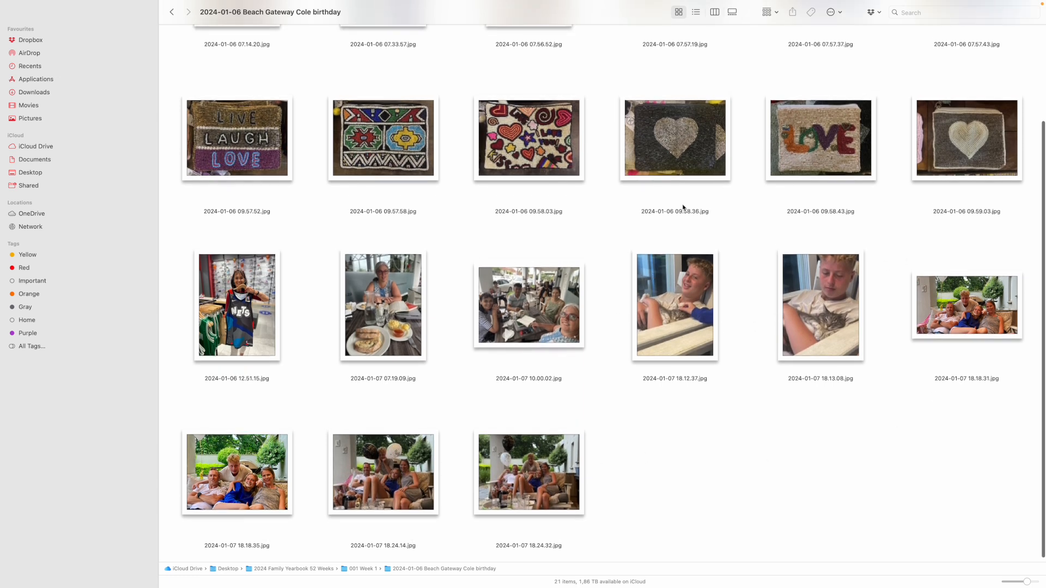
{"action": "scroll", "coordinate": [683, 206], "scroll_direction": "up", "scroll_amount": 4}
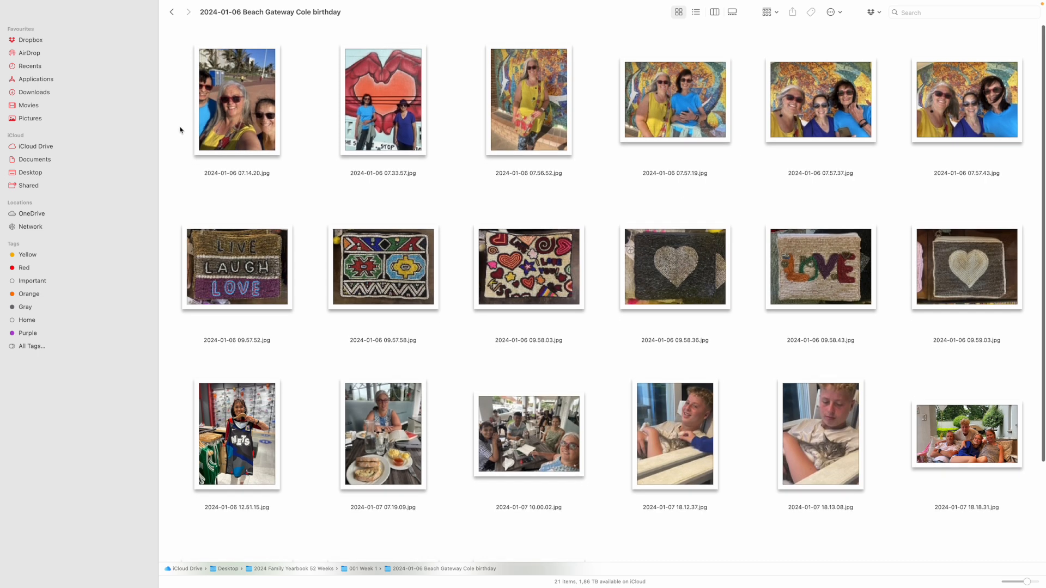
Go back to the 2024-01-01 Stanford to Eliot folder and examine its photos as thumbnails for ones to discard
{"action": "left_click", "coordinate": [171, 11]}
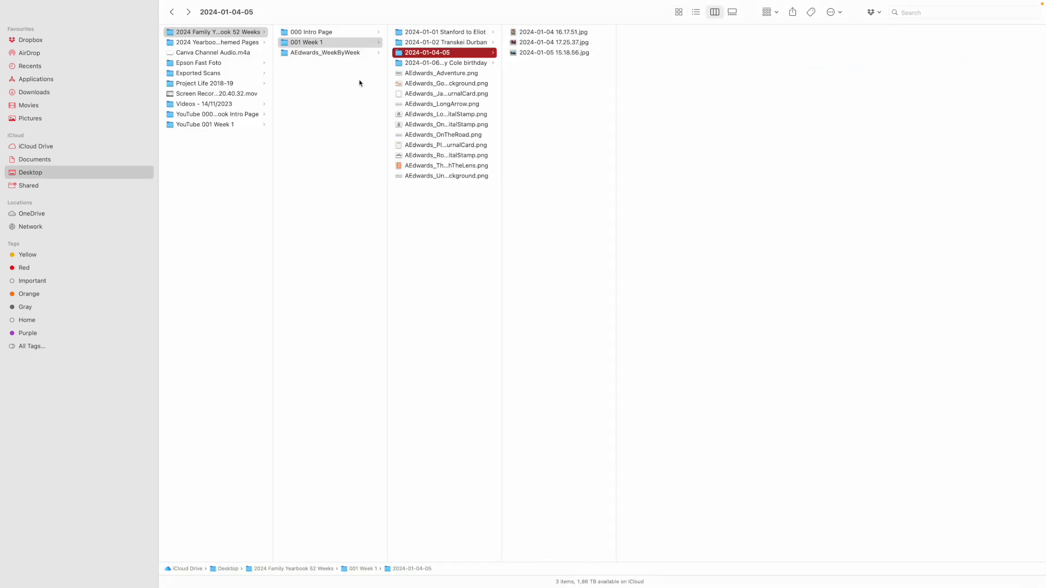
{"action": "left_click", "coordinate": [459, 34]}
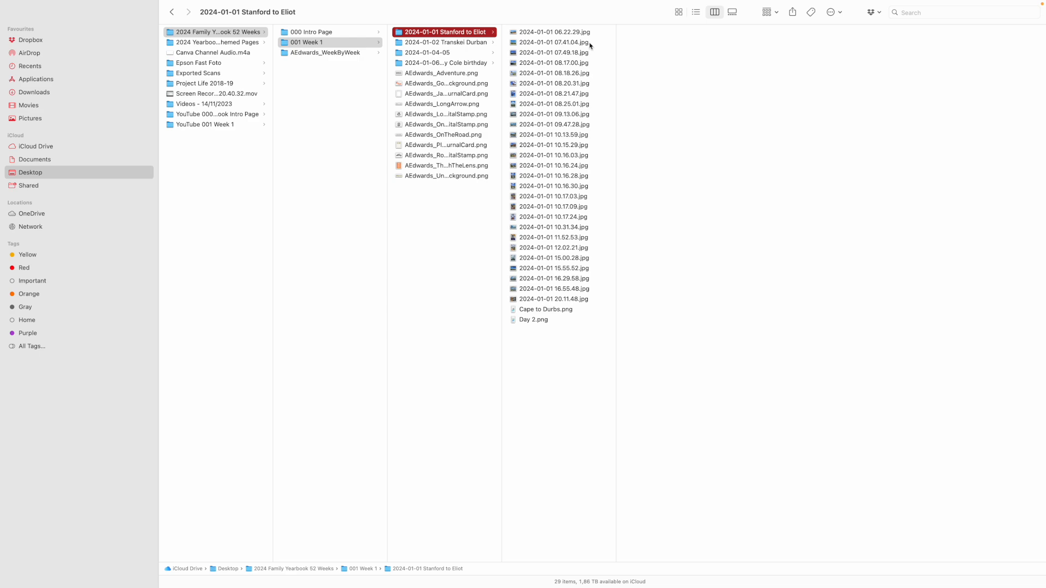
{"action": "left_click", "coordinate": [572, 33]}
{"action": "left_click", "coordinate": [681, 13]}
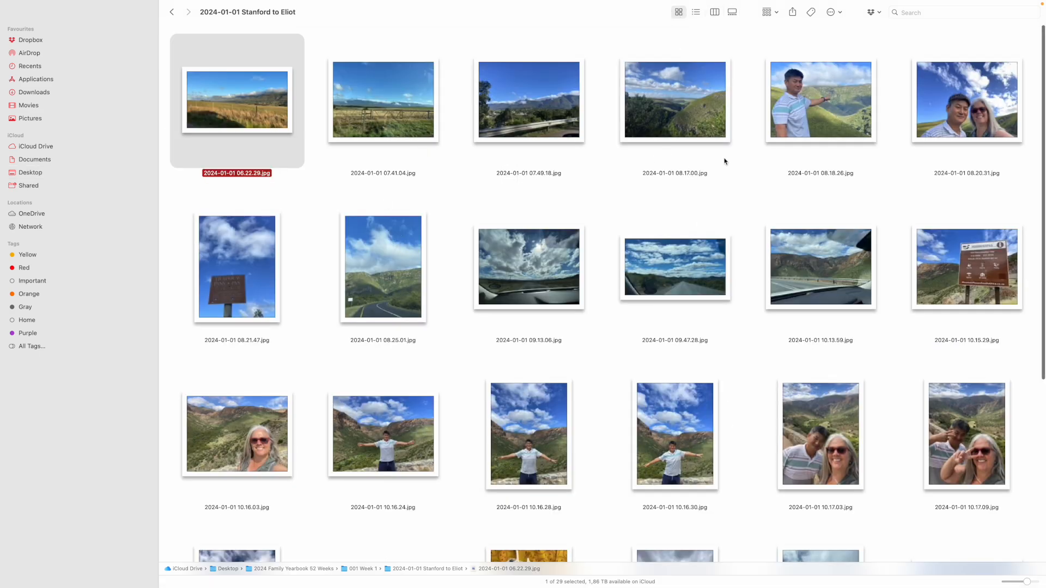
{"action": "scroll", "coordinate": [845, 219], "scroll_direction": "down", "scroll_amount": 5}
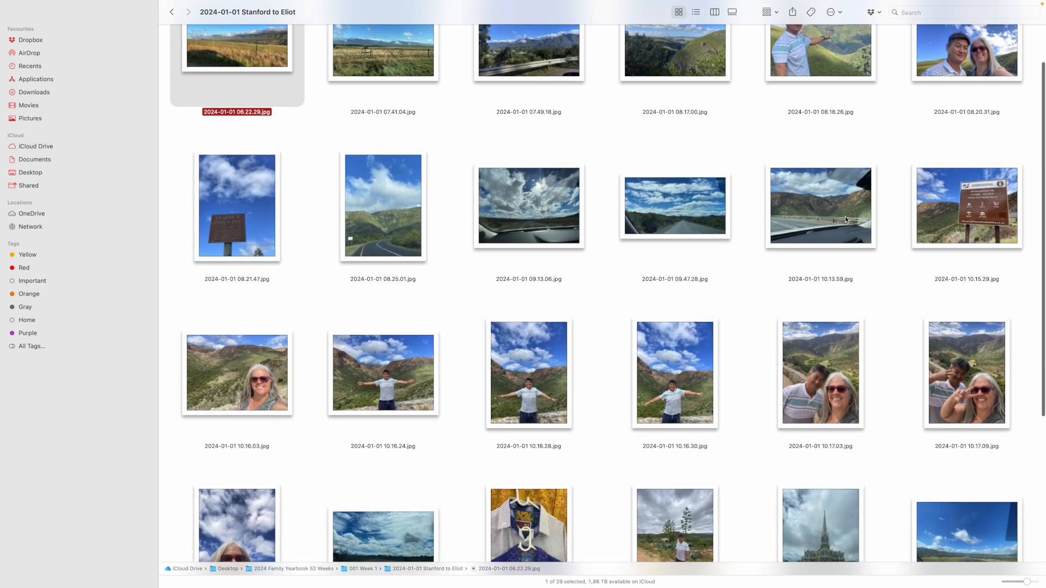
{"action": "scroll", "coordinate": [845, 219], "scroll_direction": "down", "scroll_amount": 5}
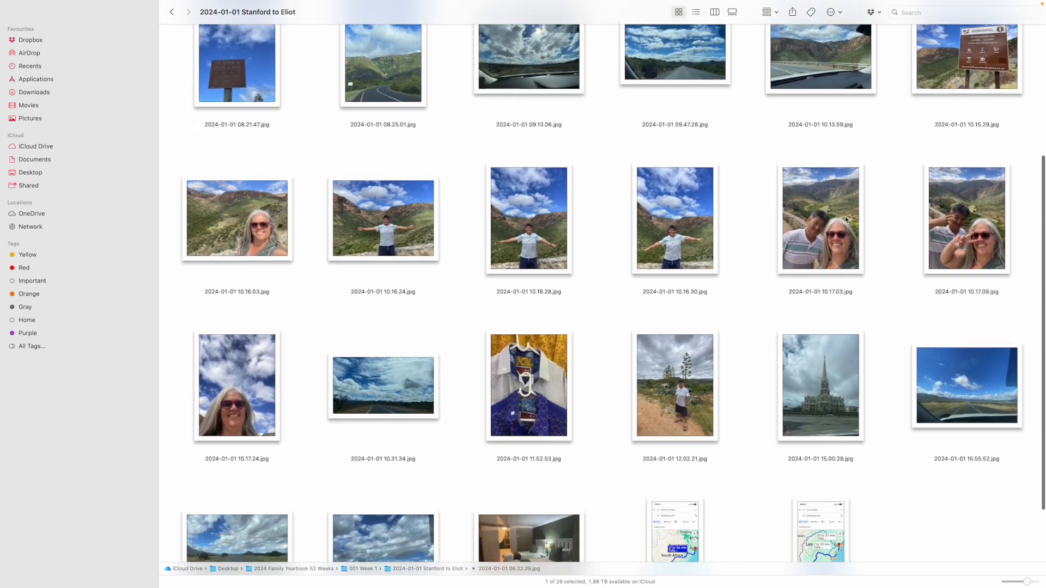
{"action": "scroll", "coordinate": [845, 217], "scroll_direction": "down", "scroll_amount": 1}
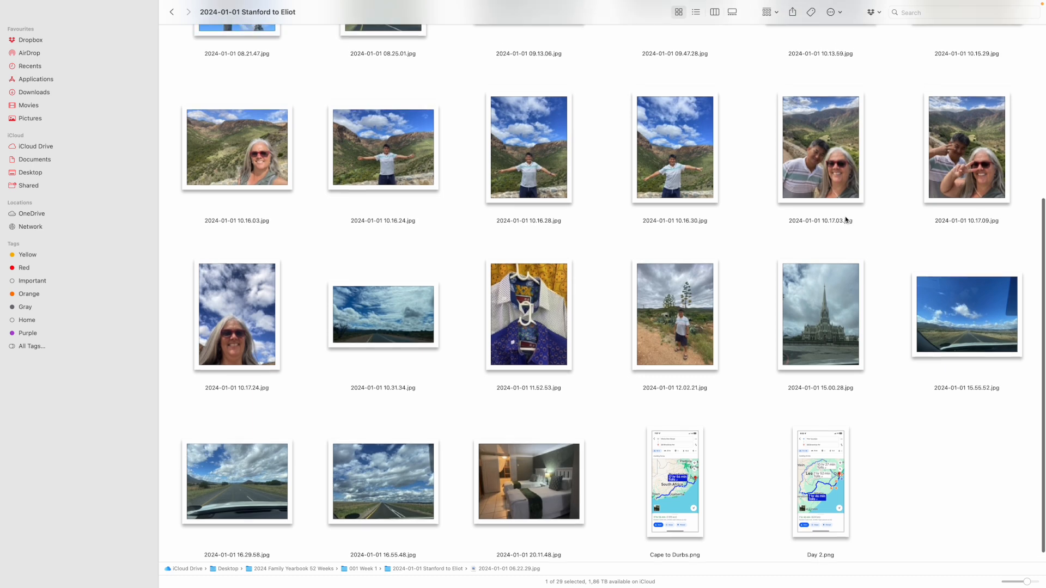
Move the couple's selfie 2024-01-01 10.17.03.jpg to the Bin
{"action": "scroll", "coordinate": [845, 217], "scroll_direction": "up", "scroll_amount": 2}
{"action": "left_click", "coordinate": [851, 220]}
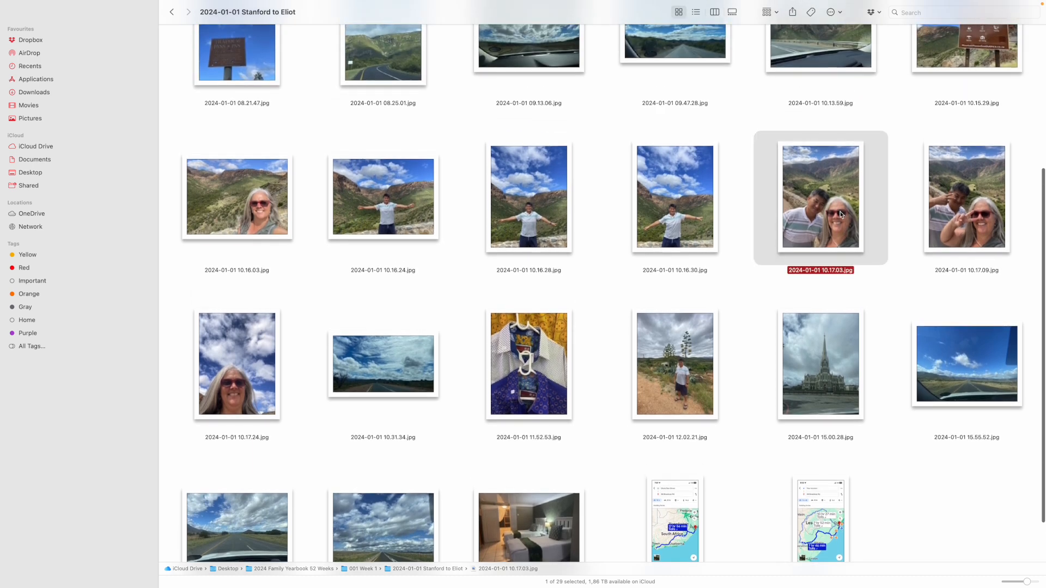
{"action": "right_click", "coordinate": [843, 213]}
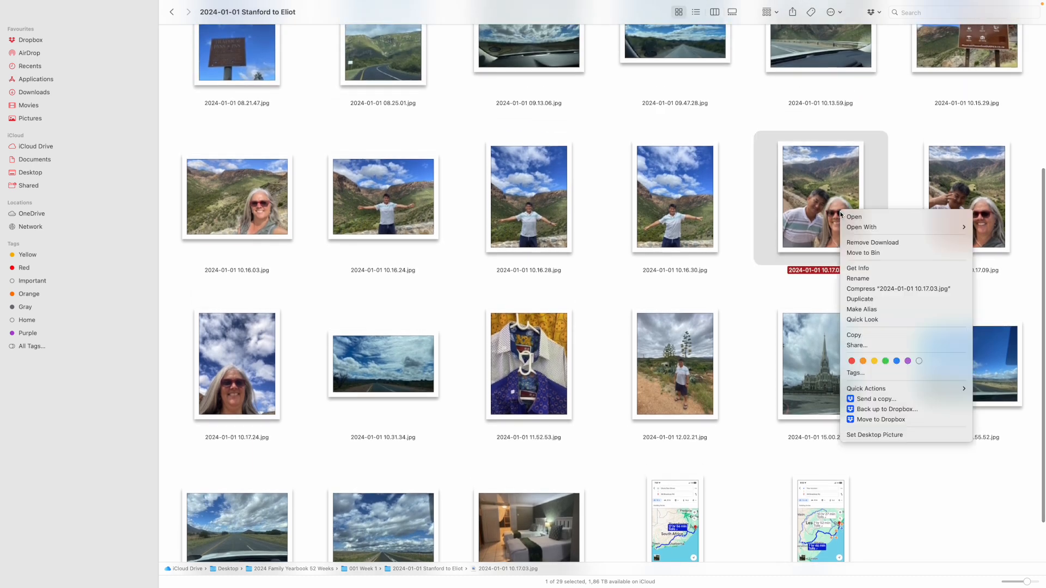
{"action": "left_click", "coordinate": [871, 253]}
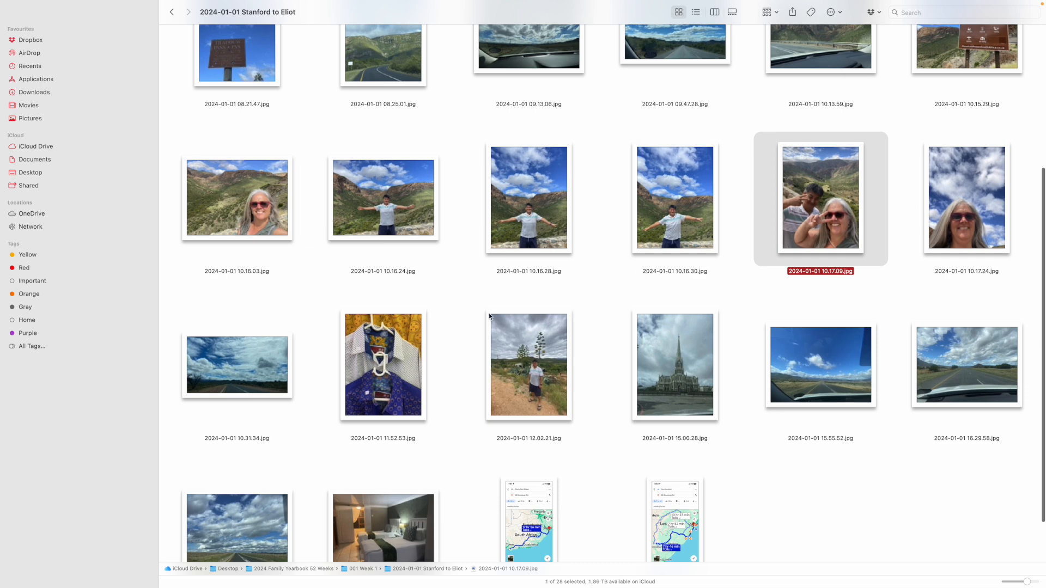
Move the photo of hanging shirts, 2024-01-01 11.52.53.jpg, to the Bin
{"action": "left_click", "coordinate": [421, 362]}
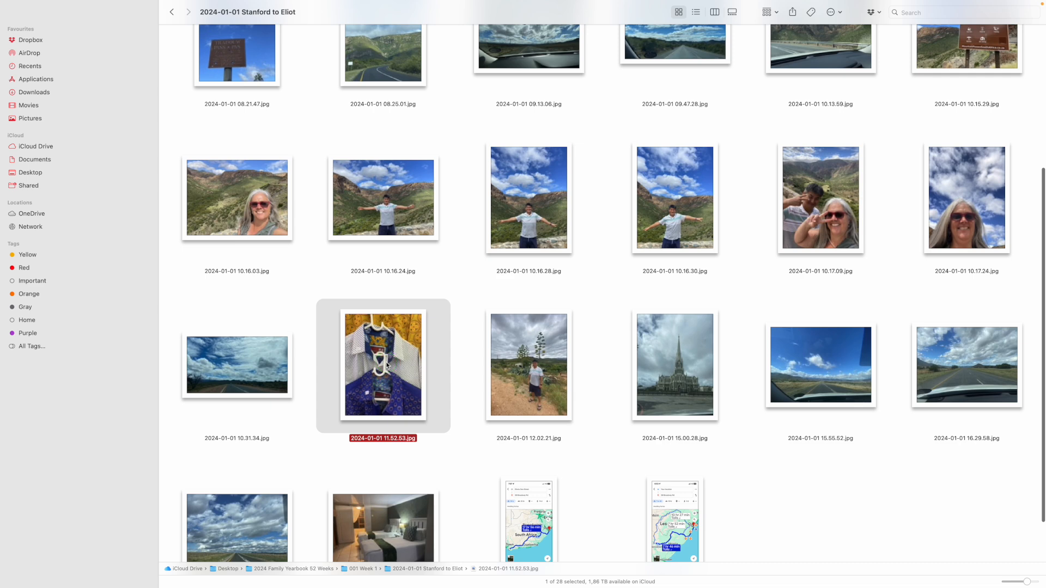
{"action": "right_click", "coordinate": [388, 355]}
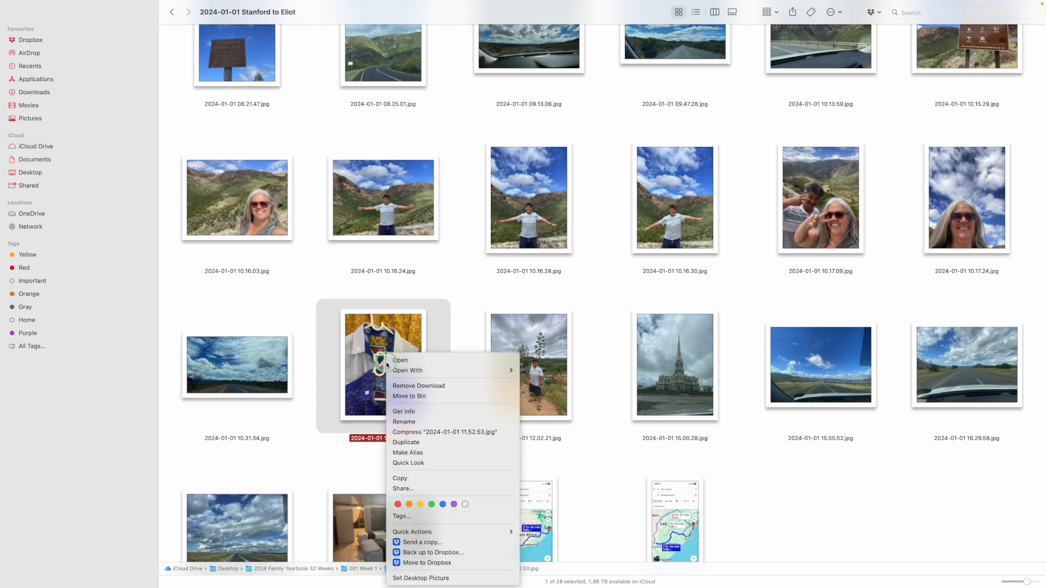
{"action": "left_click", "coordinate": [453, 396]}
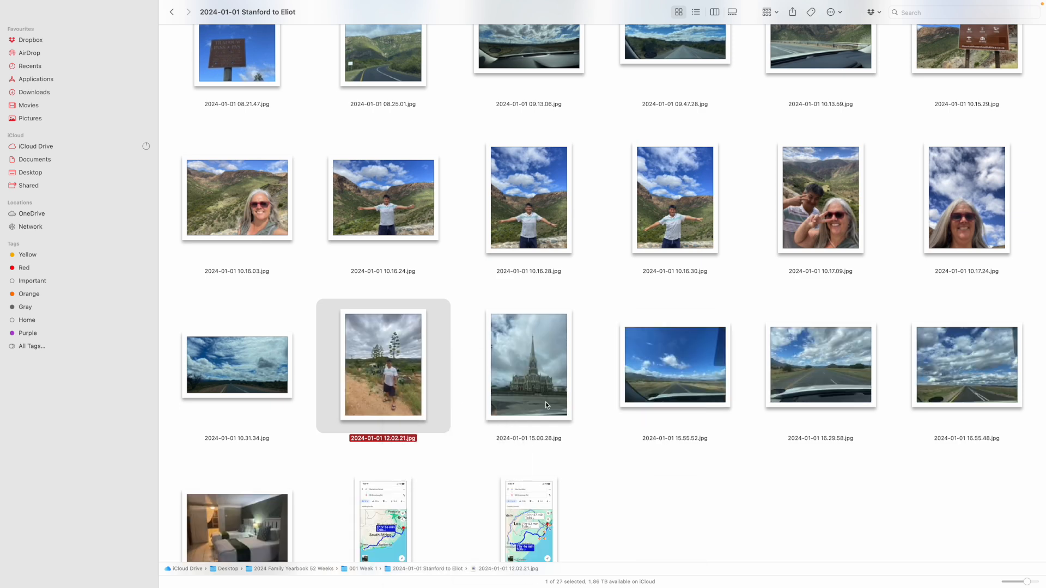
Move the route map screenshot Day 2.png to the Bin
{"action": "scroll", "coordinate": [731, 417], "scroll_direction": "down", "scroll_amount": 2}
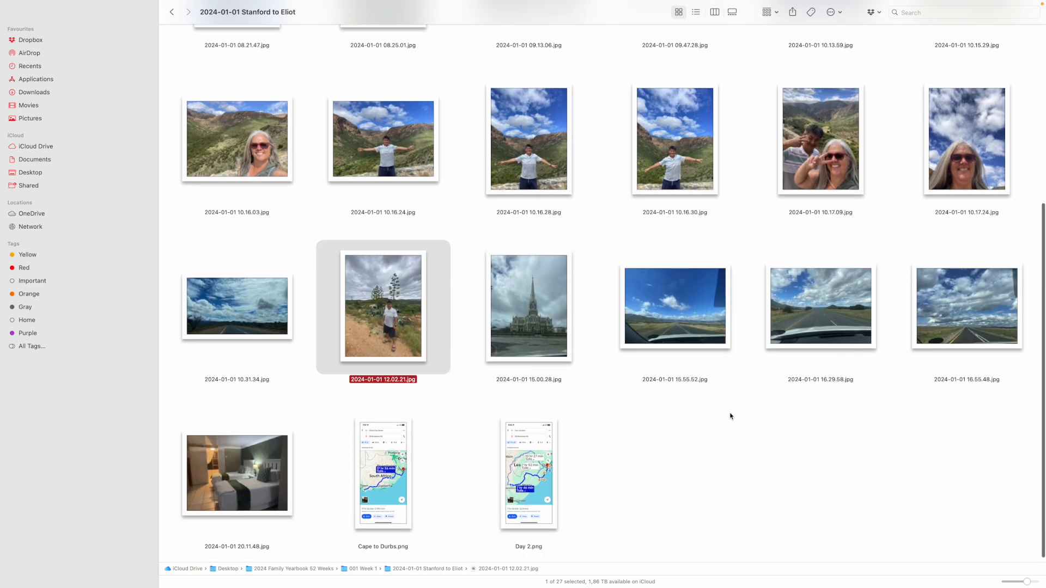
{"action": "left_click", "coordinate": [528, 476]}
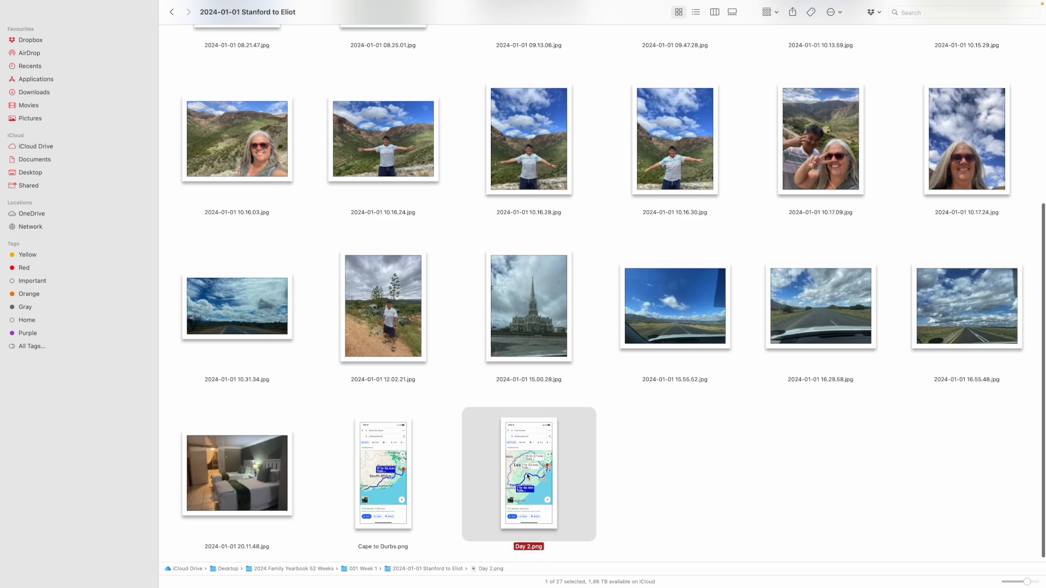
{"action": "right_click", "coordinate": [528, 476]}
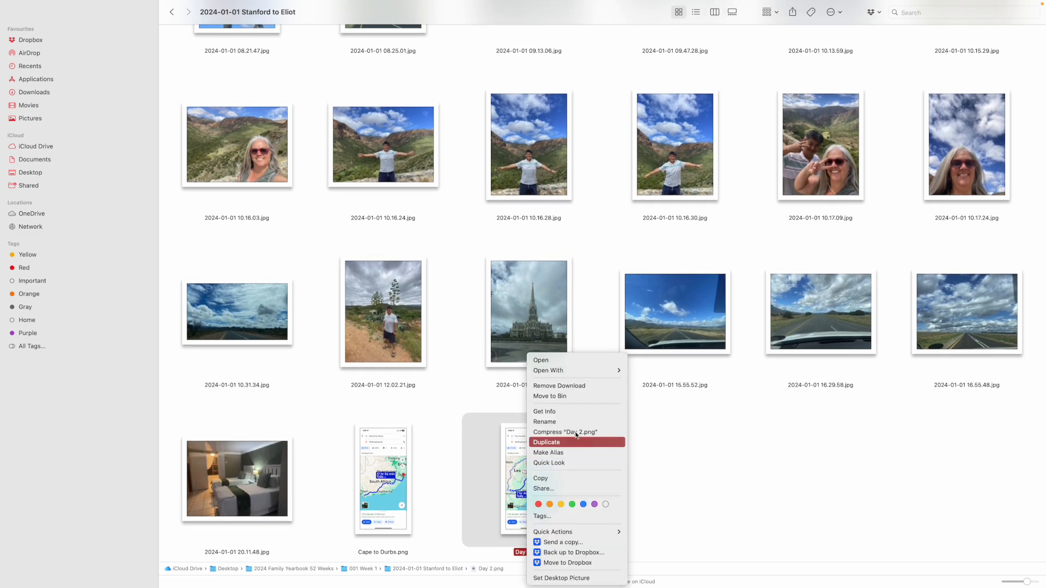
{"action": "left_click", "coordinate": [573, 394]}
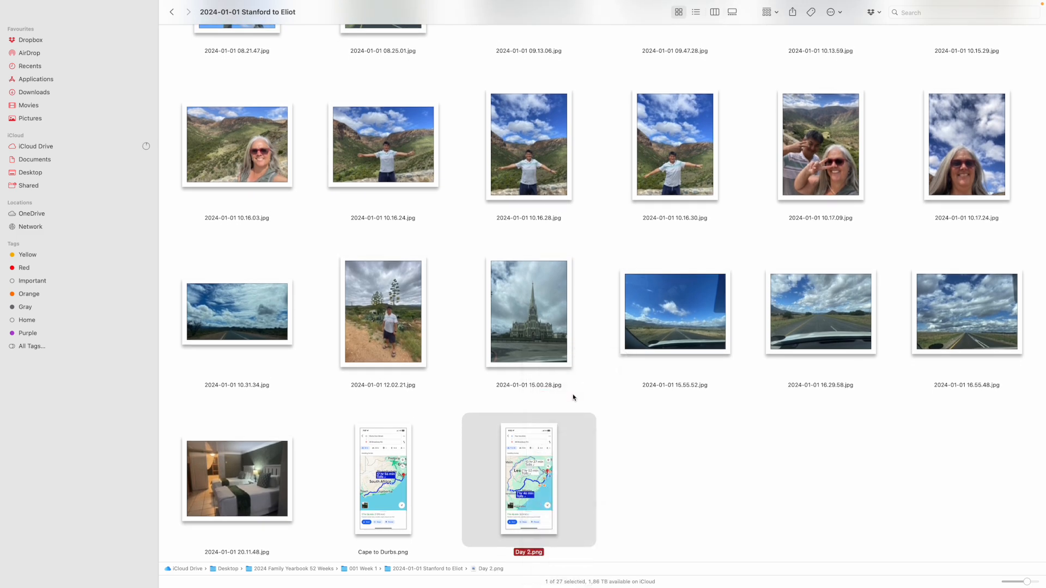
Move the church photo 2024-01-01 15.00.28.jpg to the Bin
{"action": "scroll", "coordinate": [758, 405], "scroll_direction": "up", "scroll_amount": 5}
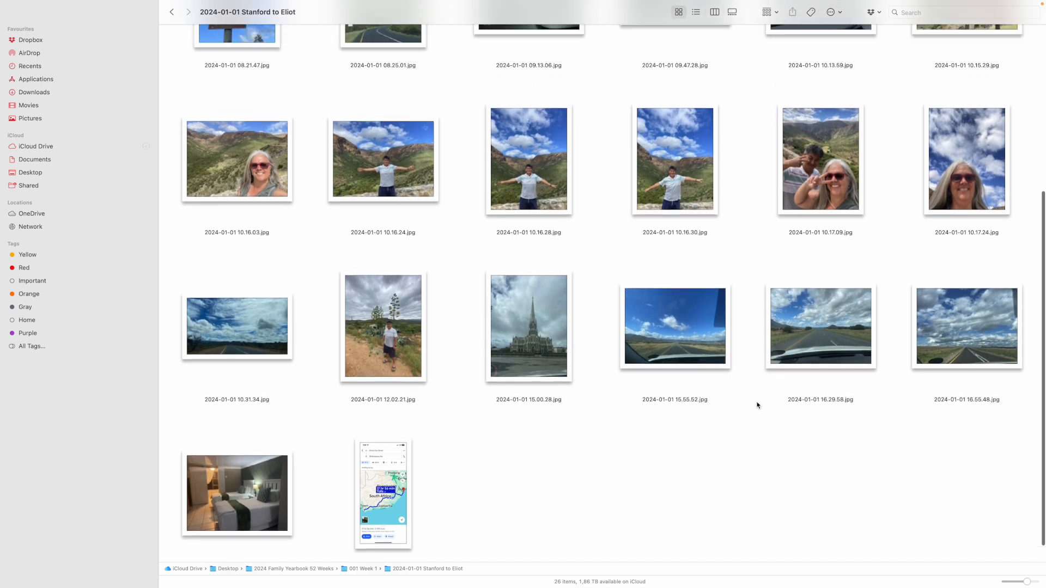
{"action": "left_click", "coordinate": [541, 436]}
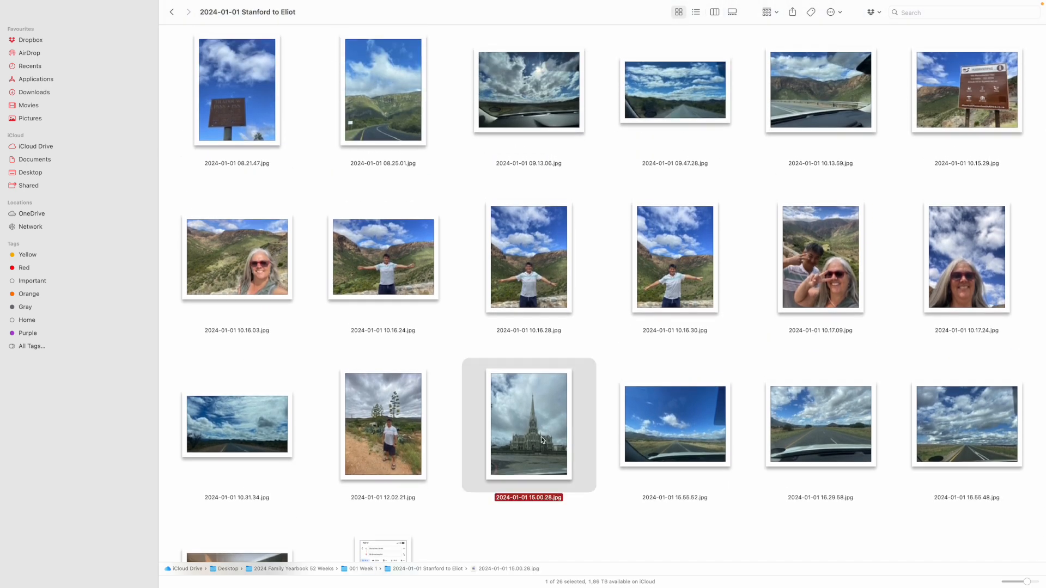
{"action": "right_click", "coordinate": [541, 436]}
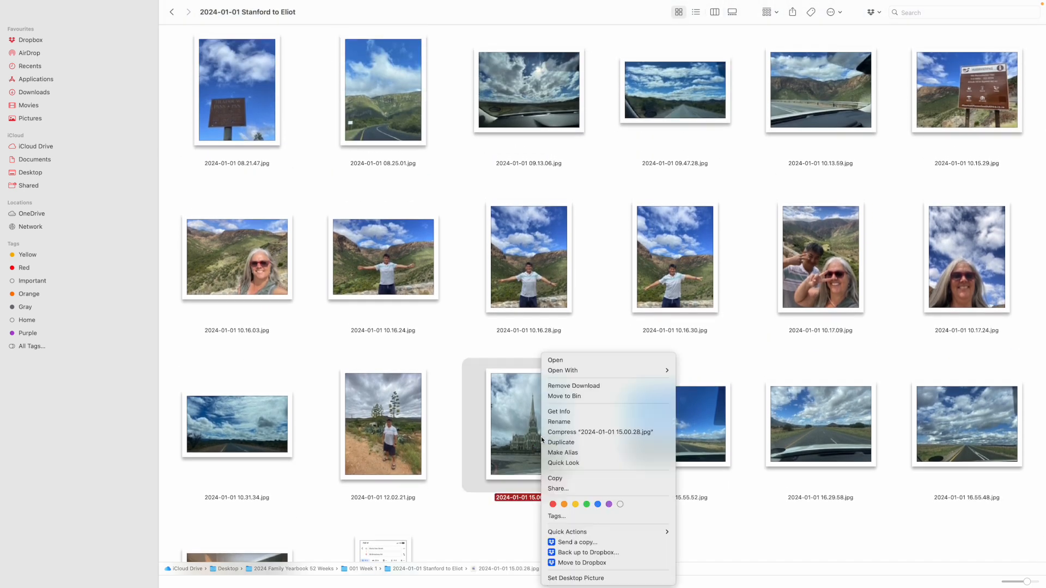
{"action": "left_click", "coordinate": [590, 397]}
Move 2024-01-01 10.16.28.jpg, one of the similar portrait shots with outstretched arms, to the Bin
{"action": "scroll", "coordinate": [688, 426], "scroll_direction": "up", "scroll_amount": 5}
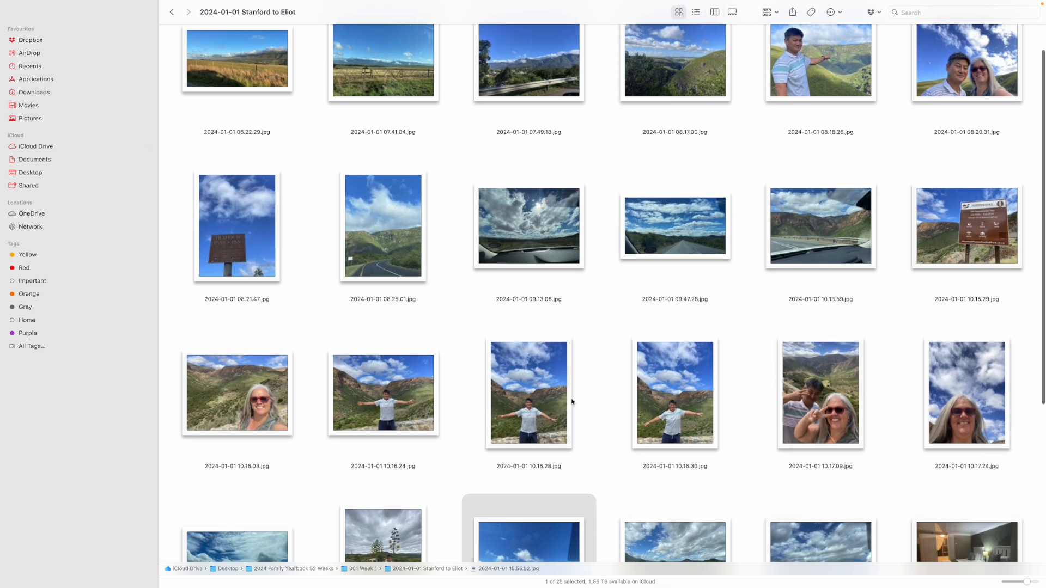
{"action": "left_click", "coordinate": [547, 412]}
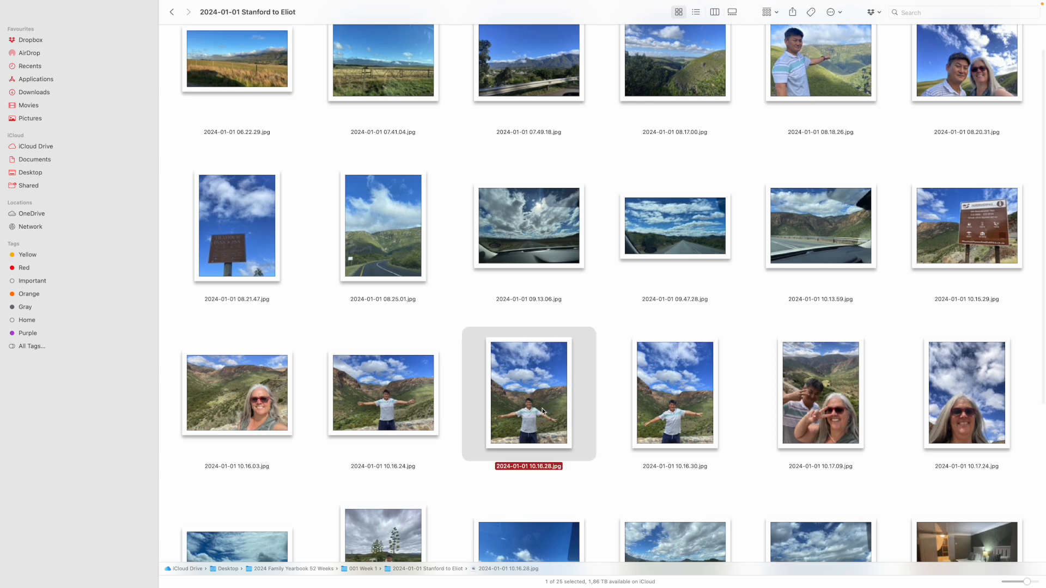
{"action": "right_click", "coordinate": [546, 412]}
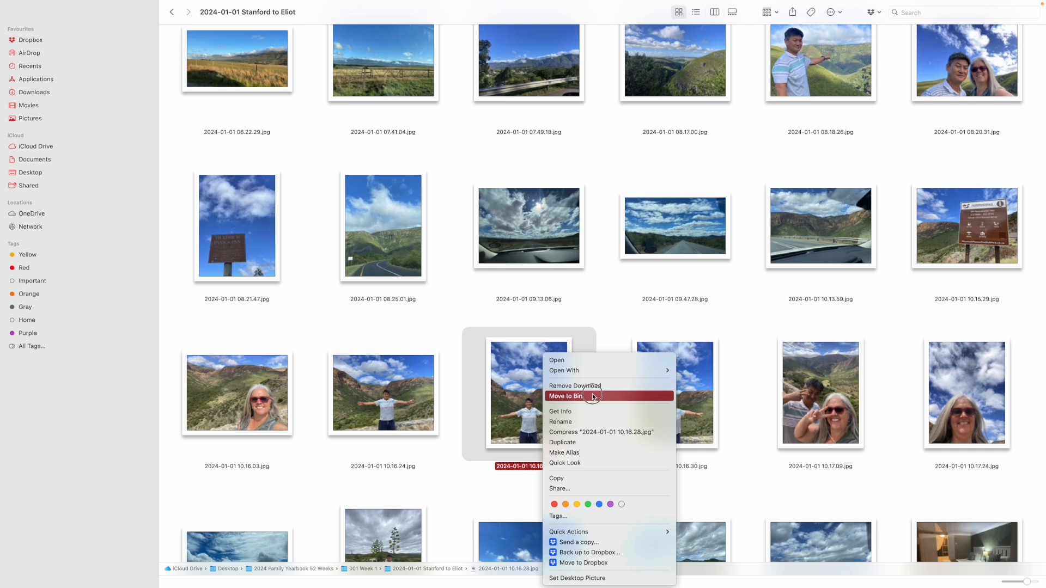
{"action": "left_click", "coordinate": [684, 406]}
{"action": "key", "text": "super+BackSpace"}
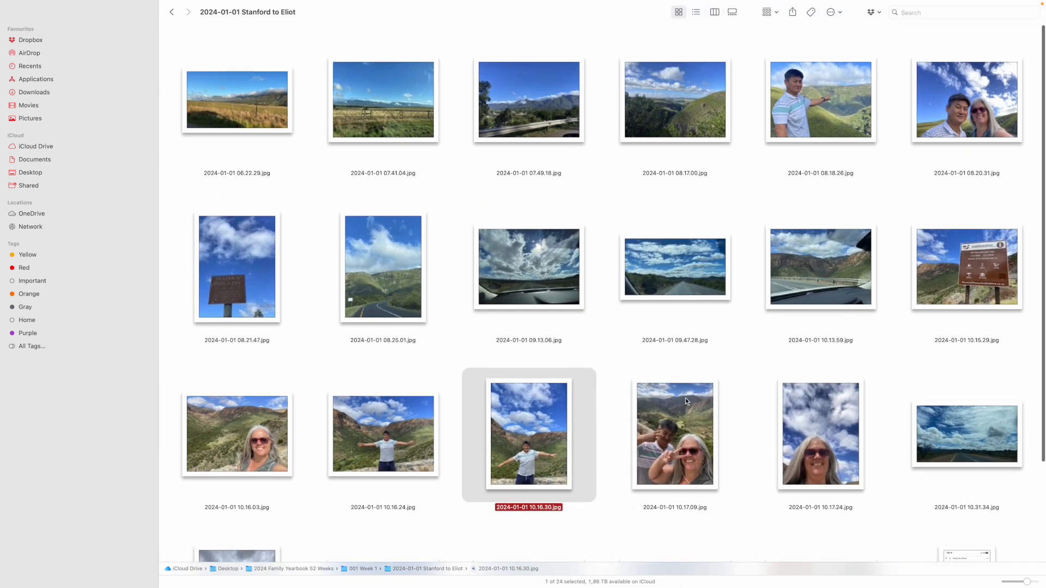
Return to the 001 Week 1 folder, preview its AEdwards graphics from Adventure to Unplanned, and widen the column to fit the full file names
{"action": "scroll", "coordinate": [686, 400], "scroll_direction": "down", "scroll_amount": 2}
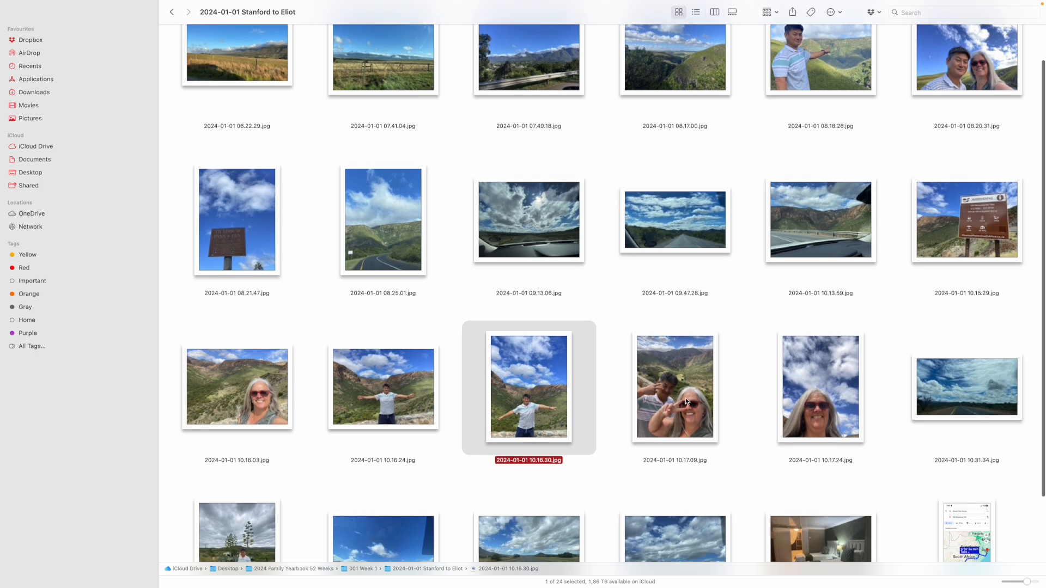
{"action": "left_click", "coordinate": [173, 13]}
{"action": "left_click", "coordinate": [474, 64]}
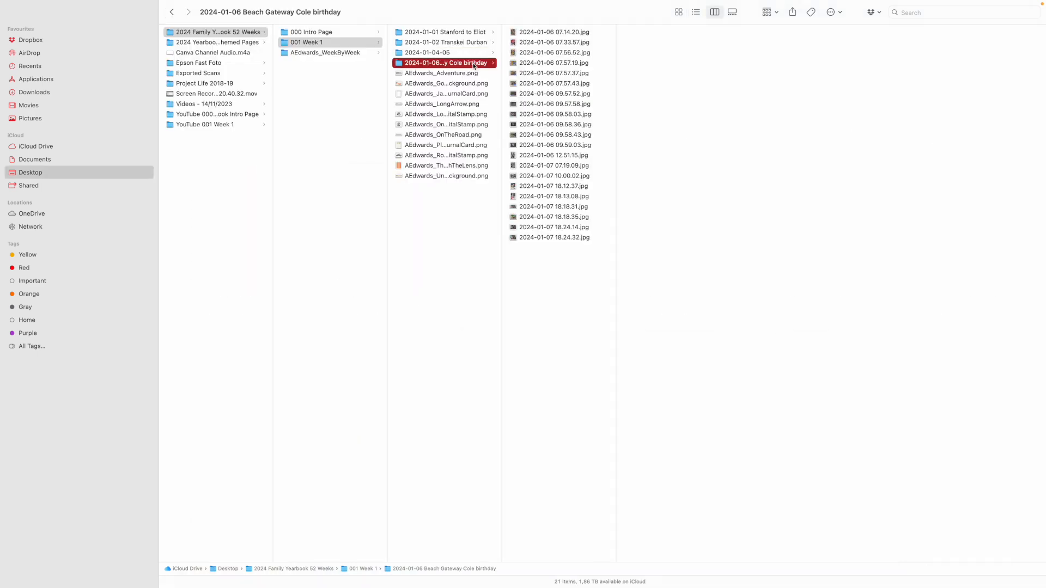
{"action": "left_click", "coordinate": [458, 74]}
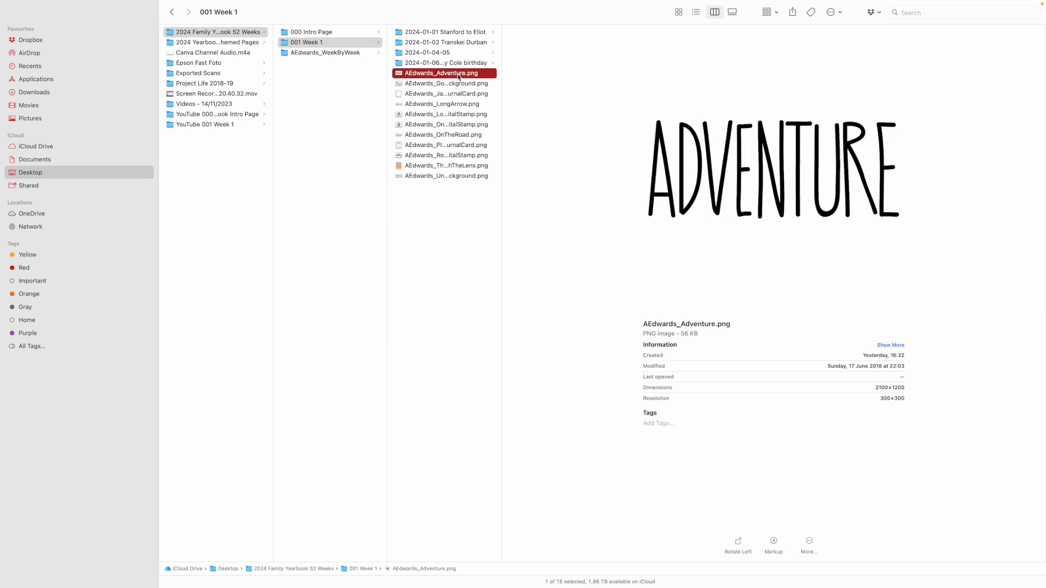
{"action": "left_click", "coordinate": [452, 85]}
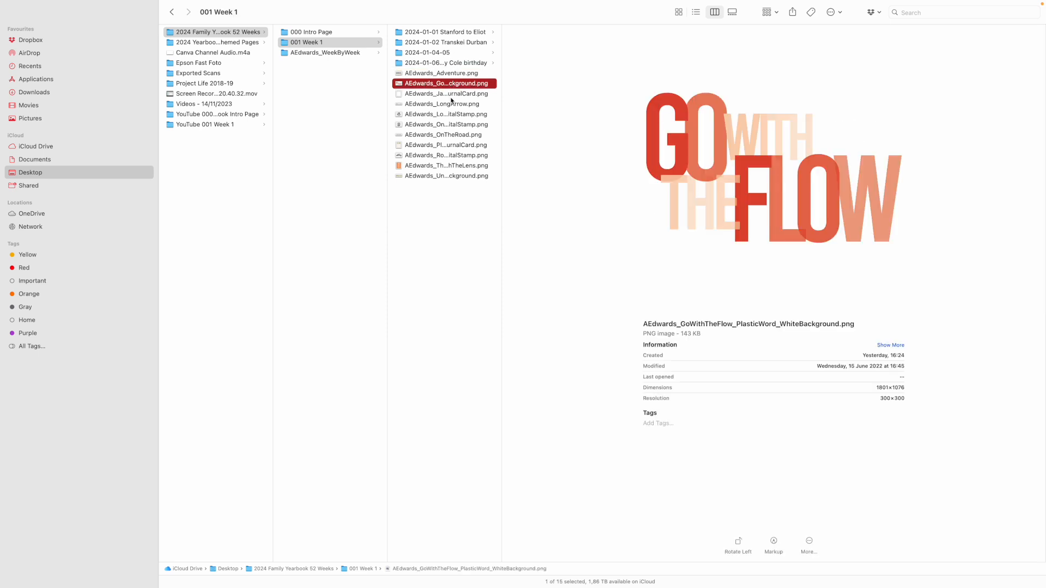
{"action": "left_click", "coordinate": [449, 95]}
{"action": "left_click", "coordinate": [460, 104]}
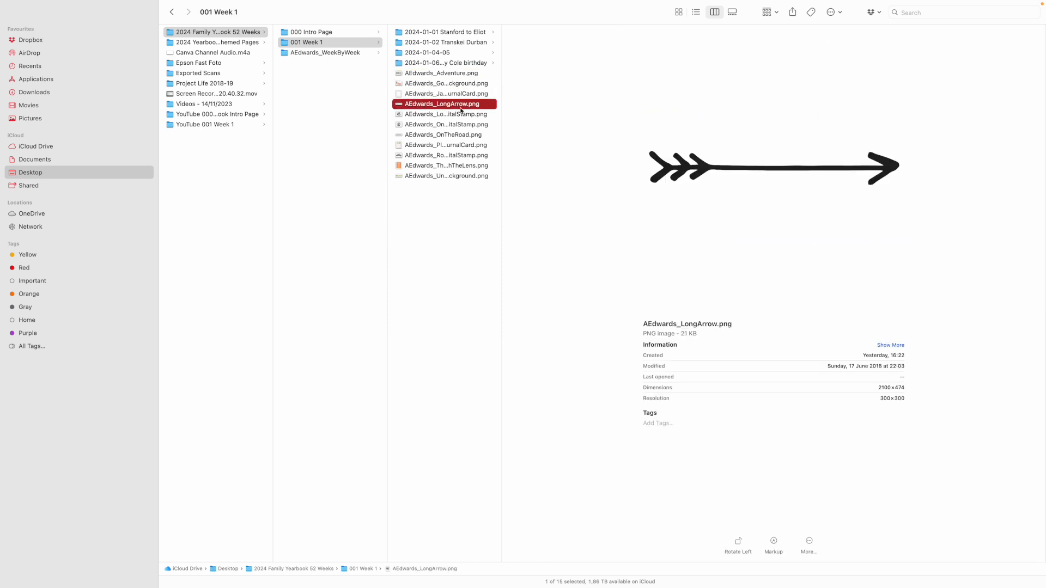
{"action": "left_click", "coordinate": [461, 116]}
{"action": "left_click", "coordinate": [463, 125]}
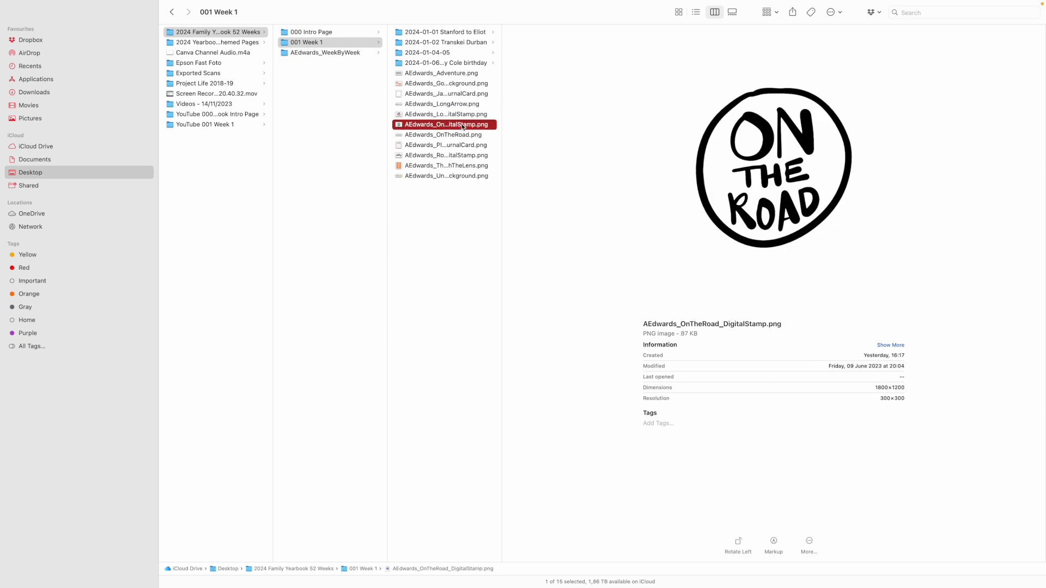
{"action": "left_click", "coordinate": [458, 136]}
{"action": "left_click", "coordinate": [462, 146]}
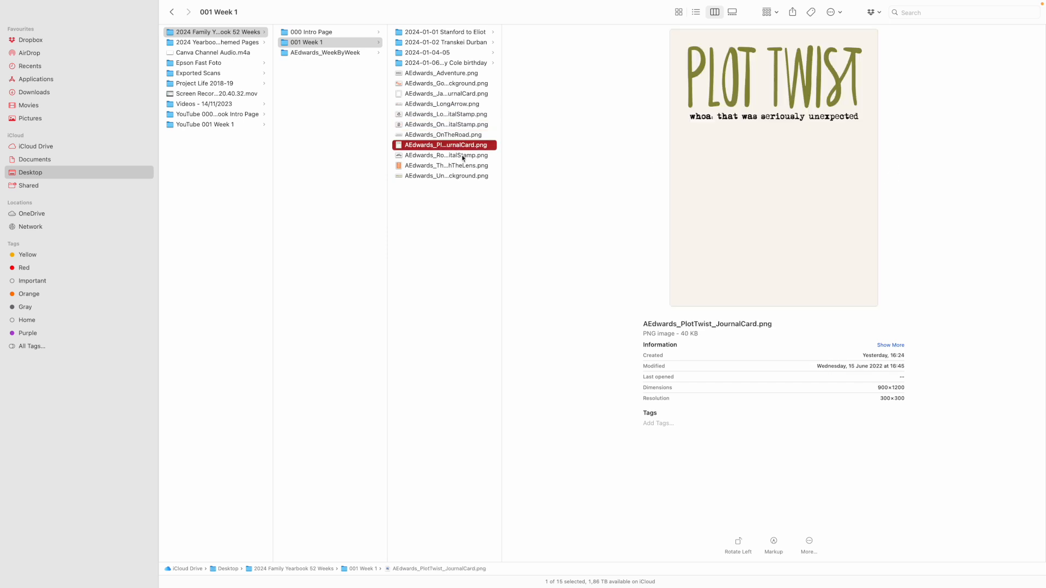
{"action": "left_click", "coordinate": [467, 157]}
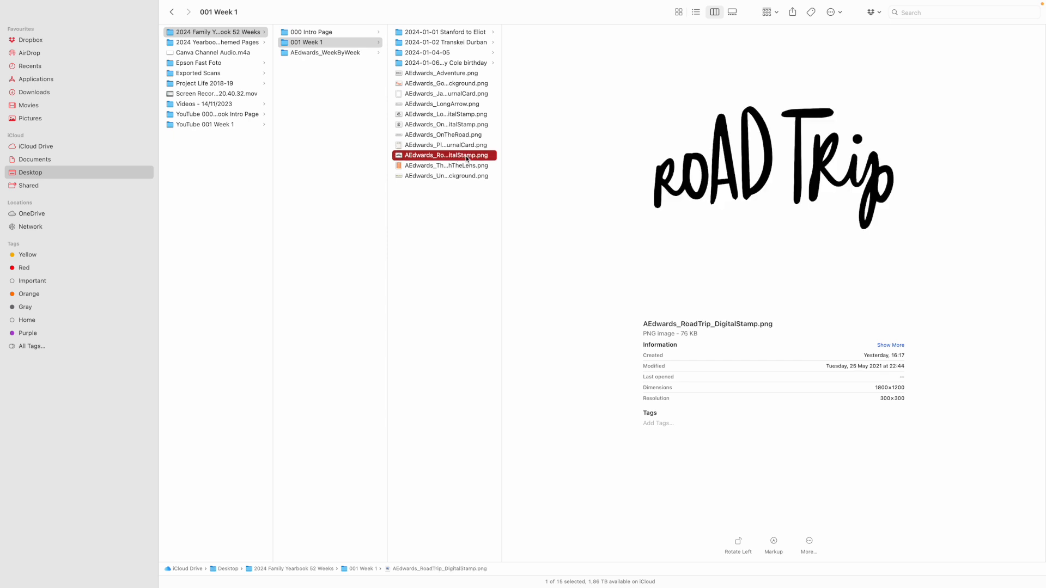
{"action": "left_click", "coordinate": [472, 167]}
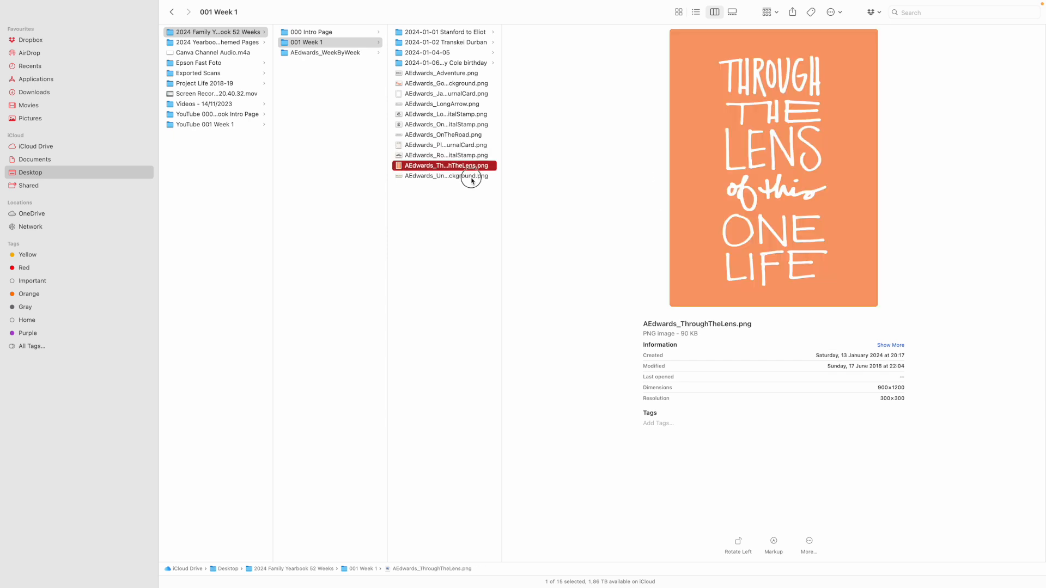
{"action": "left_click", "coordinate": [472, 177]}
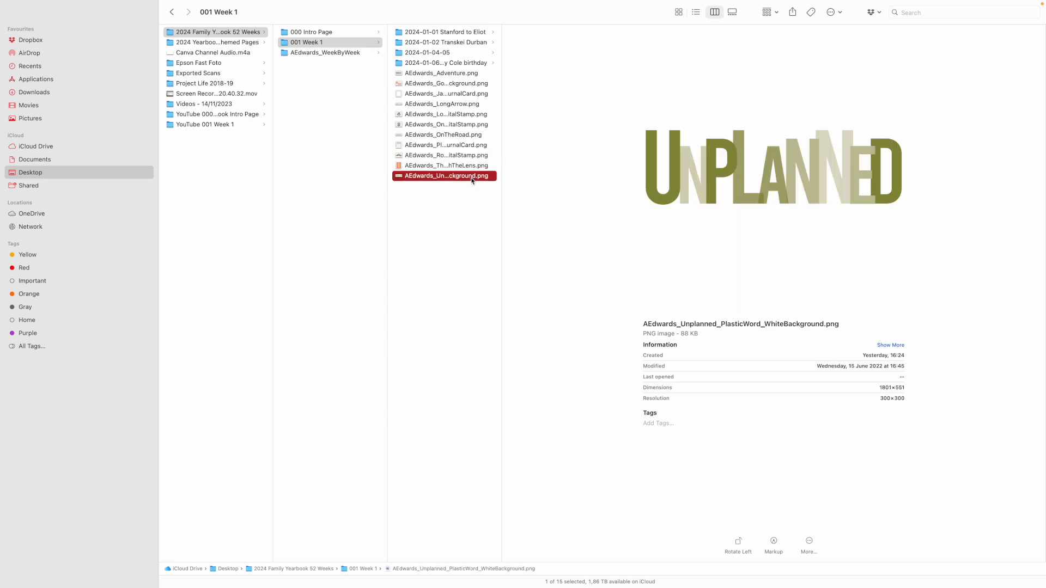
{"action": "double_click", "coordinate": [502, 116]}
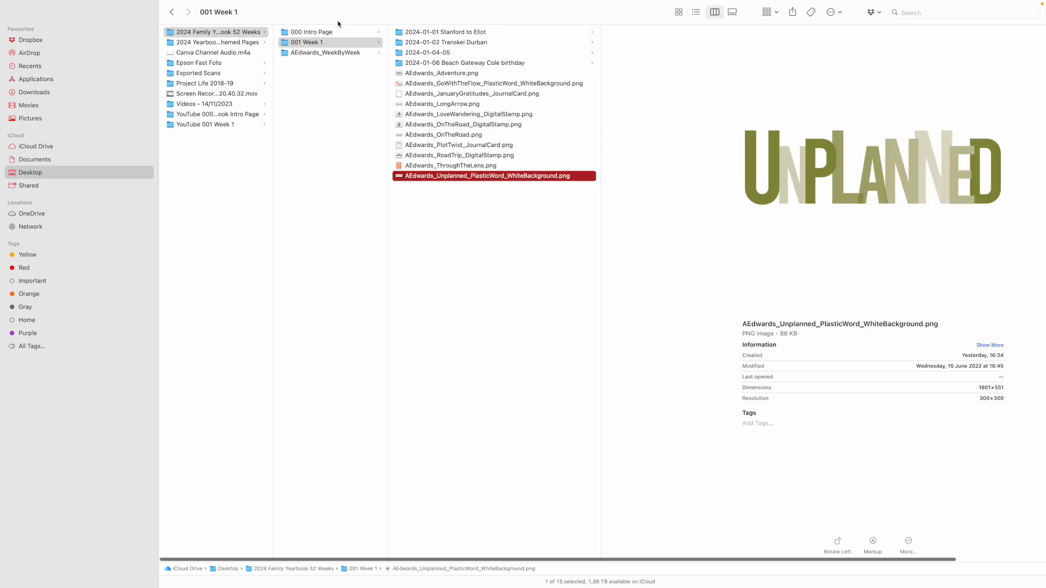
Take the folder window out of full screen and switch to the 2024 Project Life design in Canva in Google Chrome
{"action": "mouse_move", "coordinate": [491, 2]}
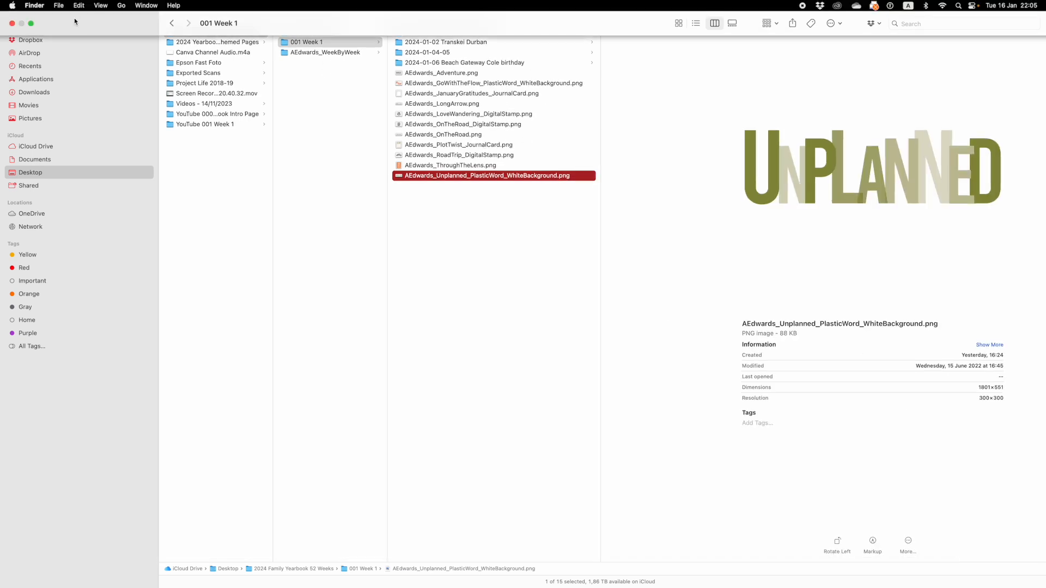
{"action": "left_click", "coordinate": [33, 23]}
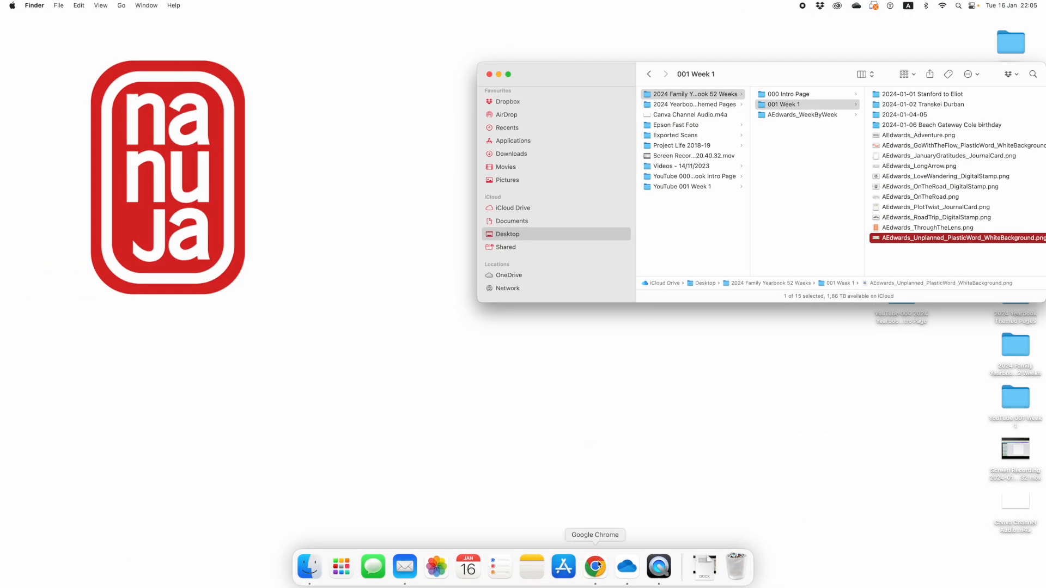
{"action": "left_click", "coordinate": [598, 565]}
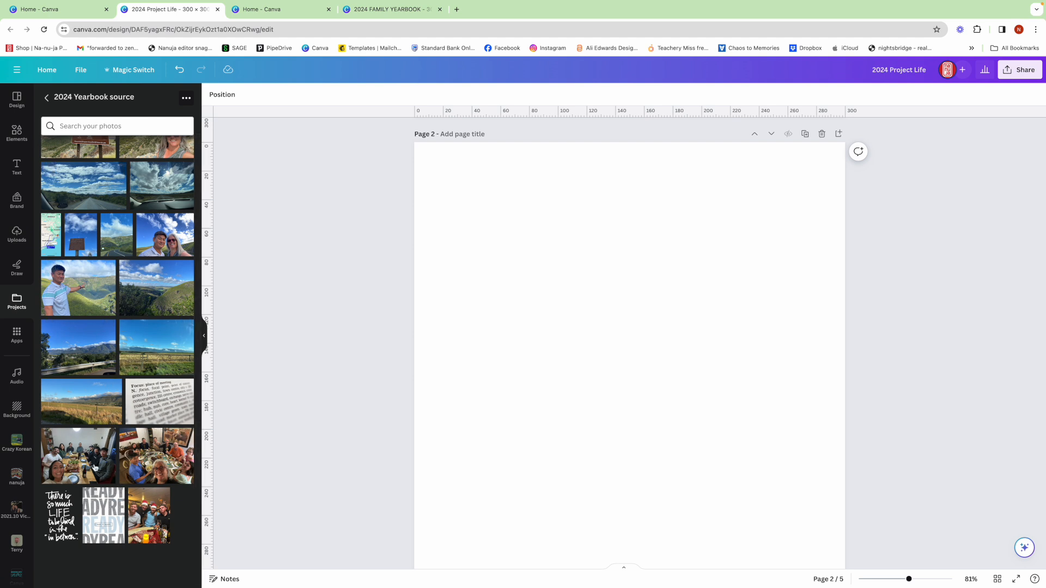
Examine the photos and word graphics uploaded to the 2024 Yearbook source folder, from the newest to the oldest
{"action": "scroll", "coordinate": [131, 273], "scroll_direction": "up", "scroll_amount": 1}
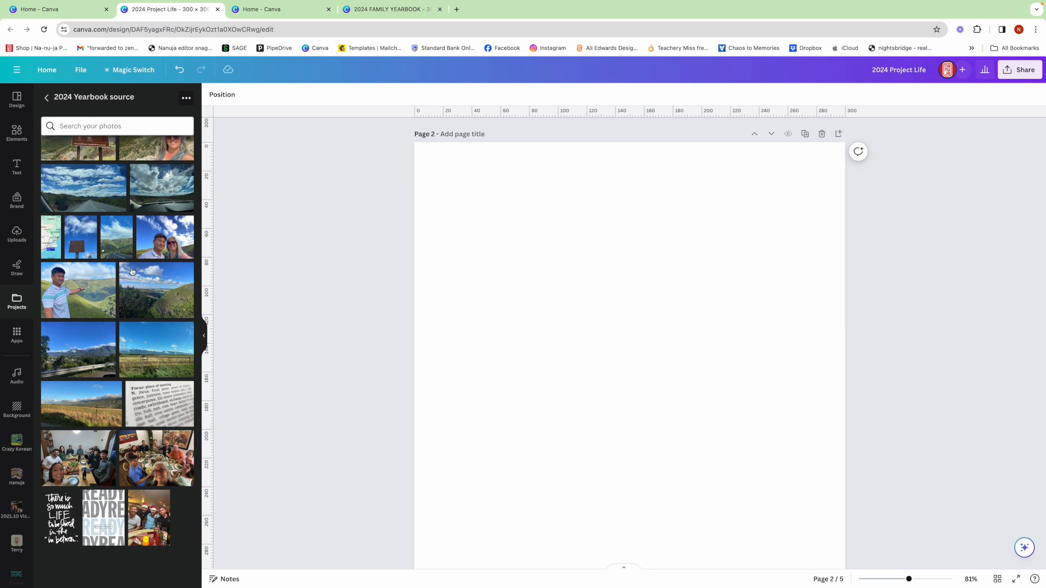
{"action": "scroll", "coordinate": [136, 276], "scroll_direction": "up", "scroll_amount": 3}
{"action": "scroll", "coordinate": [154, 280], "scroll_direction": "up", "scroll_amount": 5}
{"action": "scroll", "coordinate": [154, 279], "scroll_direction": "up", "scroll_amount": 4}
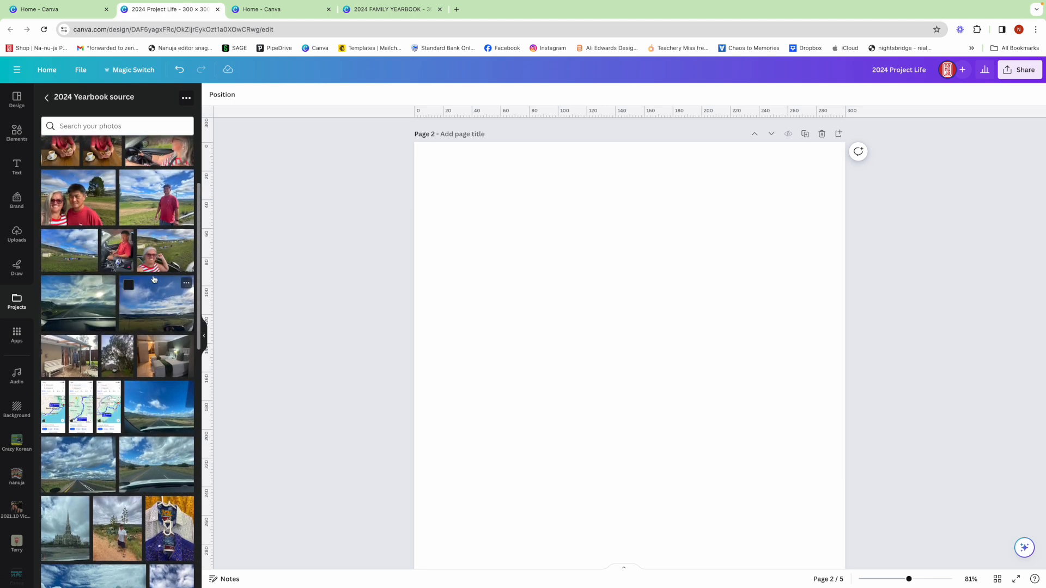
{"action": "scroll", "coordinate": [155, 280], "scroll_direction": "up", "scroll_amount": 3}
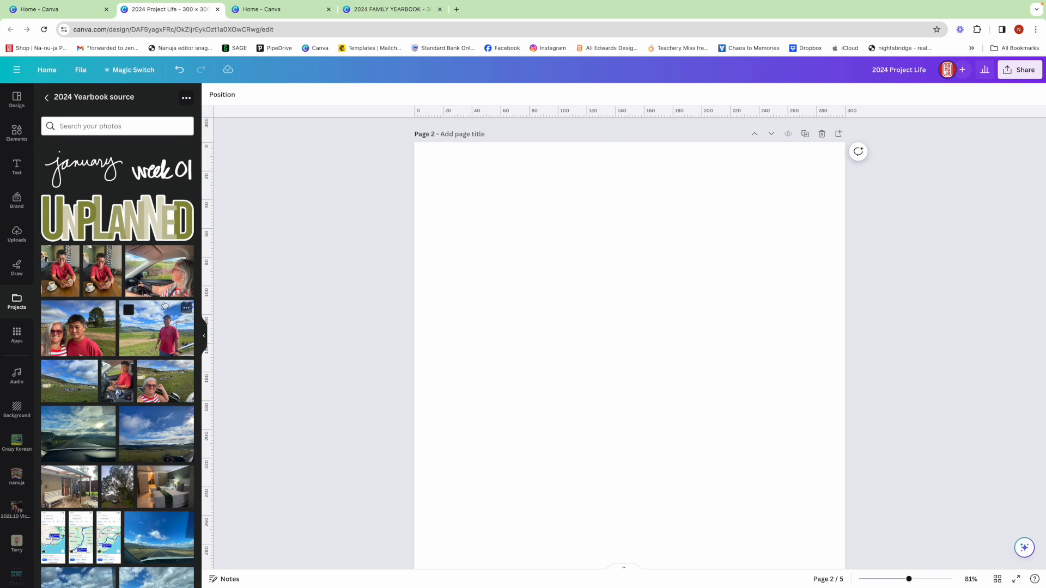
{"action": "scroll", "coordinate": [163, 305], "scroll_direction": "down", "scroll_amount": 15}
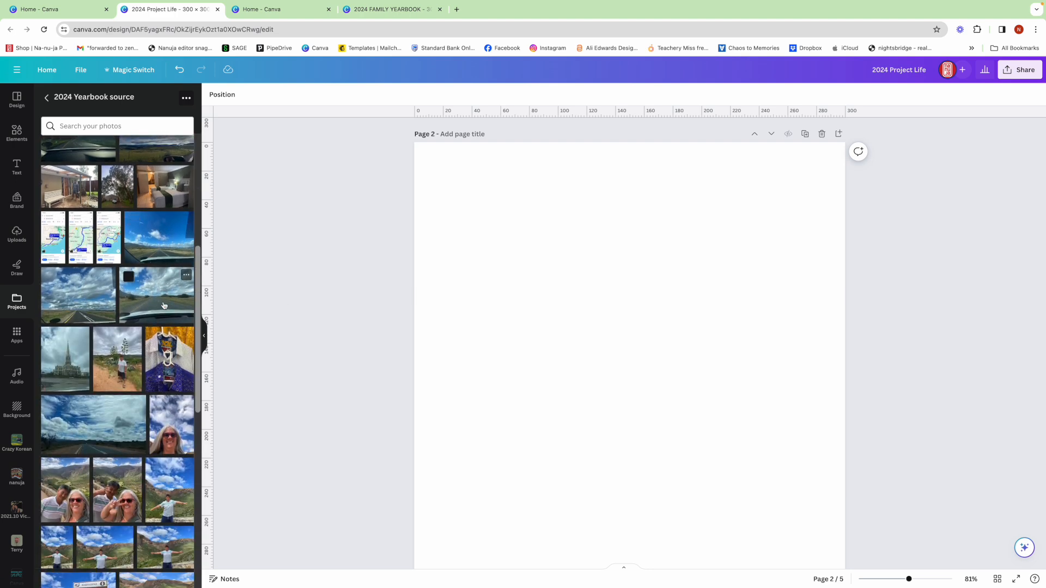
{"action": "scroll", "coordinate": [163, 305], "scroll_direction": "down", "scroll_amount": 10}
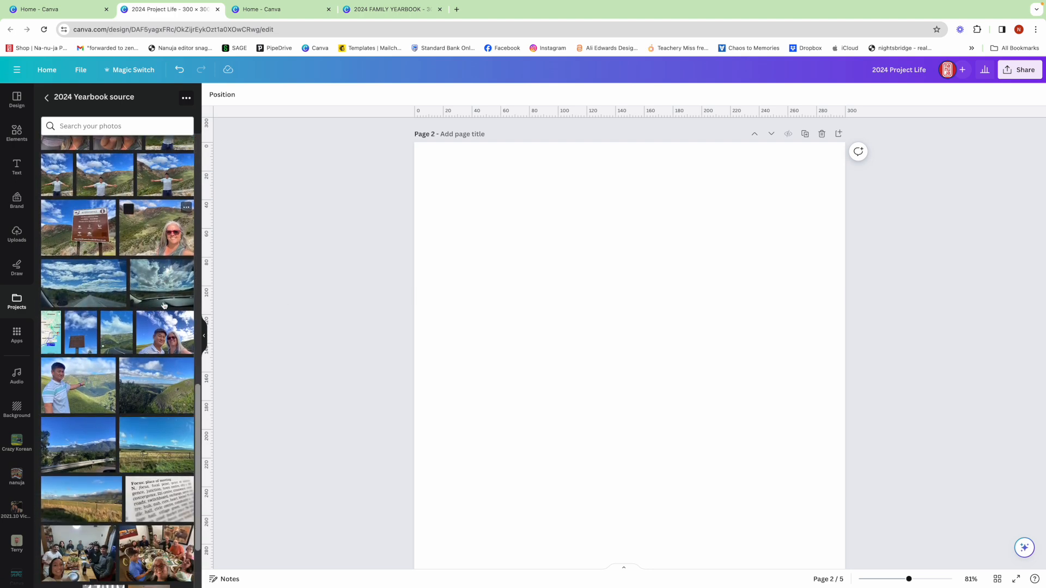
{"action": "scroll", "coordinate": [163, 305], "scroll_direction": "down", "scroll_amount": 1}
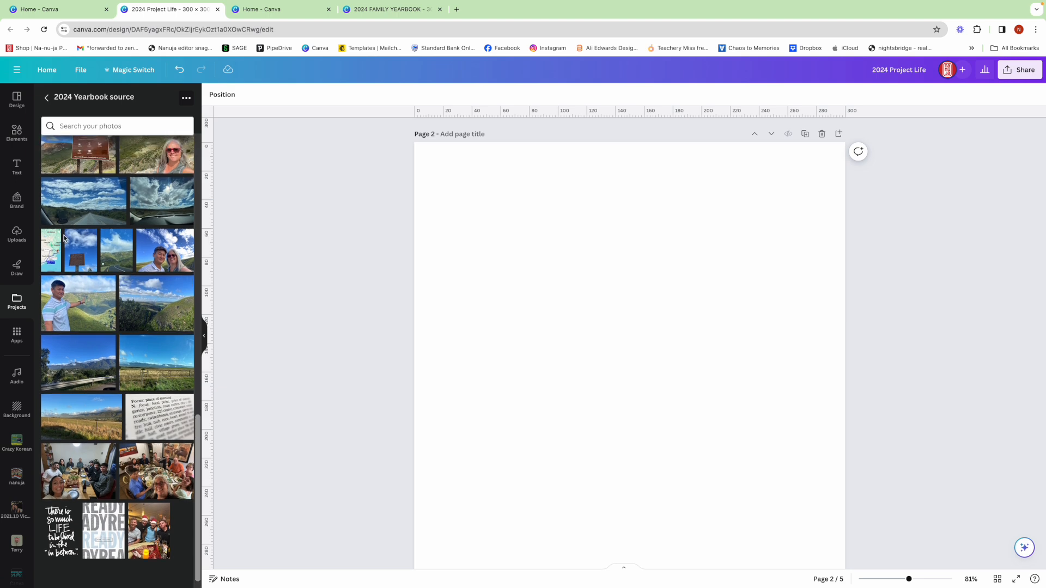
Add an eight-cell photo grid with two uneven columns to blank page 2 and resize it to fit the page edges
{"action": "left_click", "coordinate": [16, 132]}
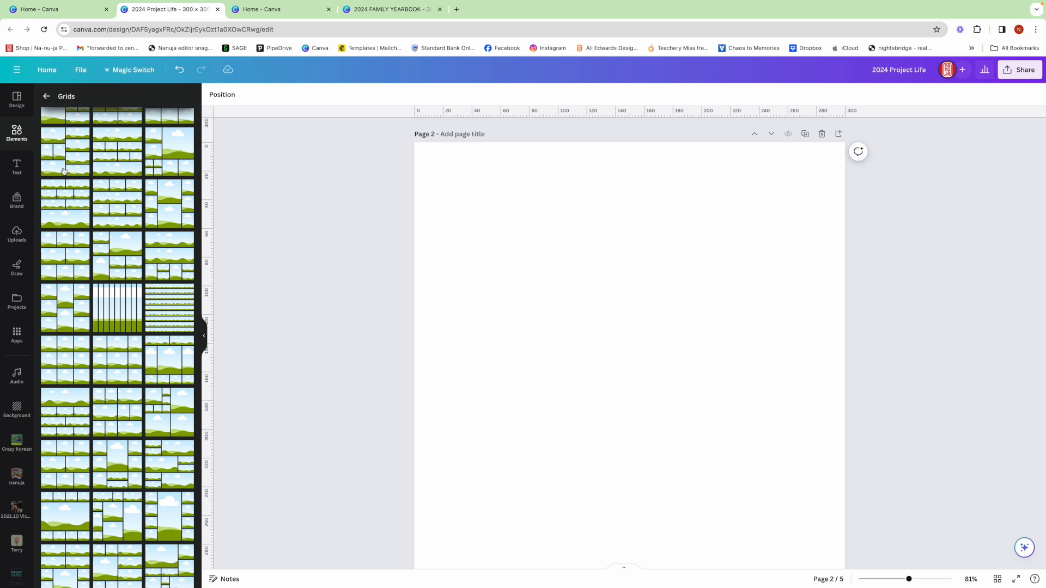
{"action": "left_click", "coordinate": [78, 148]}
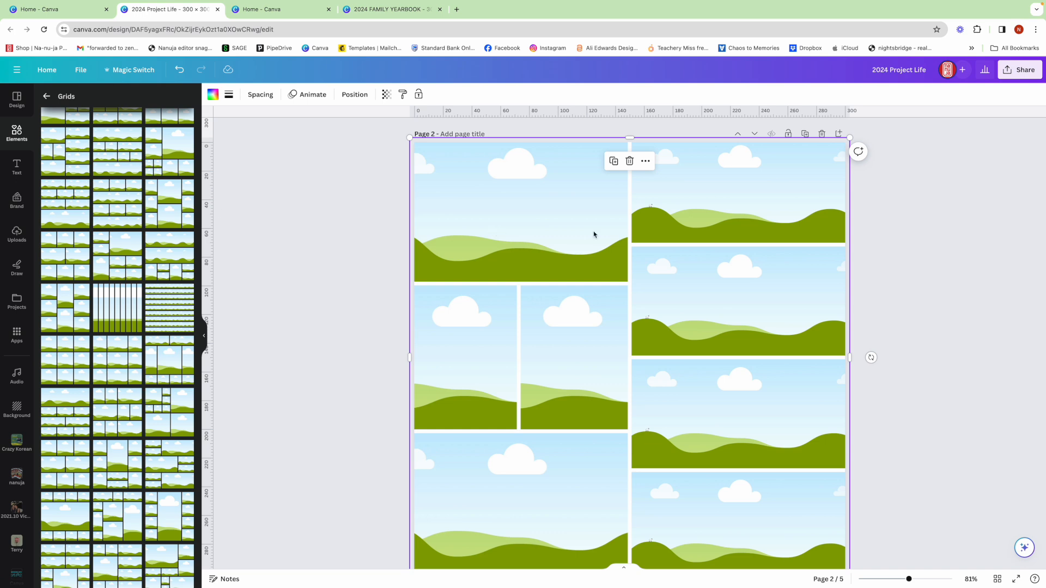
{"action": "left_click_drag", "start_coordinate": [849, 137], "coordinate": [847, 142]}
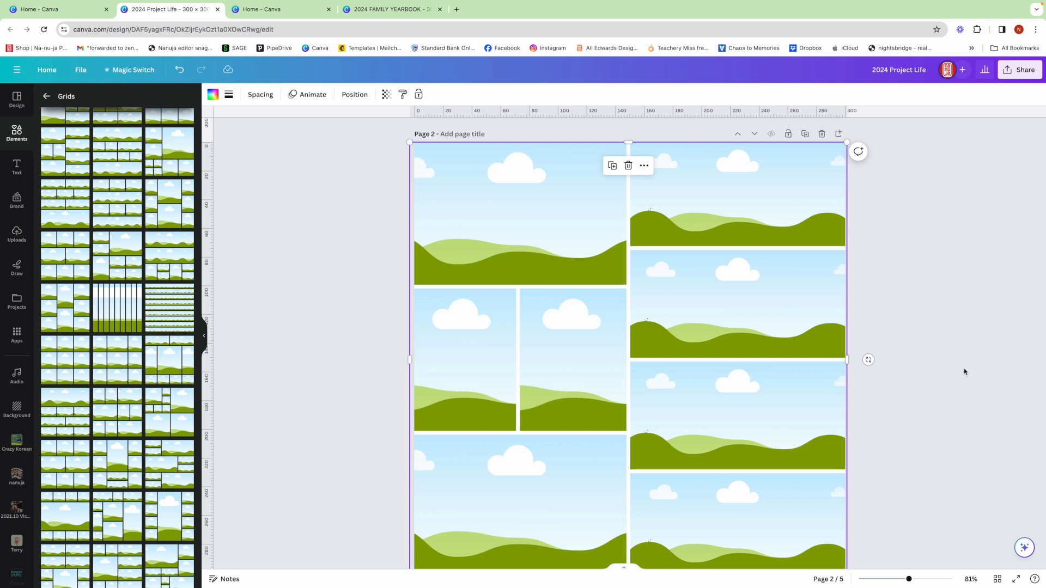
{"action": "scroll", "coordinate": [963, 368], "scroll_direction": "down", "scroll_amount": 1}
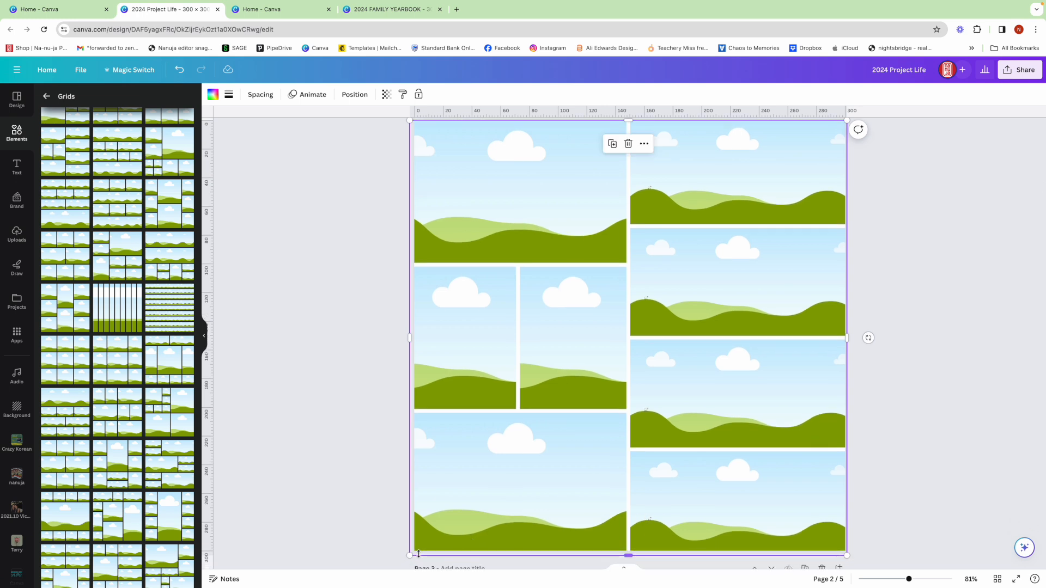
{"action": "left_click_drag", "start_coordinate": [411, 556], "coordinate": [415, 552]}
{"action": "left_click", "coordinate": [880, 463]}
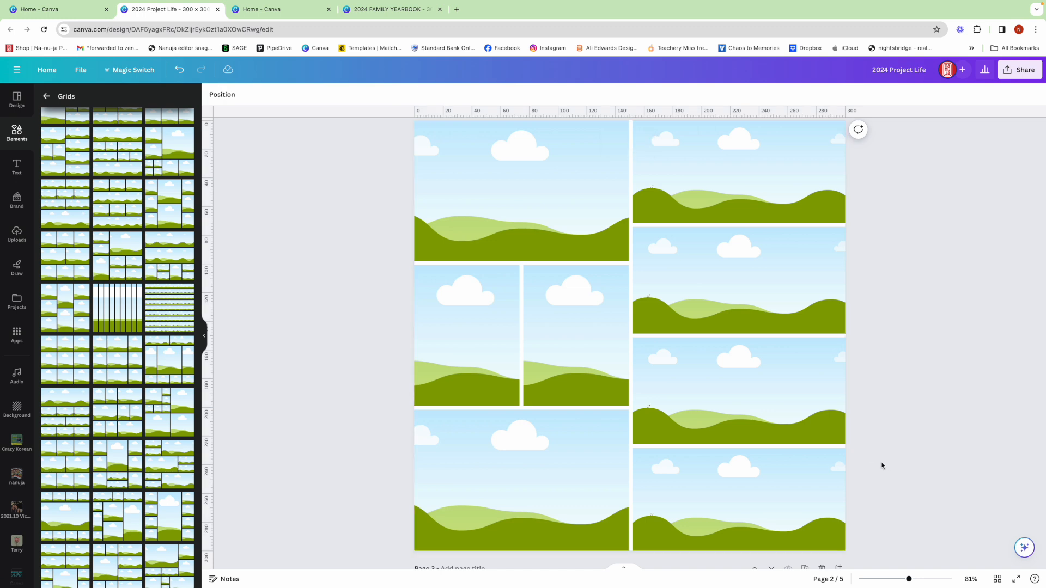
{"action": "left_click", "coordinate": [836, 457]}
{"action": "left_click_drag", "start_coordinate": [848, 336], "coordinate": [846, 335]}
{"action": "left_click", "coordinate": [891, 392]}
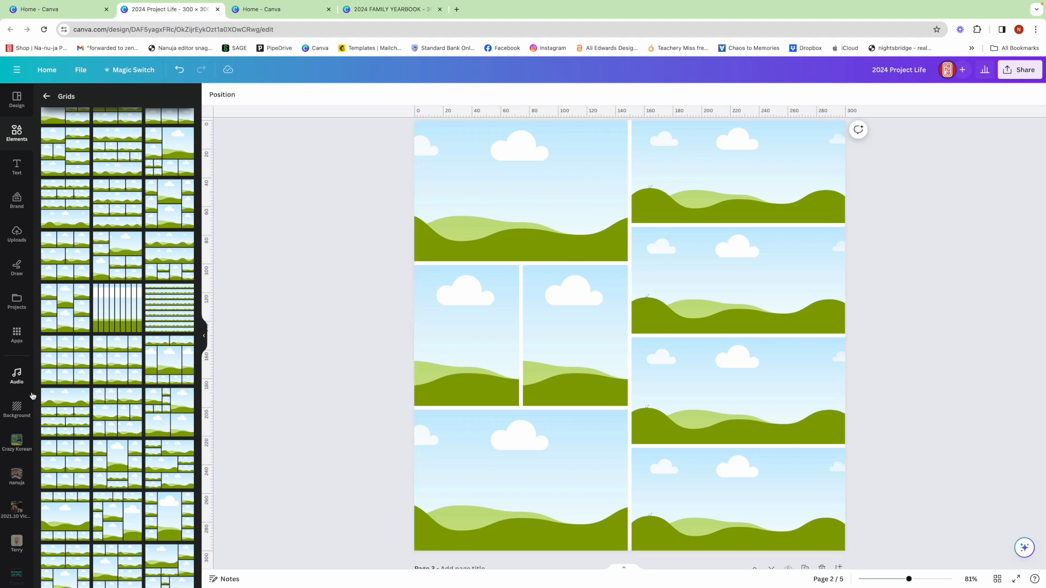
Fill the upper-left cell of the grid with the cloudy road photo taken over the dashboard from the 2024 Yearbook source folder
{"action": "left_click", "coordinate": [30, 306]}
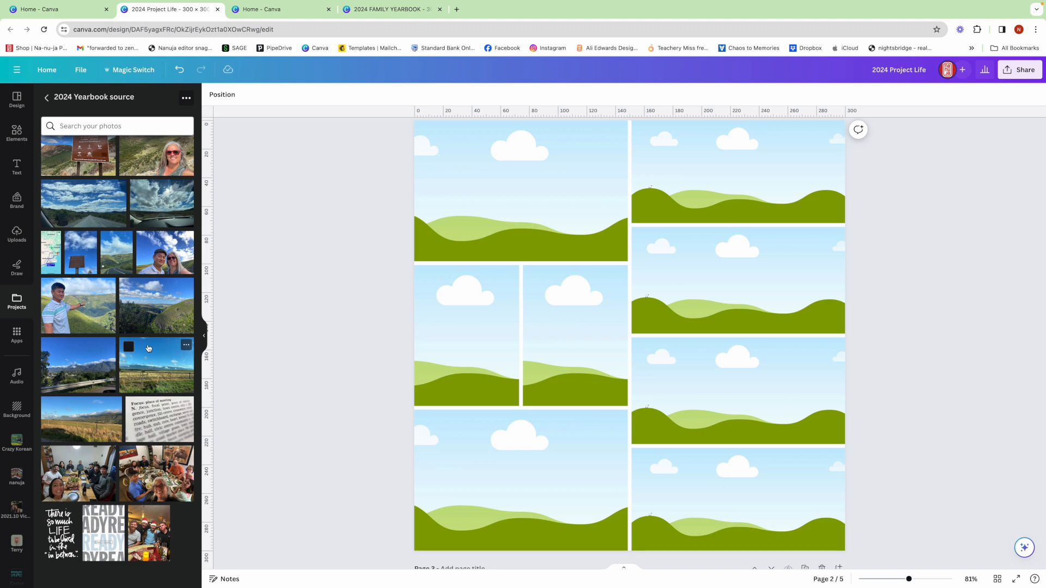
{"action": "scroll", "coordinate": [148, 348], "scroll_direction": "down", "scroll_amount": 1}
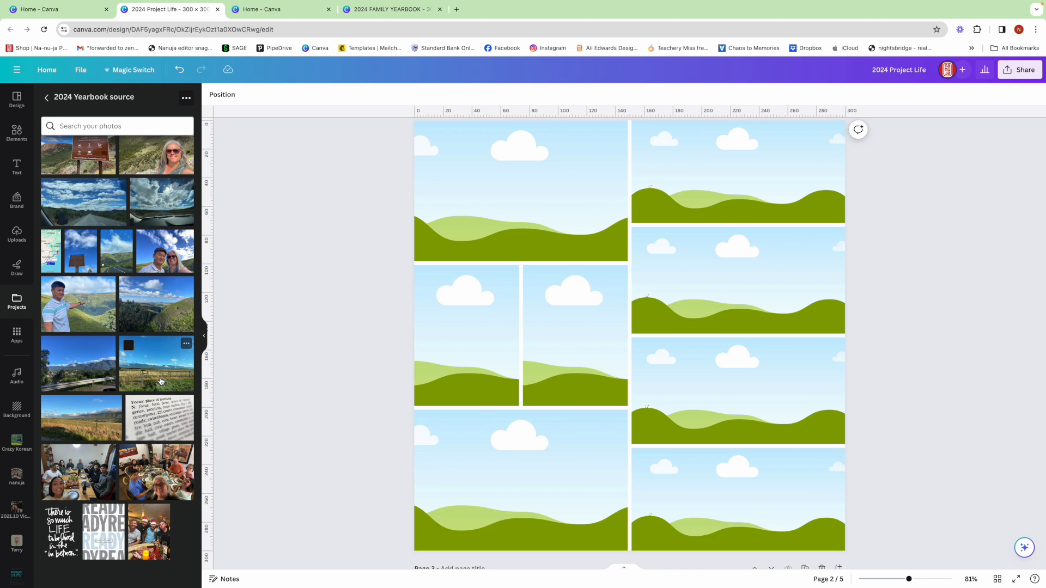
{"action": "left_click_drag", "start_coordinate": [163, 202], "coordinate": [490, 185]}
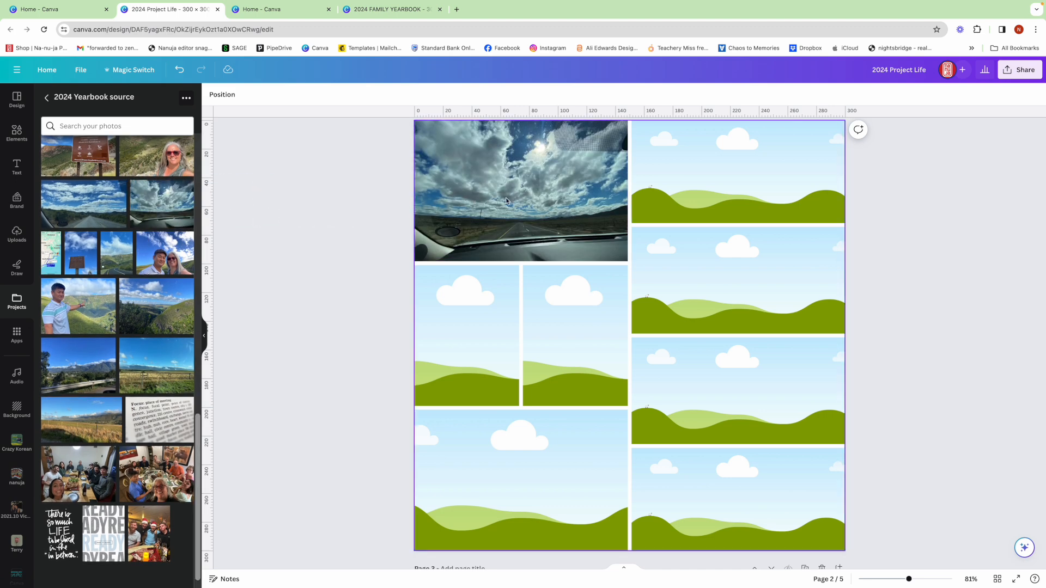
{"action": "scroll", "coordinate": [944, 246], "scroll_direction": "up", "scroll_amount": 1}
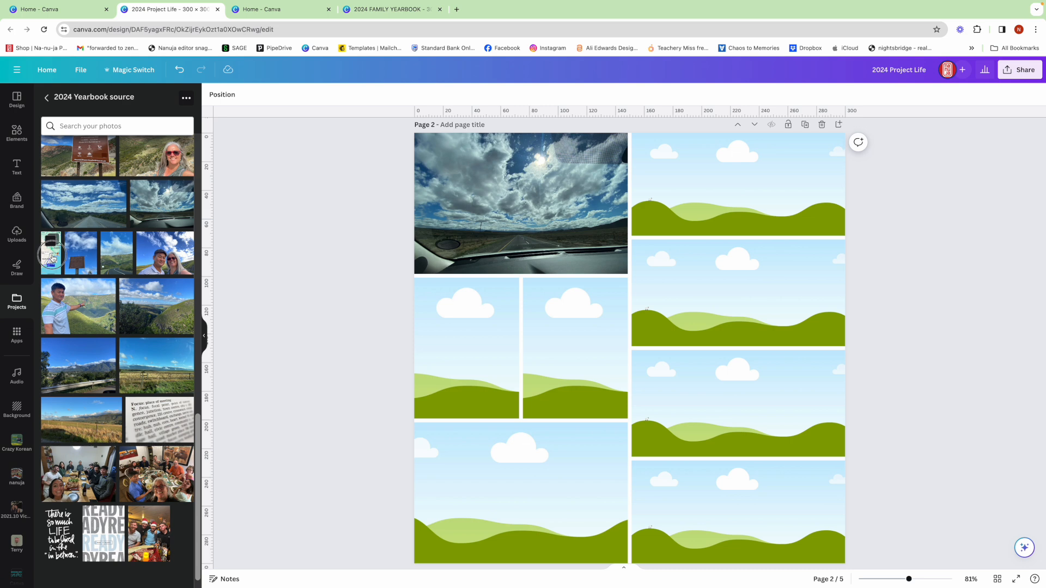
Place the South Africa route map screenshot in the left small grid cell and shift its crop to show the route
{"action": "left_click_drag", "start_coordinate": [51, 253], "coordinate": [470, 346]}
{"action": "double_click", "coordinate": [489, 356]}
{"action": "left_click_drag", "start_coordinate": [489, 357], "coordinate": [486, 336]}
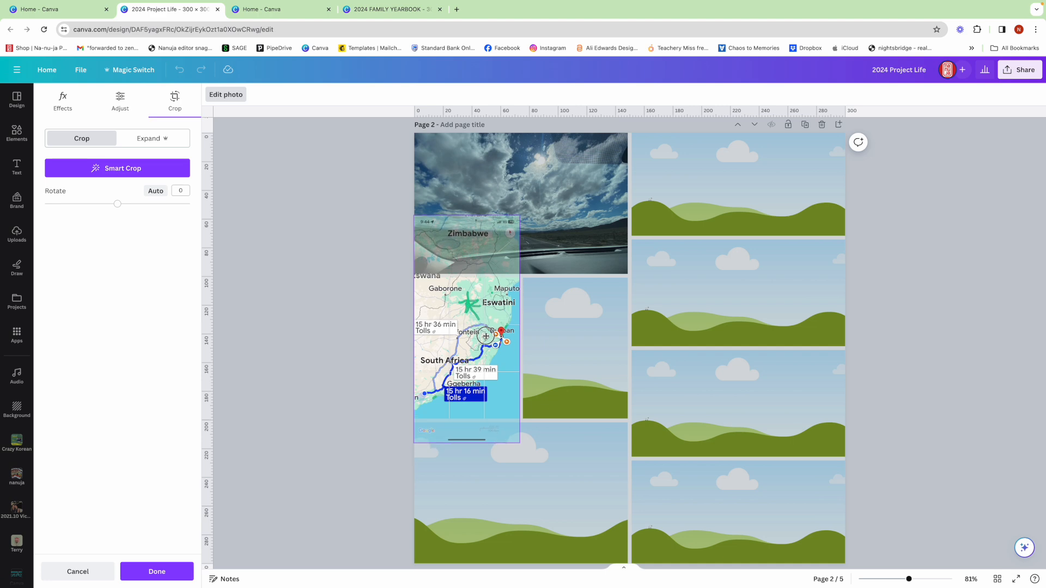
{"action": "left_click", "coordinate": [346, 345]}
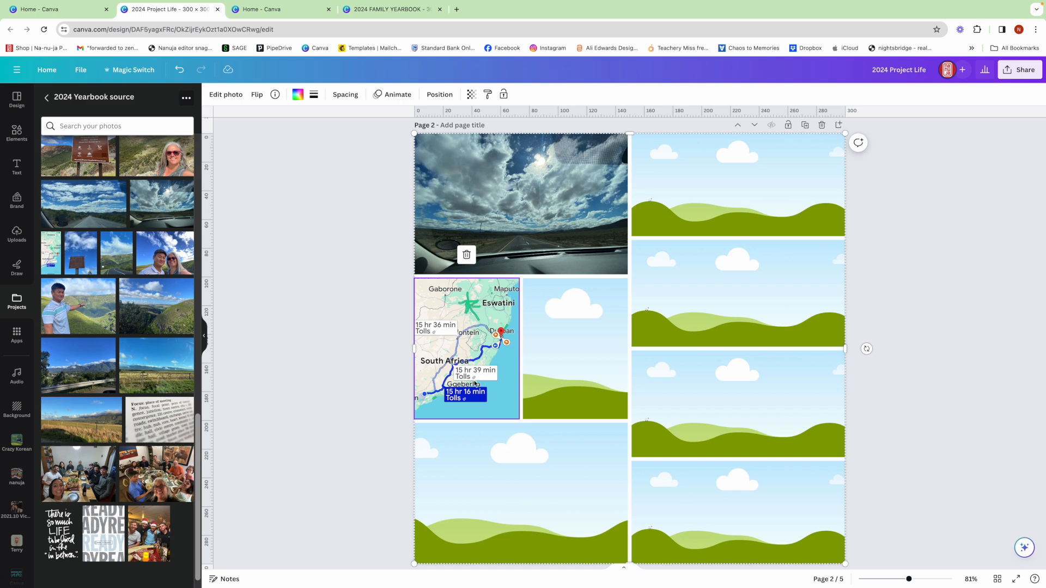
Place the Huisrivierpas sign photo in the right small grid cell and shift its crop so the whole sign fits the cell
{"action": "scroll", "coordinate": [152, 352], "scroll_direction": "up", "scroll_amount": 3}
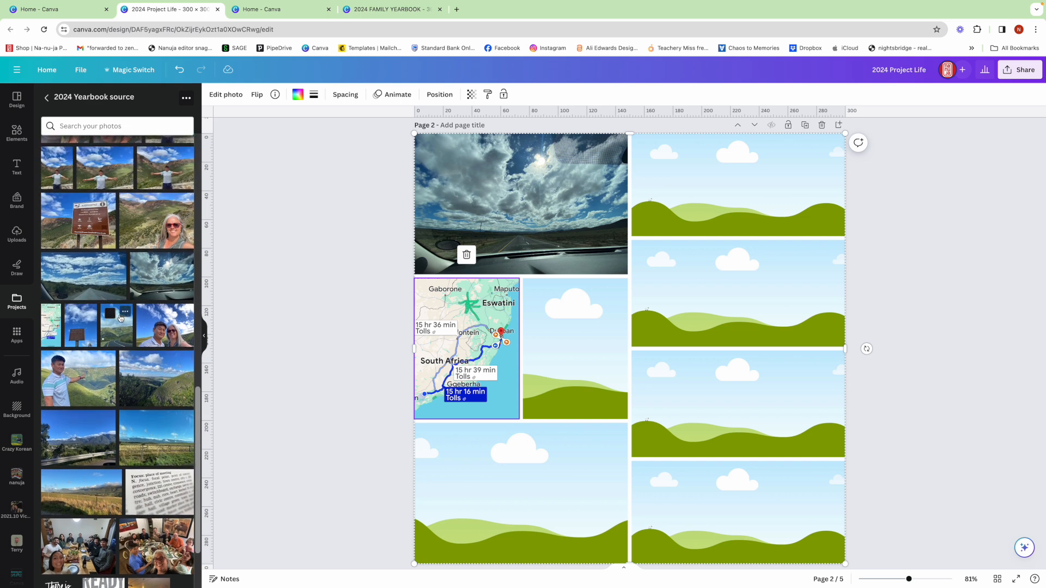
{"action": "left_click_drag", "start_coordinate": [81, 221], "coordinate": [568, 339]}
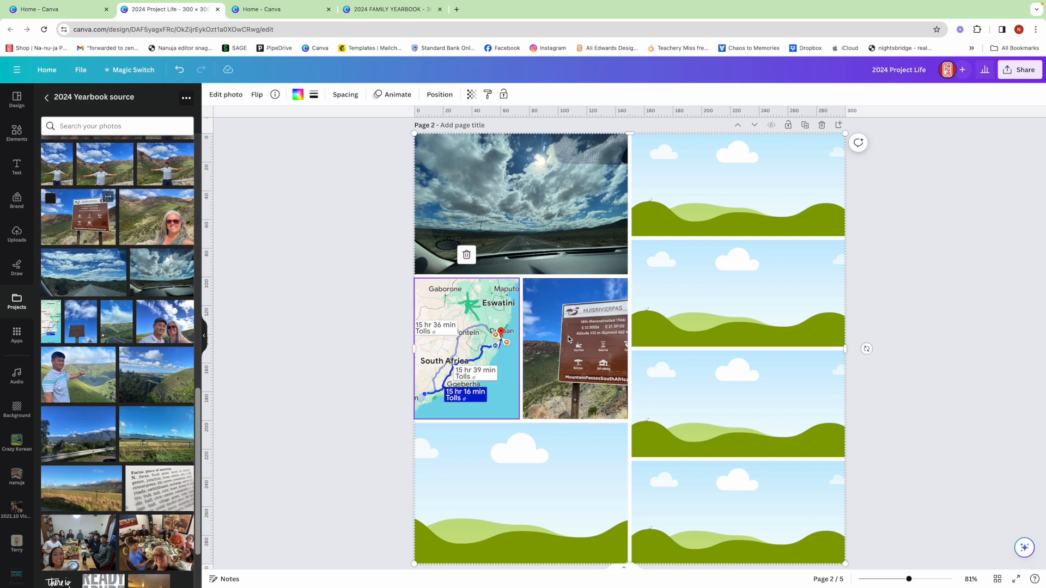
{"action": "scroll", "coordinate": [568, 339], "scroll_direction": "down", "scroll_amount": 1}
{"action": "left_click", "coordinate": [582, 348]}
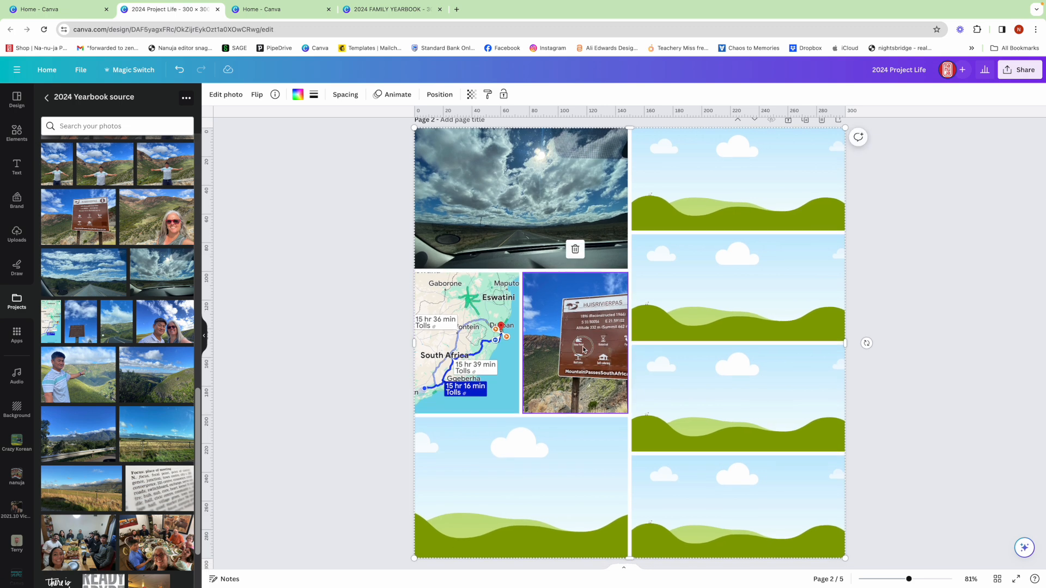
{"action": "double_click", "coordinate": [582, 350]}
{"action": "left_click_drag", "start_coordinate": [583, 349], "coordinate": [555, 347]}
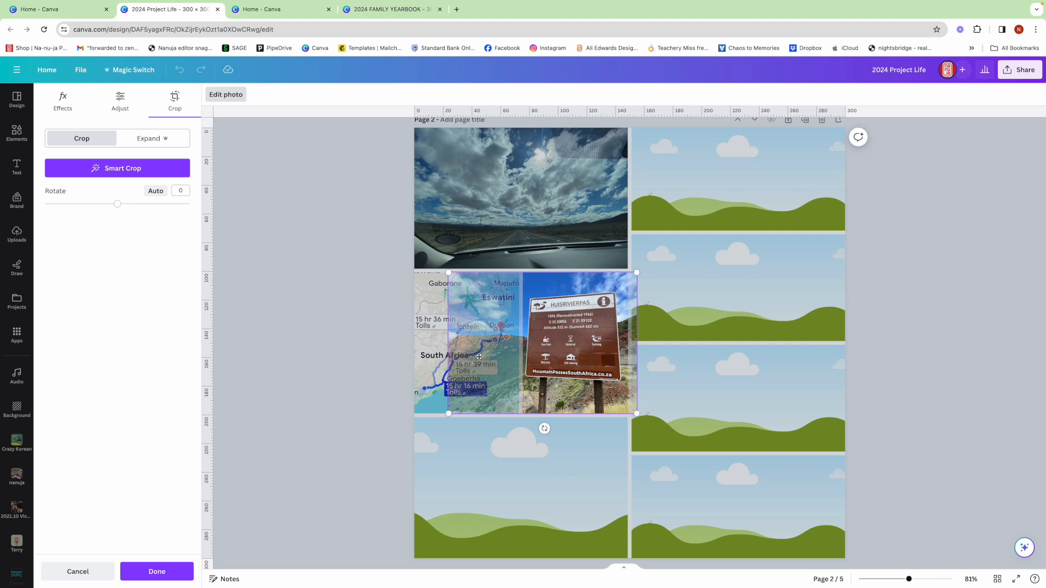
{"action": "left_click", "coordinate": [336, 364]}
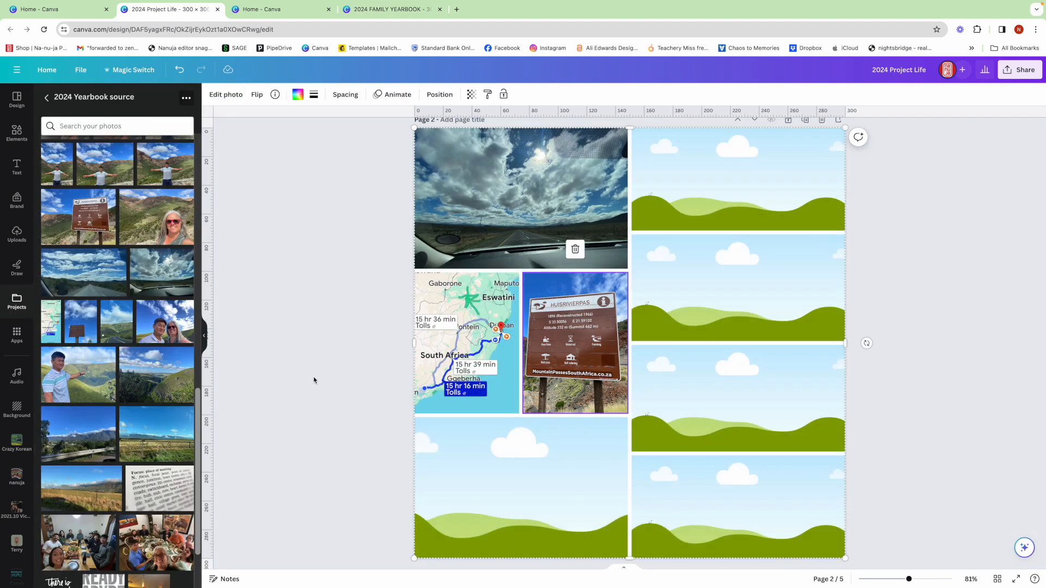
Fill the lower-left grid cell with the photo of the man pointing across the green valley
{"action": "scroll", "coordinate": [114, 354], "scroll_direction": "down", "scroll_amount": 1}
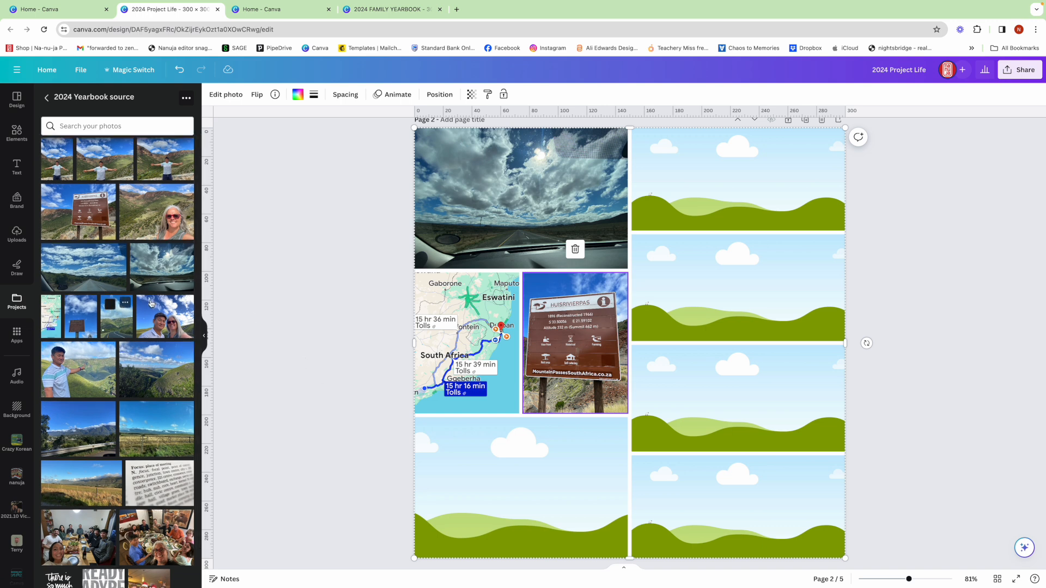
{"action": "scroll", "coordinate": [106, 383], "scroll_direction": "down", "scroll_amount": 1}
{"action": "left_click_drag", "start_coordinate": [81, 374], "coordinate": [460, 464]}
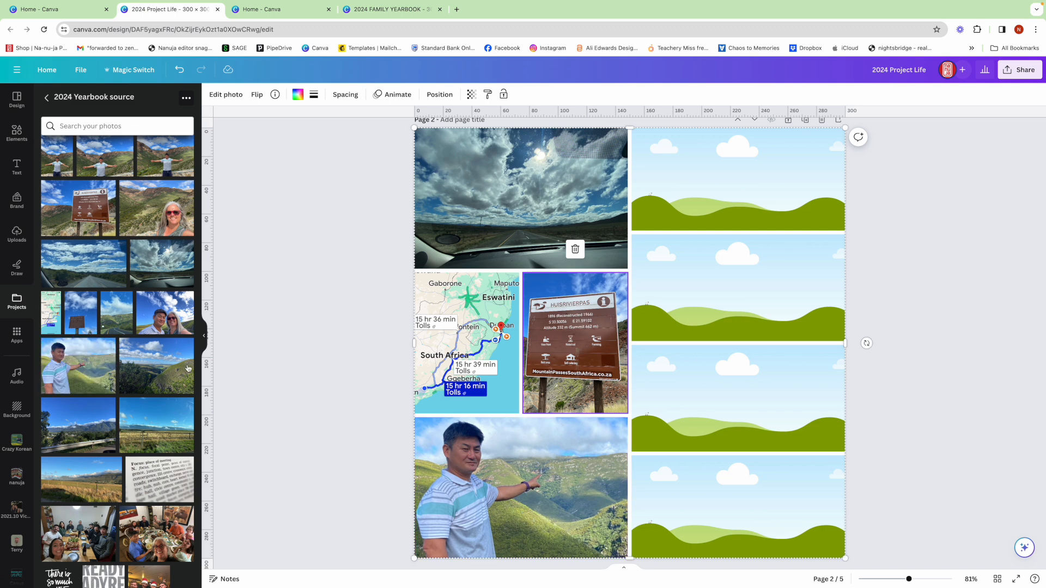
Place the photo of the man with outstretched arms in the top cell of the right column and reposition its crop to show more sky
{"action": "scroll", "coordinate": [151, 356], "scroll_direction": "up", "scroll_amount": 3}
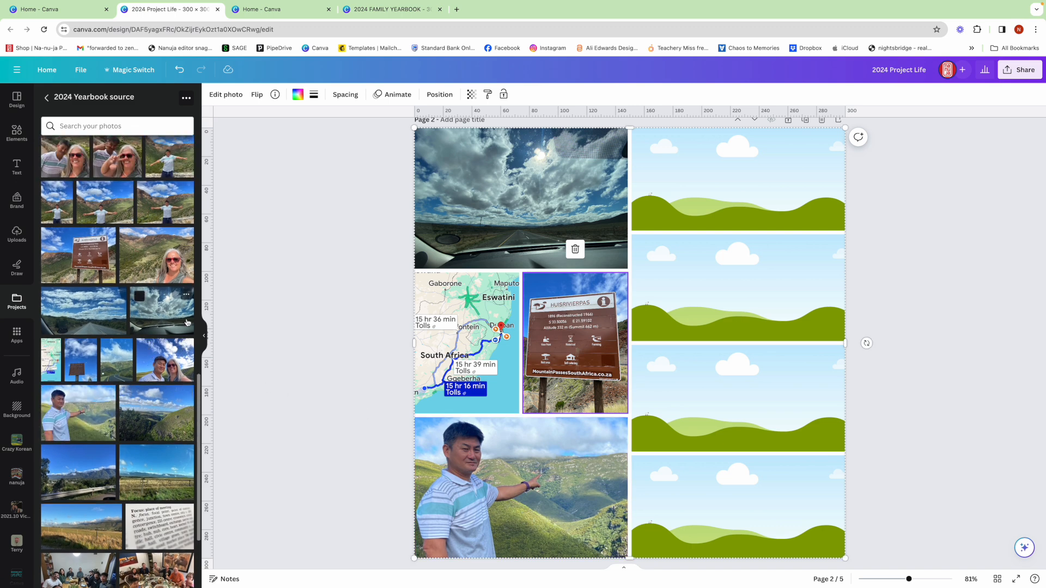
{"action": "left_click_drag", "start_coordinate": [164, 238], "coordinate": [732, 197]}
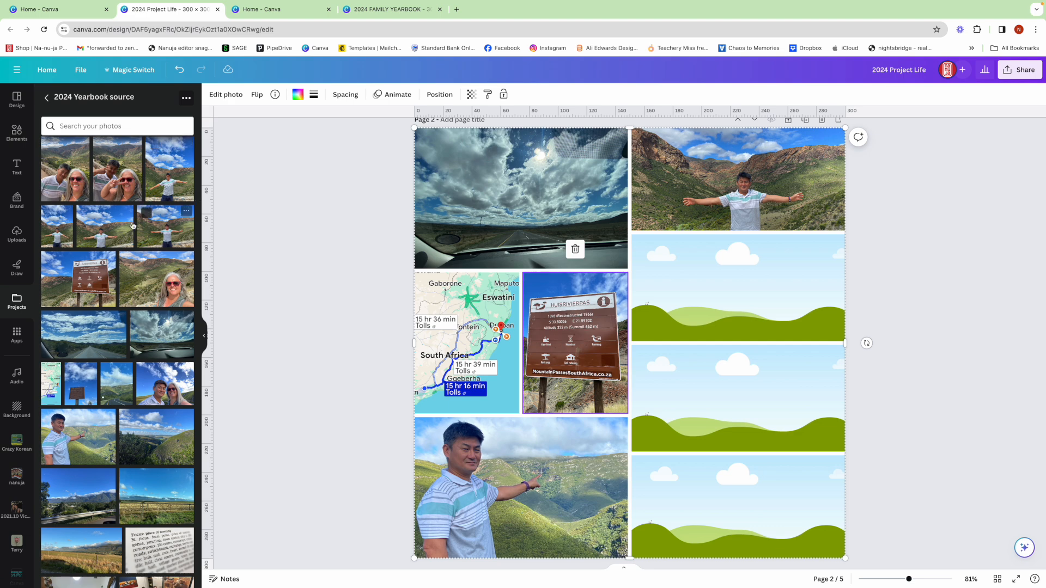
{"action": "left_click", "coordinate": [266, 210]}
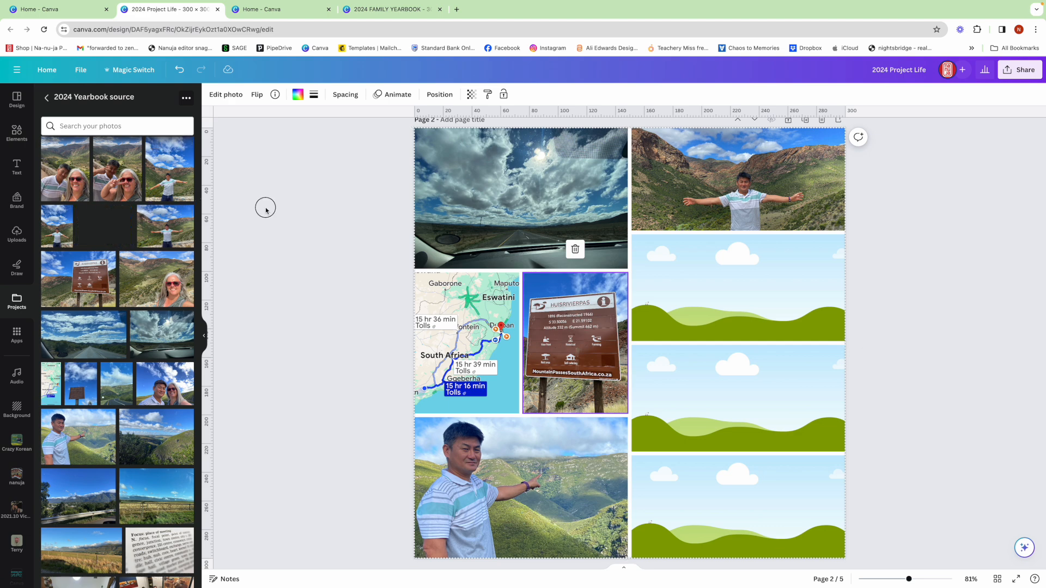
{"action": "double_click", "coordinate": [749, 197]}
{"action": "left_click_drag", "start_coordinate": [749, 197], "coordinate": [872, 224]}
{"action": "left_click", "coordinate": [885, 226]}
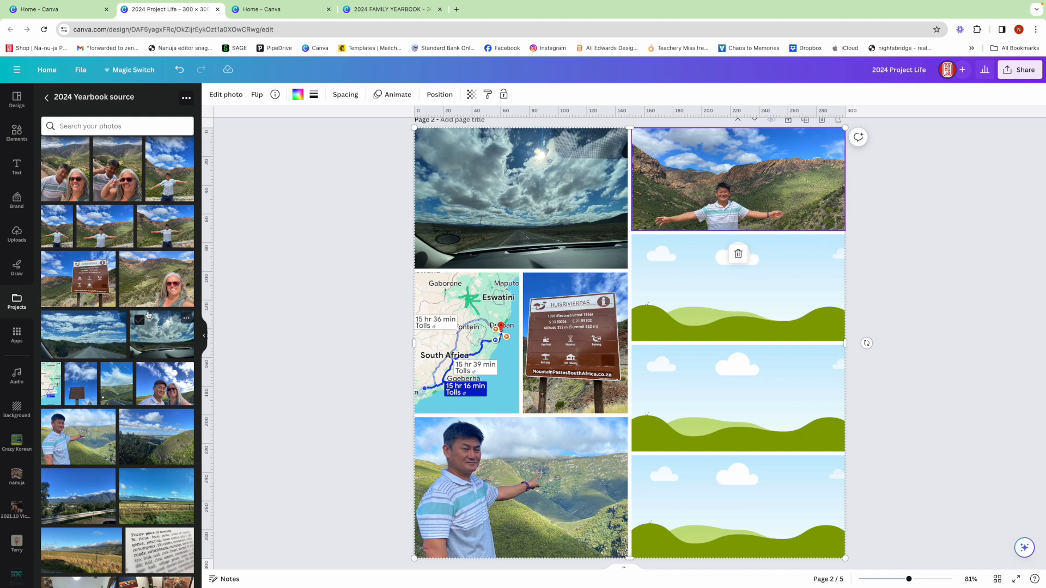
Fill the second right-column cell with the open road photo and the third with the sunglasses selfie, lowering the selfie's crop
{"action": "left_click_drag", "start_coordinate": [82, 334], "coordinate": [726, 270]}
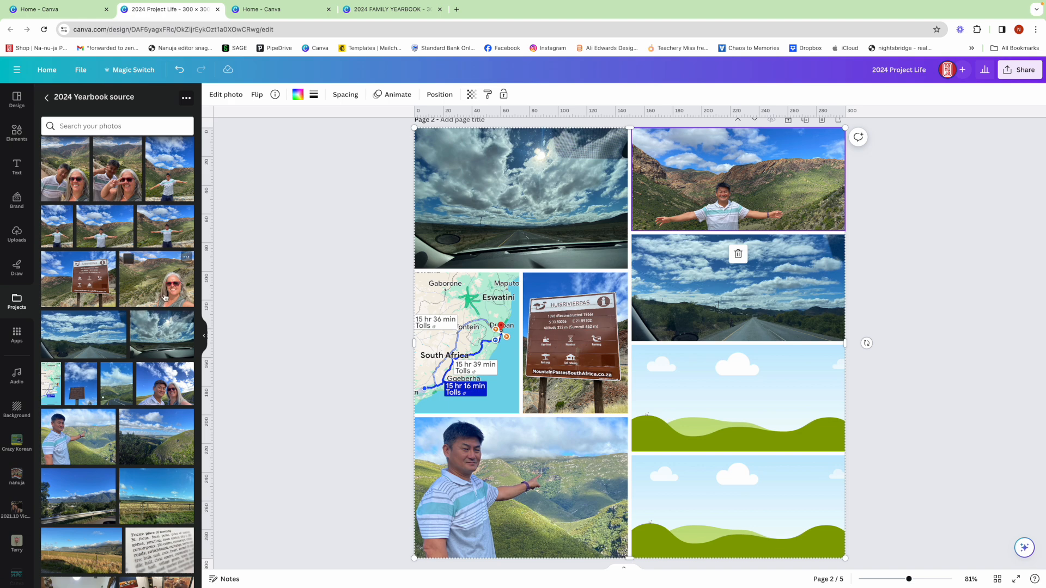
{"action": "left_click_drag", "start_coordinate": [164, 297], "coordinate": [810, 407]}
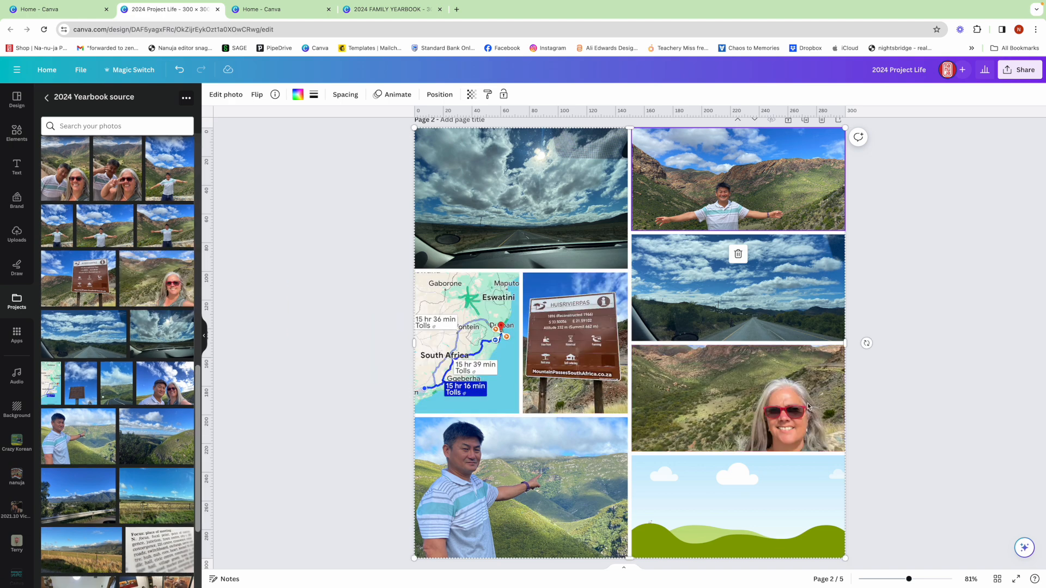
{"action": "double_click", "coordinate": [811, 407]}
{"action": "left_click_drag", "start_coordinate": [795, 406], "coordinate": [817, 421]}
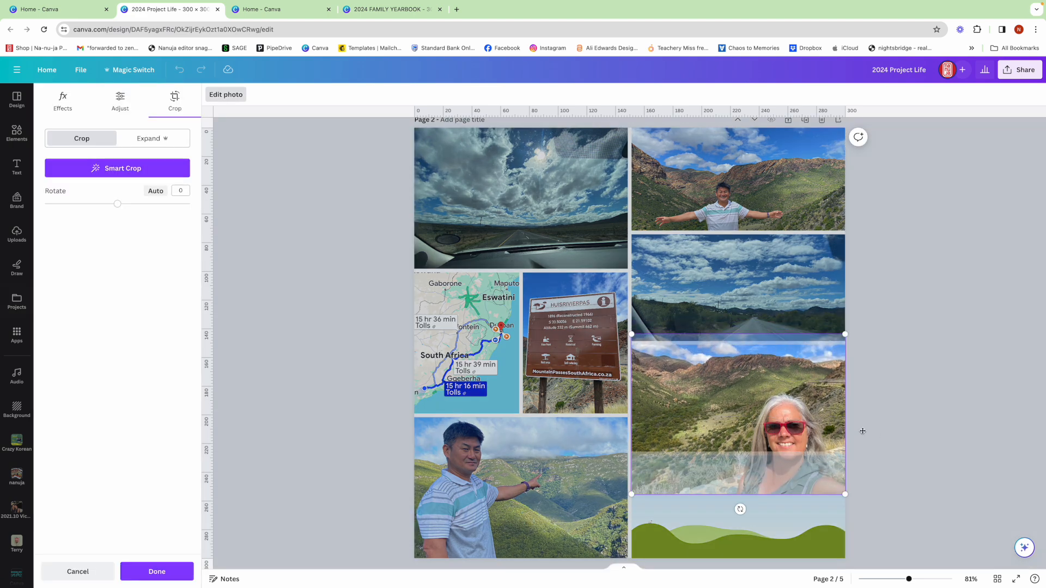
{"action": "left_click", "coordinate": [907, 431]}
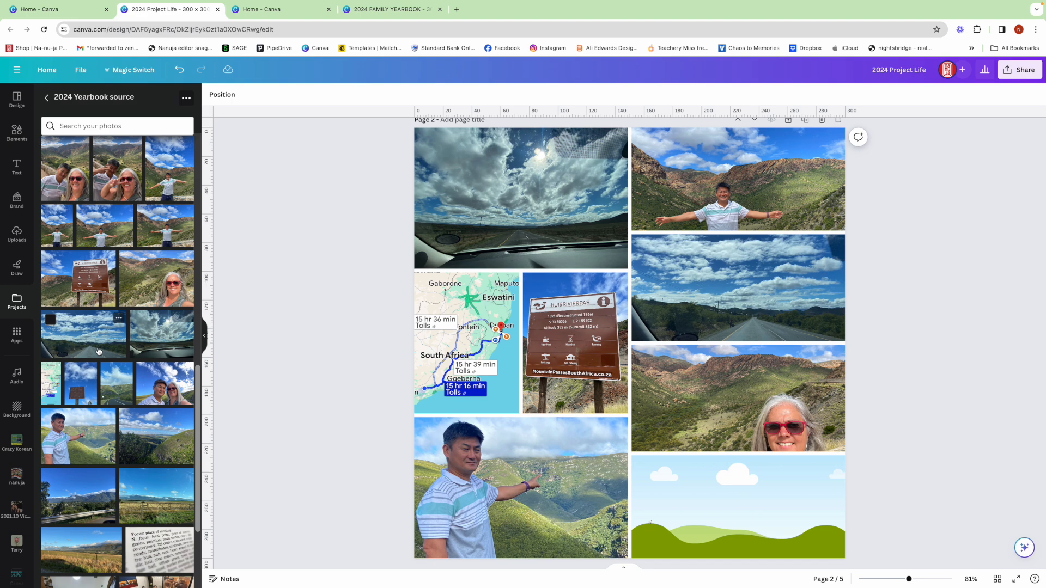
Fill the bottom cell of the right column with the wide cloudy-sky road photo
{"action": "scroll", "coordinate": [99, 351], "scroll_direction": "up", "scroll_amount": 3}
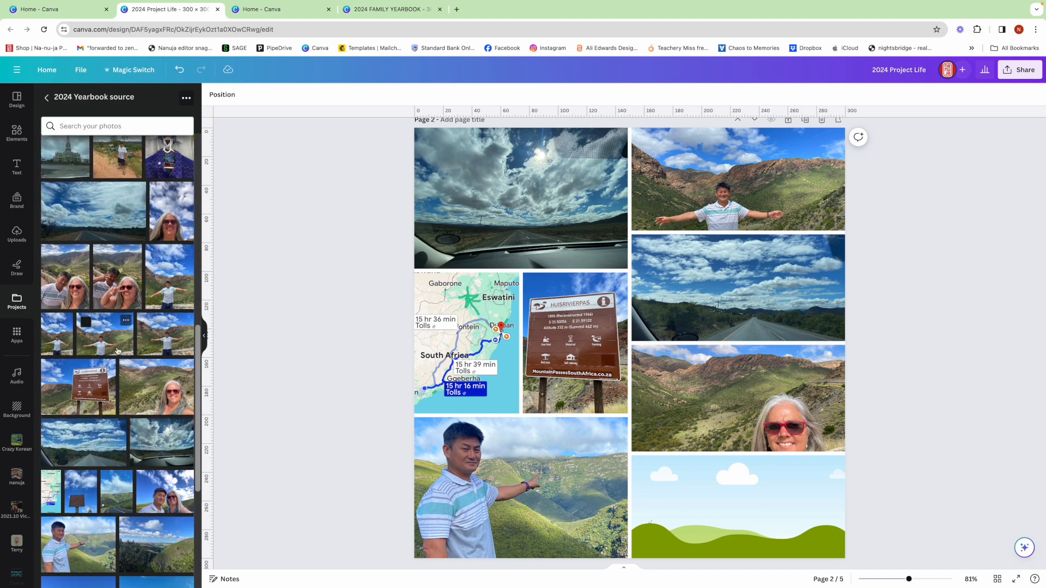
{"action": "left_click_drag", "start_coordinate": [93, 211], "coordinate": [750, 478]}
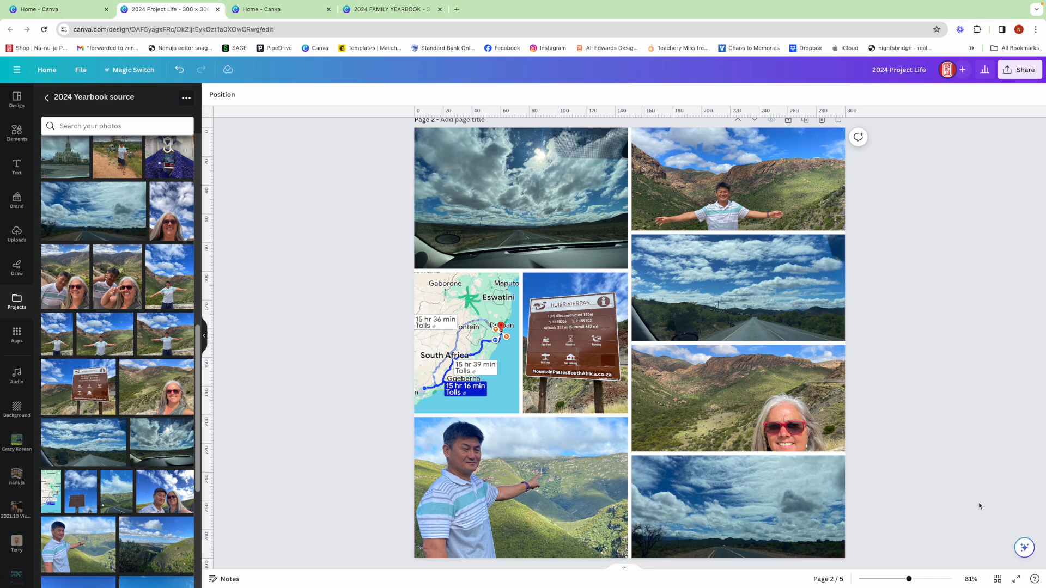
{"action": "scroll", "coordinate": [920, 430], "scroll_direction": "down", "scroll_amount": 1}
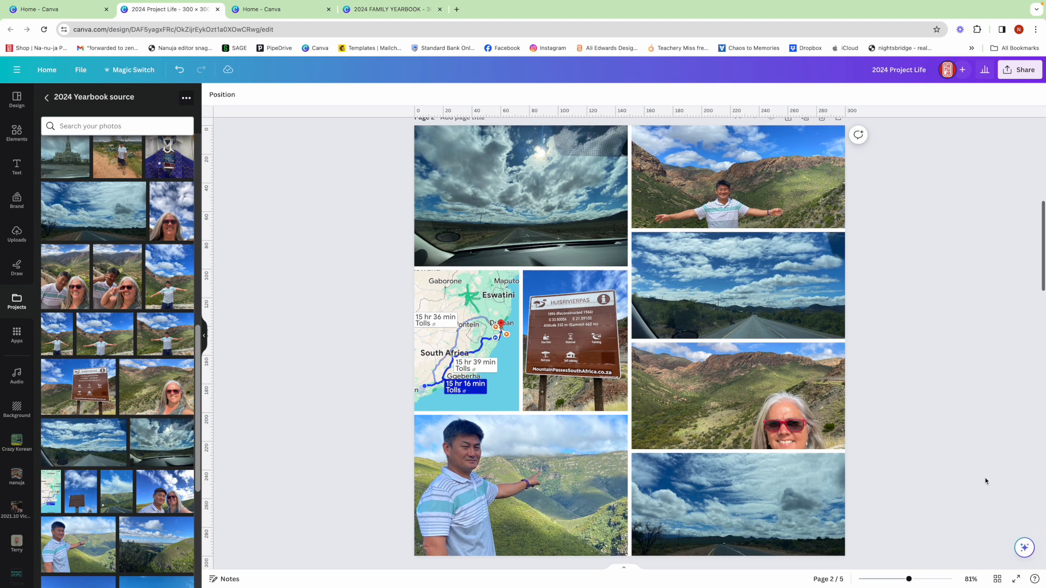
View all pages of the design as thumbnails to compare page 2 with page 1, and reopen page 2
{"action": "scroll", "coordinate": [1000, 579], "scroll_direction": "up", "scroll_amount": 1}
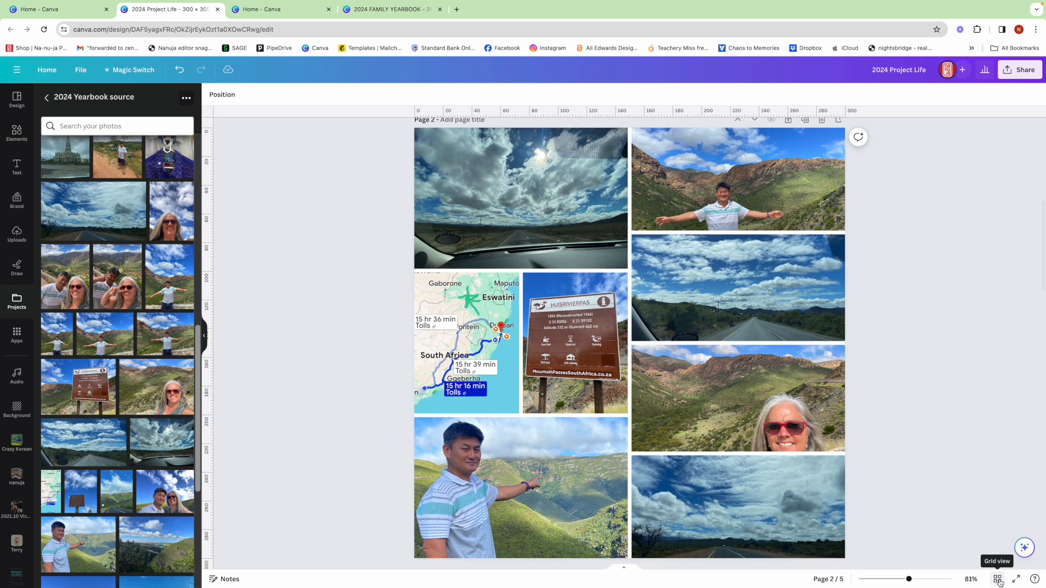
{"action": "left_click", "coordinate": [999, 579]}
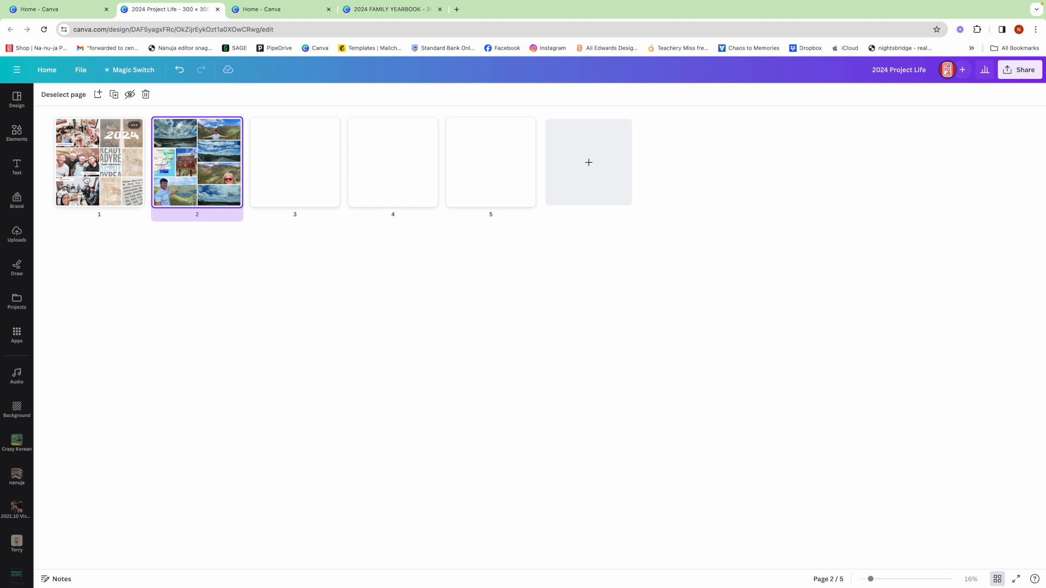
{"action": "double_click", "coordinate": [201, 171]}
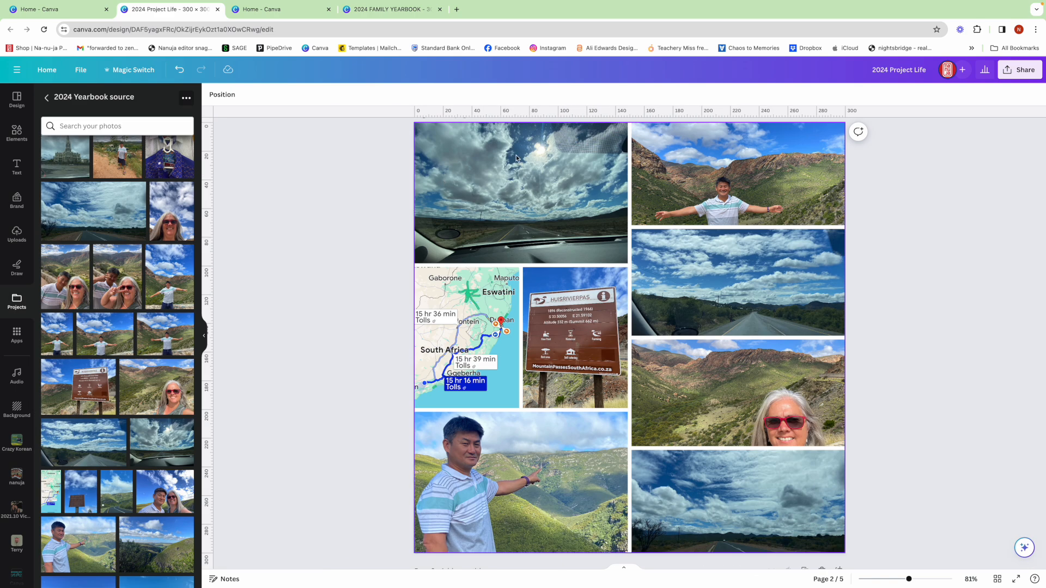
Add the white "week 01" word graphic to page 2 and shrink it to about 72 by 49
{"action": "scroll", "coordinate": [165, 214], "scroll_direction": "up", "scroll_amount": 1}
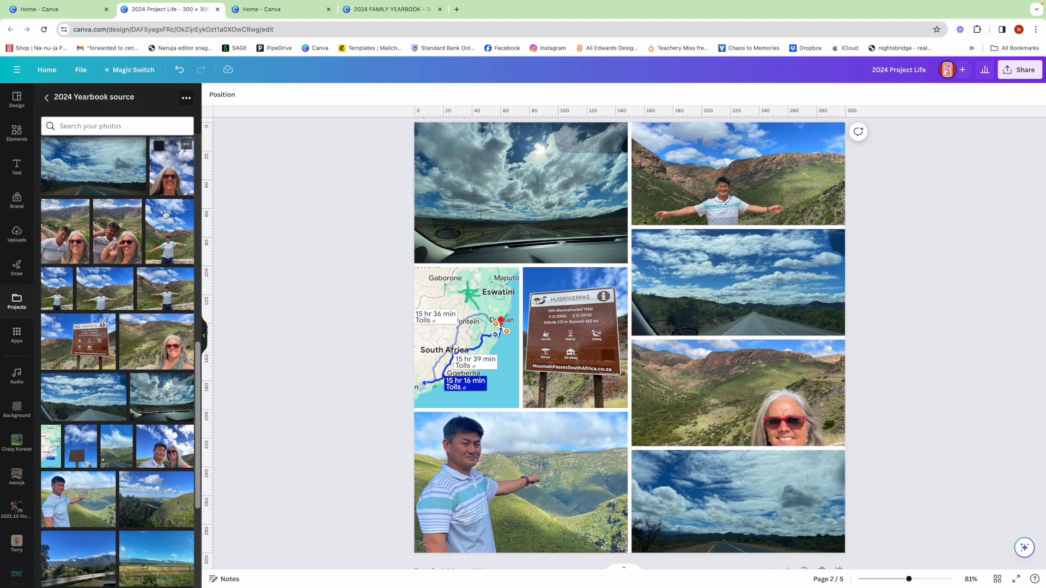
{"action": "scroll", "coordinate": [165, 214], "scroll_direction": "up", "scroll_amount": 15}
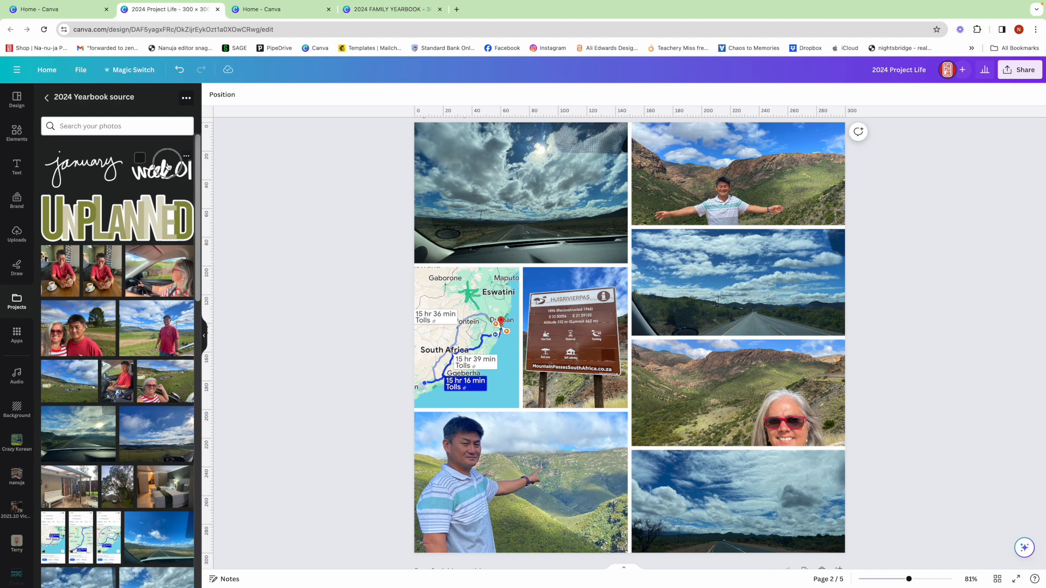
{"action": "left_click", "coordinate": [164, 170]}
{"action": "scroll", "coordinate": [599, 327], "scroll_direction": "up", "scroll_amount": 1}
{"action": "left_click_drag", "start_coordinate": [786, 448], "coordinate": [575, 309]}
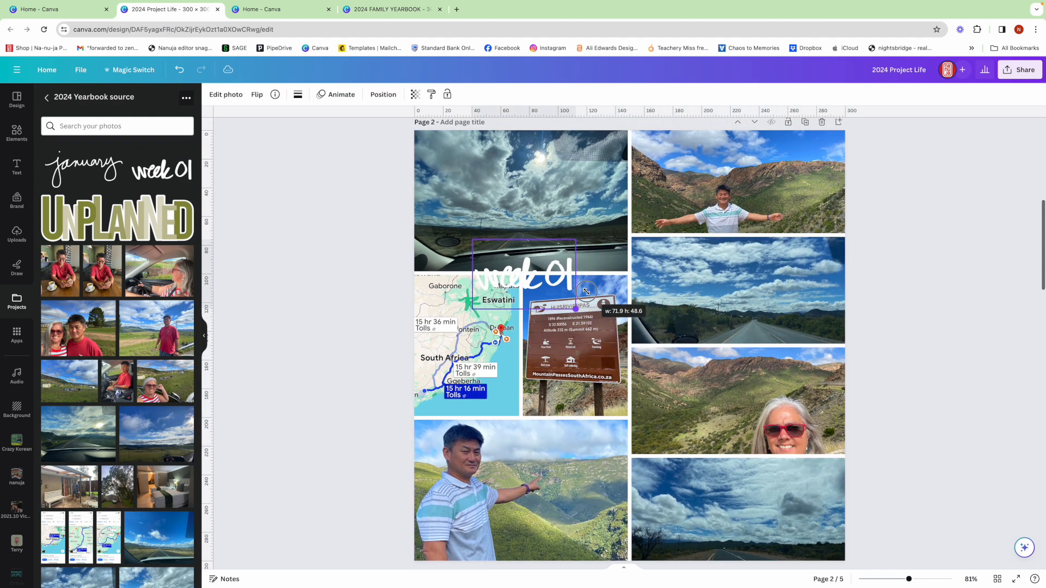
{"action": "left_click_drag", "start_coordinate": [536, 248], "coordinate": [517, 236]}
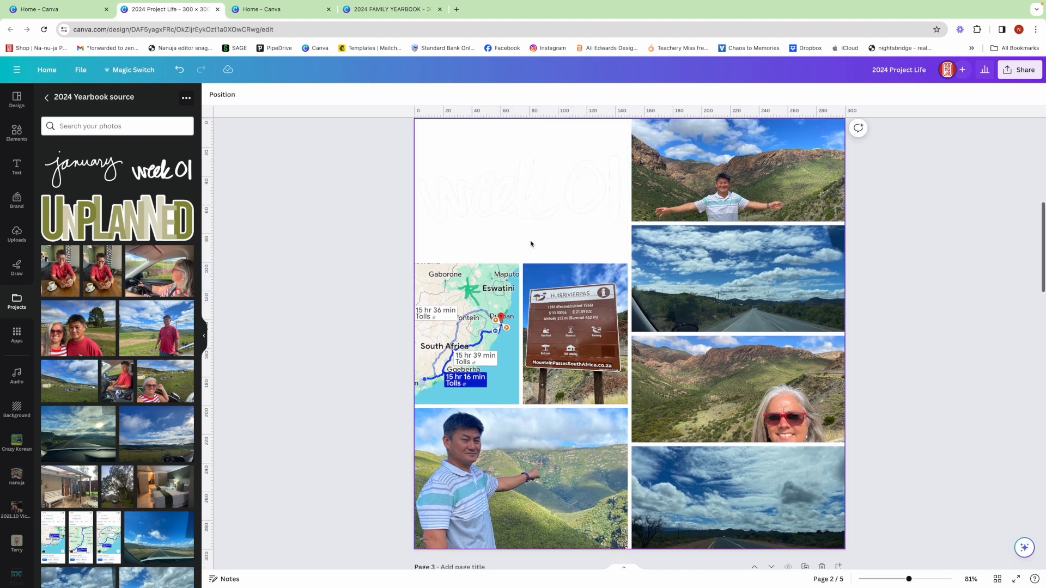
{"action": "scroll", "coordinate": [365, 157], "scroll_direction": "up", "scroll_amount": 1}
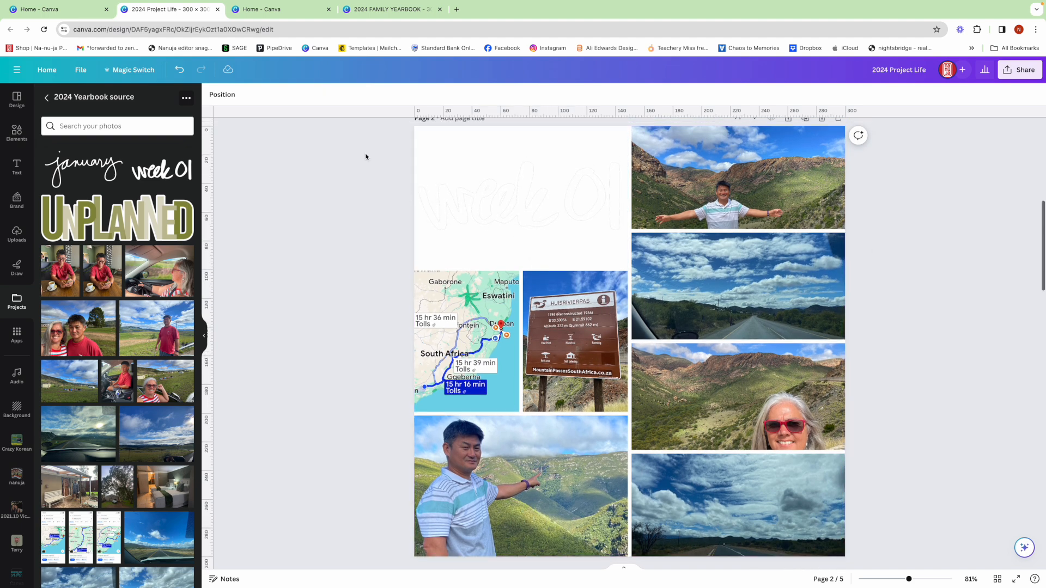
{"action": "left_click", "coordinate": [179, 69]}
{"action": "left_click_drag", "start_coordinate": [531, 279], "coordinate": [532, 275]}
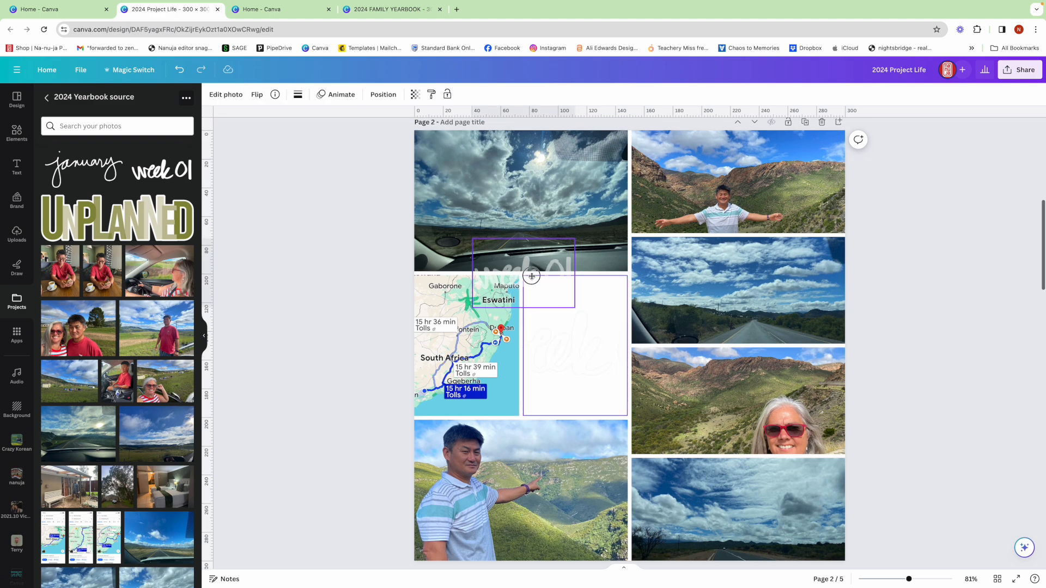
{"action": "scroll", "coordinate": [526, 274], "scroll_direction": "down", "scroll_amount": 1}
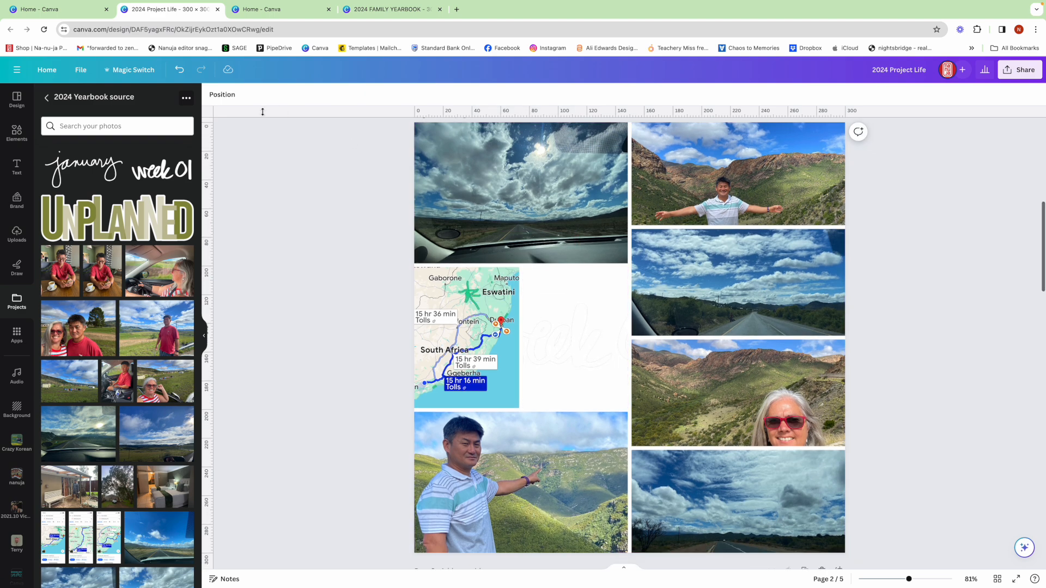
{"action": "left_click", "coordinate": [176, 73]}
{"action": "left_click_drag", "start_coordinate": [523, 275], "coordinate": [527, 264]}
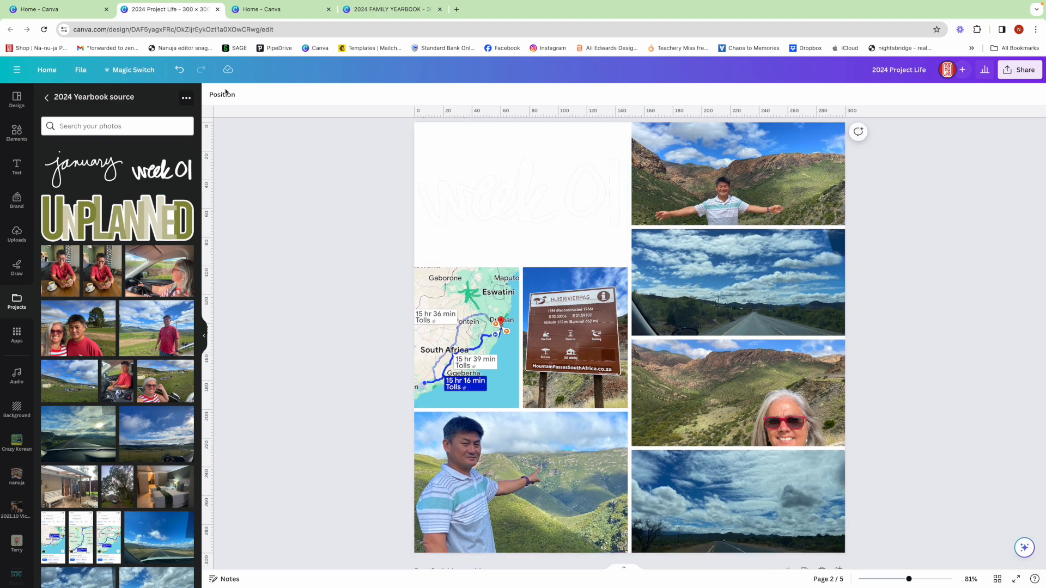
{"action": "left_click", "coordinate": [178, 70]}
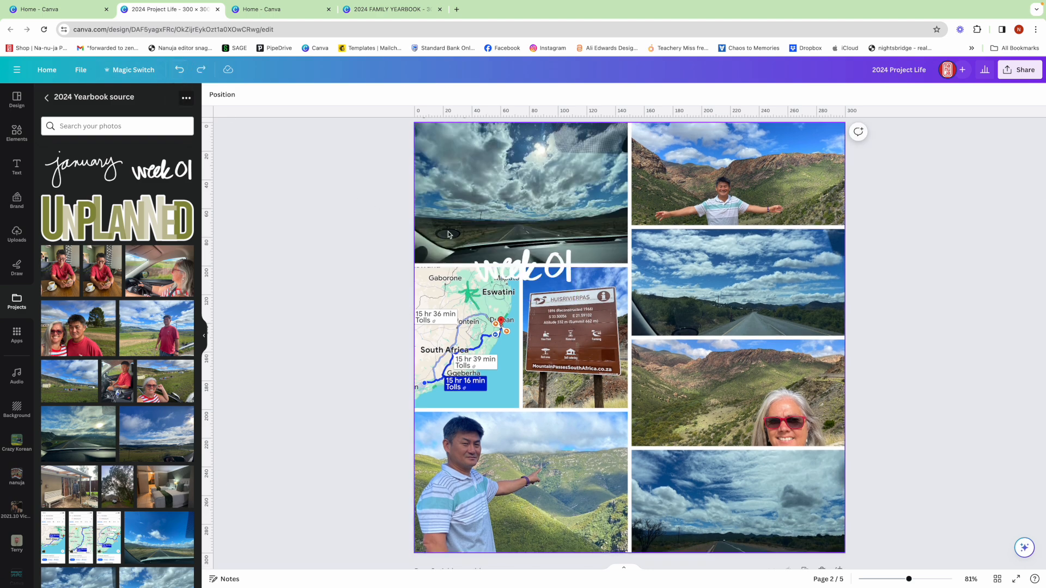
Move the "week 01" graphic over the sky of the dashboard photo, keeping it on top of the grid
{"action": "left_click_drag", "start_coordinate": [492, 262], "coordinate": [409, 171]}
{"action": "key", "text": "Escape"}
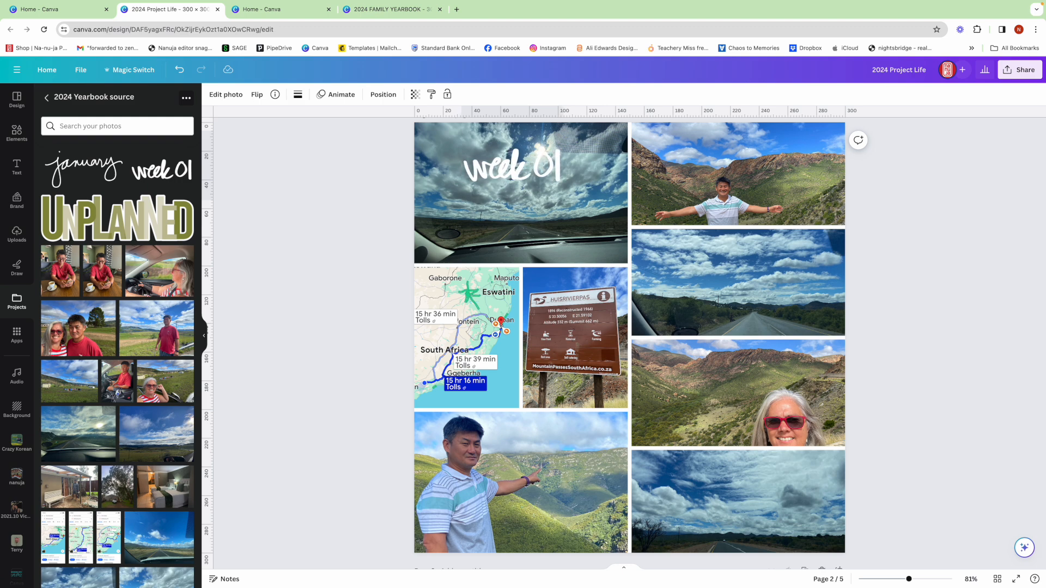
{"action": "scroll", "coordinate": [140, 297], "scroll_direction": "down", "scroll_amount": 1}
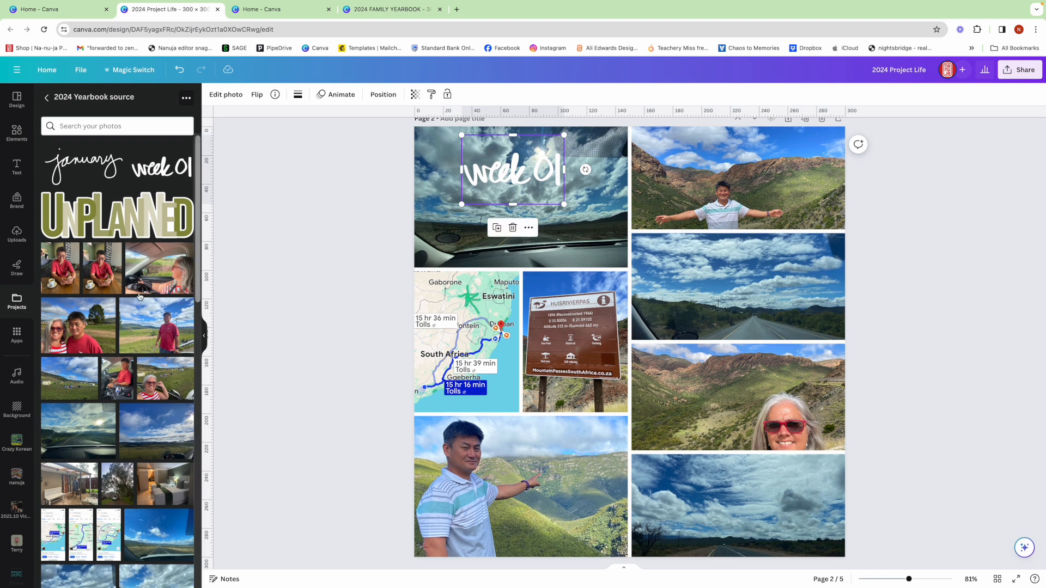
Add a heading below the "week 01" graphic in Alte Haas Grotesk Bold, reading "1-7 JANUARY 2024"
{"action": "left_click", "coordinate": [18, 172]}
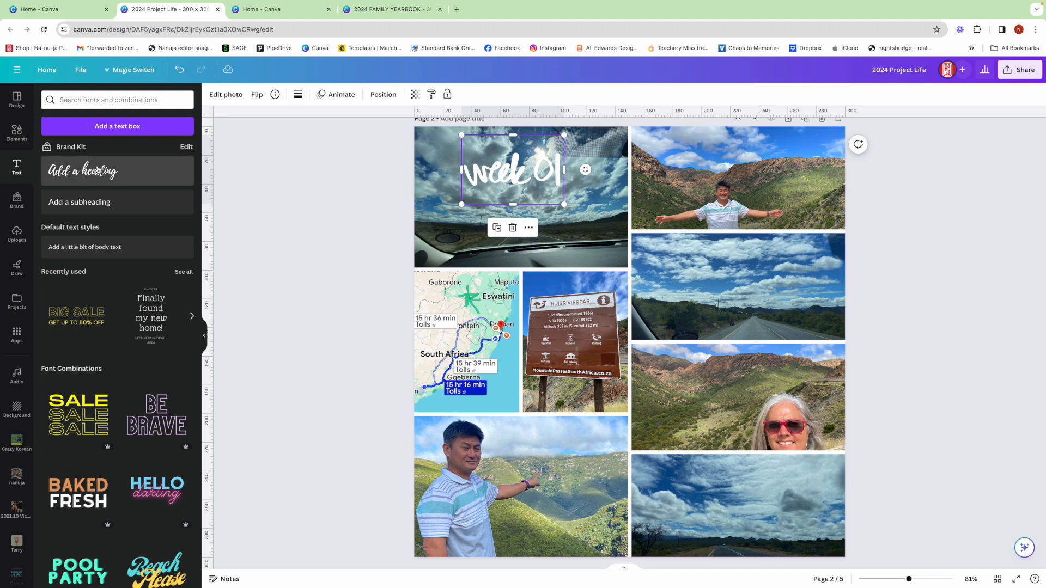
{"action": "left_click_drag", "start_coordinate": [98, 170], "coordinate": [547, 204]}
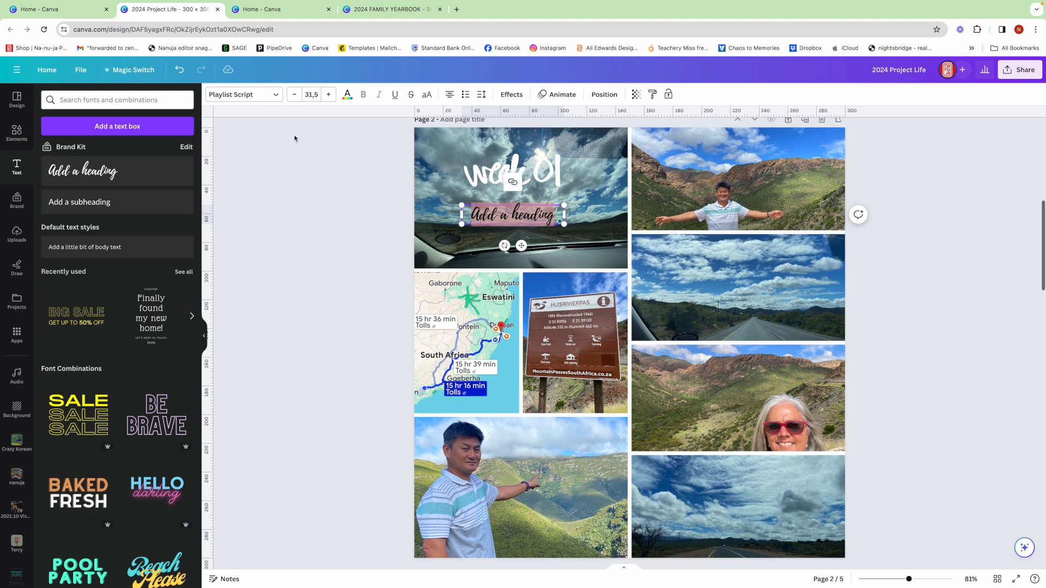
{"action": "left_click", "coordinate": [241, 95]}
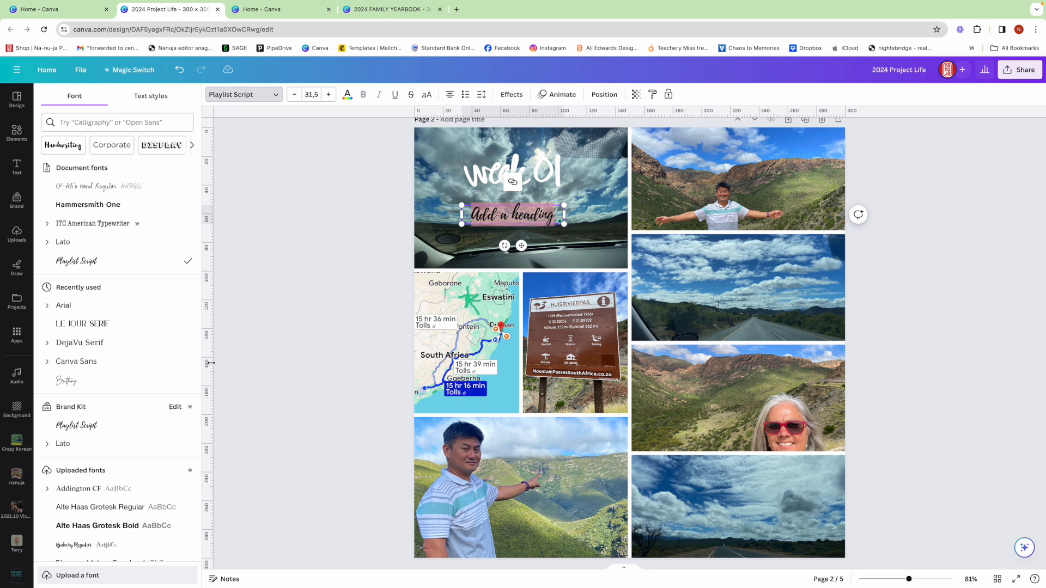
{"action": "left_click", "coordinate": [126, 526]}
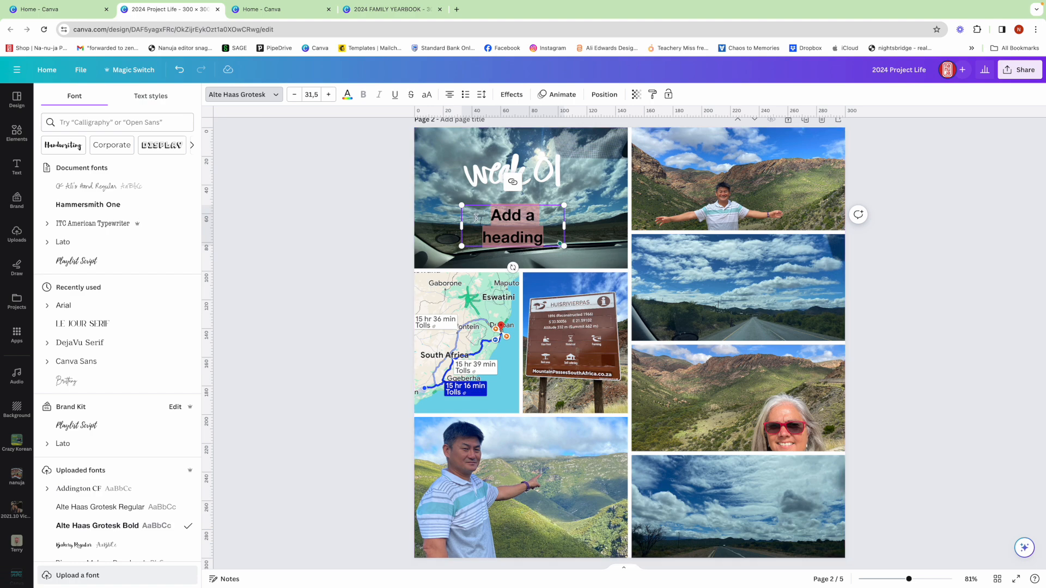
{"action": "type", "text": "1-"}
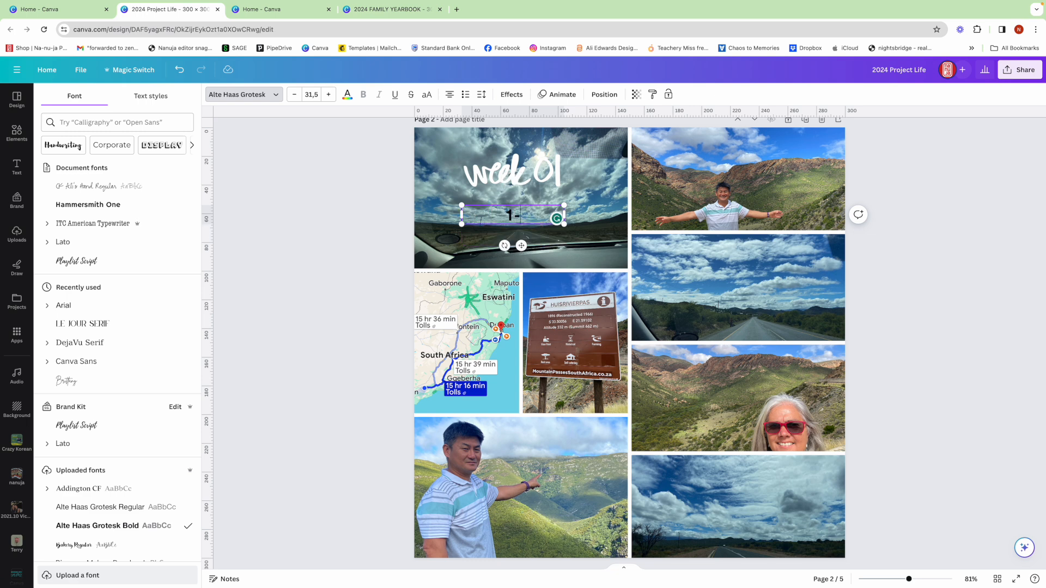
{"action": "type", "text": "7 JANUARY 2024"}
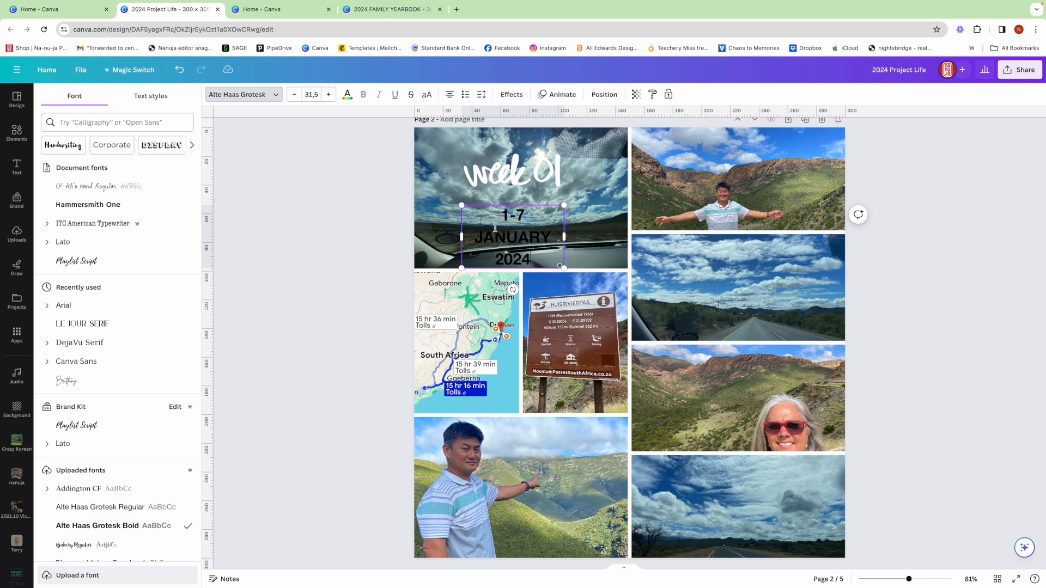
Colour the whole date heading white and reduce its font size to 11,5
{"action": "key", "text": "ctrl+a"}
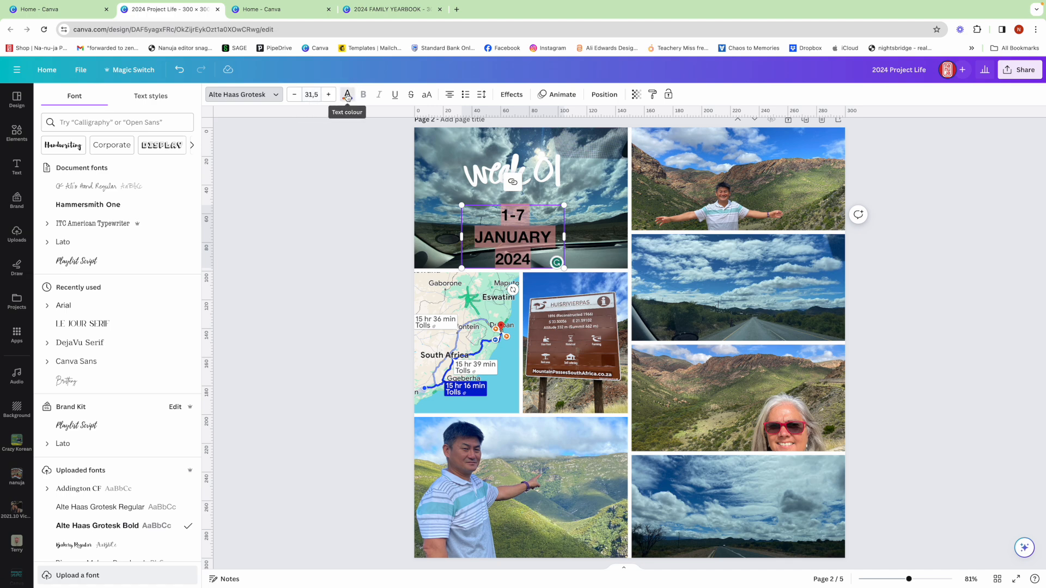
{"action": "left_click", "coordinate": [347, 95]}
{"action": "left_click", "coordinate": [103, 153]}
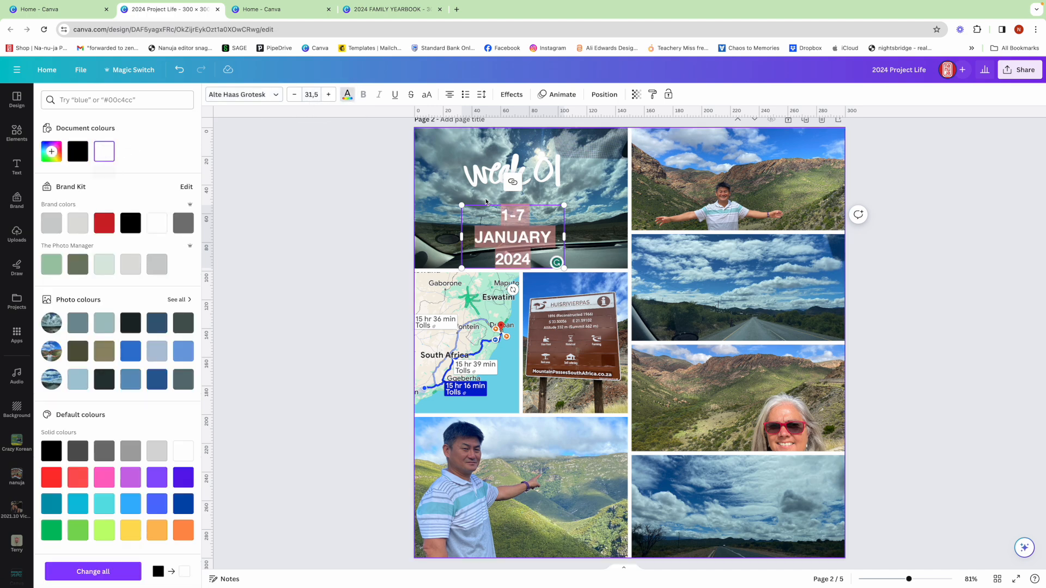
{"action": "left_click", "coordinate": [295, 95]}
{"action": "left_click", "coordinate": [295, 95]}
{"action": "left_click", "coordinate": [294, 96]}
{"action": "left_click", "coordinate": [294, 96]}
{"action": "left_click", "coordinate": [295, 95]}
{"action": "left_click", "coordinate": [295, 95]}
{"action": "left_click", "coordinate": [294, 96]}
{"action": "left_click", "coordinate": [295, 95]}
{"action": "left_click", "coordinate": [295, 95]}
{"action": "left_click", "coordinate": [295, 95]}
{"action": "left_click", "coordinate": [294, 96]}
{"action": "left_click", "coordinate": [294, 96]}
{"action": "left_click", "coordinate": [295, 95]}
{"action": "left_click", "coordinate": [295, 96]}
{"action": "left_click", "coordinate": [294, 96]}
{"action": "left_click", "coordinate": [295, 96]}
{"action": "left_click", "coordinate": [295, 95]}
{"action": "left_click", "coordinate": [295, 95]}
{"action": "left_click", "coordinate": [294, 95]}
{"action": "left_click", "coordinate": [295, 95]}
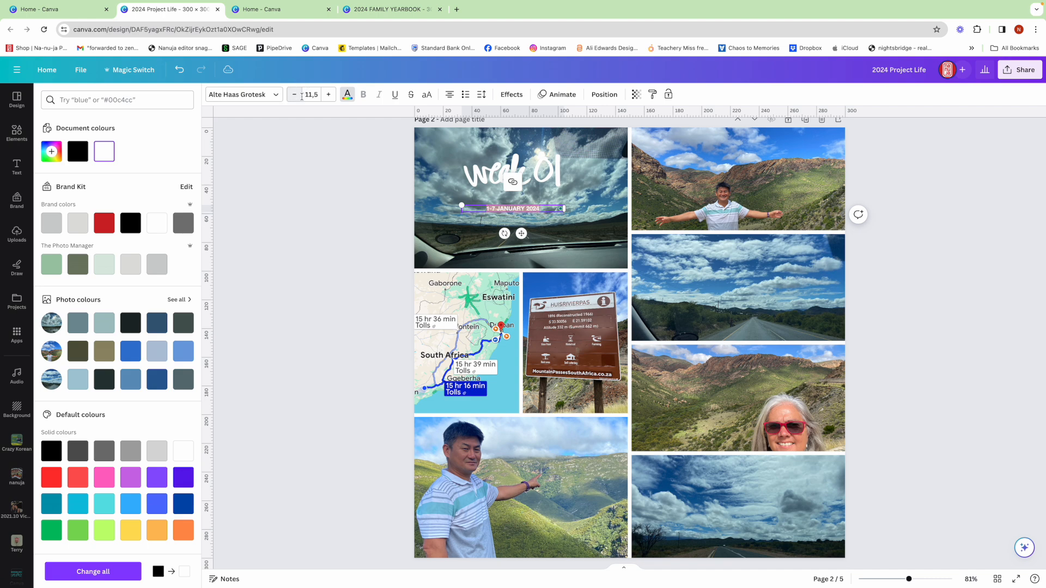
Move the date text up so it sits directly beneath the "week 01" lettering
{"action": "left_click", "coordinate": [533, 212]}
{"action": "left_click_drag", "start_coordinate": [532, 212], "coordinate": [532, 198]}
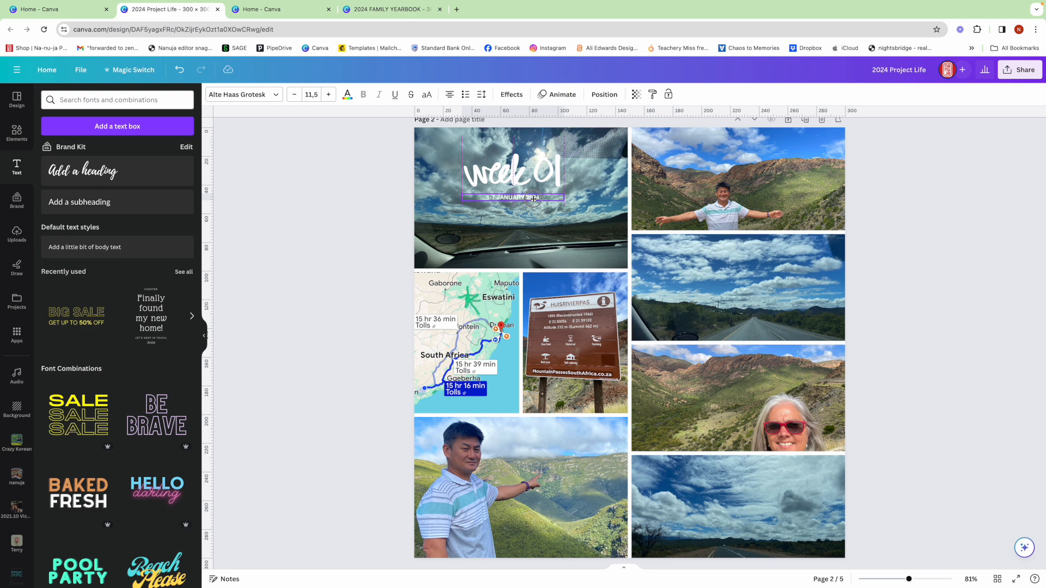
{"action": "left_click", "coordinate": [345, 210]}
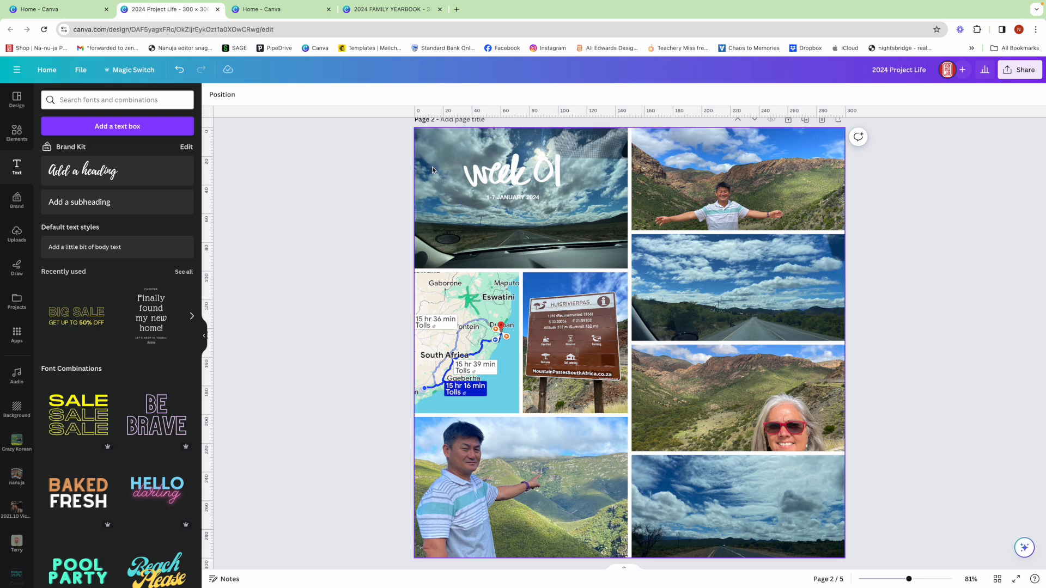
Group the "week 01" graphic with the date text and shift the group slightly to centre it on the photo
{"action": "left_click_drag", "start_coordinate": [367, 164], "coordinate": [564, 210]}
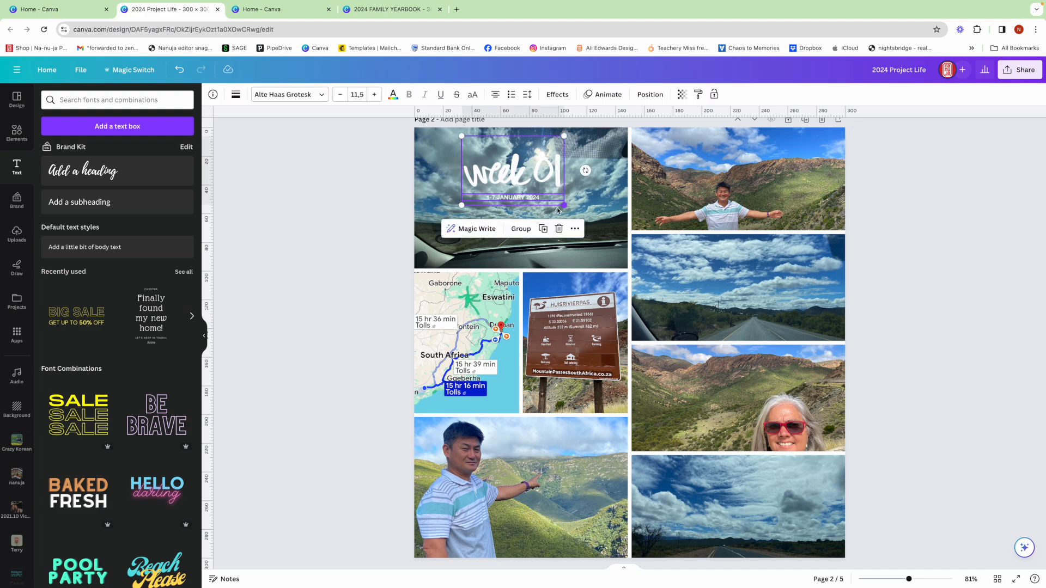
{"action": "left_click", "coordinate": [525, 230]}
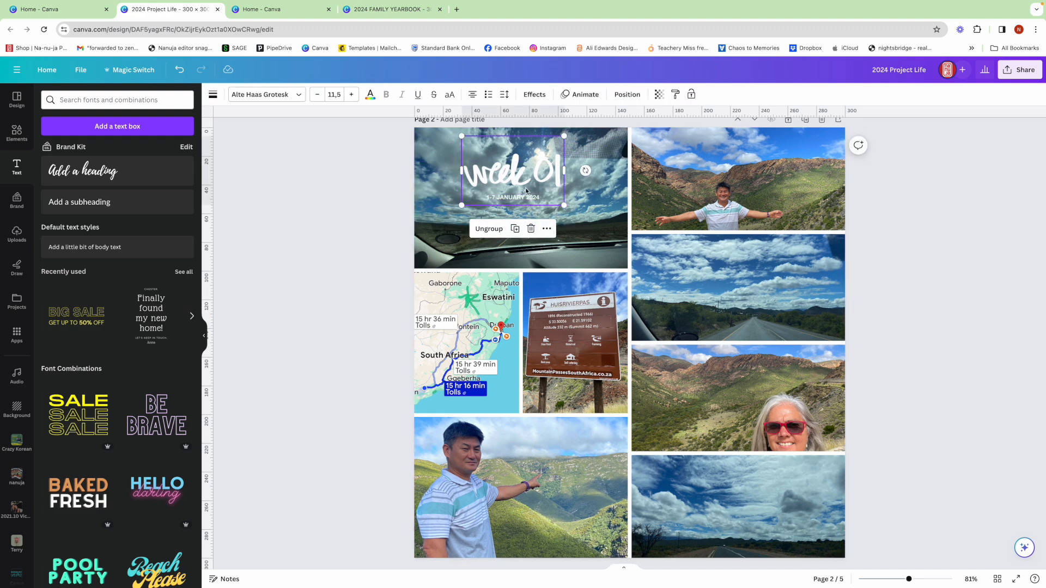
{"action": "left_click", "coordinate": [556, 209]}
{"action": "left_click_drag", "start_coordinate": [543, 194], "coordinate": [547, 197]}
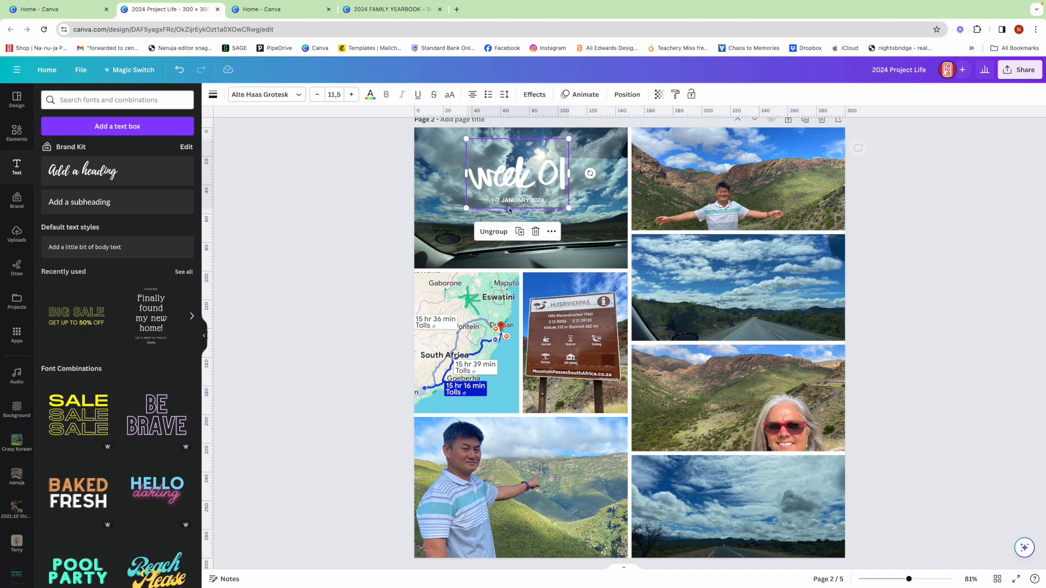
{"action": "left_click", "coordinate": [376, 215]}
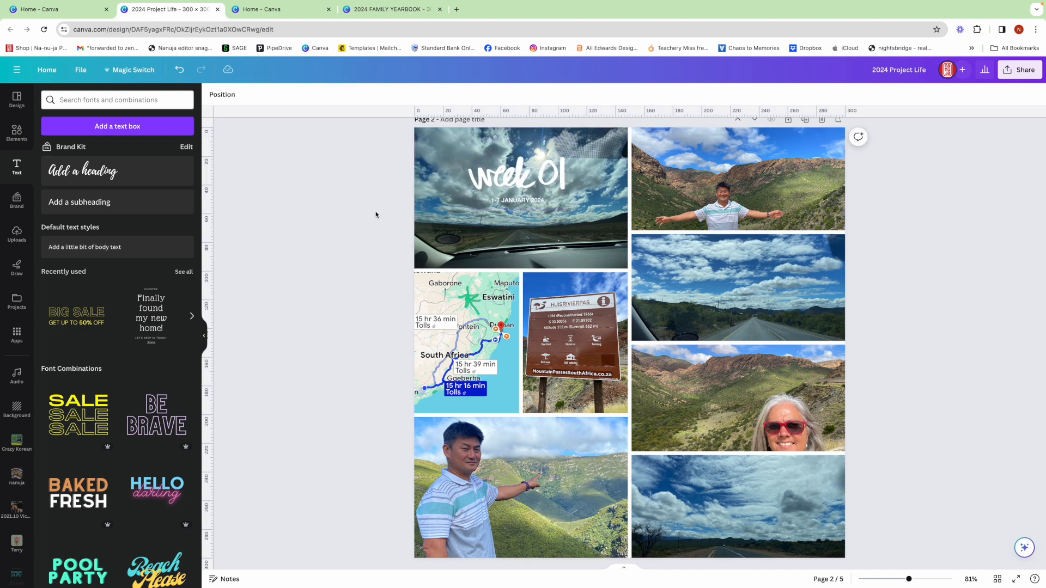
Search the elements for "ROADTRIP" and limit the results to graphics
{"action": "left_click", "coordinate": [18, 138]}
{"action": "left_click", "coordinate": [47, 96]}
{"action": "left_click", "coordinate": [94, 100]}
{"action": "type", "text": "ROADTRIP"}
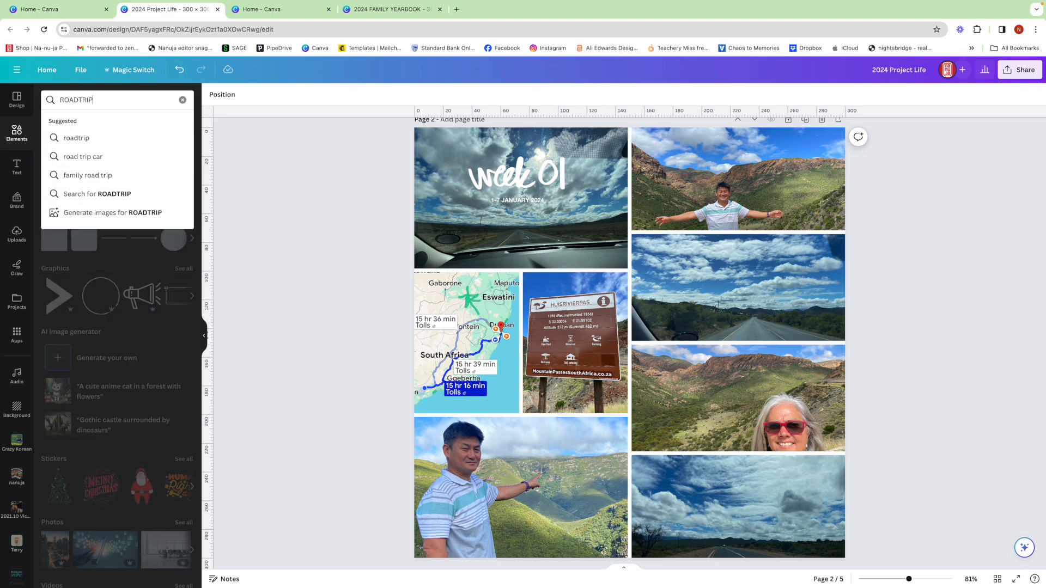
{"action": "key", "text": "Return"}
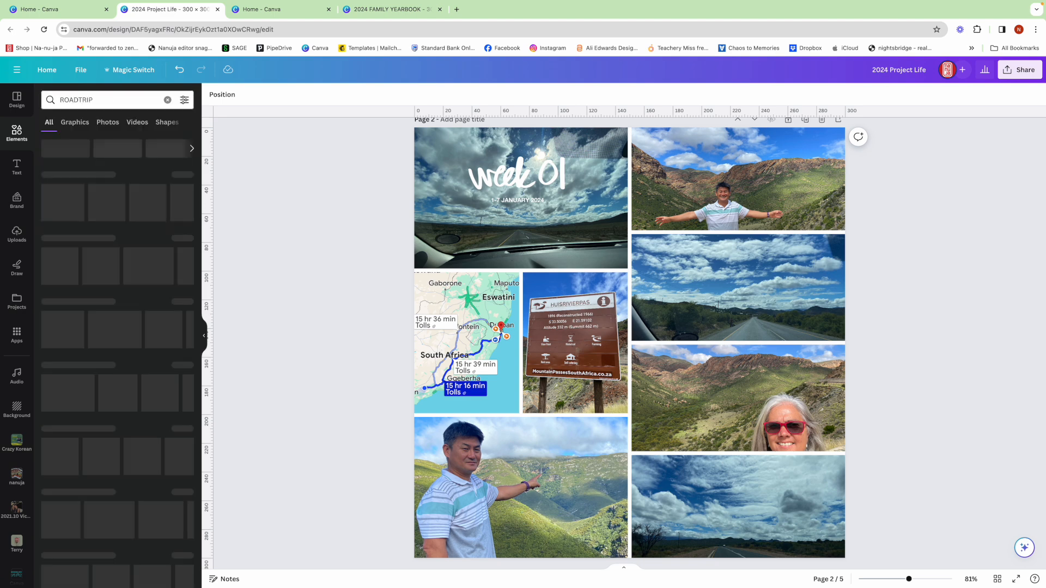
{"action": "left_click", "coordinate": [82, 122]}
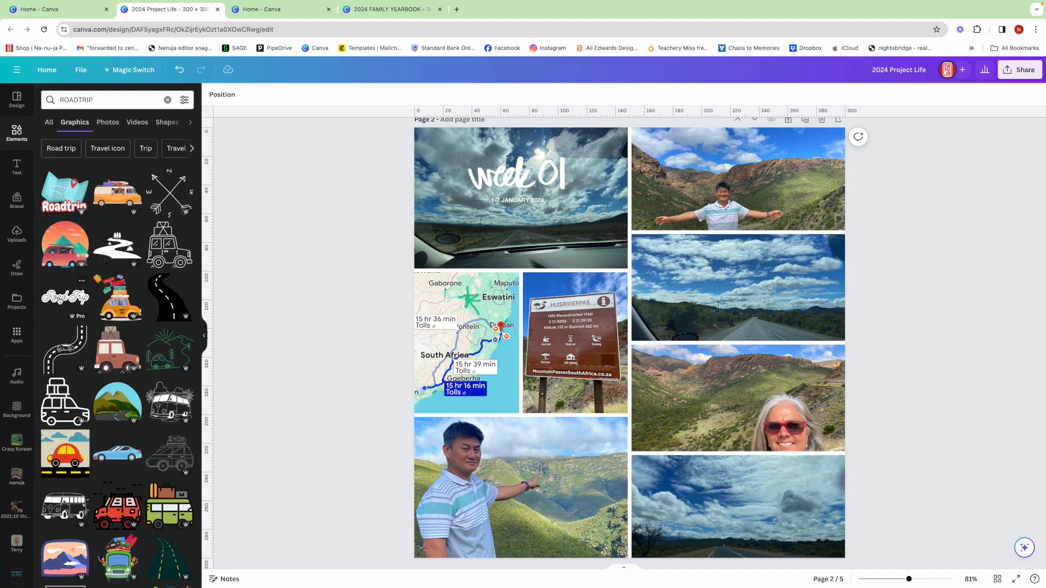
Add the white "Road Trip" lettering graphic, shrink it, and centre it under the date on the dashboard photo
{"action": "left_click", "coordinate": [65, 297]}
{"action": "left_click_drag", "start_coordinate": [600, 342], "coordinate": [494, 238]}
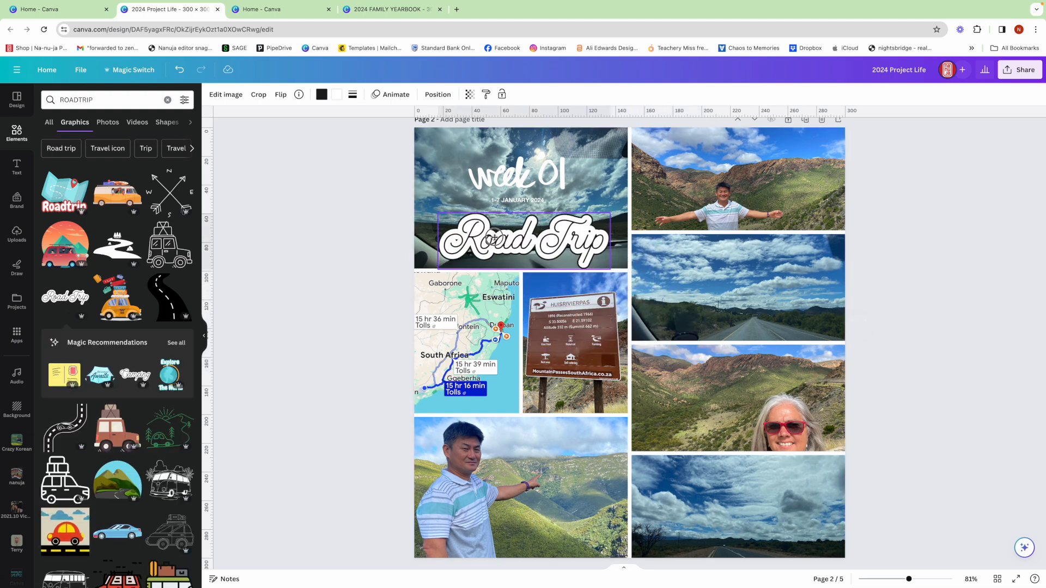
{"action": "left_click_drag", "start_coordinate": [614, 269], "coordinate": [523, 227]}
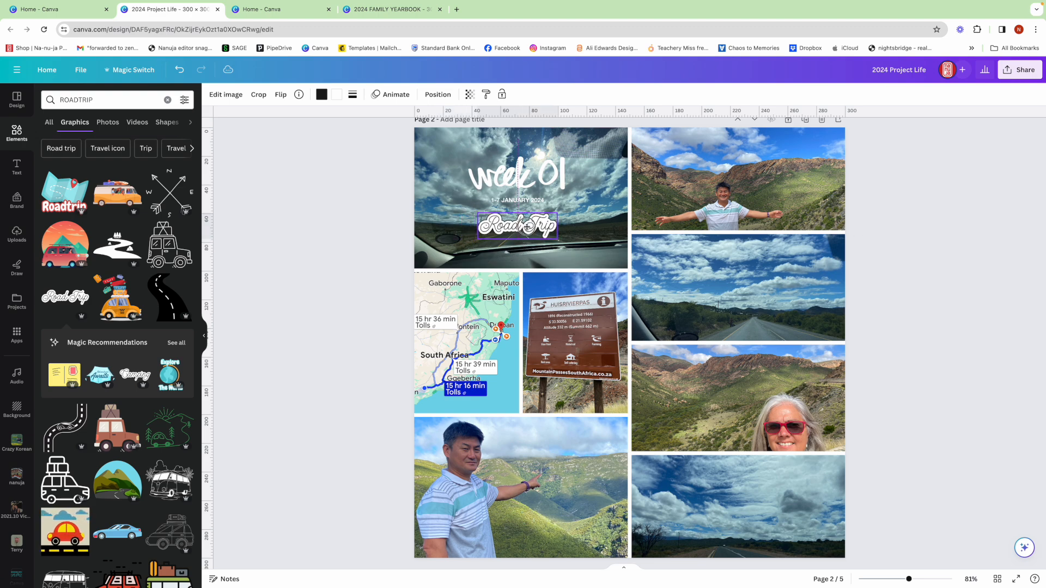
{"action": "left_click_drag", "start_coordinate": [527, 227], "coordinate": [528, 227]}
{"action": "left_click", "coordinate": [325, 237]}
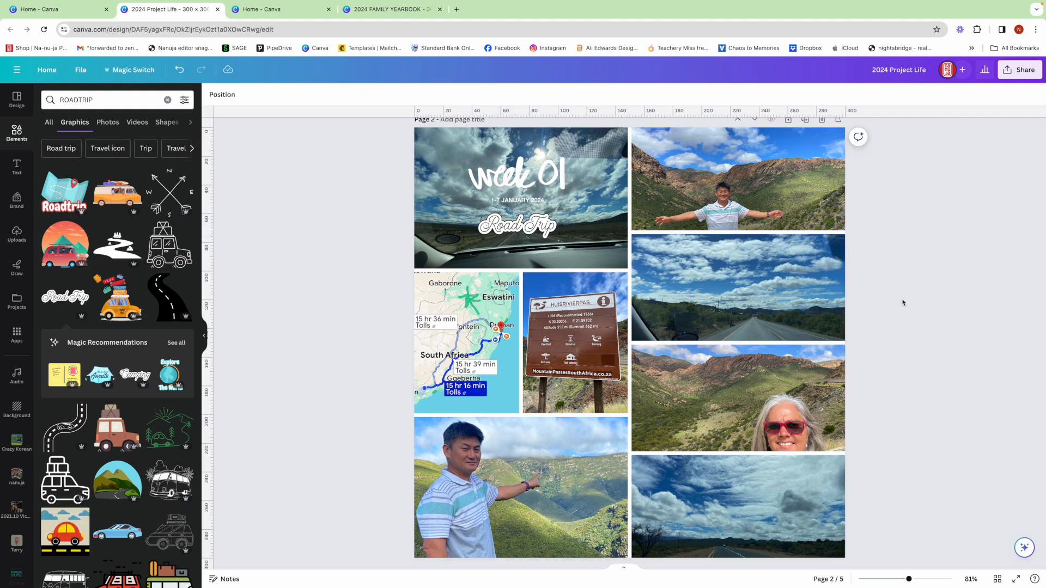
View all pages of the design as thumbnails and open the blank page 3
{"action": "scroll", "coordinate": [930, 376], "scroll_direction": "down", "scroll_amount": 1}
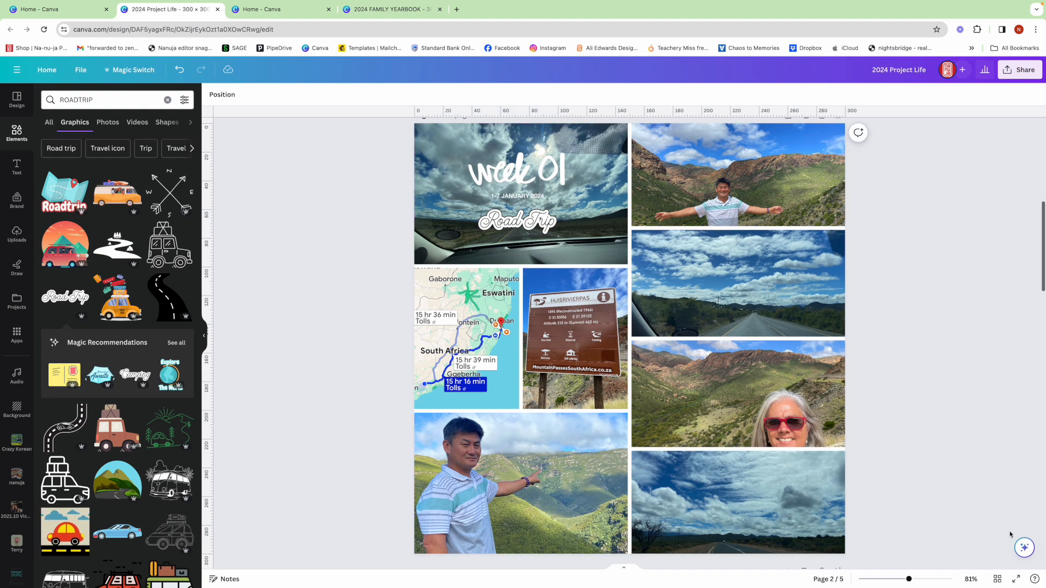
{"action": "left_click", "coordinate": [997, 580]}
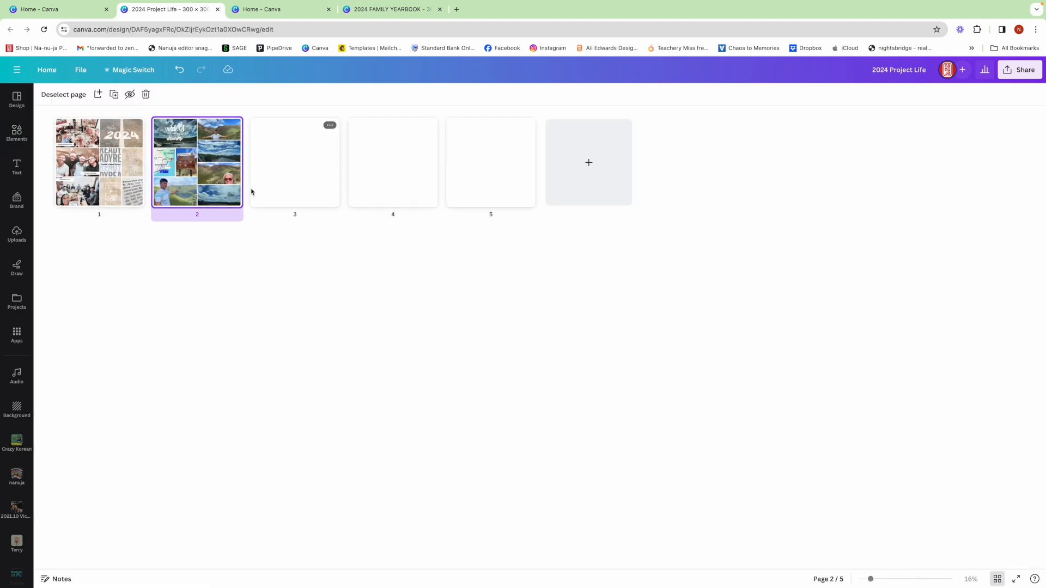
{"action": "double_click", "coordinate": [306, 170]}
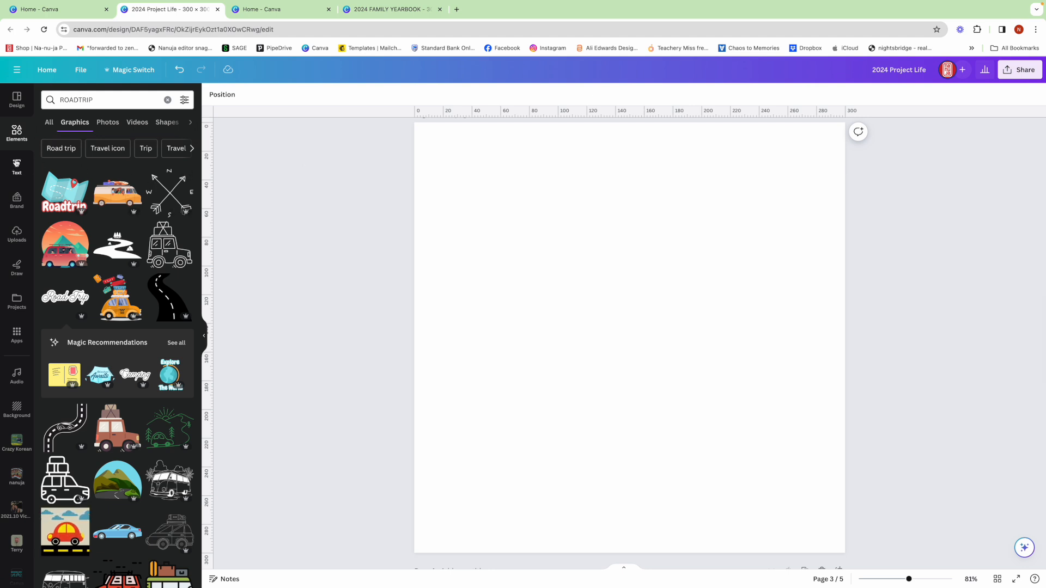
Replace the elements search with "GRIDS" and show the full collection of grid layouts
{"action": "left_click", "coordinate": [168, 100]}
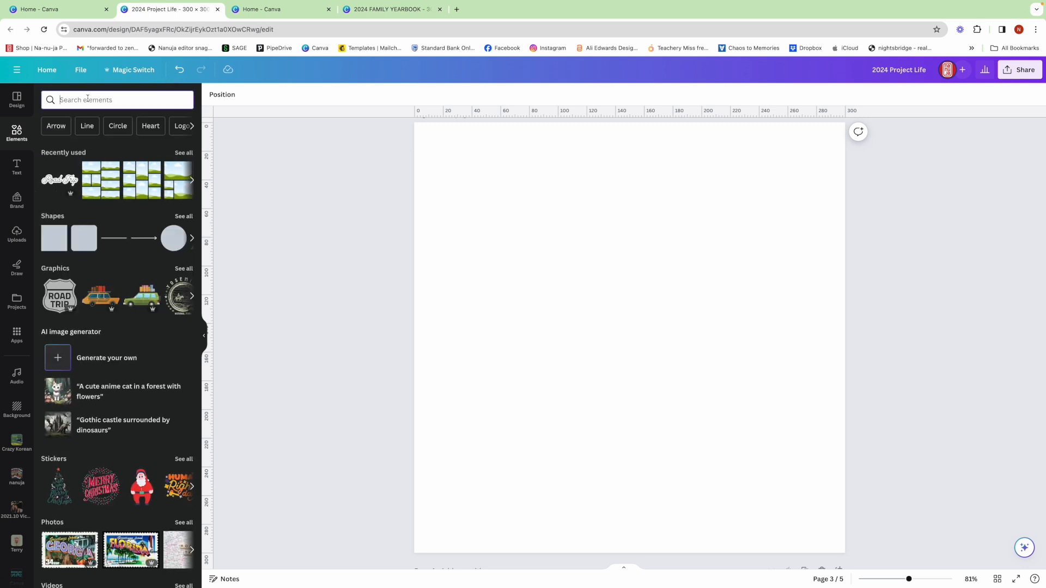
{"action": "type", "text": "GRIDS"}
{"action": "key", "text": "Return"}
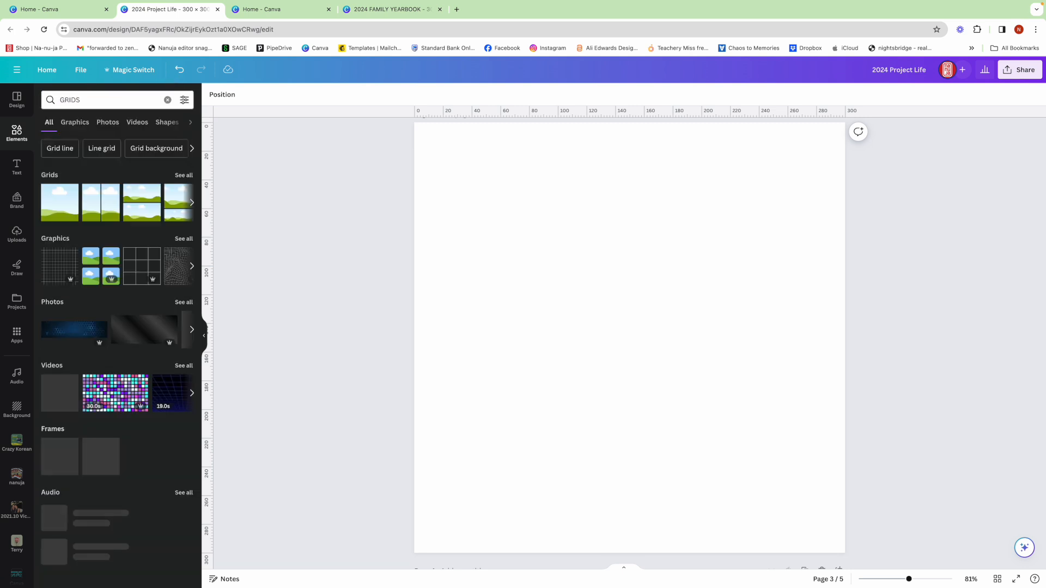
{"action": "left_click", "coordinate": [187, 176]}
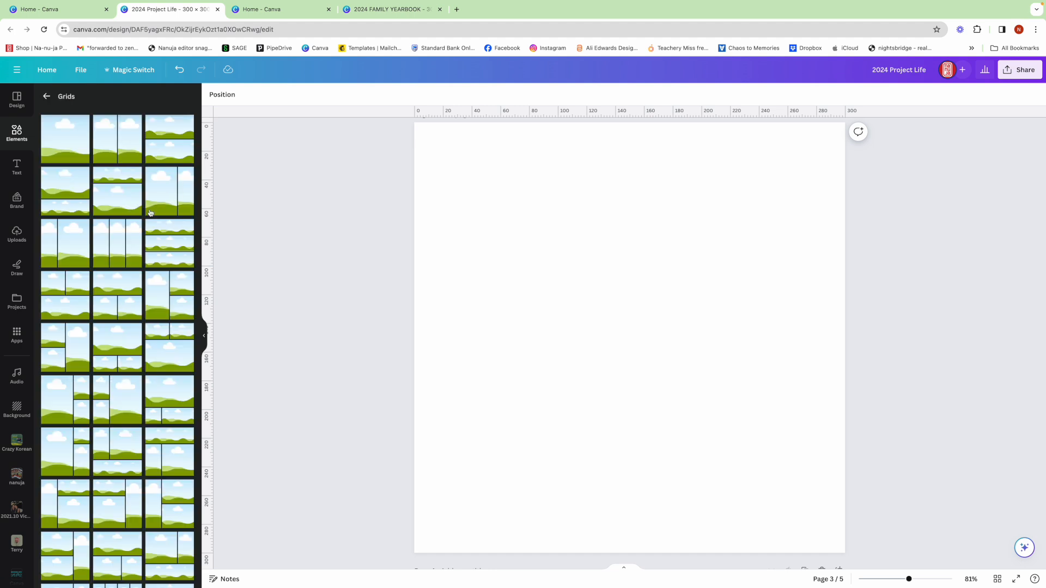
Add a grid of three stacked horizontal rows to page 3 and resize it to align with the page edges
{"action": "left_click", "coordinate": [170, 236]}
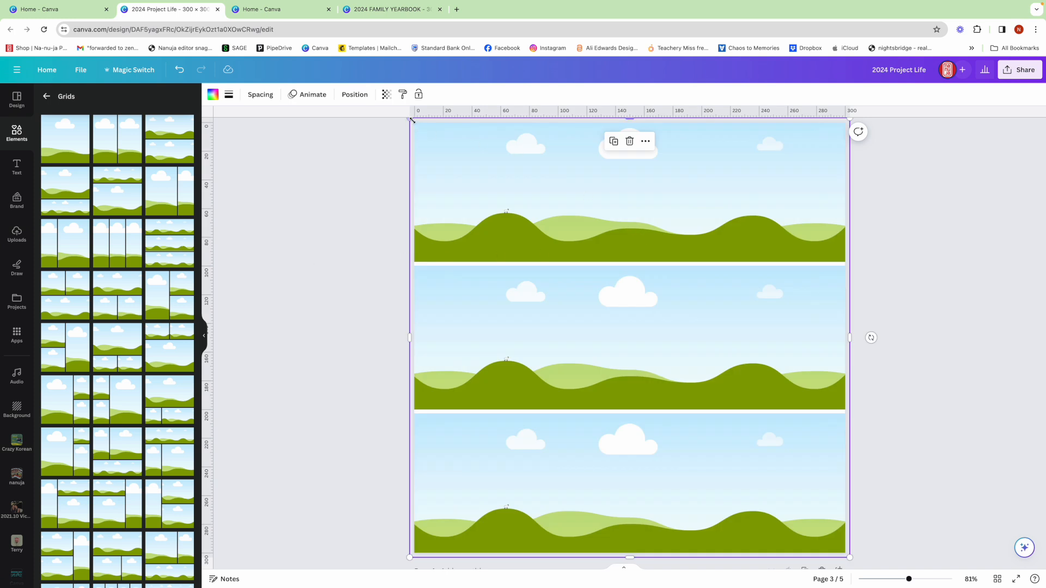
{"action": "left_click_drag", "start_coordinate": [413, 120], "coordinate": [415, 122]}
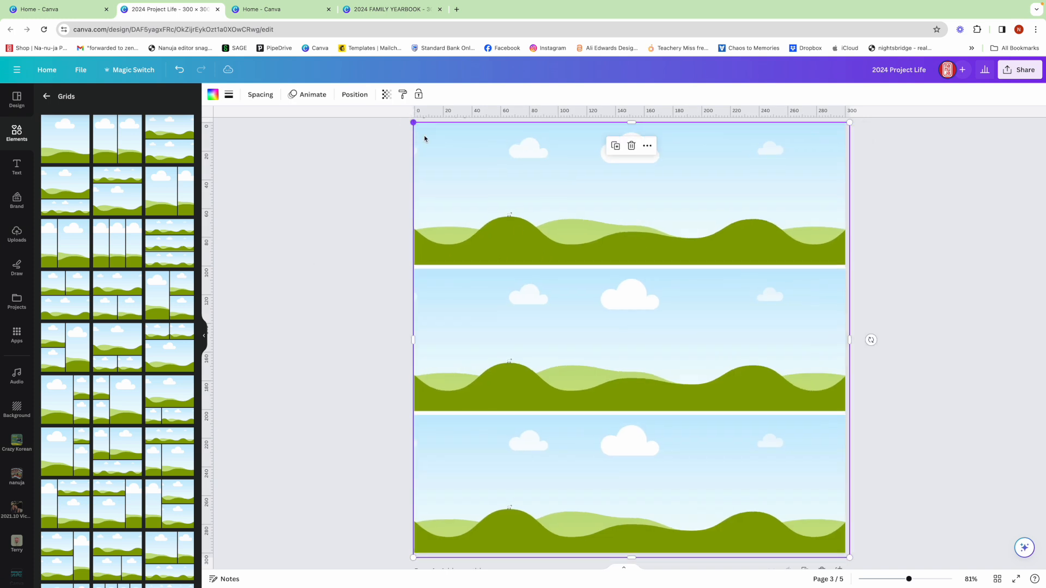
{"action": "left_click_drag", "start_coordinate": [849, 557], "coordinate": [845, 553]}
{"action": "left_click", "coordinate": [875, 532]}
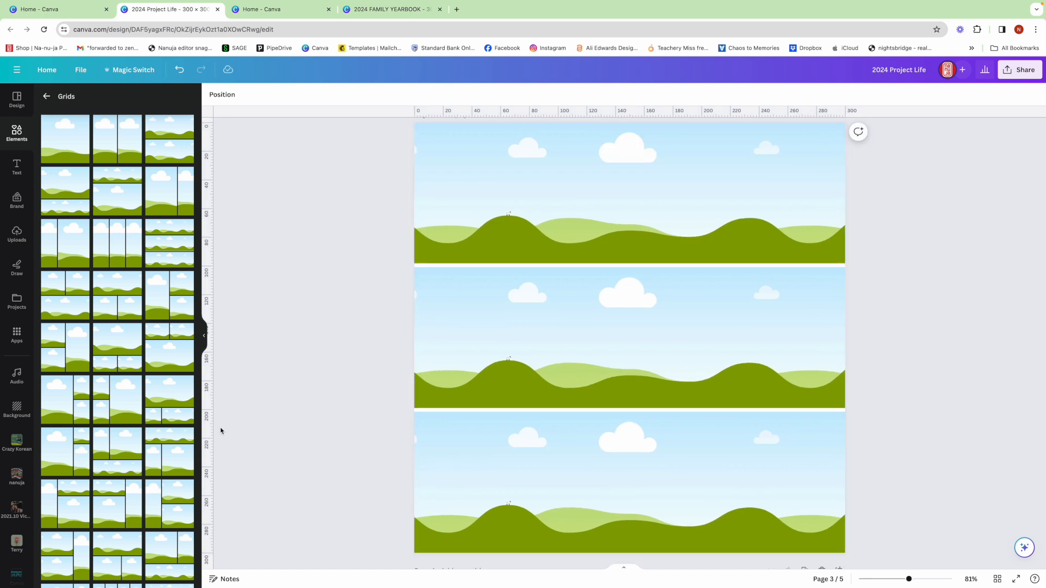
Fill the grid's top row with the photo of mountains behind a town from the 2024 Yearbook source folder
{"action": "left_click", "coordinate": [17, 301]}
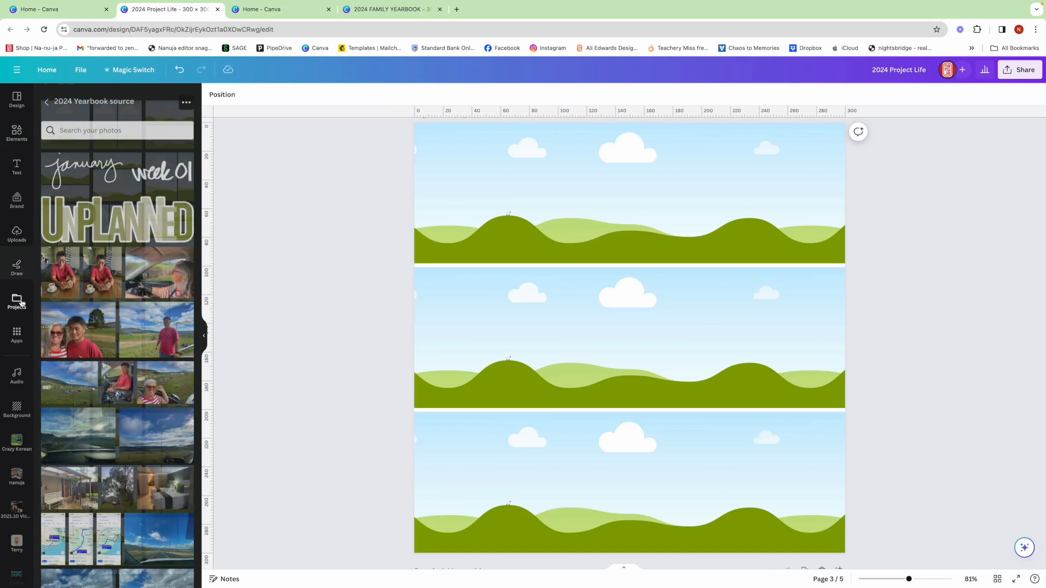
{"action": "scroll", "coordinate": [141, 327], "scroll_direction": "down", "scroll_amount": 10}
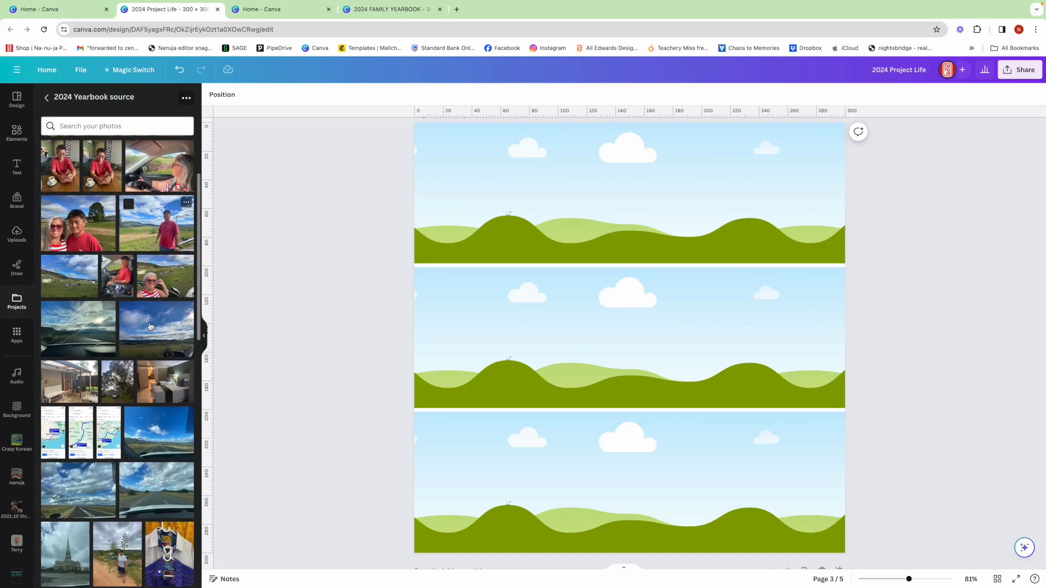
{"action": "scroll", "coordinate": [151, 326], "scroll_direction": "down", "scroll_amount": 3}
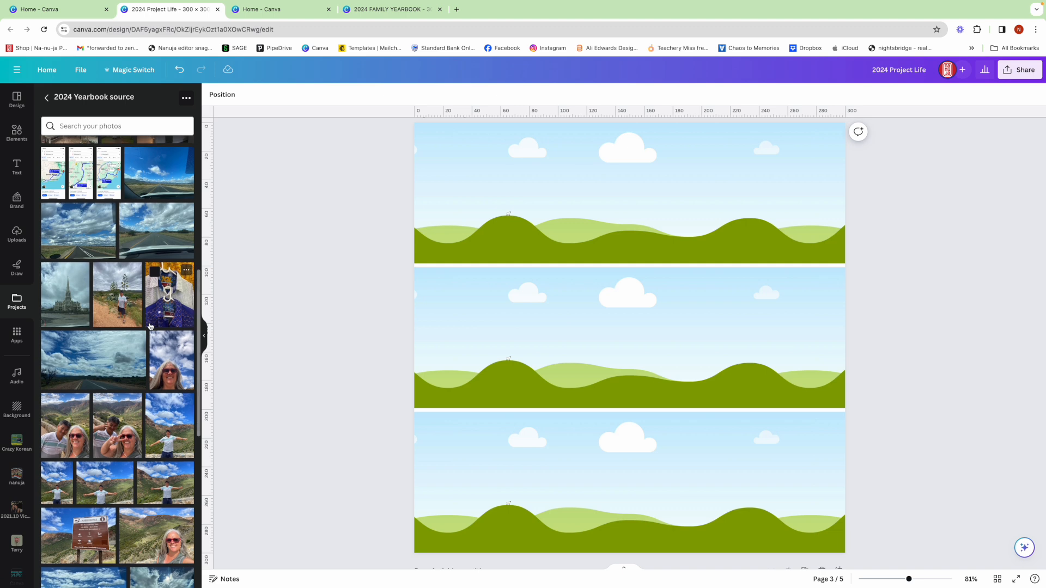
{"action": "scroll", "coordinate": [151, 327], "scroll_direction": "down", "scroll_amount": 1}
{"action": "scroll", "coordinate": [131, 423], "scroll_direction": "down", "scroll_amount": 7}
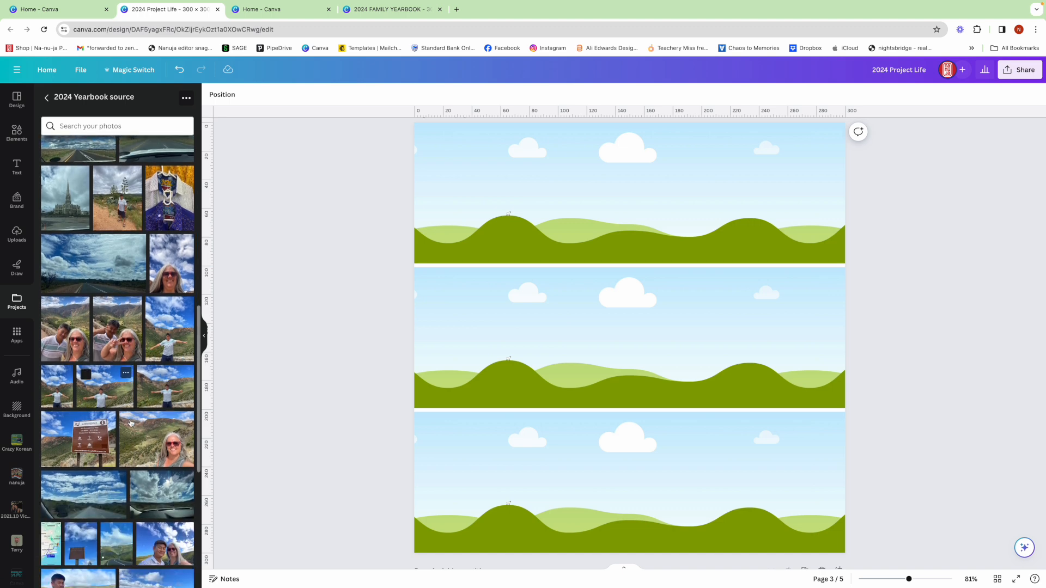
{"action": "scroll", "coordinate": [131, 423], "scroll_direction": "down", "scroll_amount": 5}
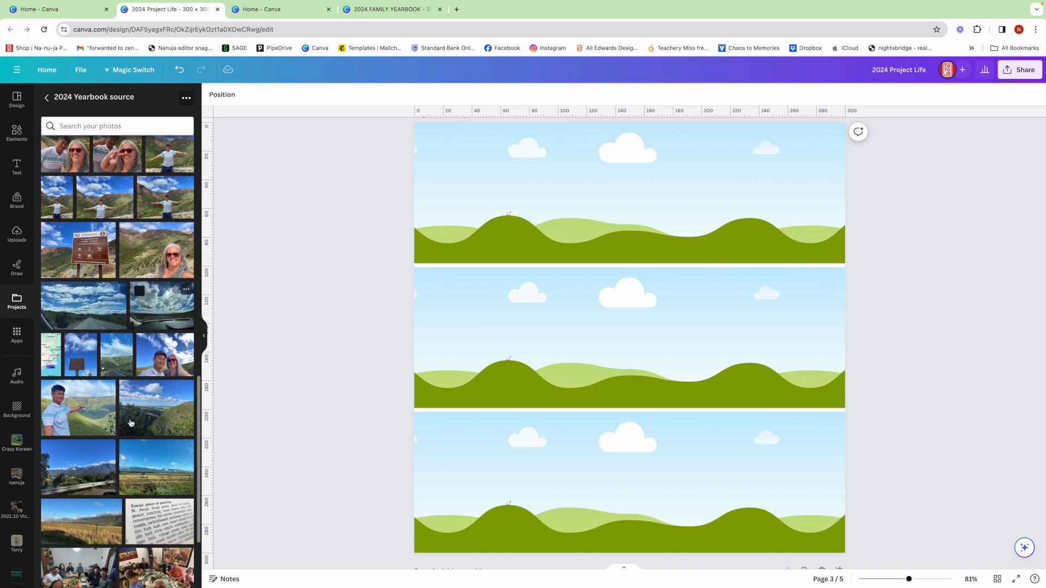
{"action": "left_click_drag", "start_coordinate": [85, 436], "coordinate": [527, 245]}
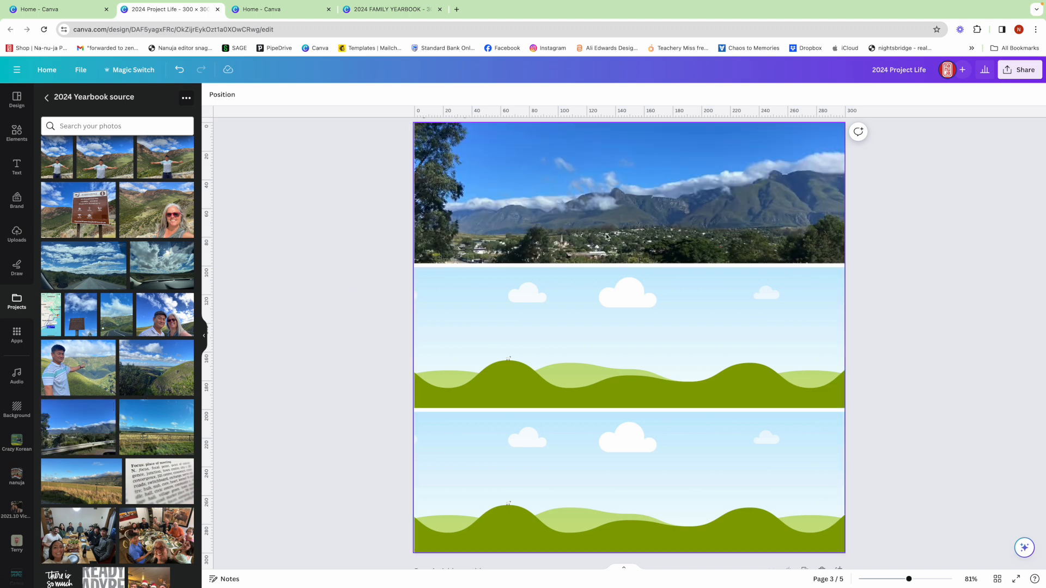
Reposition the mountain photo slightly upward within its cropped top row
{"action": "double_click", "coordinate": [622, 224]}
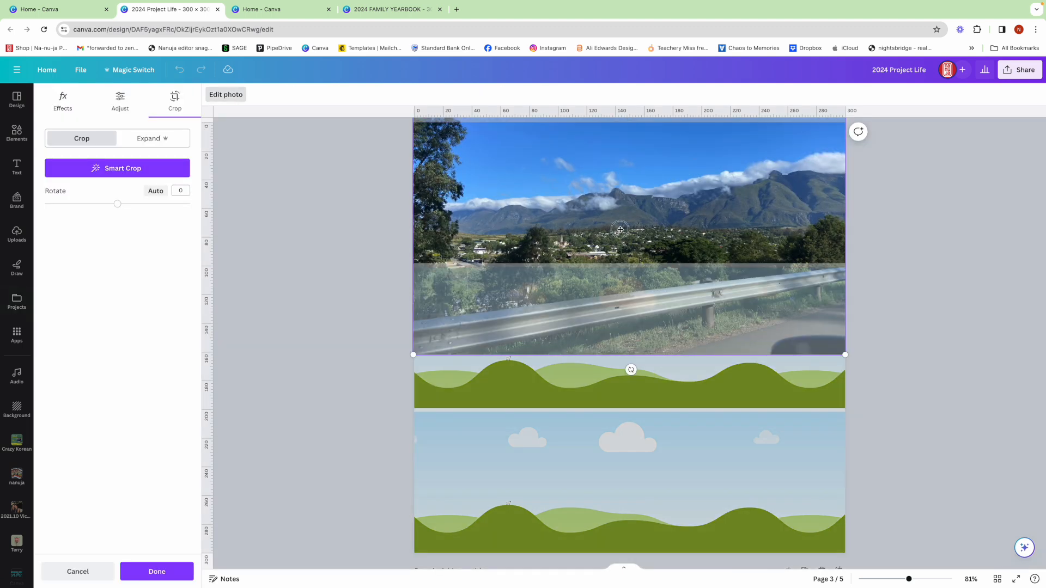
{"action": "left_click_drag", "start_coordinate": [620, 229], "coordinate": [621, 214]}
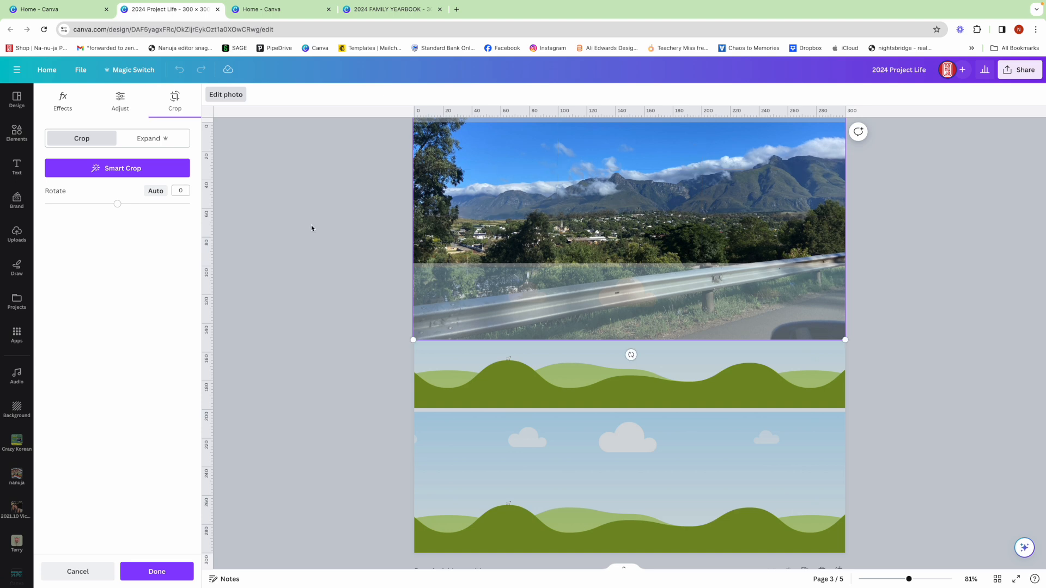
{"action": "key", "text": "Escape"}
{"action": "left_click", "coordinate": [335, 227]}
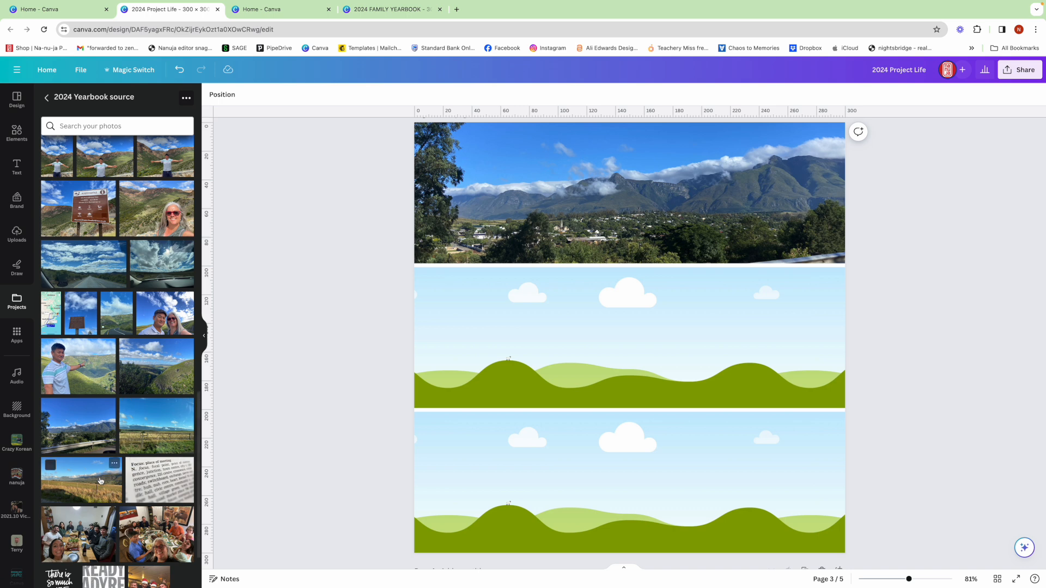
Fill the middle row with the golden grass field photo and shift it upward in its crop to show more grass
{"action": "left_click_drag", "start_coordinate": [210, 436], "coordinate": [648, 340]}
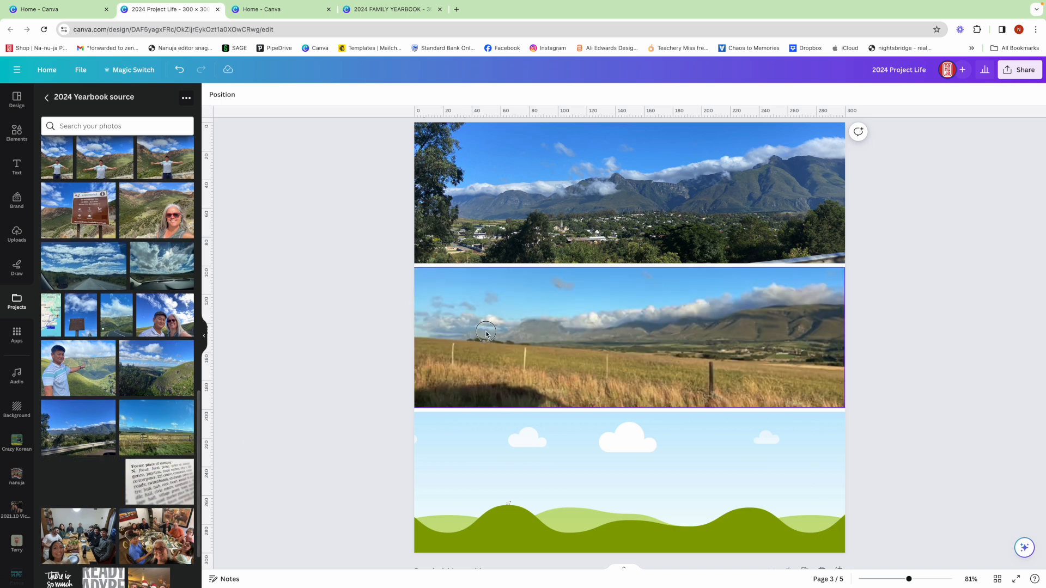
{"action": "left_click", "coordinate": [675, 341]}
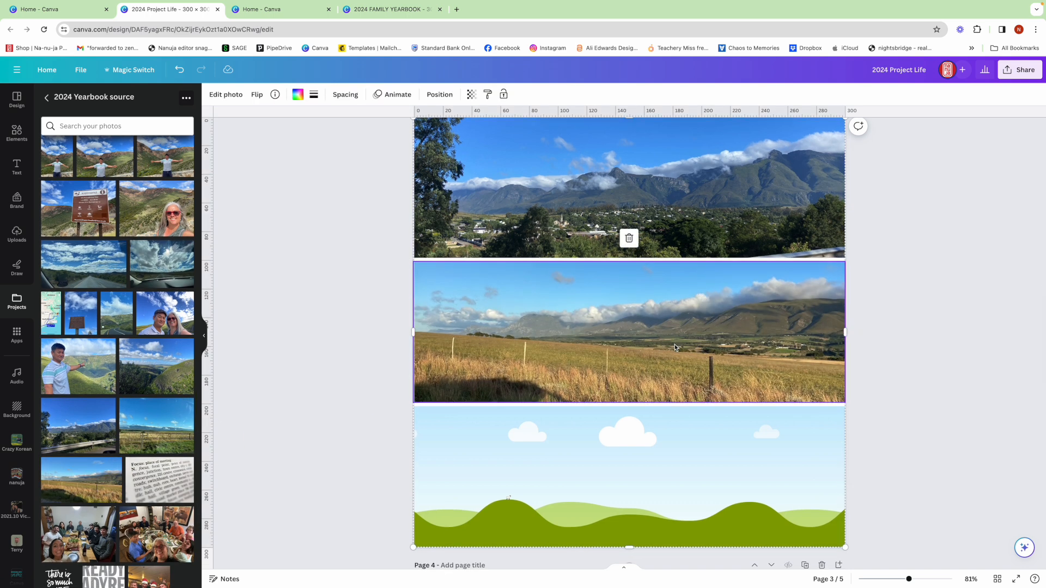
{"action": "double_click", "coordinate": [674, 351]}
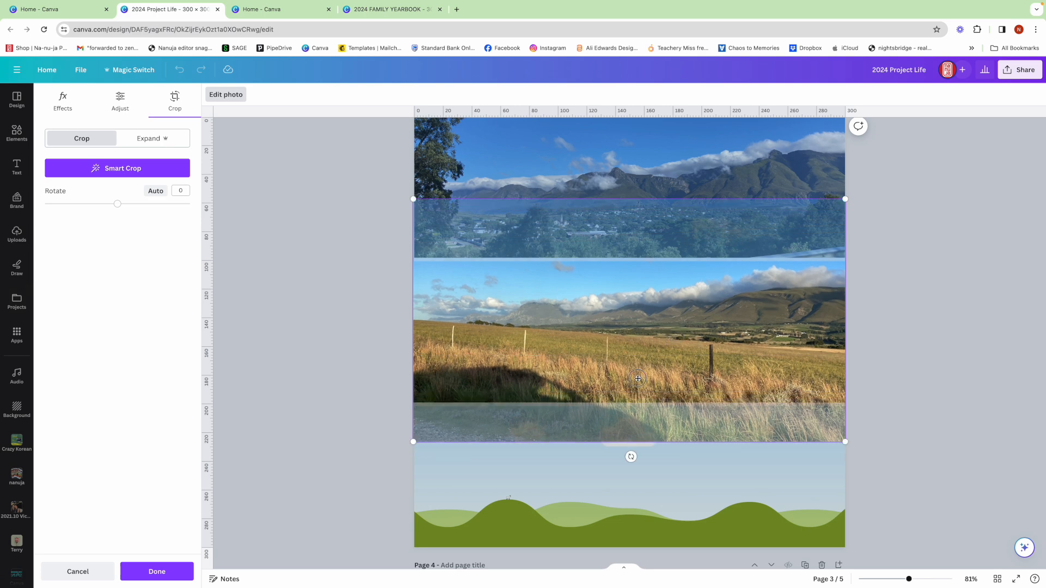
{"action": "left_click", "coordinate": [867, 367]}
{"action": "left_click", "coordinate": [867, 366]}
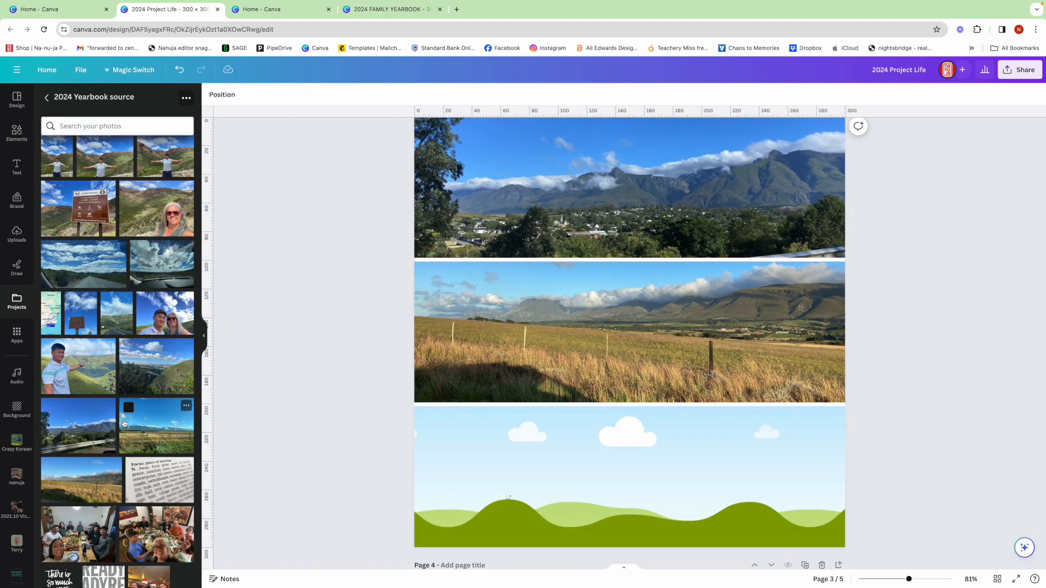
Fill the bottom row with the green river valley photo and shift it down in its crop to show more sky
{"action": "left_click_drag", "start_coordinate": [156, 378], "coordinate": [523, 455]}
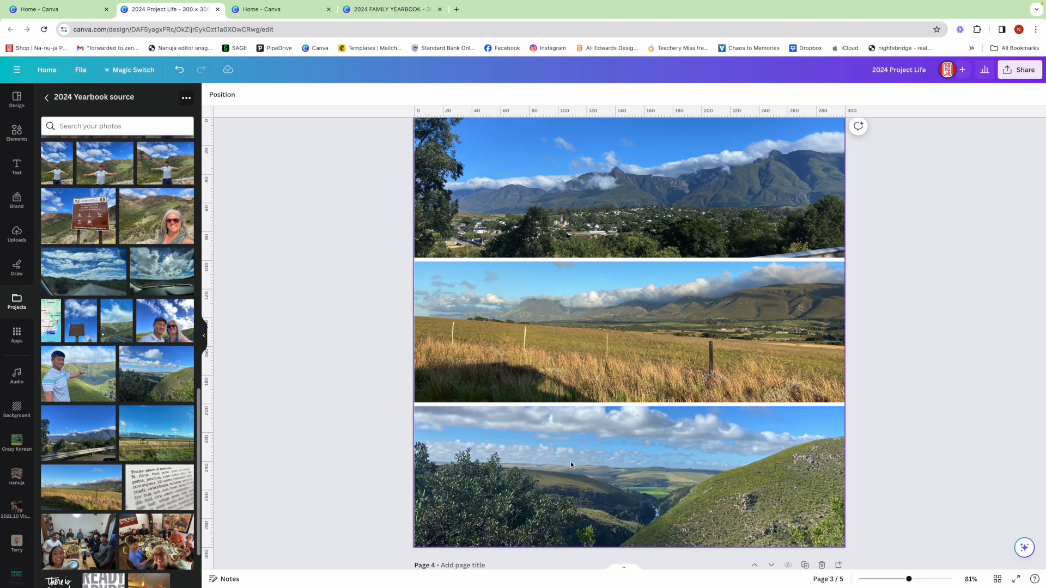
{"action": "left_click", "coordinate": [649, 465]}
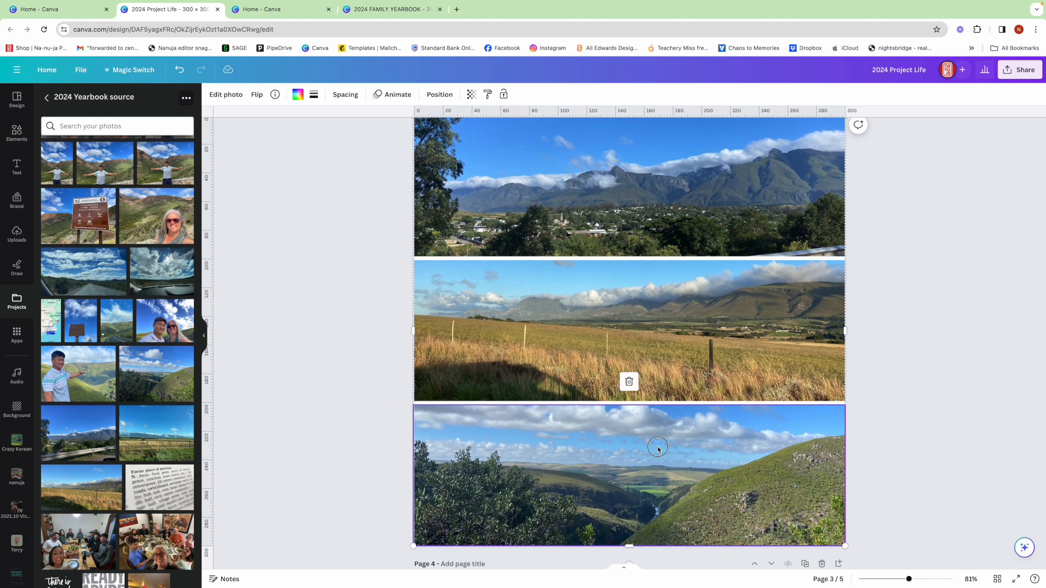
{"action": "double_click", "coordinate": [658, 447]}
{"action": "left_click_drag", "start_coordinate": [670, 460], "coordinate": [670, 462]}
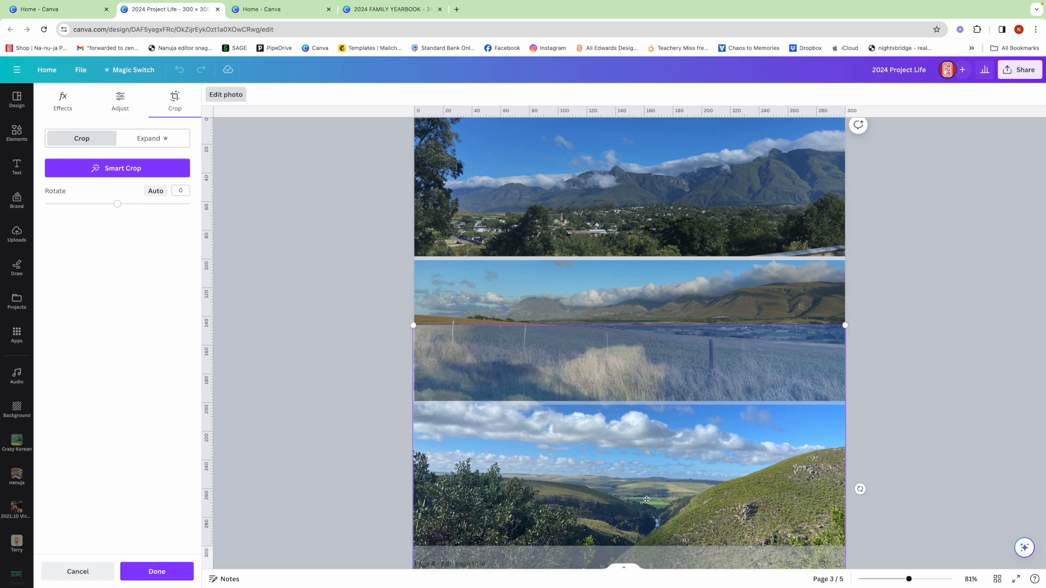
{"action": "left_click", "coordinate": [880, 444]}
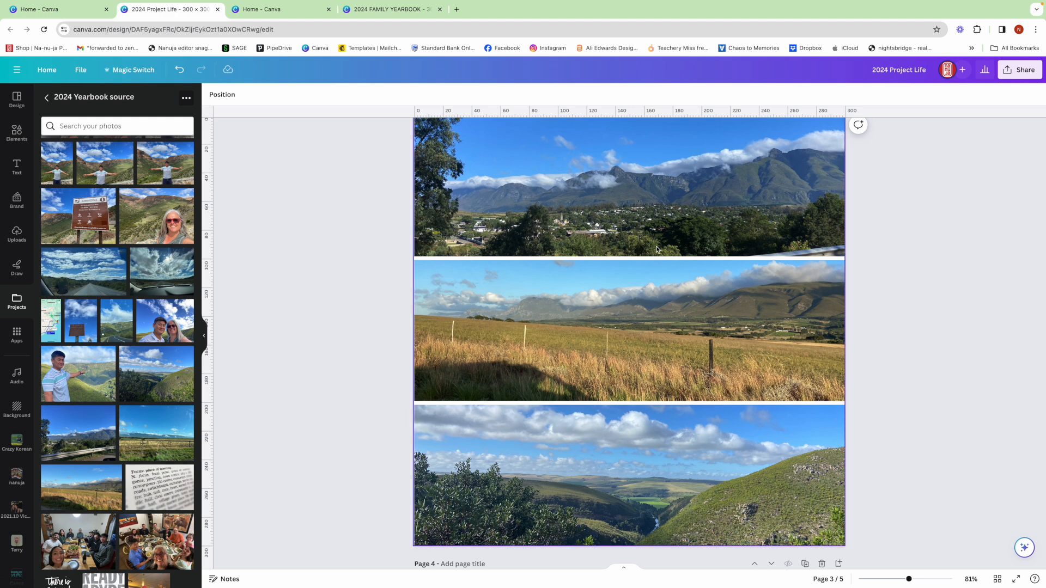
Add the "UNPLANNED" title graphic from the source folder, shrink it, and place it across the gap between the top and middle photos
{"action": "scroll", "coordinate": [544, 326], "scroll_direction": "up", "scroll_amount": 1}
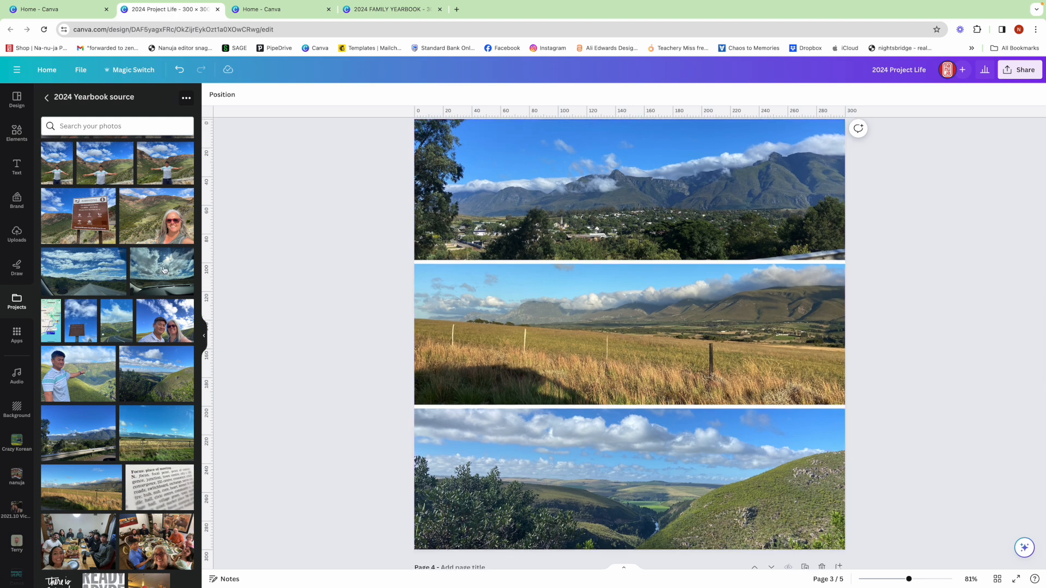
{"action": "scroll", "coordinate": [125, 246], "scroll_direction": "down", "scroll_amount": 1}
{"action": "scroll", "coordinate": [125, 246], "scroll_direction": "up", "scroll_amount": 20}
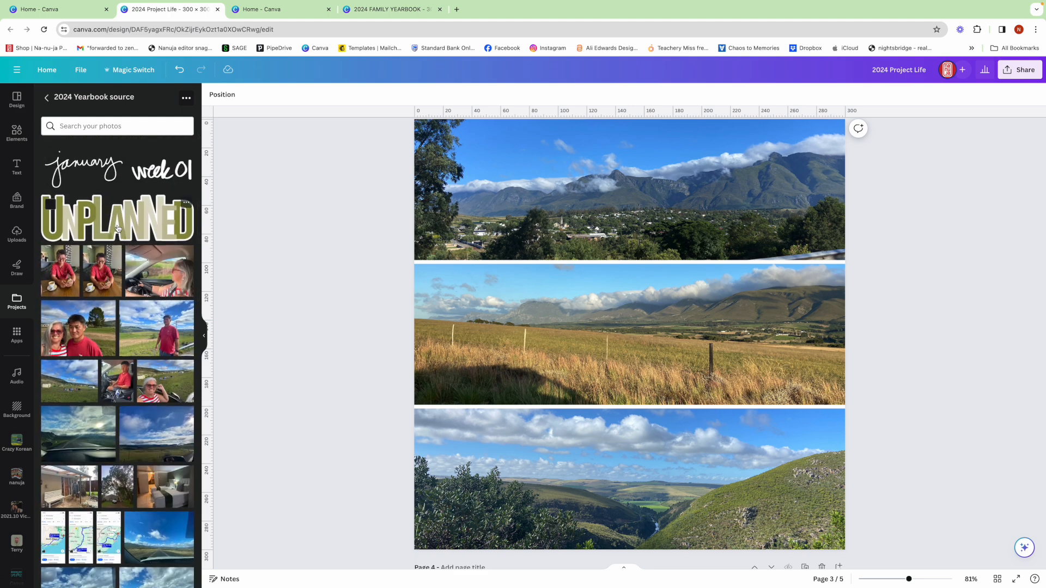
{"action": "left_click", "coordinate": [117, 227]}
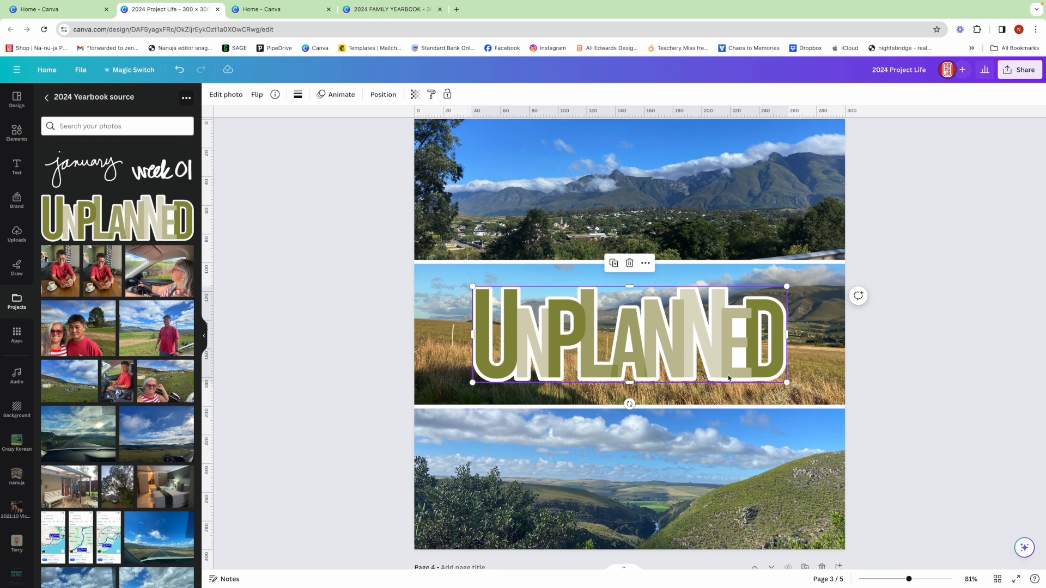
{"action": "left_click_drag", "start_coordinate": [786, 382], "coordinate": [622, 328]}
{"action": "left_click_drag", "start_coordinate": [621, 285], "coordinate": [667, 262]}
{"action": "left_click", "coordinate": [858, 252]}
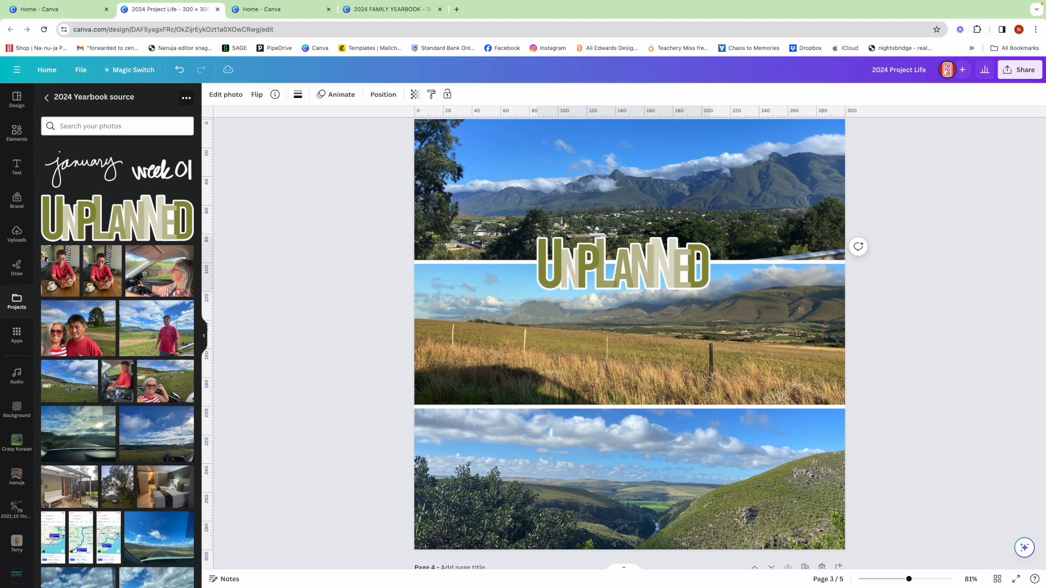
{"action": "scroll", "coordinate": [515, 334], "scroll_direction": "up", "scroll_amount": 1}
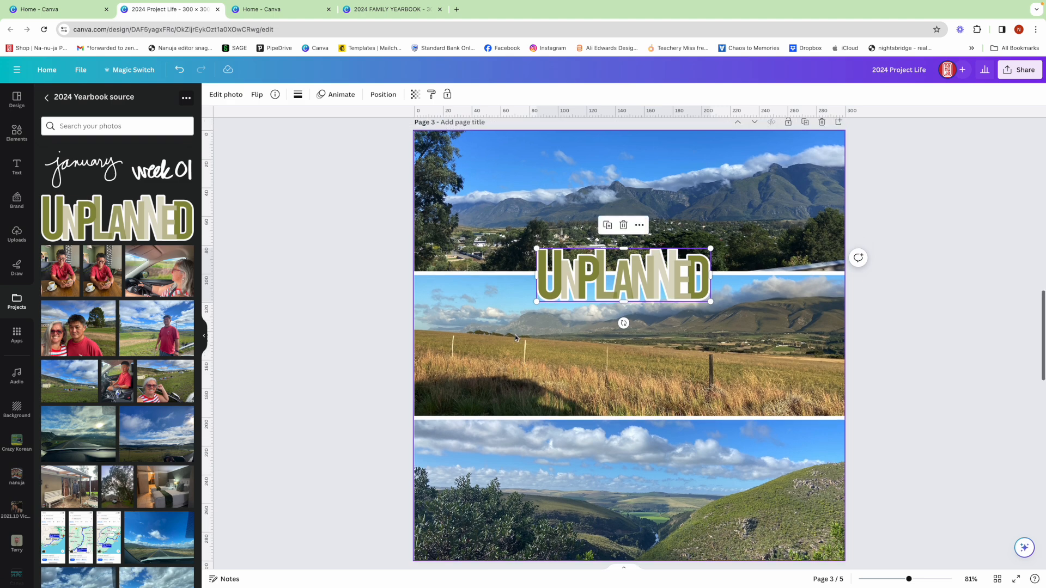
{"action": "left_click", "coordinate": [342, 317]}
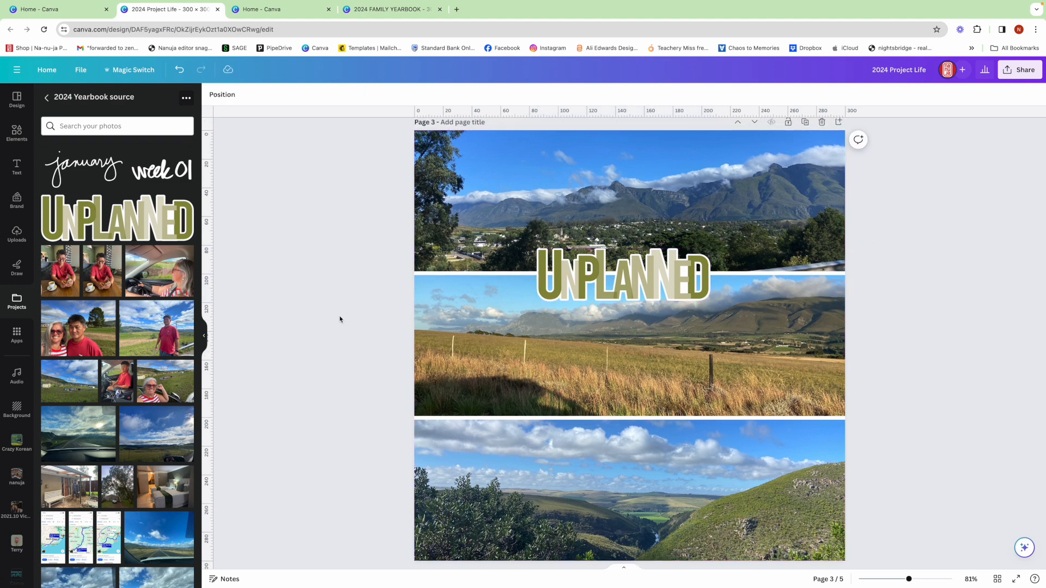
Add a heading text, shrink it to about size 13.3, and place it just above the start of the "UNPLANNED" title
{"action": "left_click", "coordinate": [17, 167]}
{"action": "left_click", "coordinate": [155, 173]}
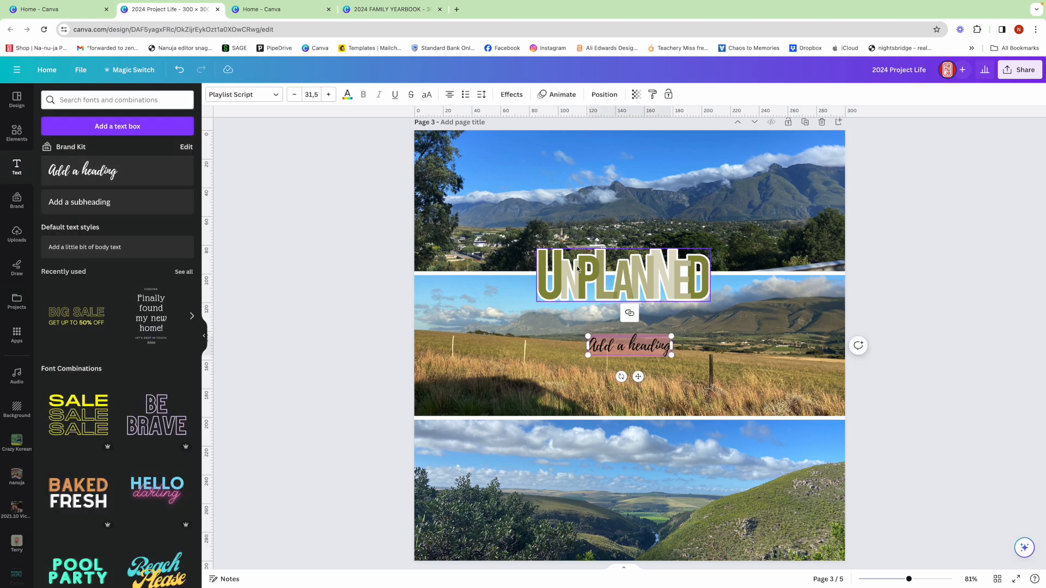
{"action": "left_click", "coordinate": [568, 360]}
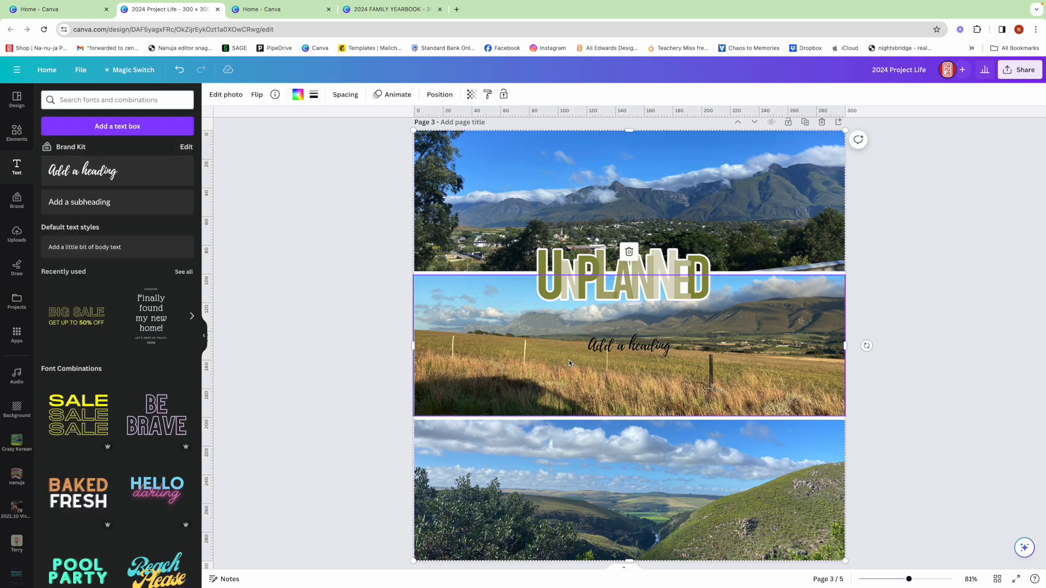
{"action": "left_click", "coordinate": [607, 350]}
{"action": "left_click_drag", "start_coordinate": [611, 348], "coordinate": [565, 232]}
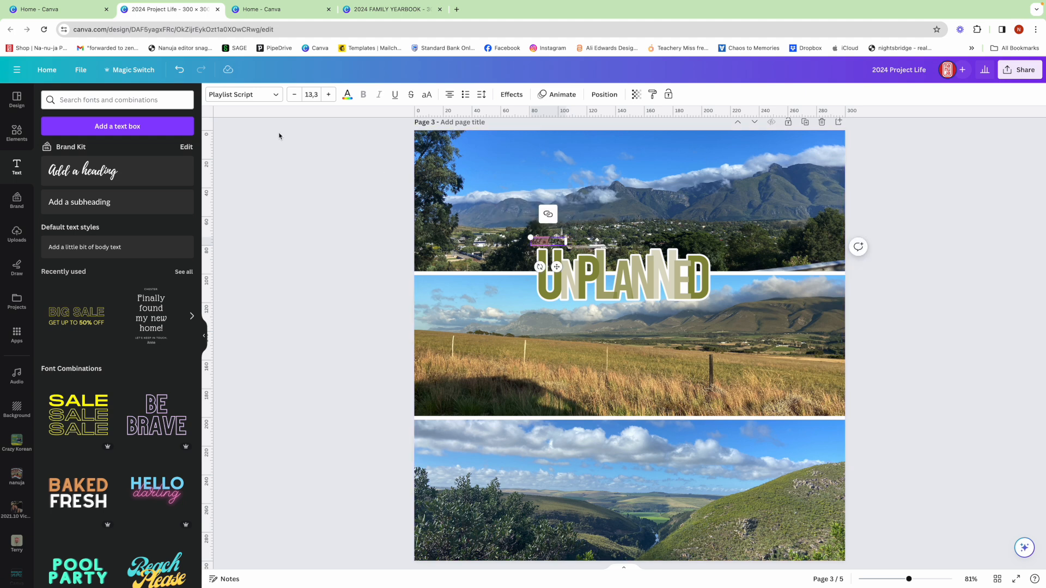
Change the small heading's font to CK Ali's Hand Regular and open its text colour choices
{"action": "left_click", "coordinate": [245, 95]}
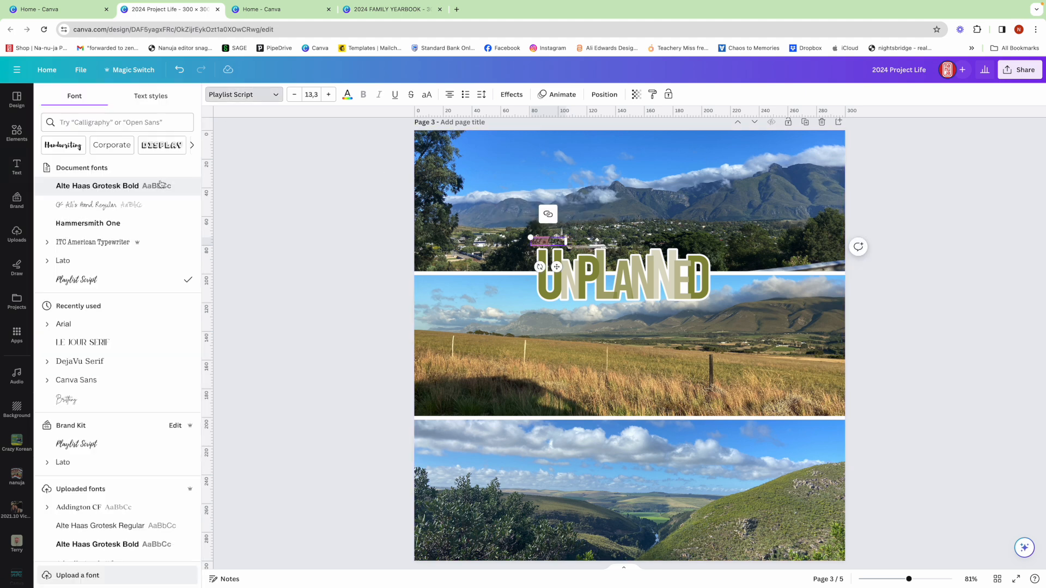
{"action": "left_click", "coordinate": [130, 205]}
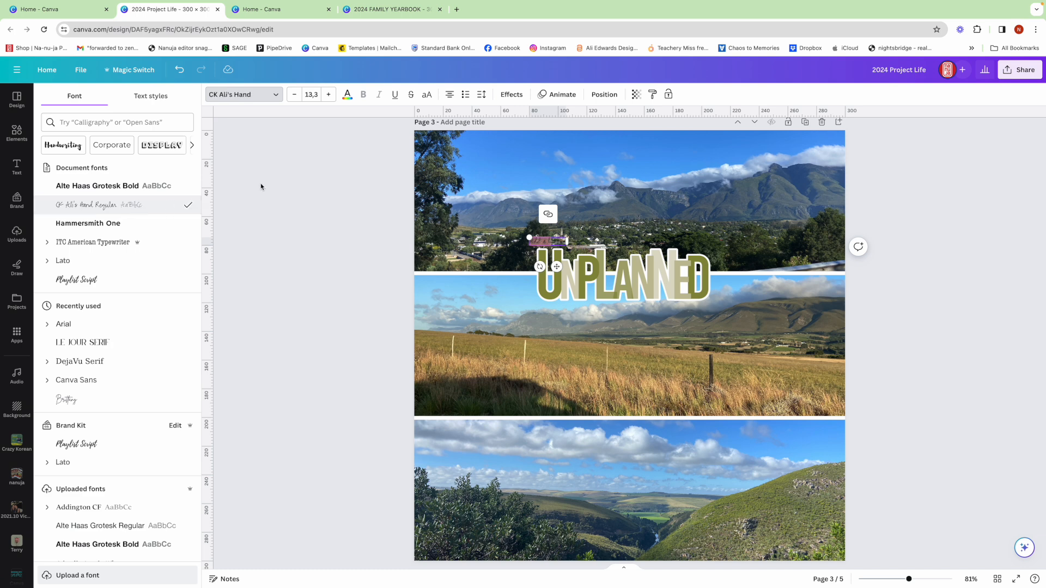
{"action": "left_click", "coordinate": [347, 94]}
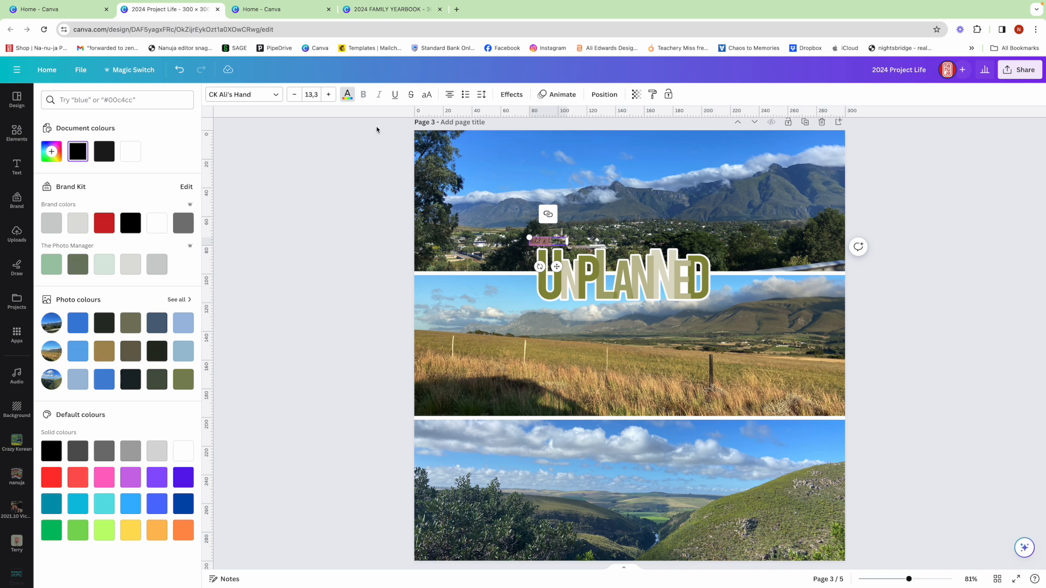
Give the small heading above the "UNPLANNED" title a Background effect in white and colour its text dark green
{"action": "left_click", "coordinate": [512, 94]}
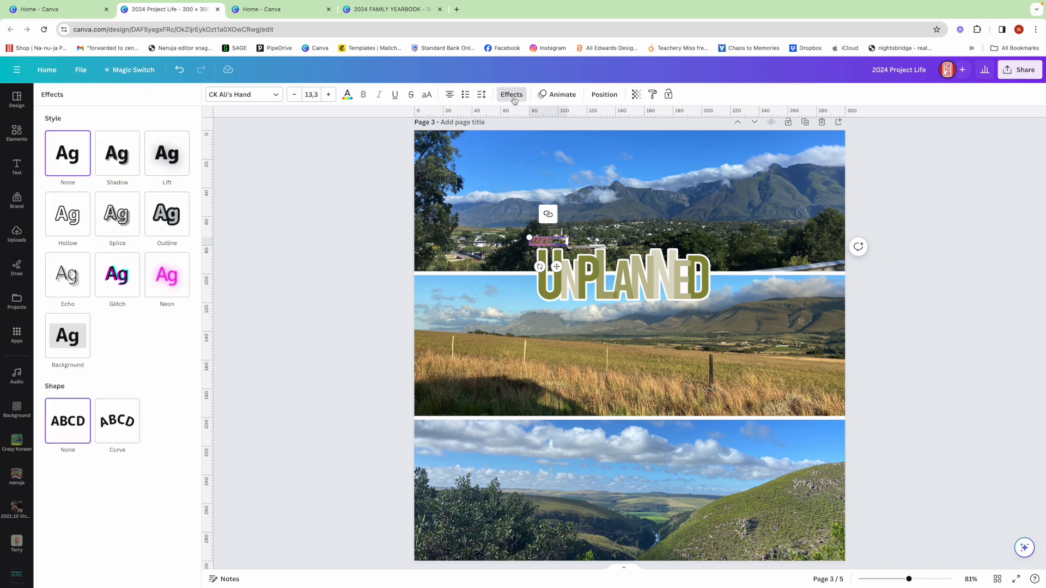
{"action": "left_click", "coordinate": [77, 338]}
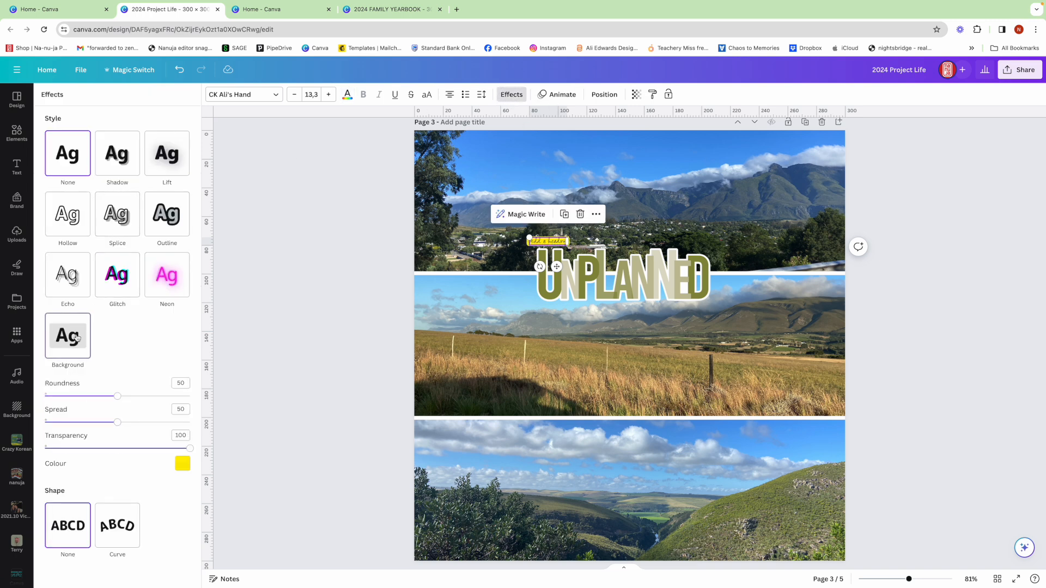
{"action": "left_click", "coordinate": [182, 463]}
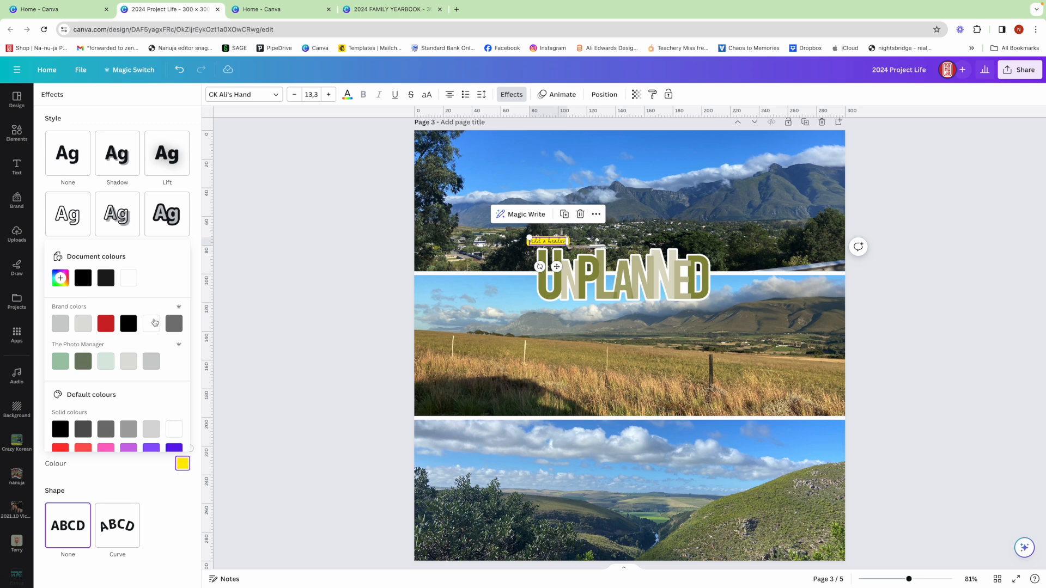
{"action": "left_click", "coordinate": [179, 433]}
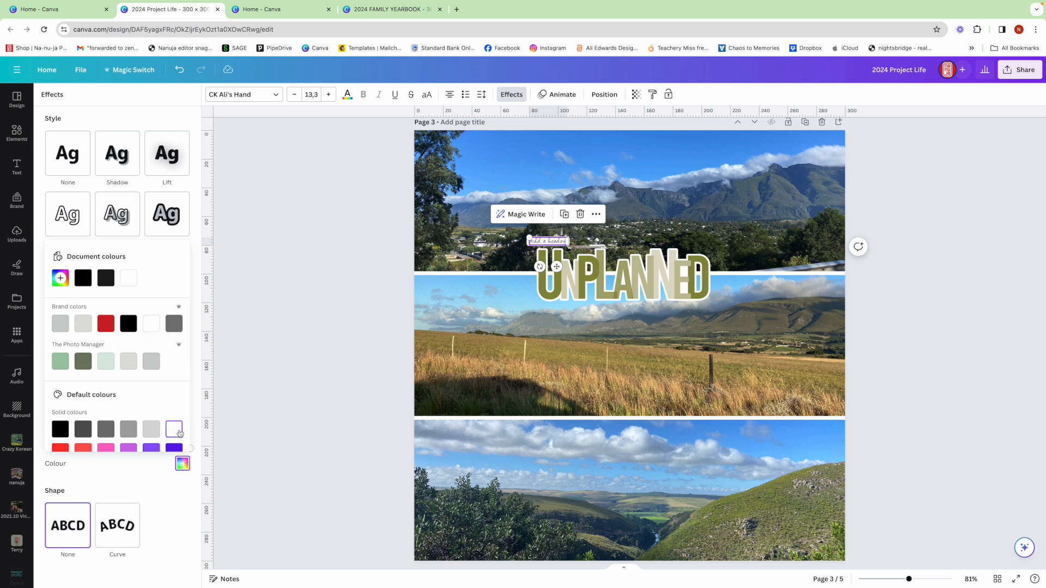
{"action": "left_click", "coordinate": [89, 364]}
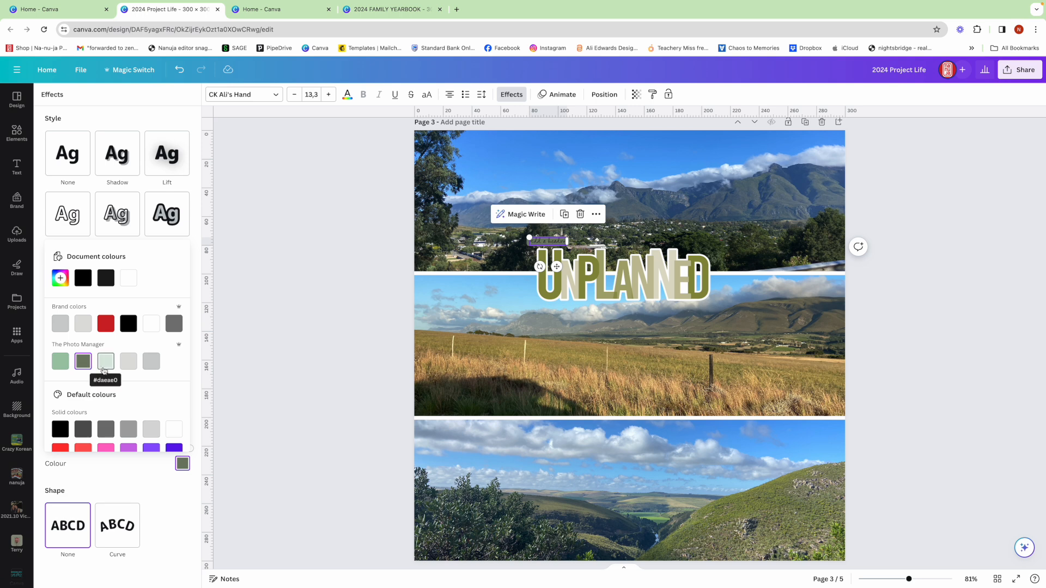
{"action": "left_click", "coordinate": [171, 430]}
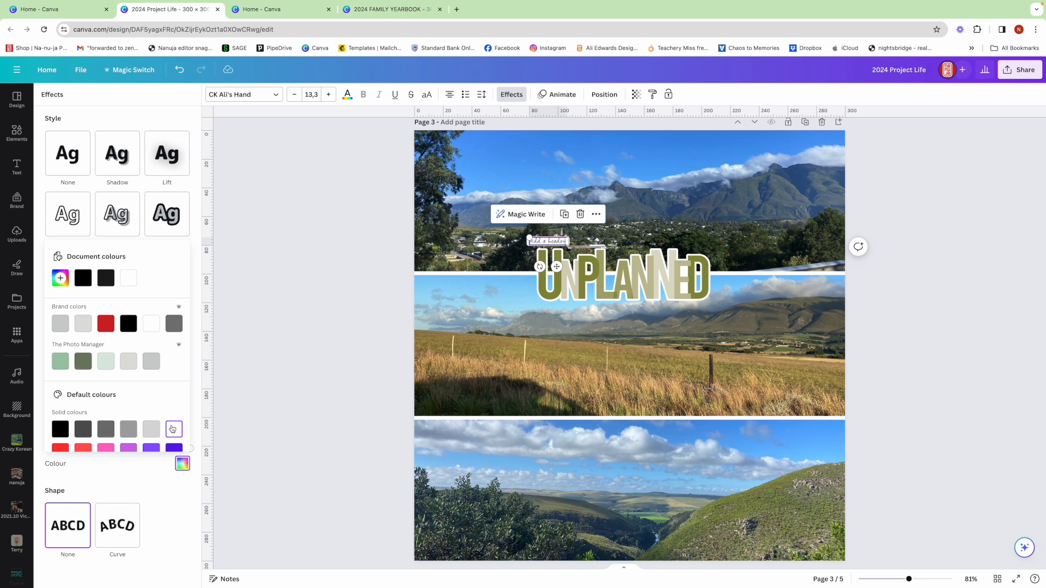
{"action": "left_click", "coordinate": [347, 95]}
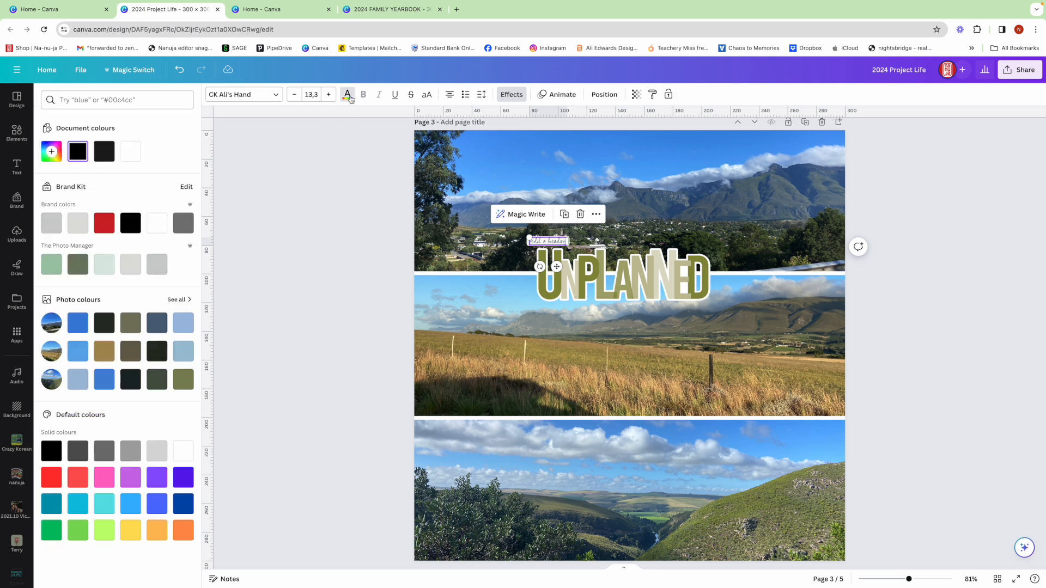
{"action": "left_click", "coordinate": [78, 264]}
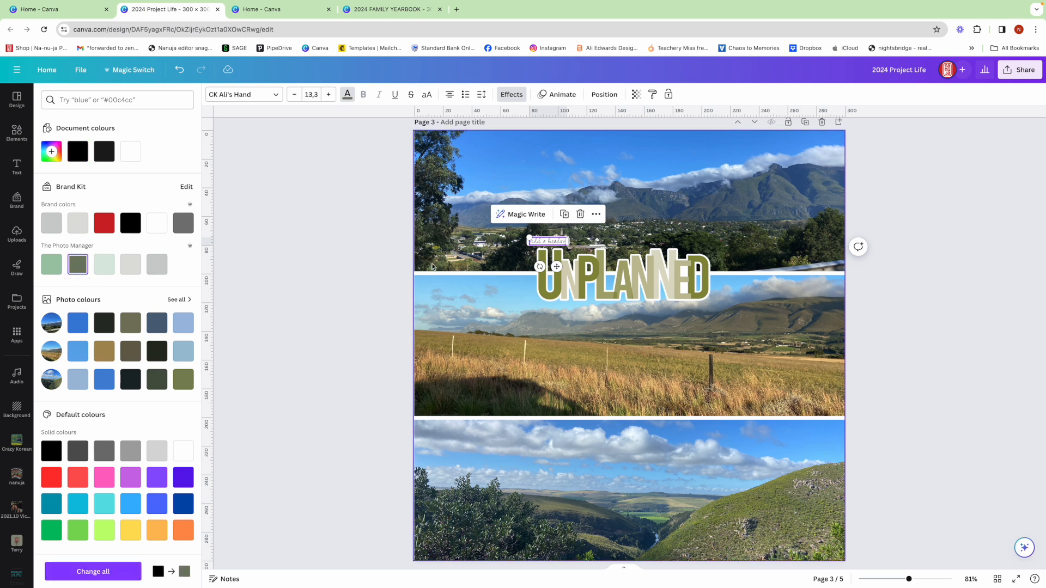
Replace the small heading's text with "An", enlarge it to size 21.3, and place it against the start of the "UNPLANNED" title
{"action": "double_click", "coordinate": [540, 241]}
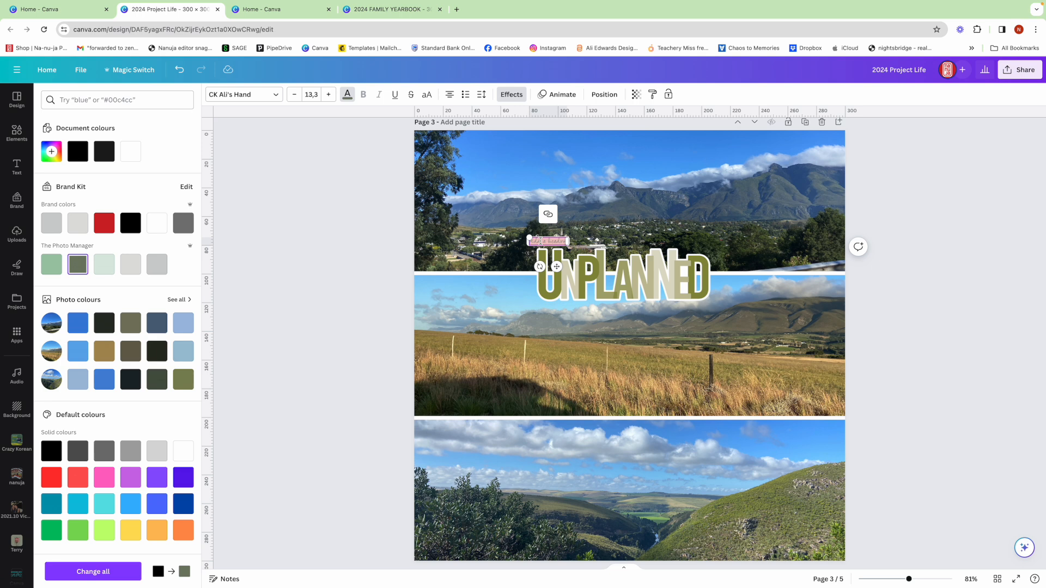
{"action": "key", "text": "BackSpace"}
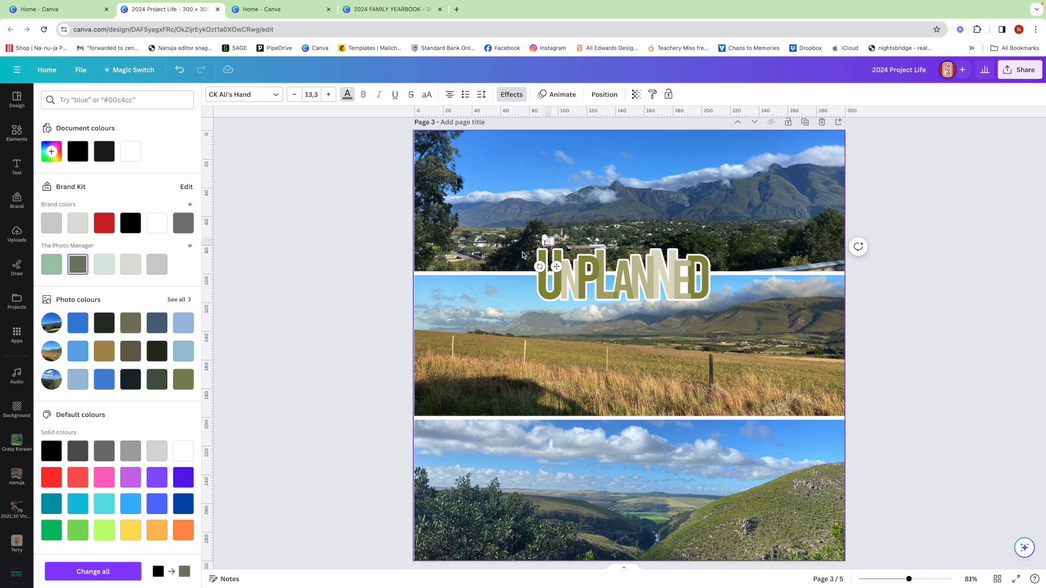
{"action": "left_click", "coordinate": [549, 247]}
{"action": "left_click", "coordinate": [549, 246]}
{"action": "mouse_move", "coordinate": [548, 245]}
{"action": "left_mouse_down"}
{"action": "mouse_move", "coordinate": [537, 245]}
{"action": "mouse_move", "coordinate": [546, 255]}
{"action": "left_mouse_up"}
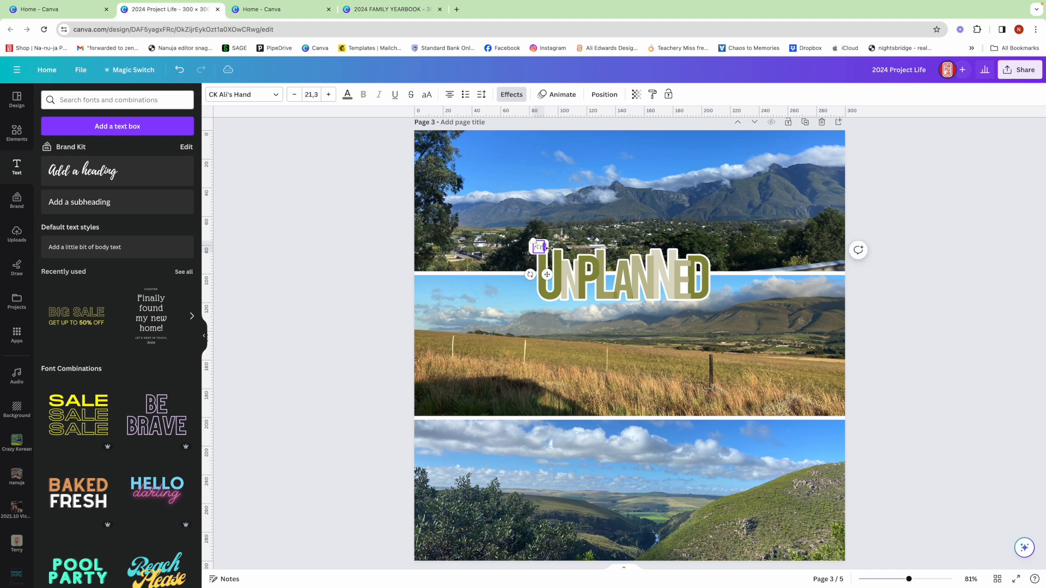
Square off the "An" label's background by setting Roundness to 0, and reduce its Spread slightly
{"action": "scroll", "coordinate": [581, 163], "scroll_direction": "up", "scroll_amount": 1}
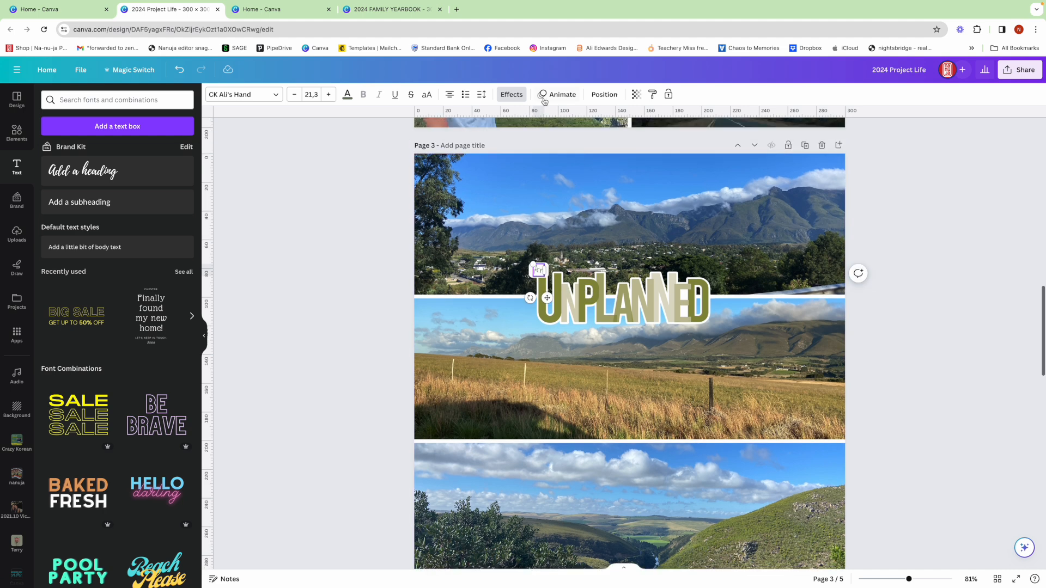
{"action": "left_click", "coordinate": [511, 94]}
{"action": "left_click_drag", "start_coordinate": [116, 396], "coordinate": [31, 396]}
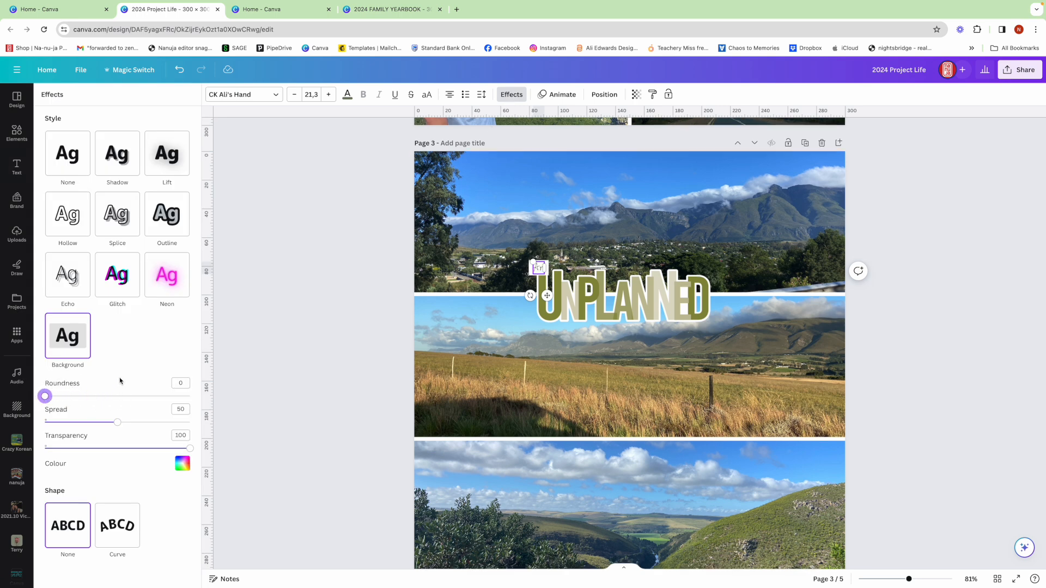
{"action": "left_click", "coordinate": [493, 355]}
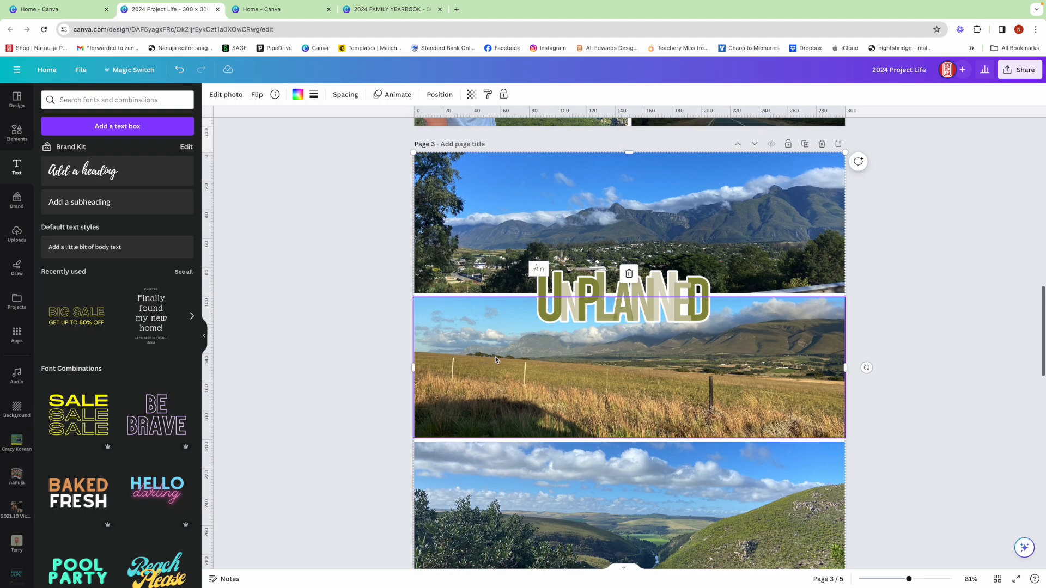
{"action": "scroll", "coordinate": [517, 338], "scroll_direction": "up", "scroll_amount": 1}
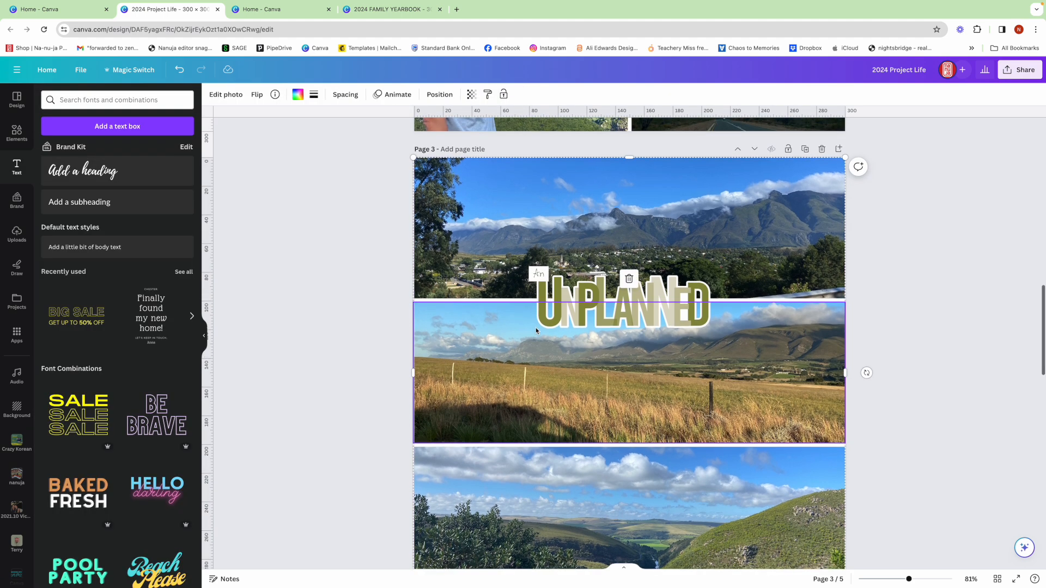
{"action": "left_click", "coordinate": [542, 278]}
{"action": "scroll", "coordinate": [545, 229], "scroll_direction": "up", "scroll_amount": 1}
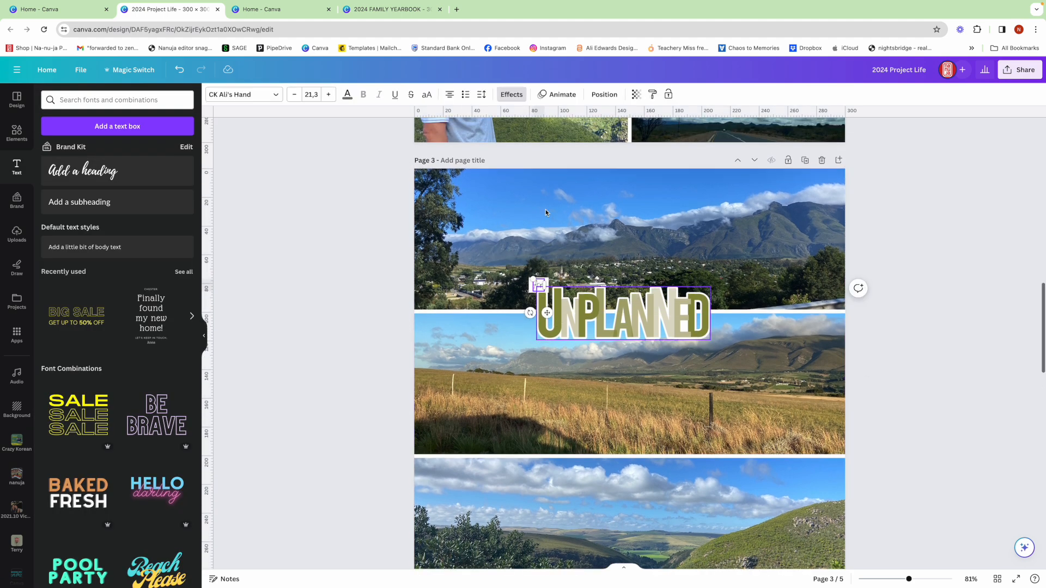
{"action": "left_click", "coordinate": [512, 96]}
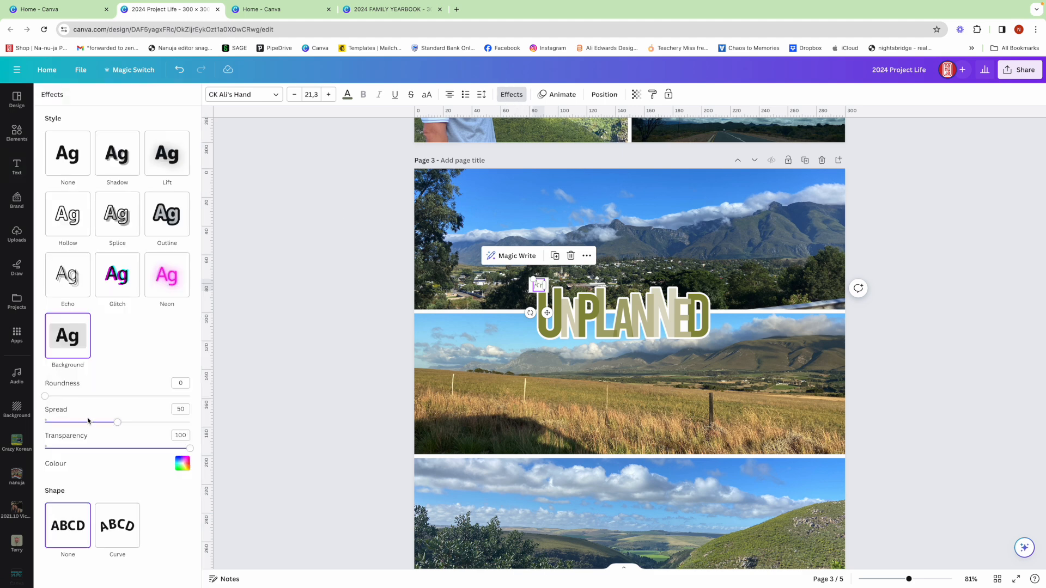
{"action": "left_click_drag", "start_coordinate": [118, 423], "coordinate": [99, 423]}
{"action": "left_click", "coordinate": [355, 385]}
Duplicate the "An" label, place the copy below the end of the "UNPLANNED" title, and change its text to "Adventure"
{"action": "left_click", "coordinate": [538, 297]}
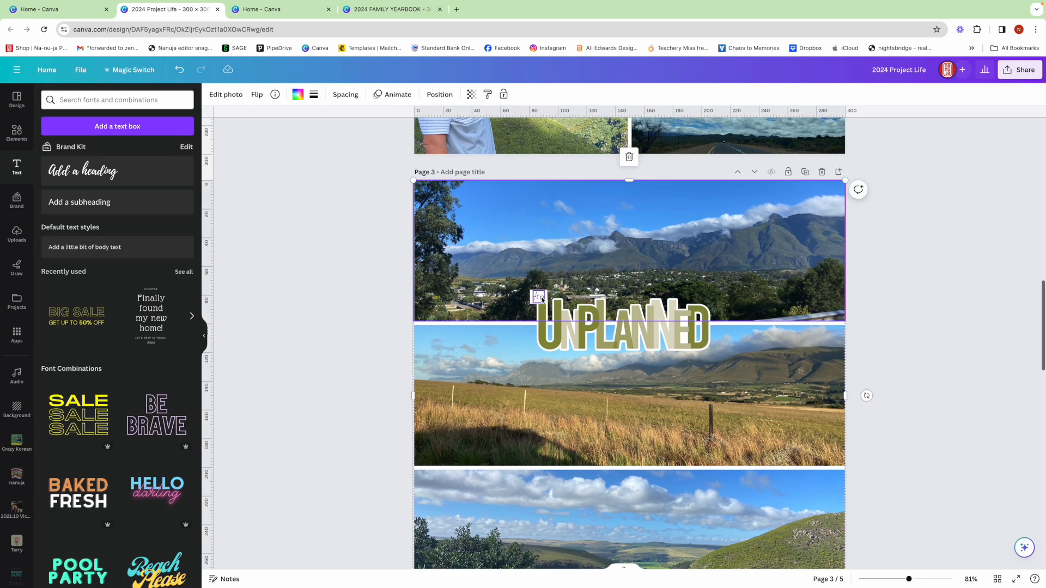
{"action": "left_click", "coordinate": [541, 302]}
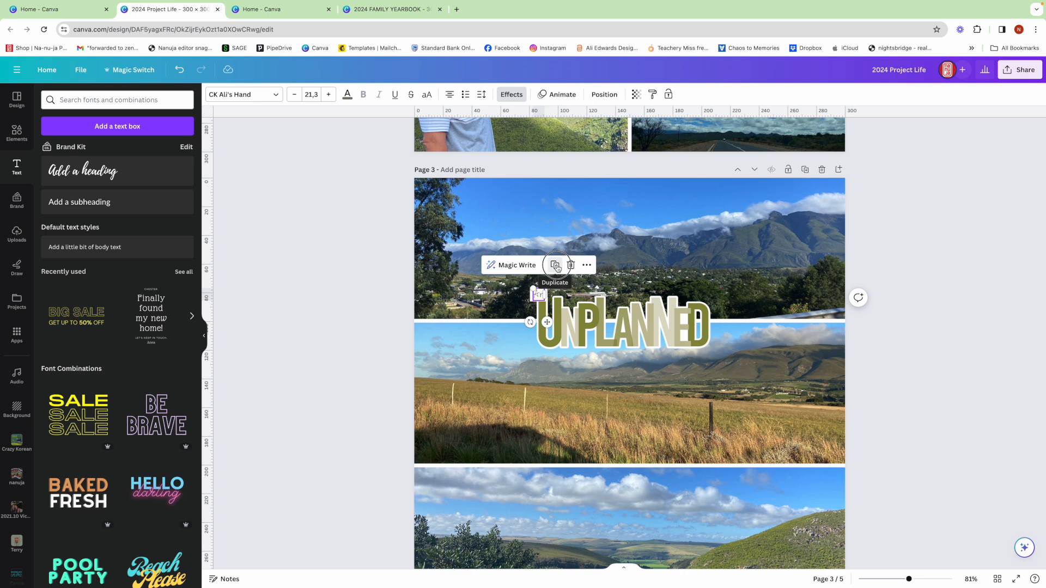
{"action": "left_click_drag", "start_coordinate": [541, 301], "coordinate": [548, 303]}
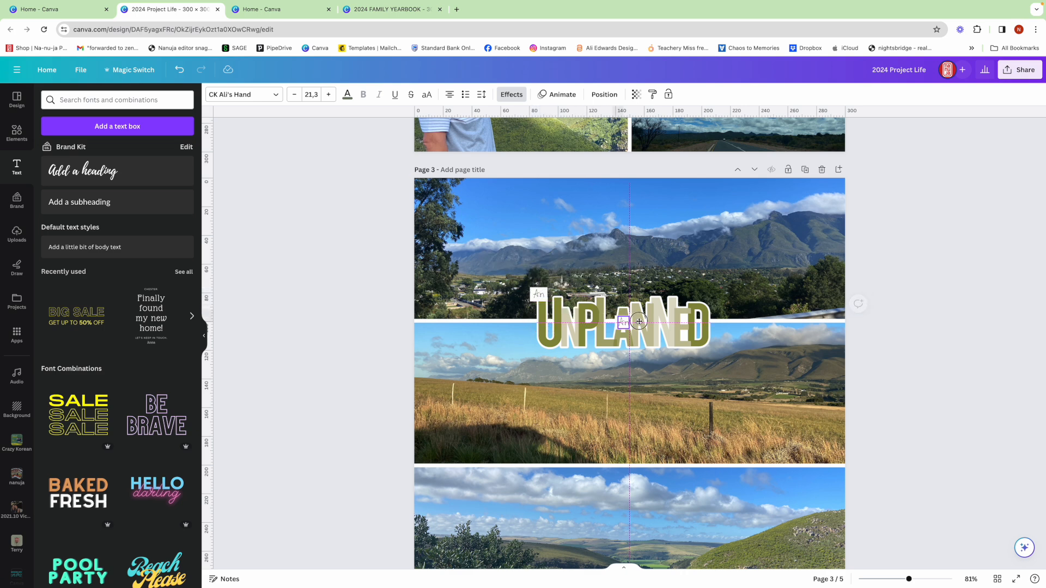
{"action": "left_click_drag", "start_coordinate": [703, 349], "coordinate": [696, 351]}
{"action": "left_click", "coordinate": [695, 352]}
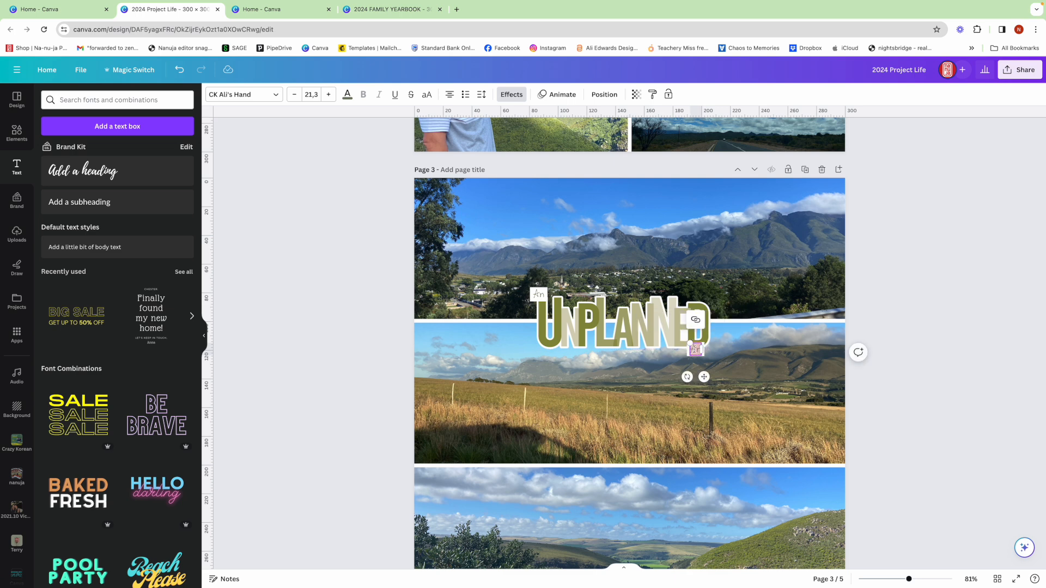
{"action": "left_click", "coordinate": [695, 350]}
{"action": "type", "text": "enture"}
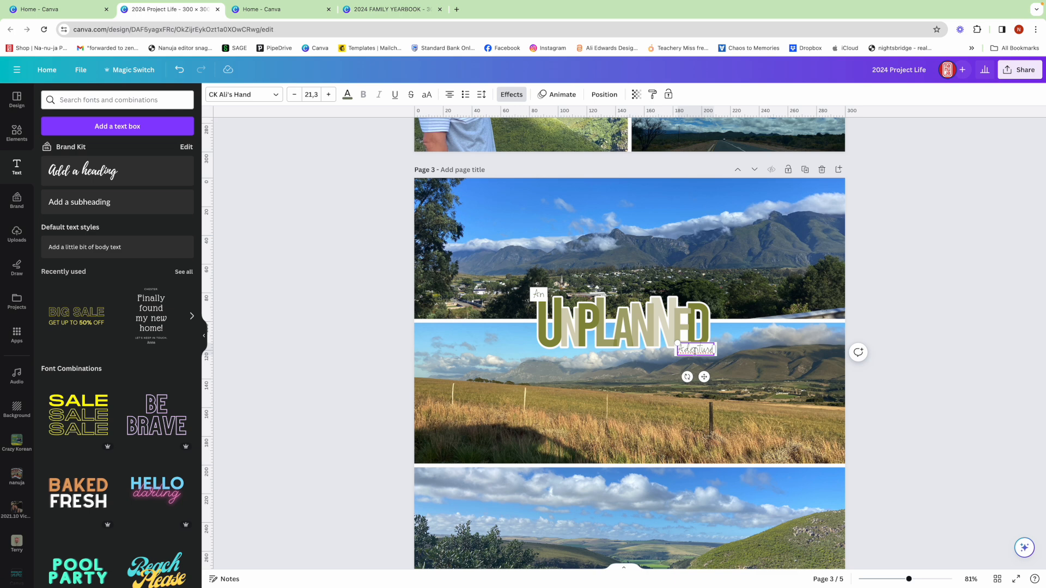
Enlarge the "Adventure" label to size 24.4
{"action": "left_click", "coordinate": [745, 349]}
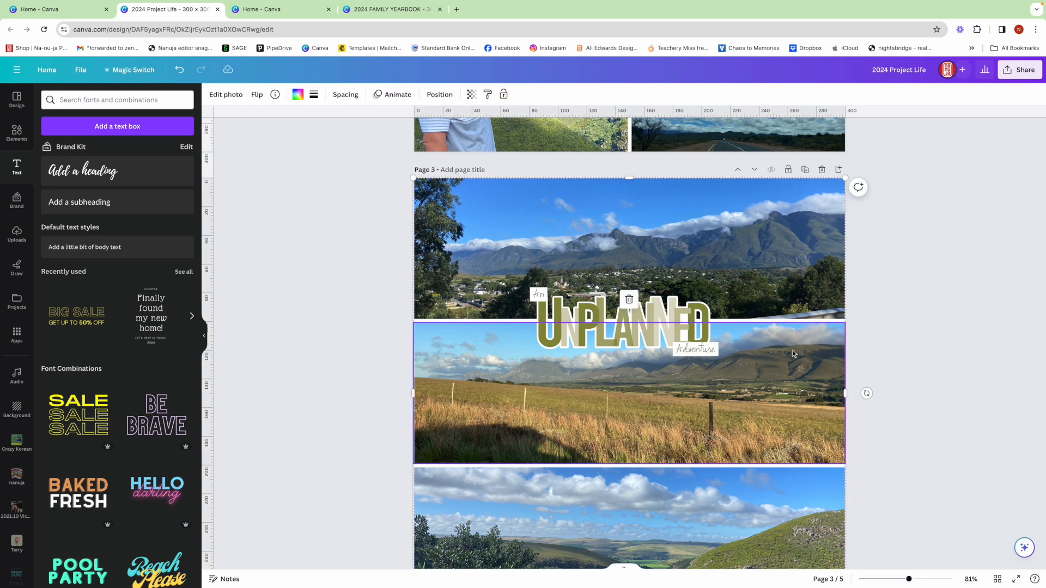
{"action": "left_click", "coordinate": [920, 347]}
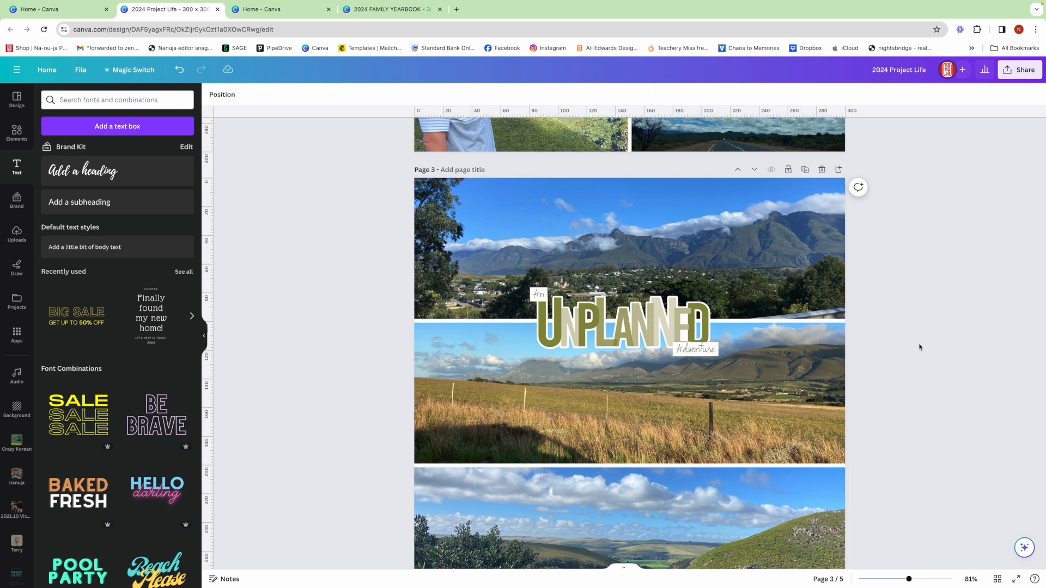
{"action": "left_click", "coordinate": [693, 352]}
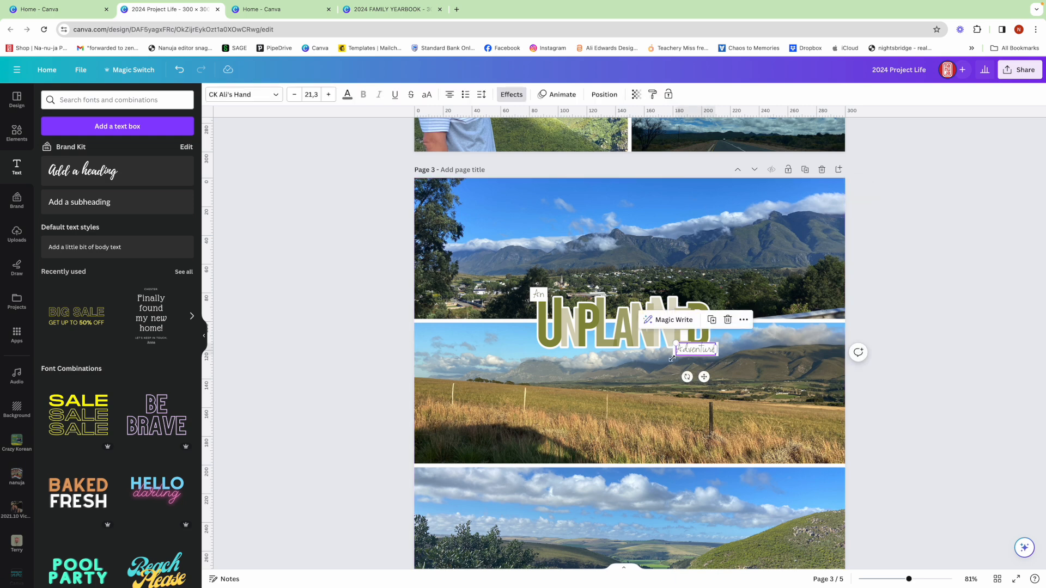
{"action": "left_click_drag", "start_coordinate": [673, 357], "coordinate": [716, 358]}
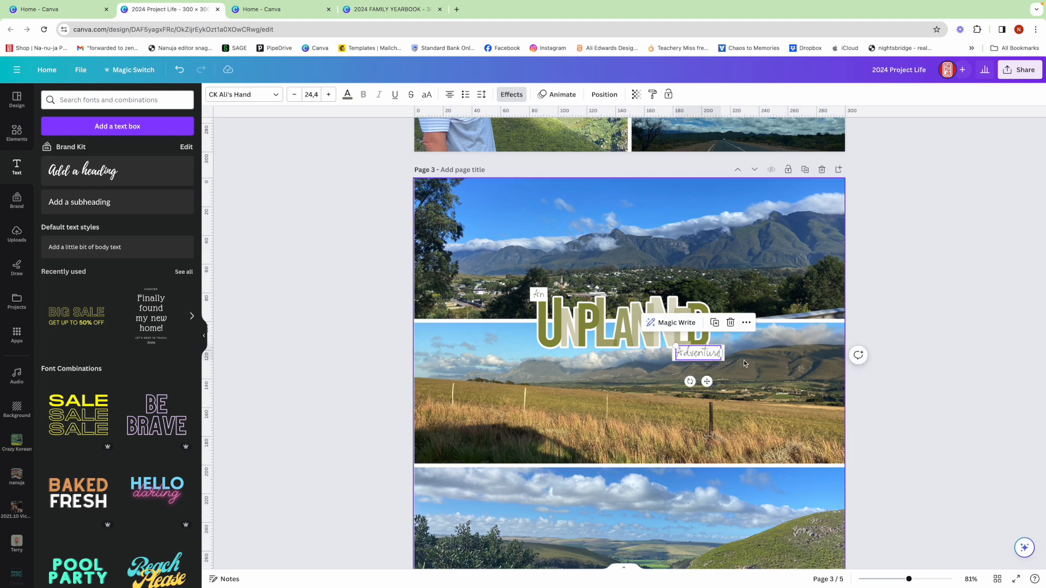
{"action": "left_click", "coordinate": [865, 392]}
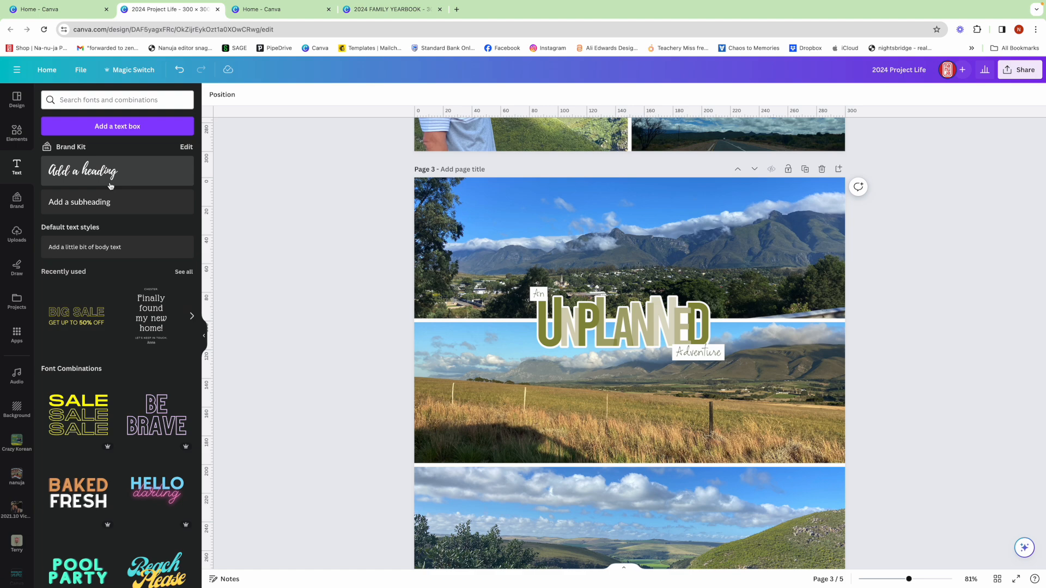
Copy the white story paragraph from page 4 of the 2024 FAMILY YEARBOOK design and return to the 2024 Project Life design
{"action": "left_click", "coordinate": [390, 14]}
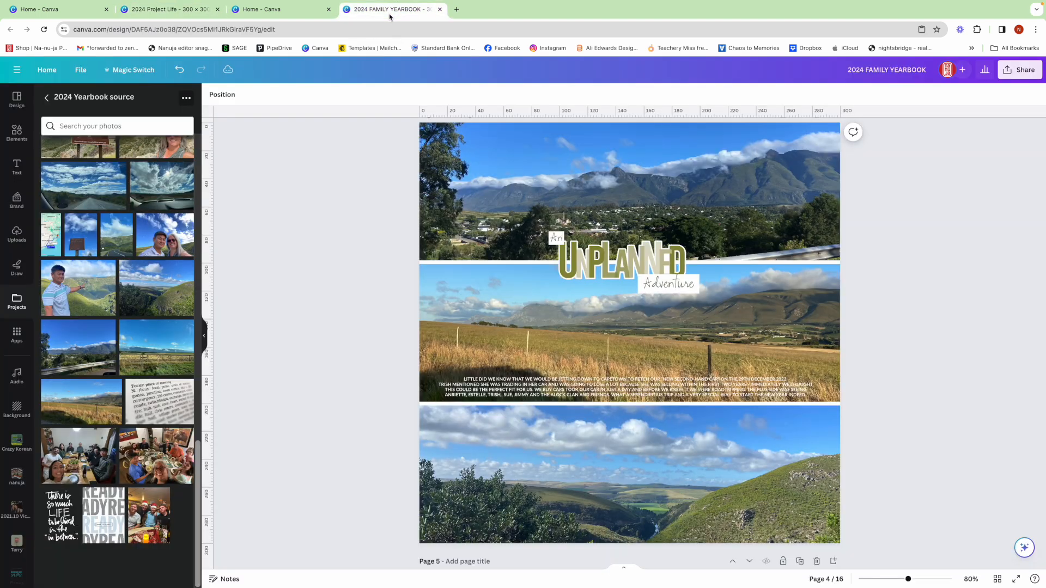
{"action": "left_click", "coordinate": [639, 388]}
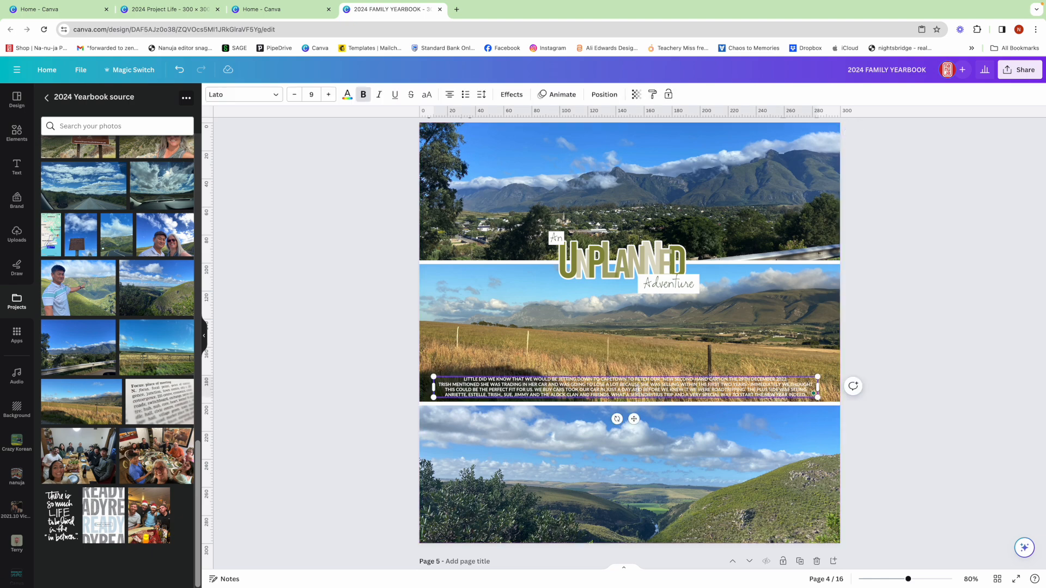
{"action": "double_click", "coordinate": [638, 391]}
{"action": "right_click", "coordinate": [637, 392]}
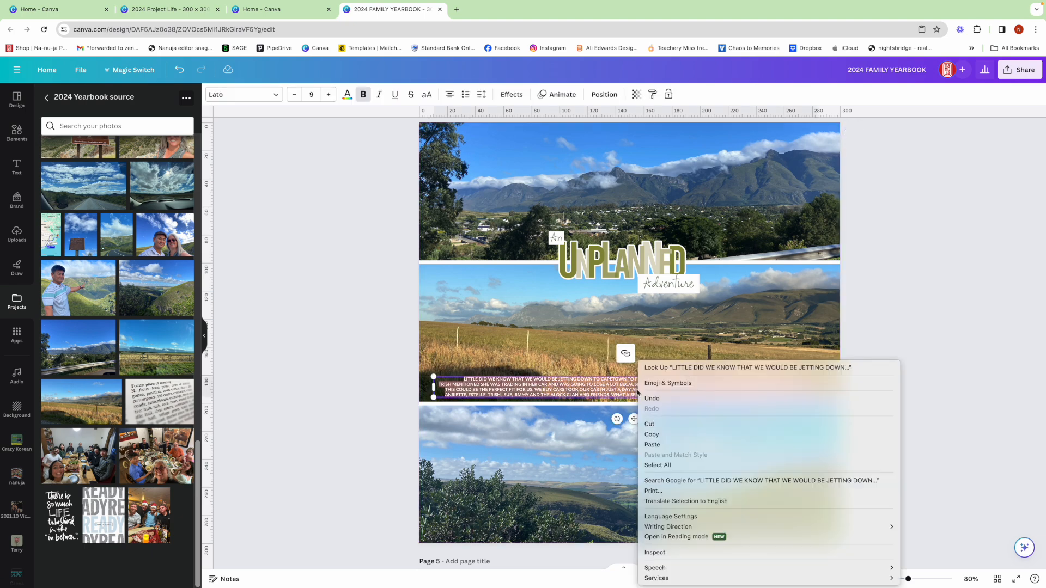
{"action": "left_click", "coordinate": [652, 434]}
{"action": "left_click", "coordinate": [166, 9]}
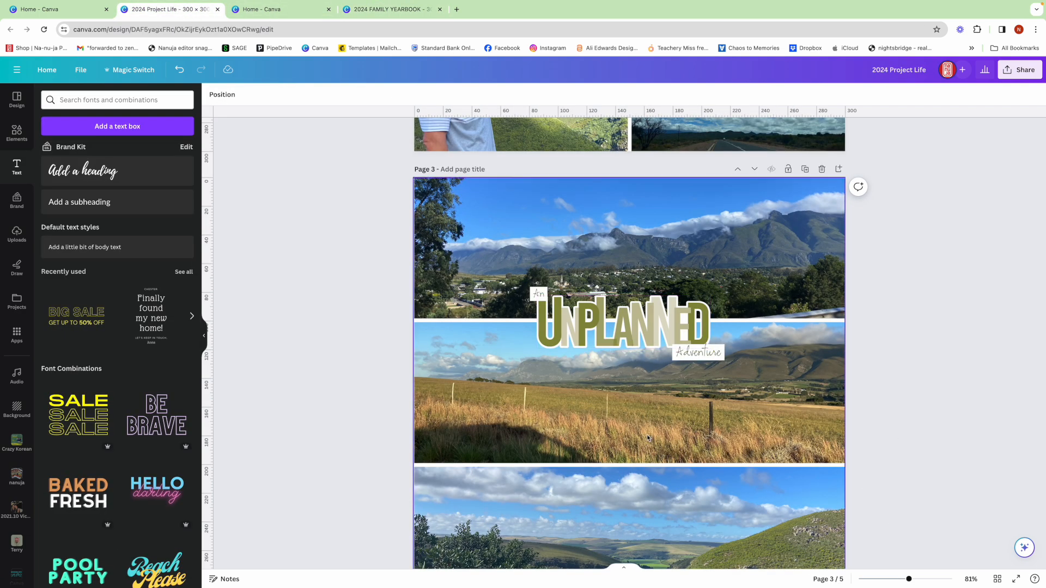
Paste the story paragraph onto page 3, move it to the middle photo's lower edge, and widen its box to the page width
{"action": "type", "text": "LITTLE DID WE KNOW THAT WE WOULD BE JETTING DOWN TO CAPETOWN TO FETCH OUR \"NEW SECOND-HAND CAR\" ON THE 29TH DECEMBER 2023. TRISH MENTIONED SHE WAS TRADING IN HER CAR AND WAS GOING TO LOSE A LOT BECAUSE SHE WAS SELLING WITHIN THE FIRST TWO YEARS. IMMEDIATELY WE THOUGHT THIS COULD BE THE PERFECT FIT FOR US. WE BUY CARS TOOK OUR CAR IN JUST A DAY AND BEFORE WE KNEW IT WE WERE ROADTRIPPING. THE PLUS SIDE WAS SEEING ANRIETTE, ESTELLE, TRISH , SUE, JIMMY AND THE ALOCK CLAN AND FRIENDS. WHAT A SERENDIPITIUS TRIP AND A VERY SPECIAL WAY TO START THE NEW YEAR INDEED."}
{"action": "left_click_drag", "start_coordinate": [715, 378], "coordinate": [716, 448]}
{"action": "left_click_drag", "start_coordinate": [454, 444], "coordinate": [414, 444]}
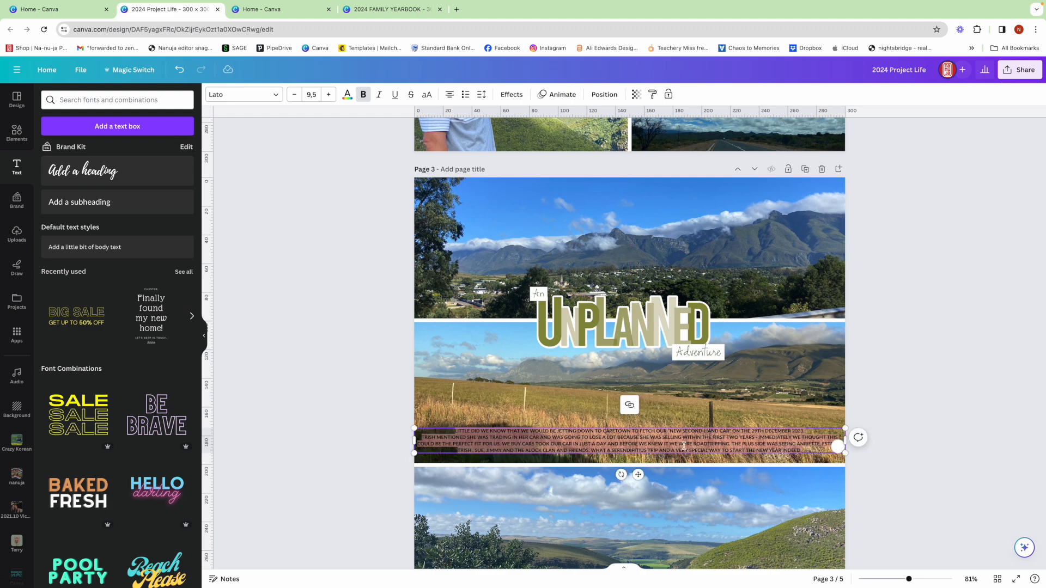
Change the pasted story paragraph's text colour to white
{"action": "left_click", "coordinate": [347, 94]}
{"action": "left_click", "coordinate": [166, 151]}
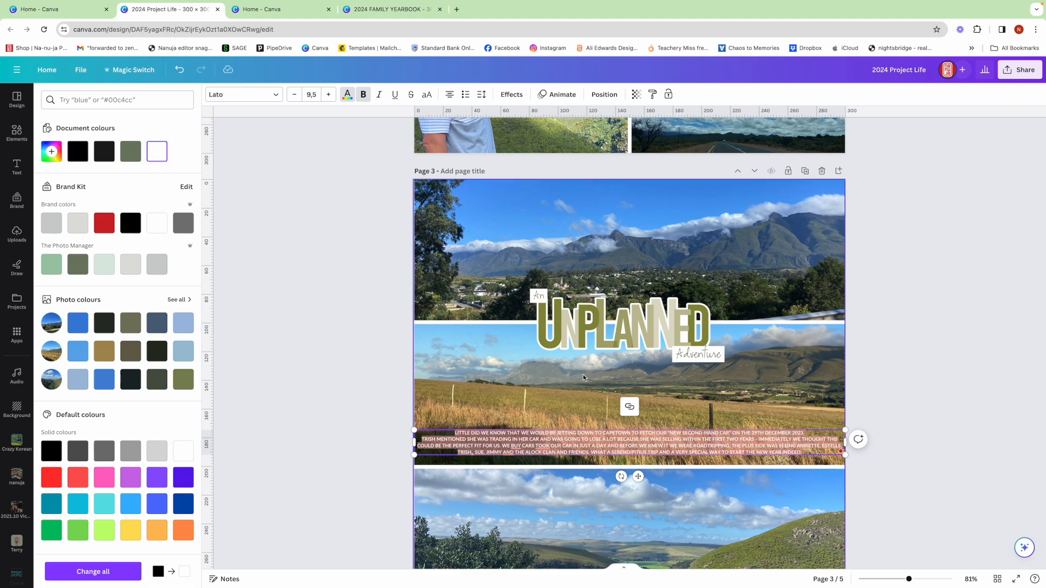
{"action": "scroll", "coordinate": [583, 374], "scroll_direction": "down", "scroll_amount": 1}
{"action": "scroll", "coordinate": [871, 466], "scroll_direction": "up", "scroll_amount": 1}
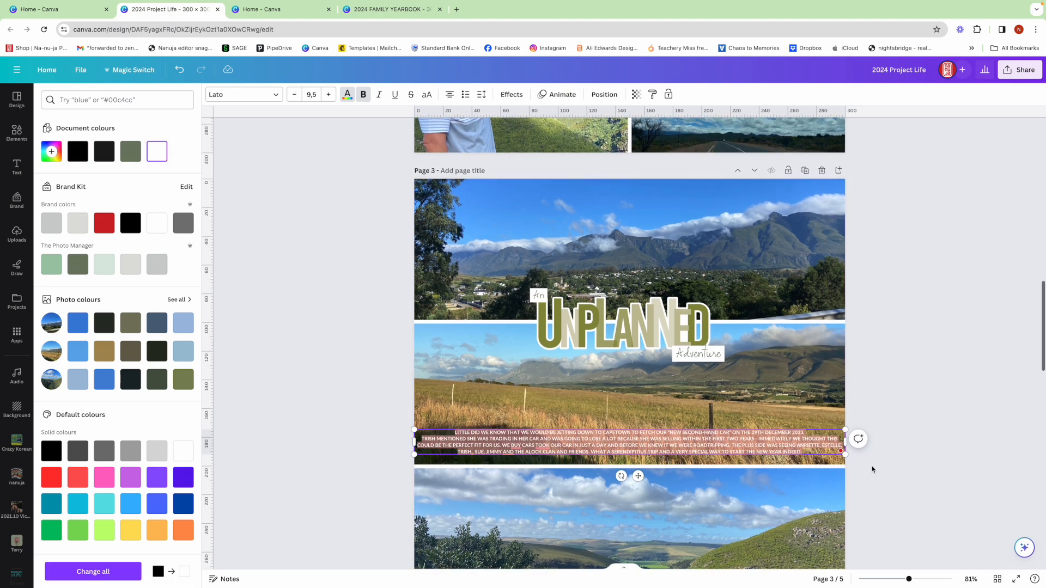
Narrow the story paragraph's text box to leave side margins, and centre it along the lower edge of the middle photo
{"action": "left_click_drag", "start_coordinate": [845, 441], "coordinate": [818, 444]}
{"action": "left_click", "coordinate": [725, 436]}
{"action": "left_click_drag", "start_coordinate": [724, 434], "coordinate": [725, 445]}
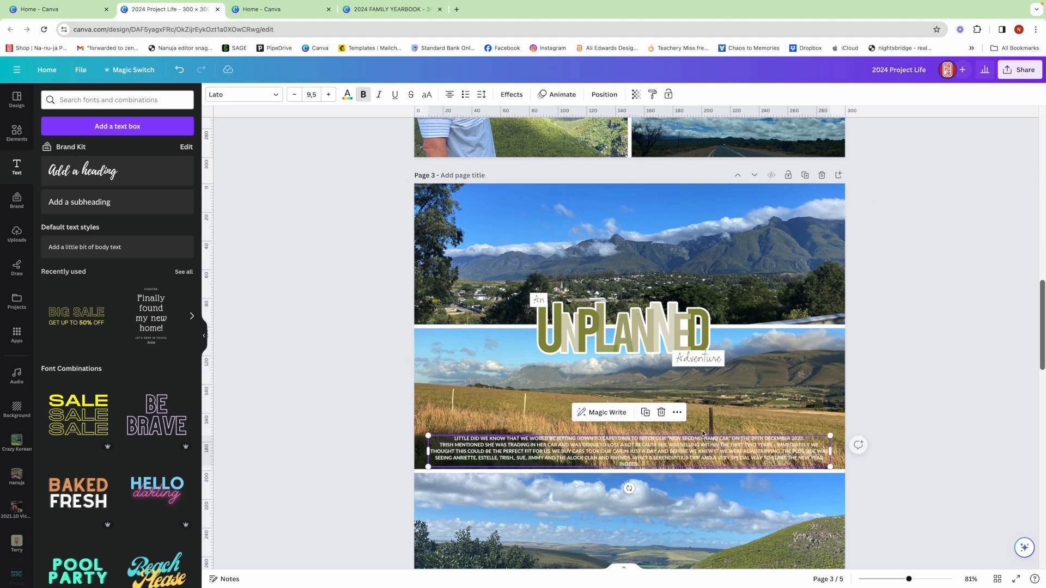
Set the story paragraph's font size to 9 and move it slightly lower on page 3's middle photo
{"action": "left_click", "coordinate": [294, 95]}
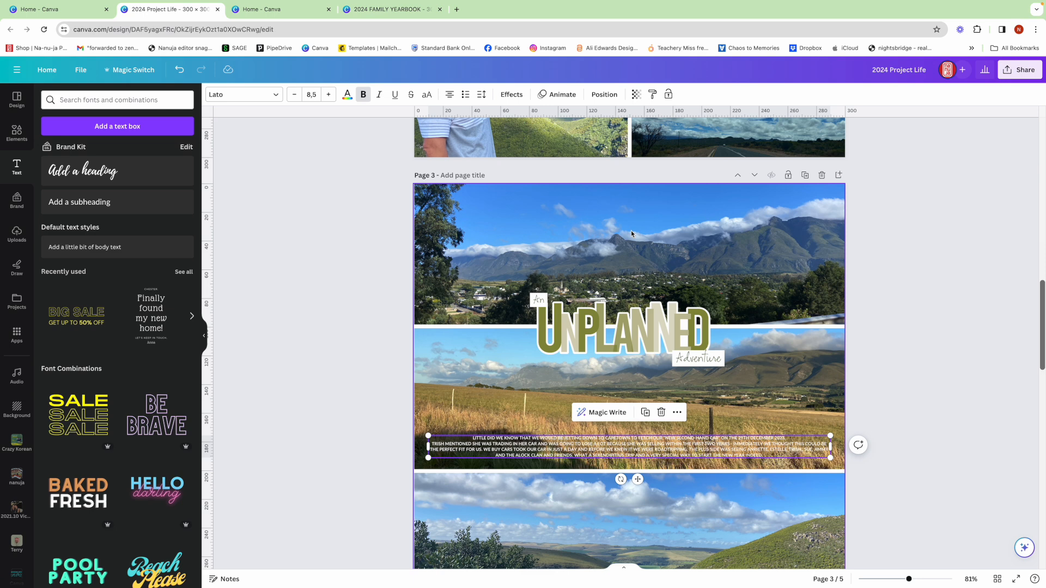
{"action": "scroll", "coordinate": [617, 439], "scroll_direction": "down", "scroll_amount": 1}
{"action": "double_click", "coordinate": [617, 440]}
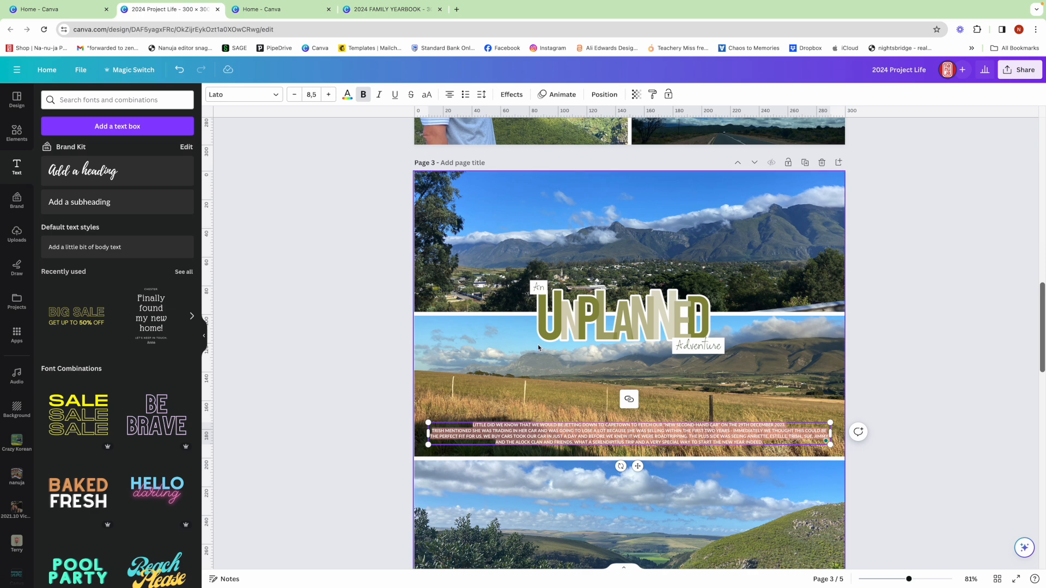
{"action": "left_click", "coordinate": [312, 96]}
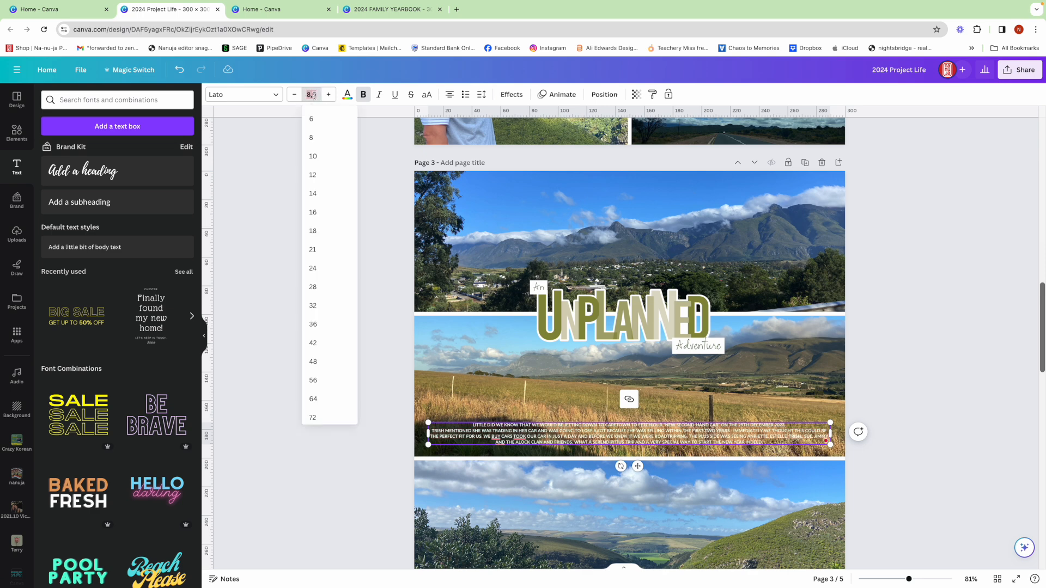
{"action": "type", "text": "9"}
{"action": "key", "text": "Return"}
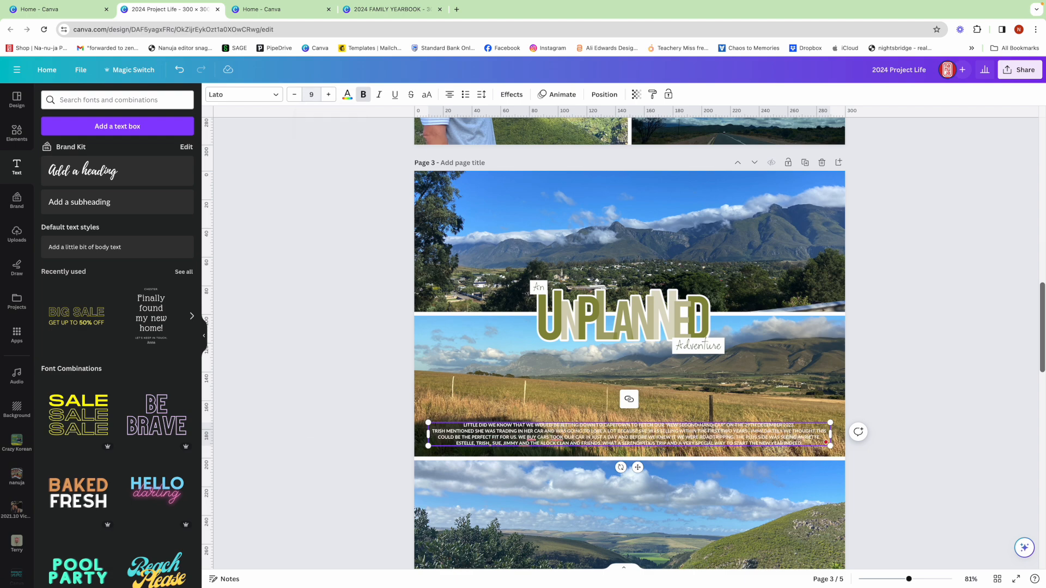
{"action": "left_click", "coordinate": [783, 424]}
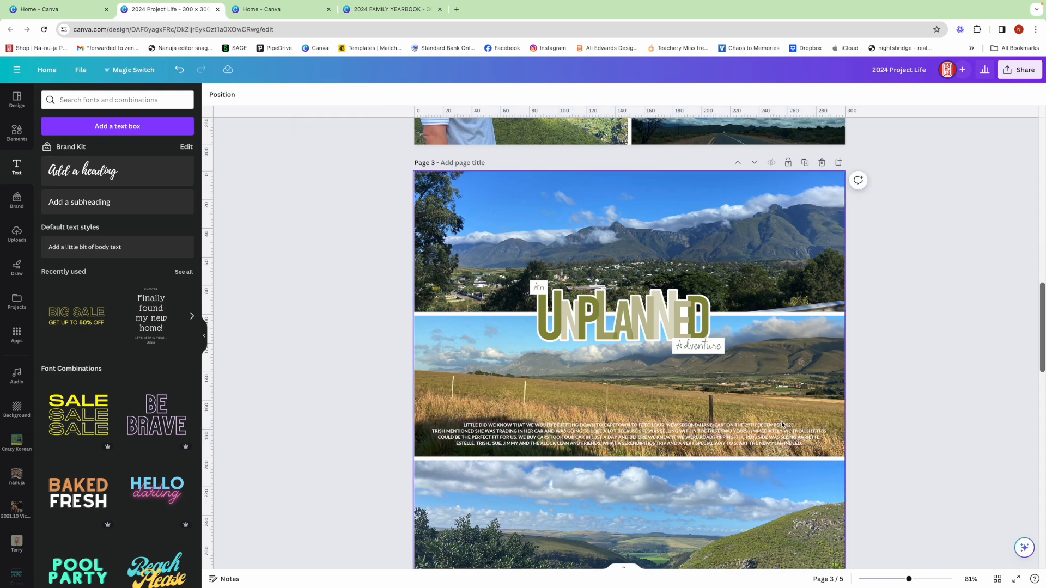
{"action": "left_click_drag", "start_coordinate": [754, 429], "coordinate": [752, 434]}
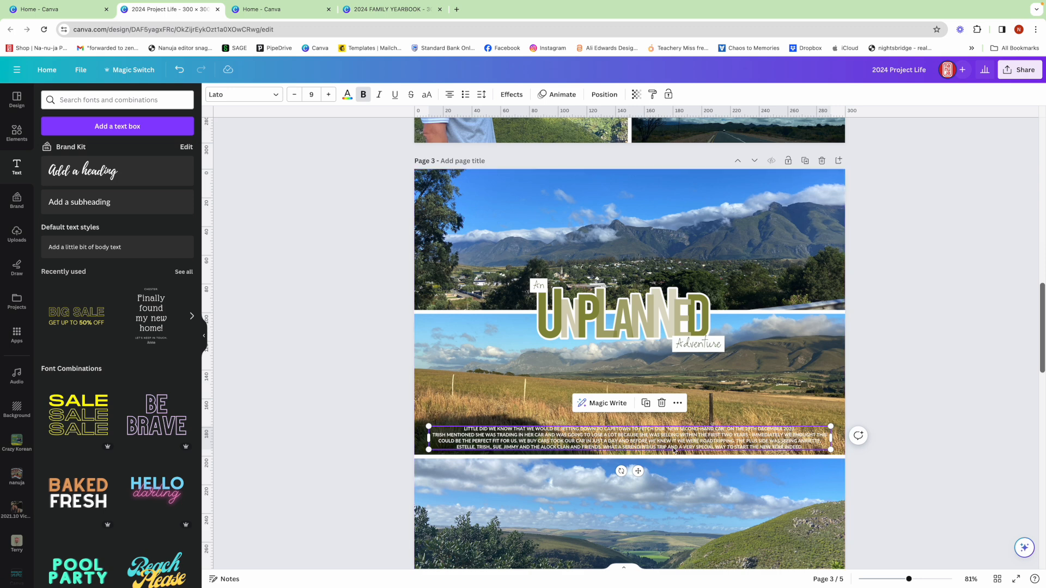
Remove the extra spaces around the third name in the last line of the story paragraph
{"action": "double_click", "coordinate": [495, 450]}
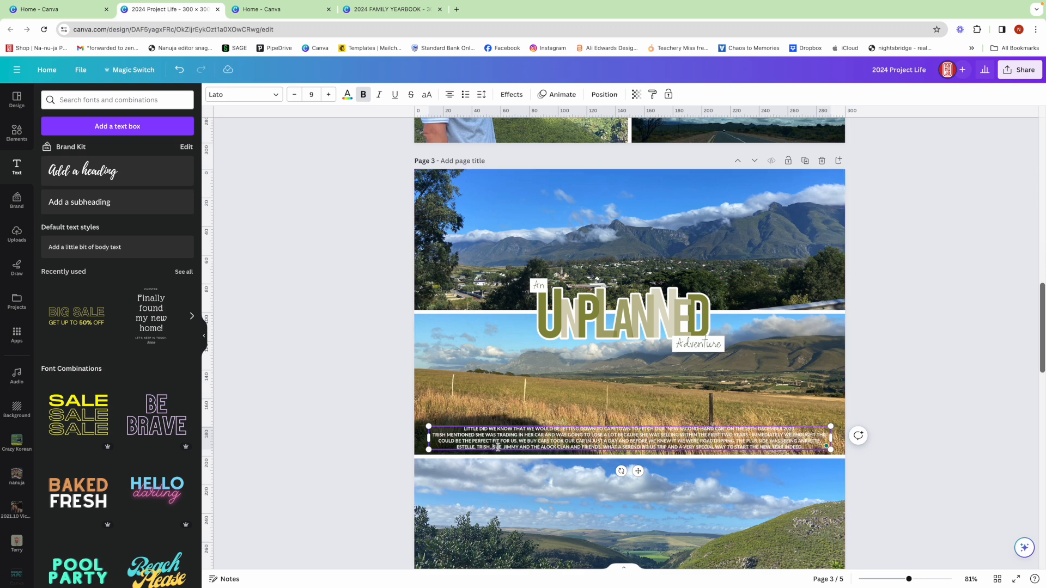
{"action": "left_click", "coordinate": [492, 448]}
{"action": "key", "text": "BackSpace"}
{"action": "key", "text": "Right"}
{"action": "key", "text": "Right"}
{"action": "key", "text": "Right"}
{"action": "key", "text": "Right"}
{"action": "key", "text": "Delete"}
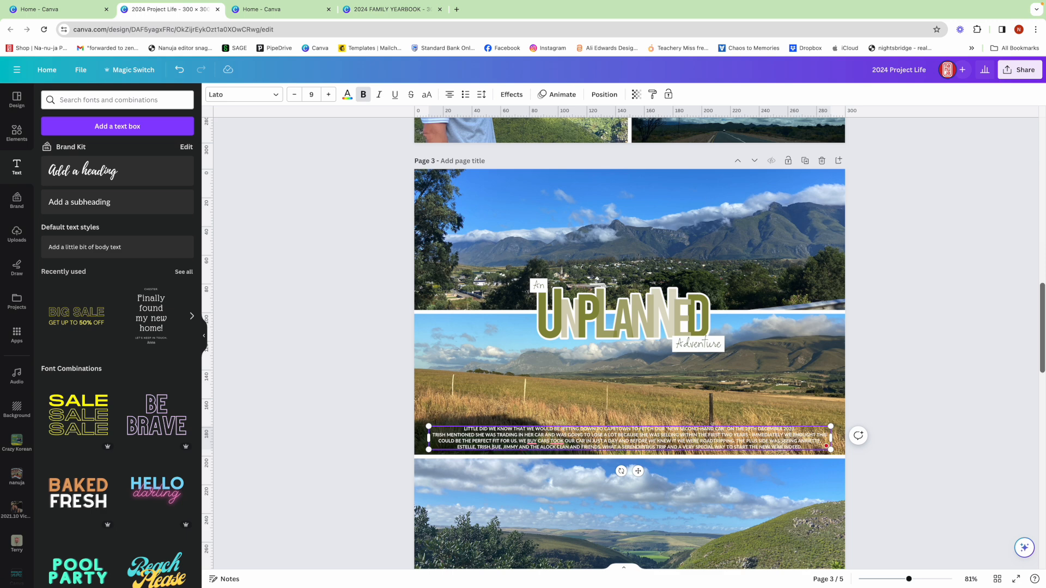
{"action": "left_click", "coordinate": [875, 459]}
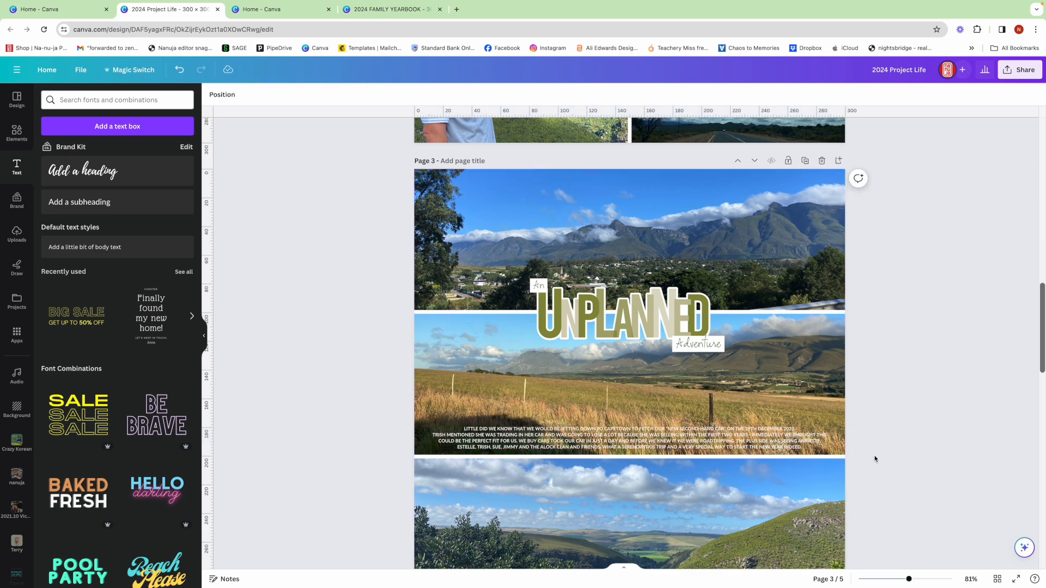
Examine the story text on page 3 at a larger zoom and check the middle photo's crop
{"action": "scroll", "coordinate": [883, 495], "scroll_direction": "down", "scroll_amount": 1}
{"action": "left_click_drag", "start_coordinate": [908, 580], "coordinate": [918, 579]}
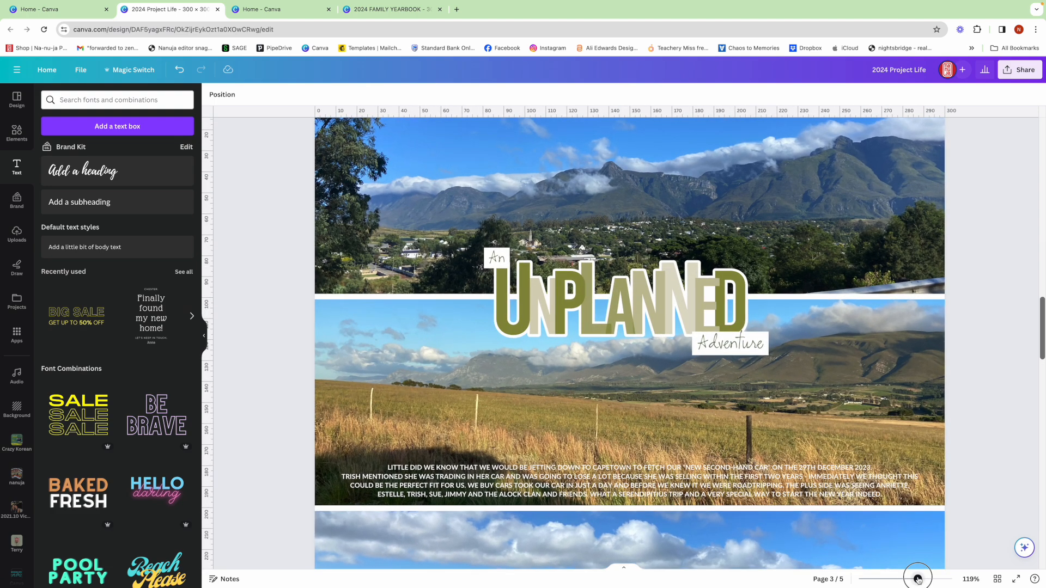
{"action": "left_click_drag", "start_coordinate": [918, 579], "coordinate": [917, 579]}
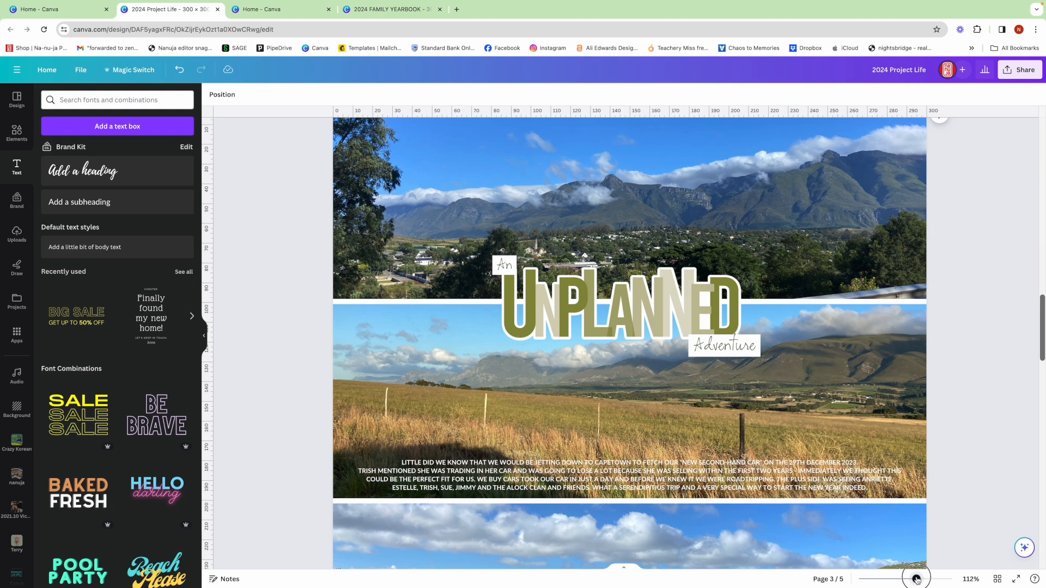
{"action": "left_click_drag", "start_coordinate": [917, 579], "coordinate": [908, 579]}
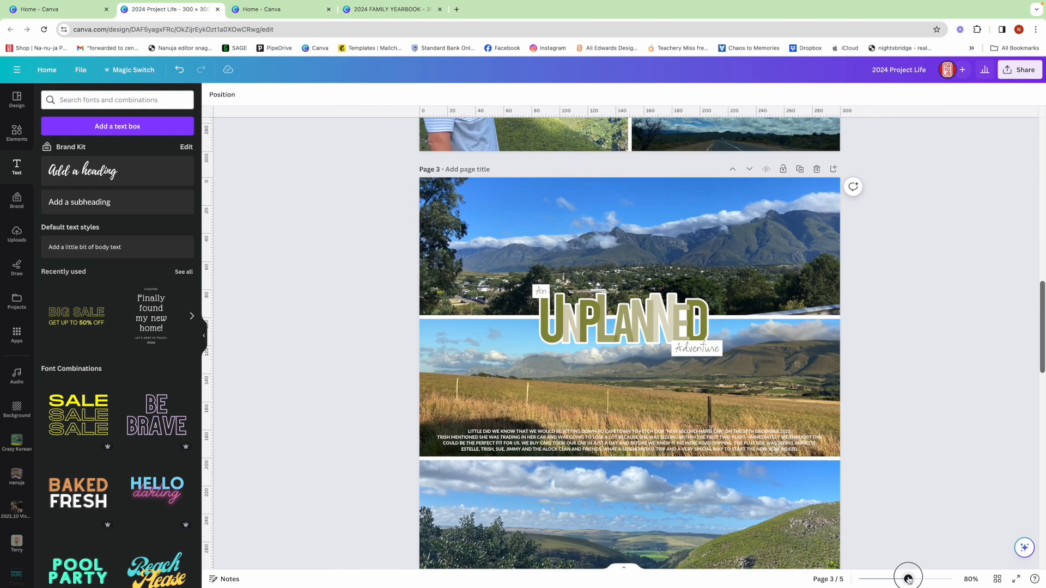
{"action": "scroll", "coordinate": [820, 414], "scroll_direction": "up", "scroll_amount": 1}
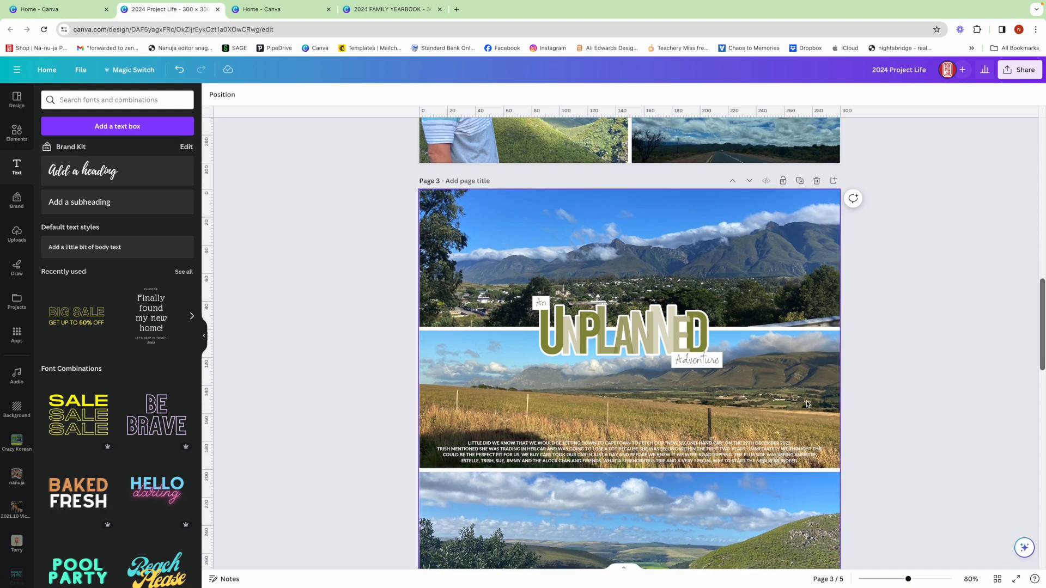
{"action": "left_click", "coordinate": [817, 391]}
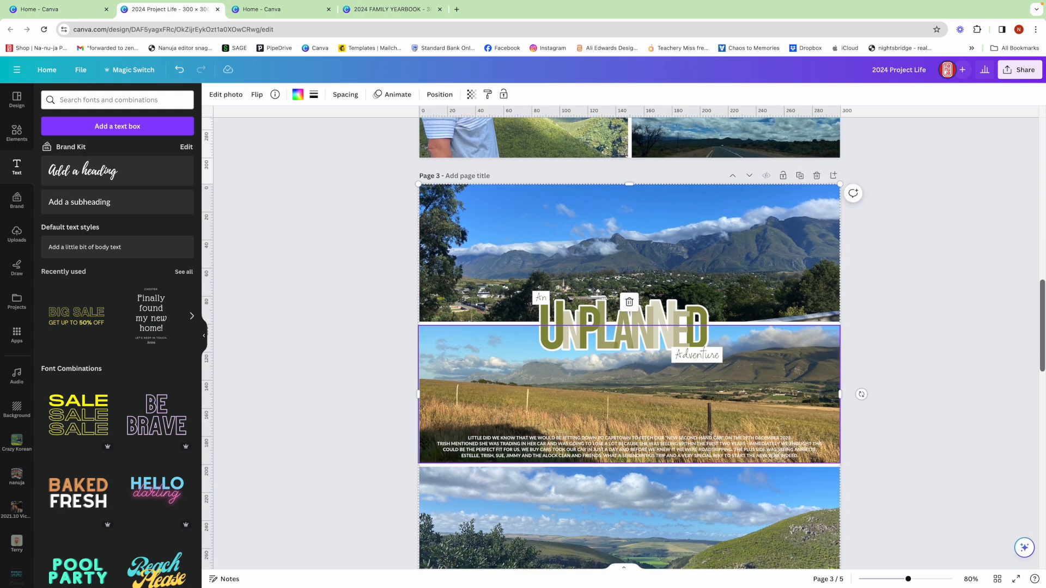
{"action": "double_click", "coordinate": [800, 375]}
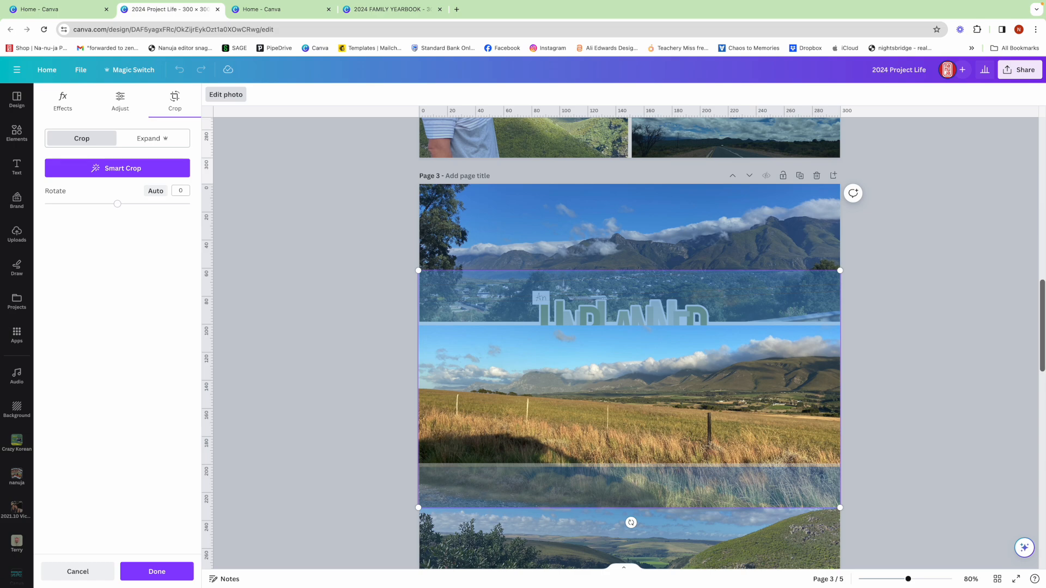
{"action": "left_click", "coordinate": [900, 390]}
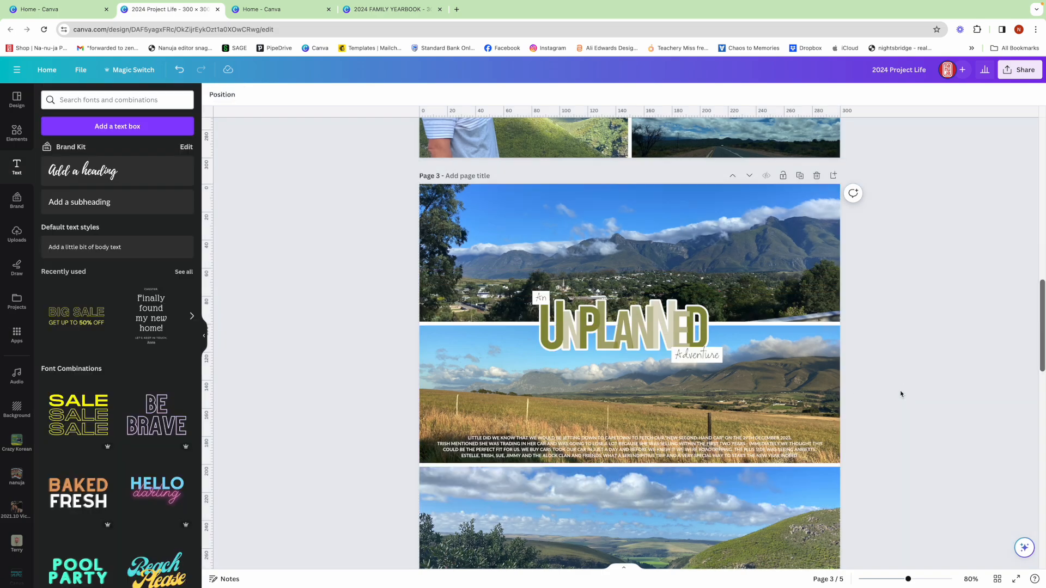
Open the blank page 4 from the overview of all pages
{"action": "left_click", "coordinate": [997, 579]}
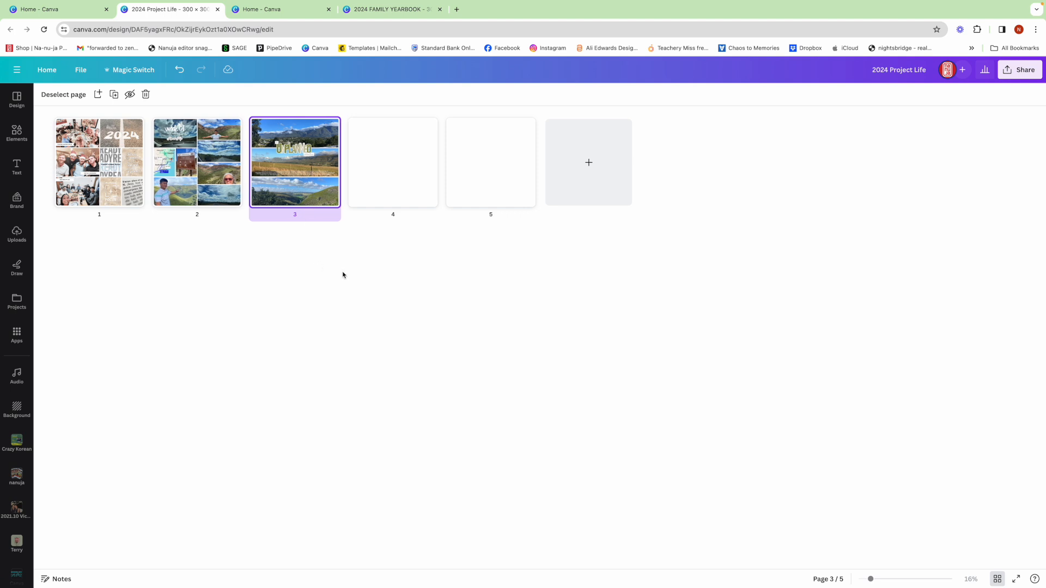
{"action": "left_click", "coordinate": [393, 179]}
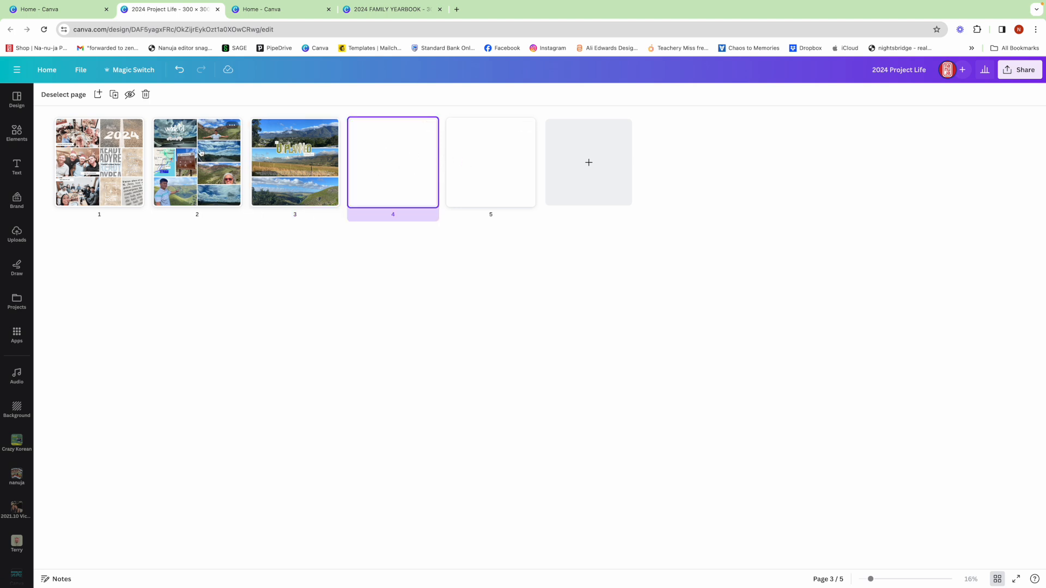
{"action": "double_click", "coordinate": [403, 168]}
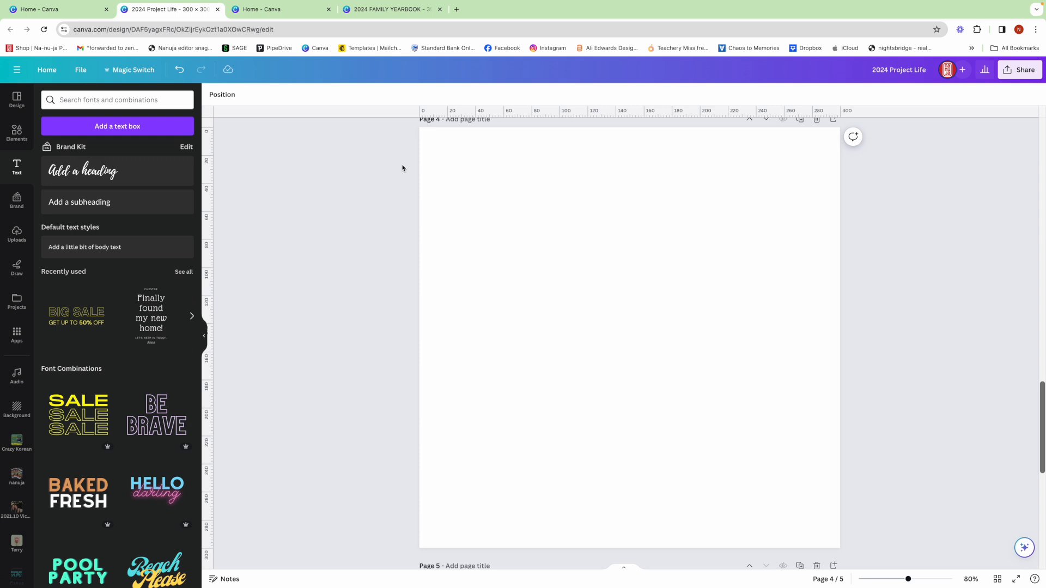
Add the eight-photo grid with two tall middle frames between two columns of three frames to page 4
{"action": "left_click", "coordinate": [16, 132]}
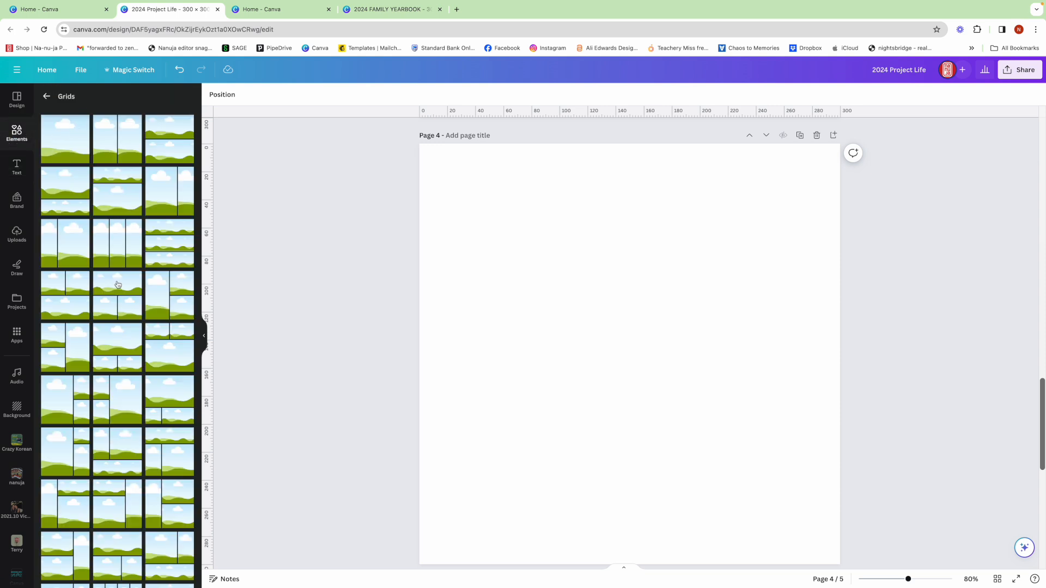
{"action": "scroll", "coordinate": [117, 284], "scroll_direction": "down", "scroll_amount": 2}
{"action": "scroll", "coordinate": [118, 285], "scroll_direction": "down", "scroll_amount": 5}
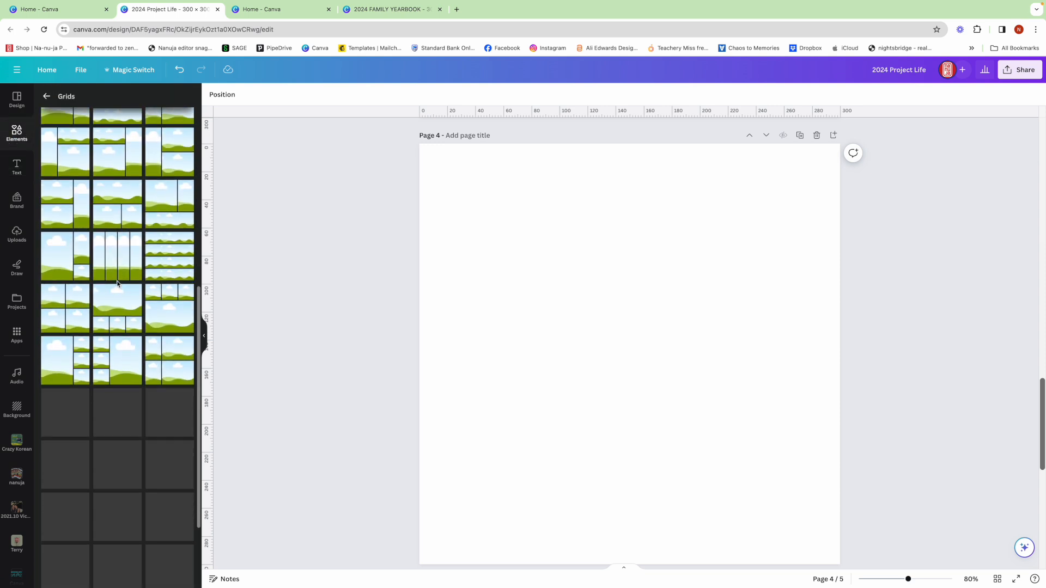
{"action": "scroll", "coordinate": [118, 284], "scroll_direction": "down", "scroll_amount": 1}
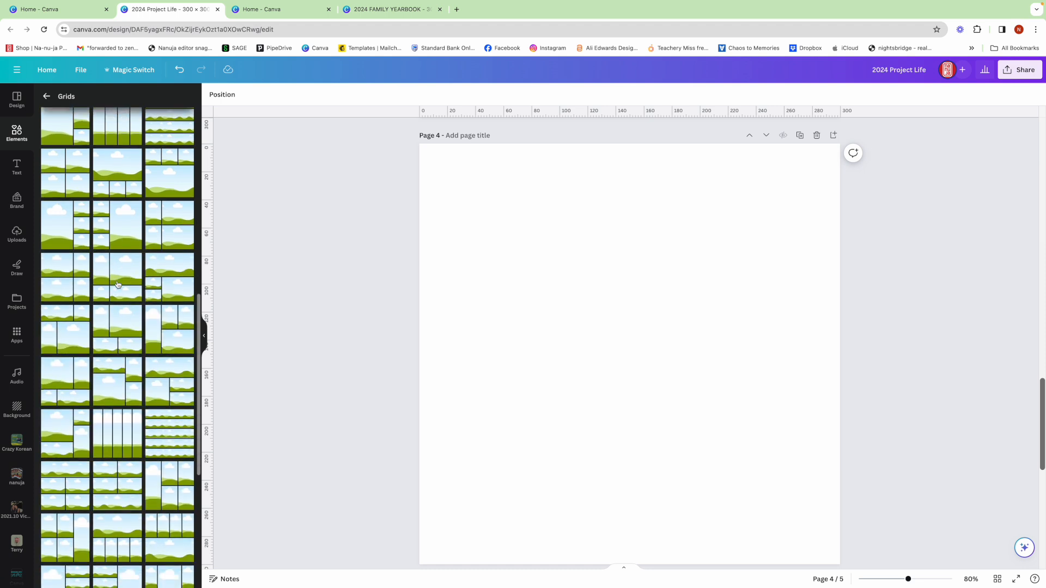
{"action": "scroll", "coordinate": [118, 285], "scroll_direction": "down", "scroll_amount": 2}
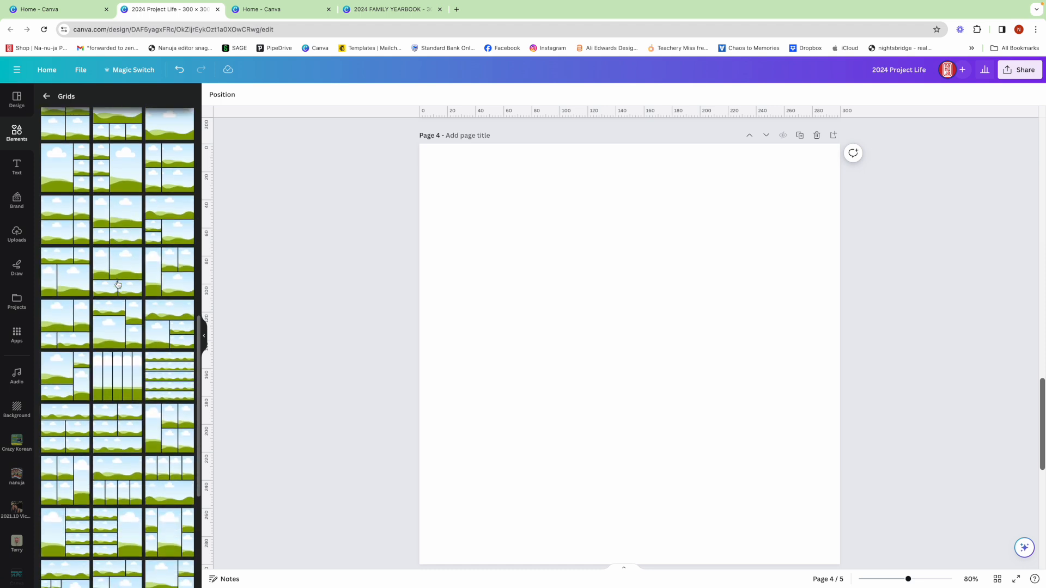
{"action": "scroll", "coordinate": [118, 284], "scroll_direction": "down", "scroll_amount": 1}
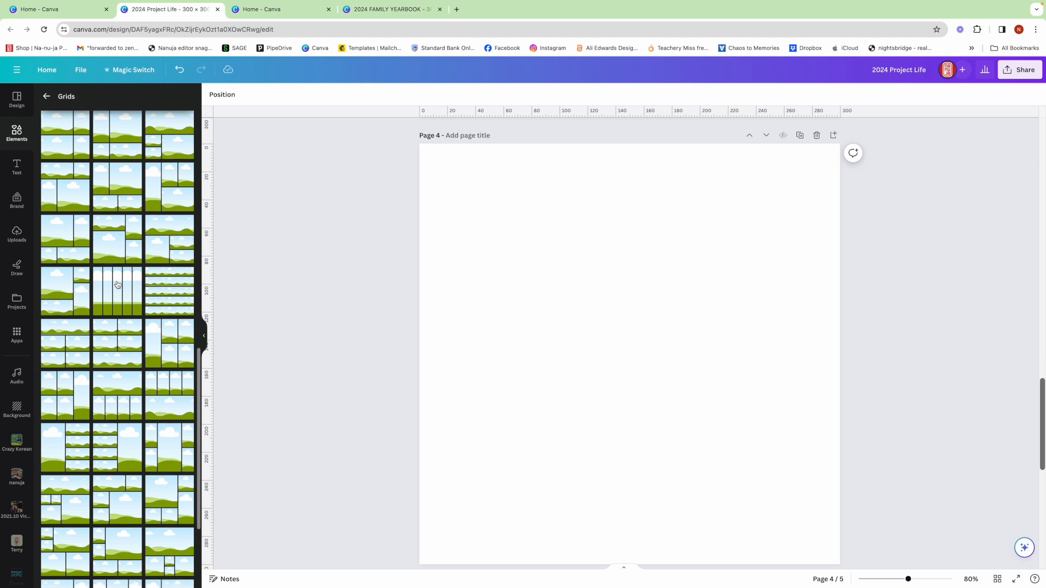
{"action": "scroll", "coordinate": [117, 284], "scroll_direction": "down", "scroll_amount": 1}
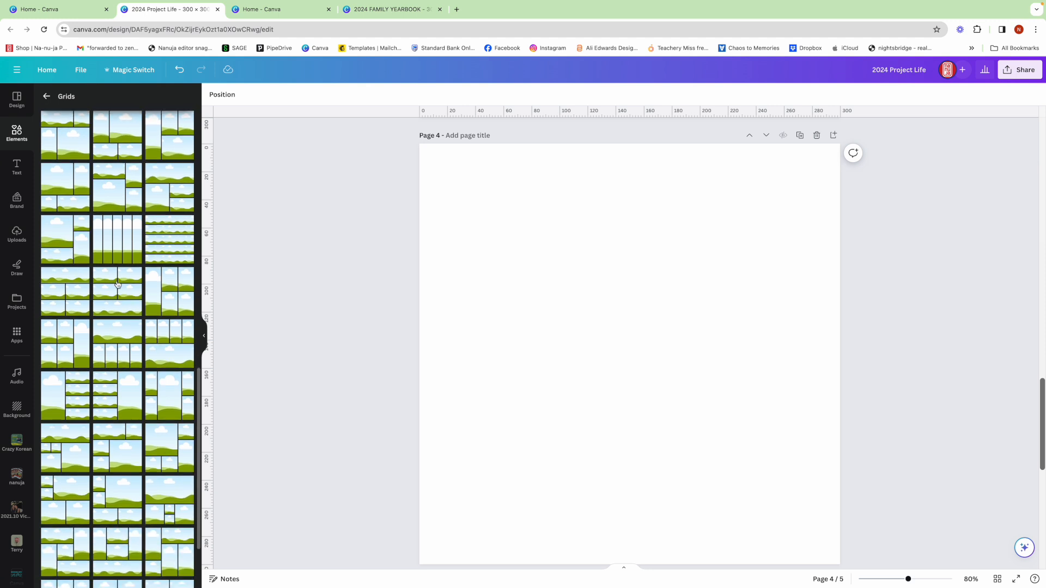
{"action": "scroll", "coordinate": [117, 285], "scroll_direction": "down", "scroll_amount": 1}
{"action": "scroll", "coordinate": [118, 285], "scroll_direction": "down", "scroll_amount": 2}
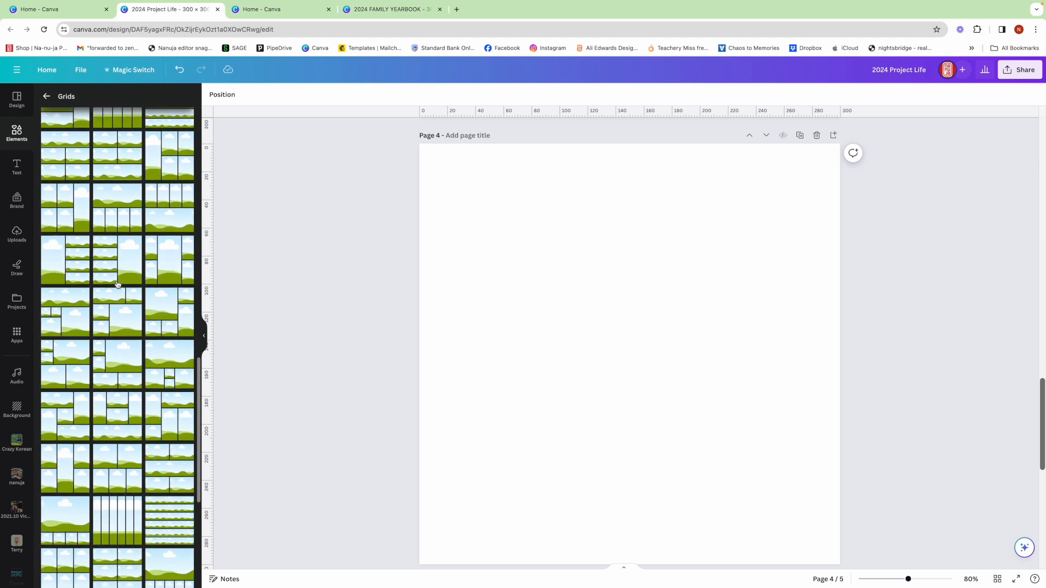
{"action": "scroll", "coordinate": [118, 285], "scroll_direction": "down", "scroll_amount": 3}
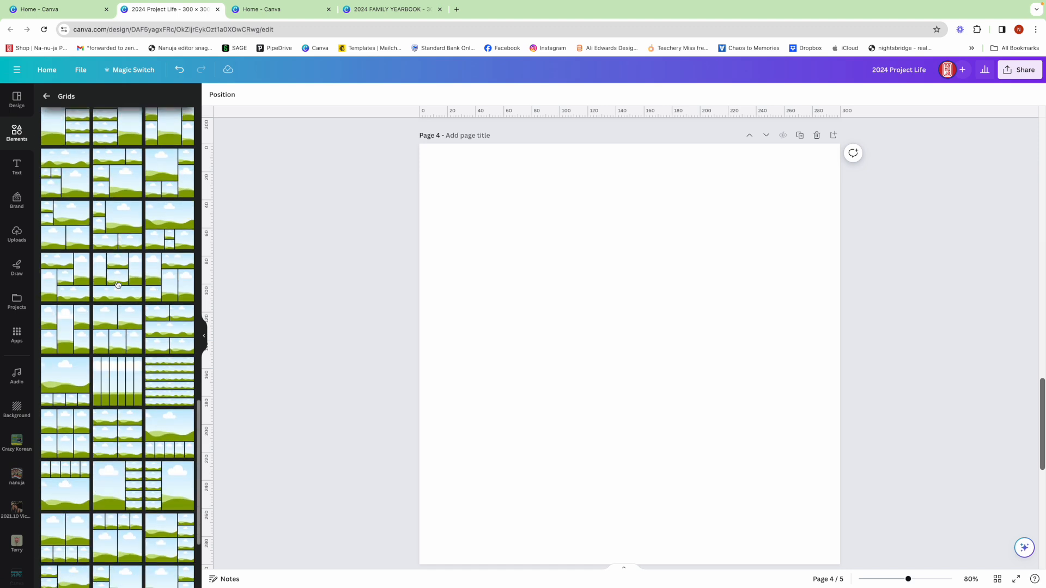
{"action": "scroll", "coordinate": [117, 284], "scroll_direction": "down", "scroll_amount": 2}
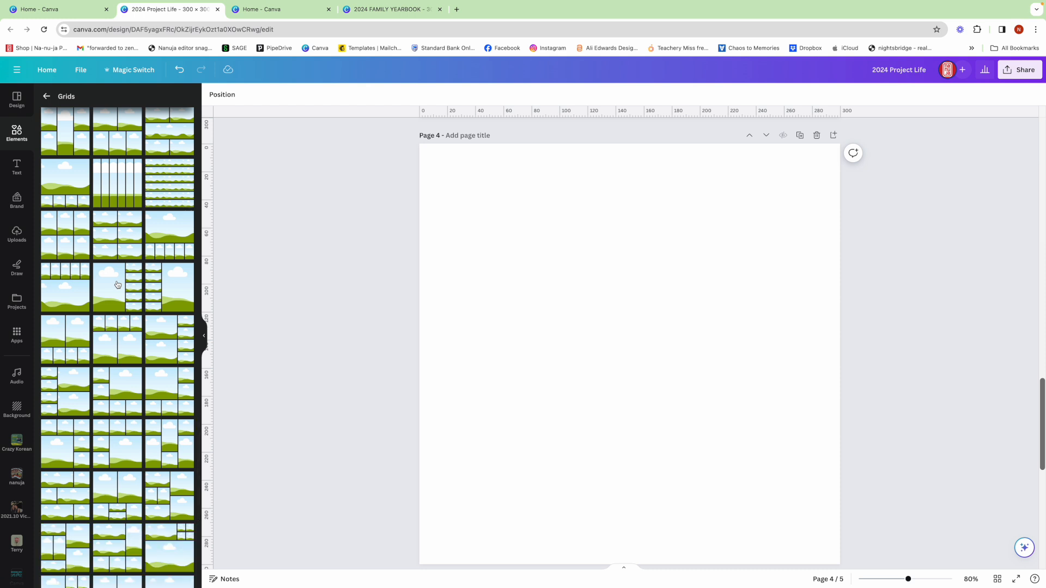
{"action": "scroll", "coordinate": [118, 284], "scroll_direction": "down", "scroll_amount": 2}
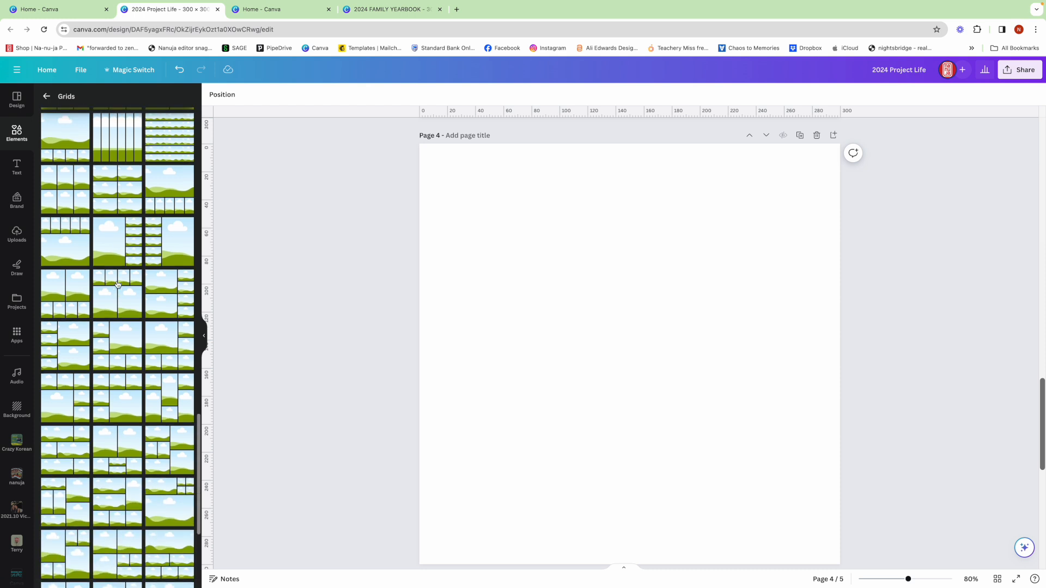
{"action": "scroll", "coordinate": [117, 284], "scroll_direction": "down", "scroll_amount": 3}
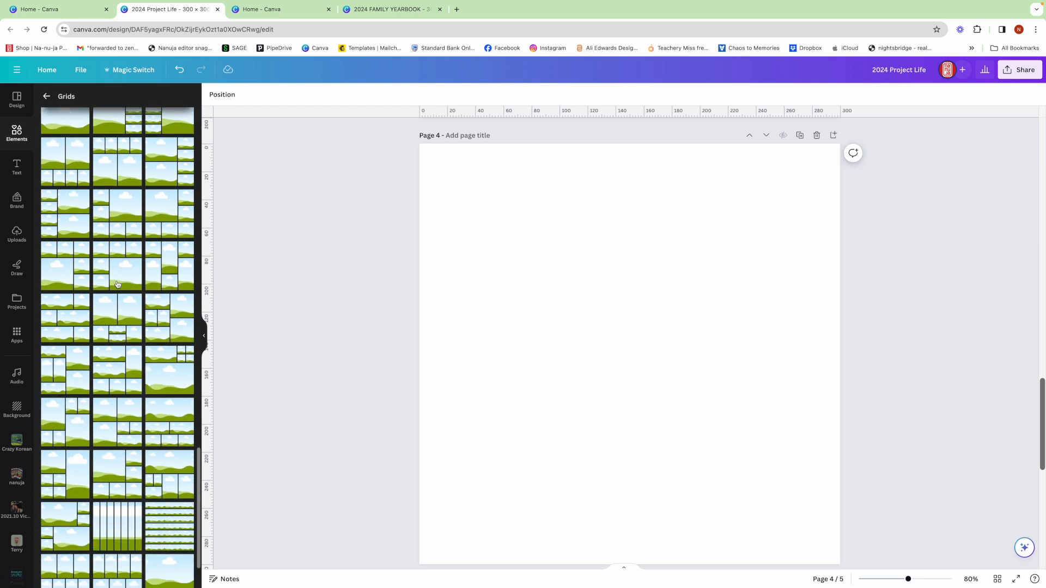
{"action": "scroll", "coordinate": [118, 285], "scroll_direction": "down", "scroll_amount": 2}
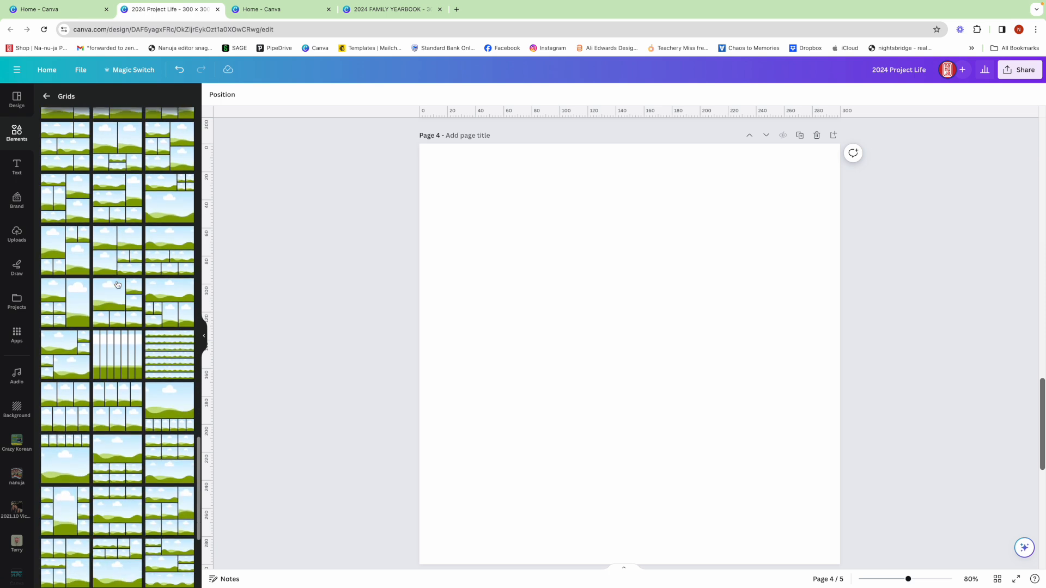
{"action": "scroll", "coordinate": [118, 284], "scroll_direction": "down", "scroll_amount": 3}
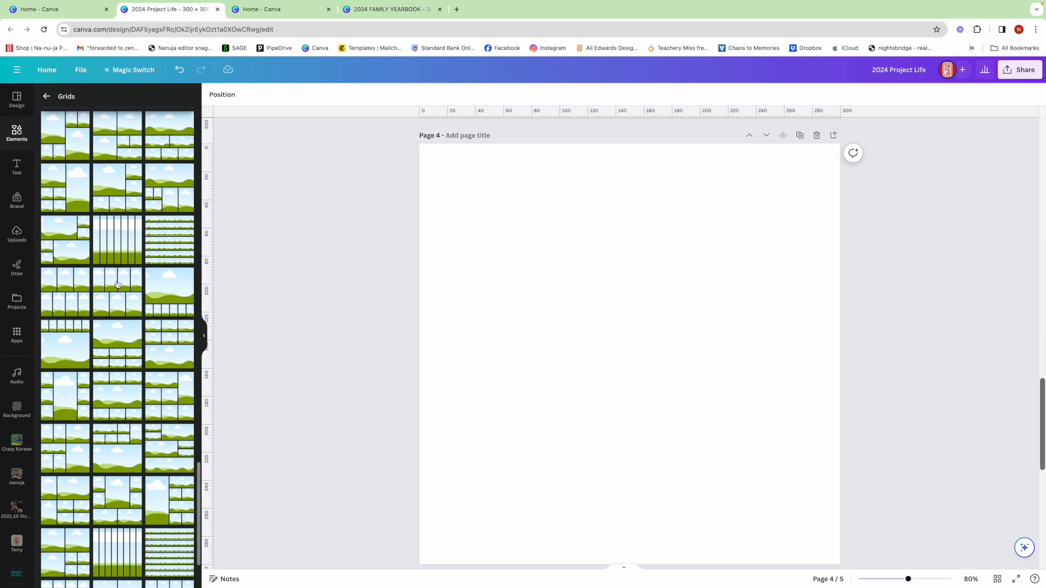
{"action": "scroll", "coordinate": [118, 285], "scroll_direction": "down", "scroll_amount": 1}
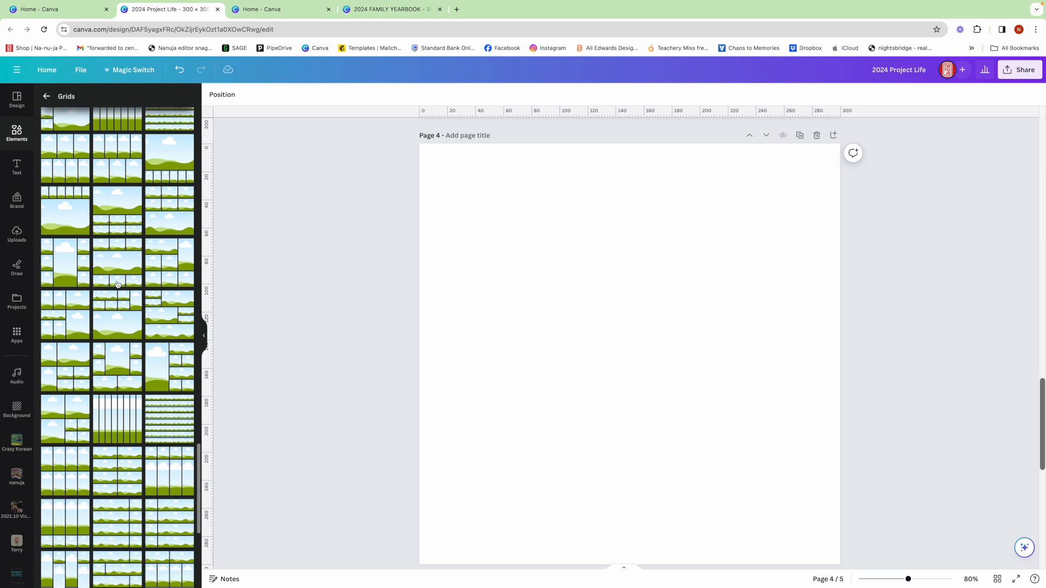
{"action": "scroll", "coordinate": [118, 284], "scroll_direction": "down", "scroll_amount": 1}
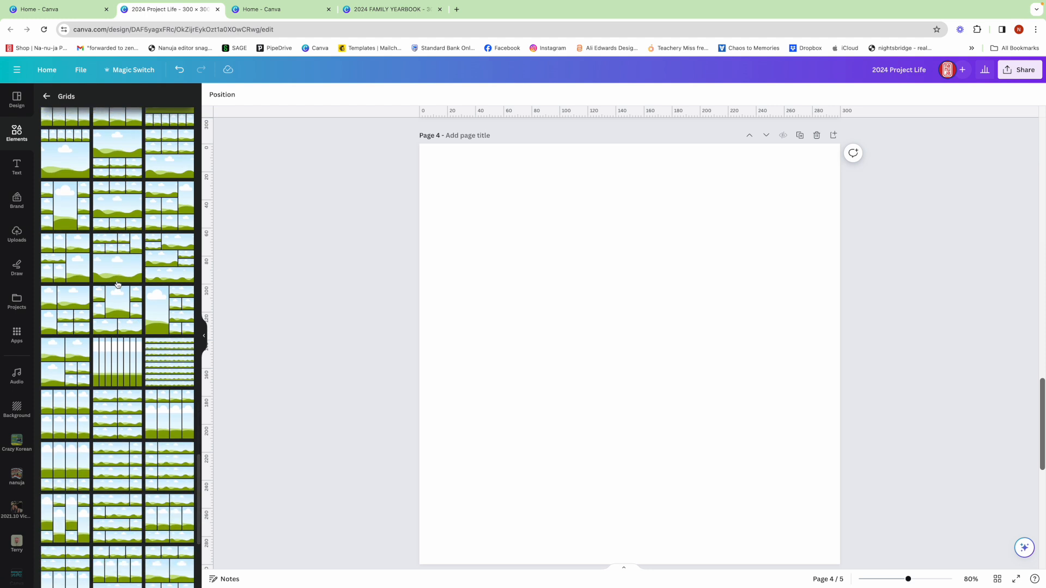
{"action": "scroll", "coordinate": [117, 284], "scroll_direction": "down", "scroll_amount": 1}
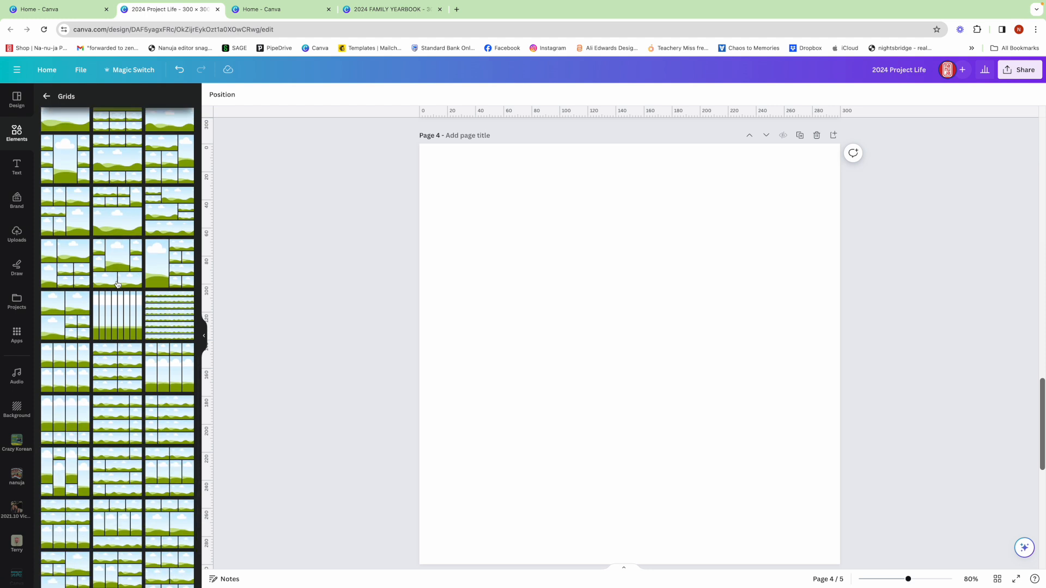
{"action": "scroll", "coordinate": [117, 284], "scroll_direction": "down", "scroll_amount": 1}
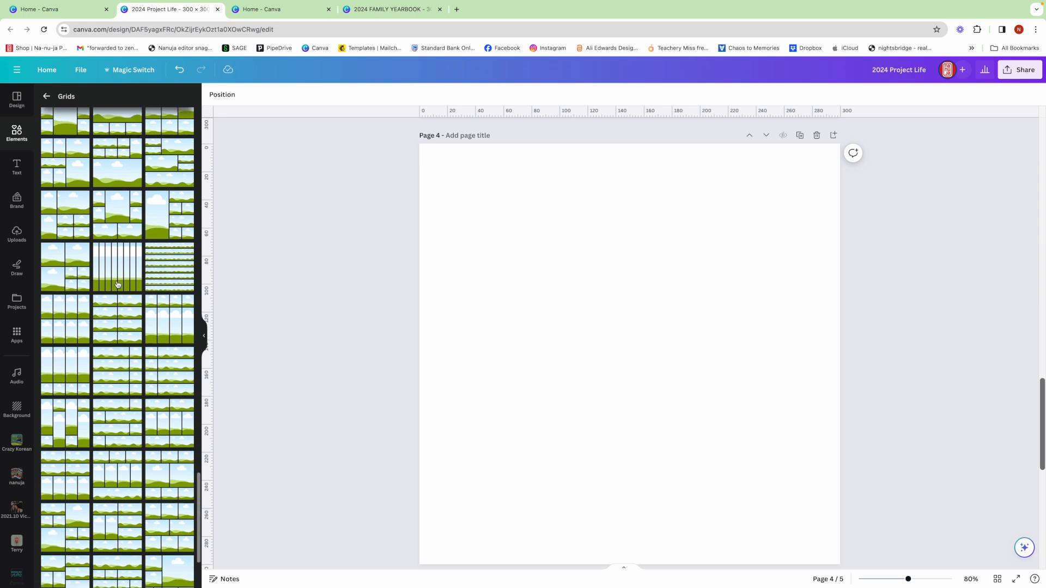
{"action": "scroll", "coordinate": [118, 284], "scroll_direction": "down", "scroll_amount": 2}
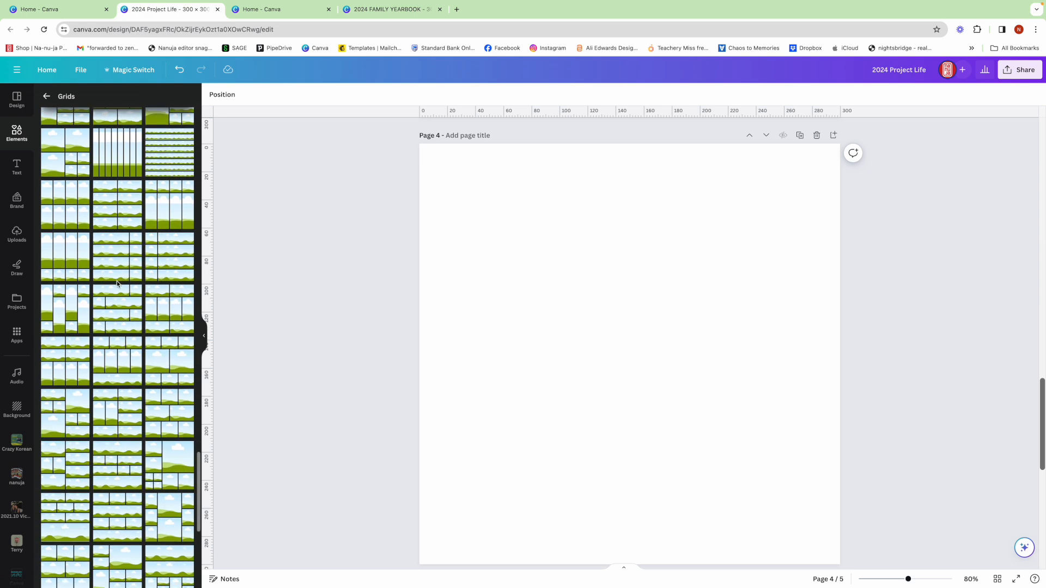
{"action": "scroll", "coordinate": [117, 284], "scroll_direction": "down", "scroll_amount": 2}
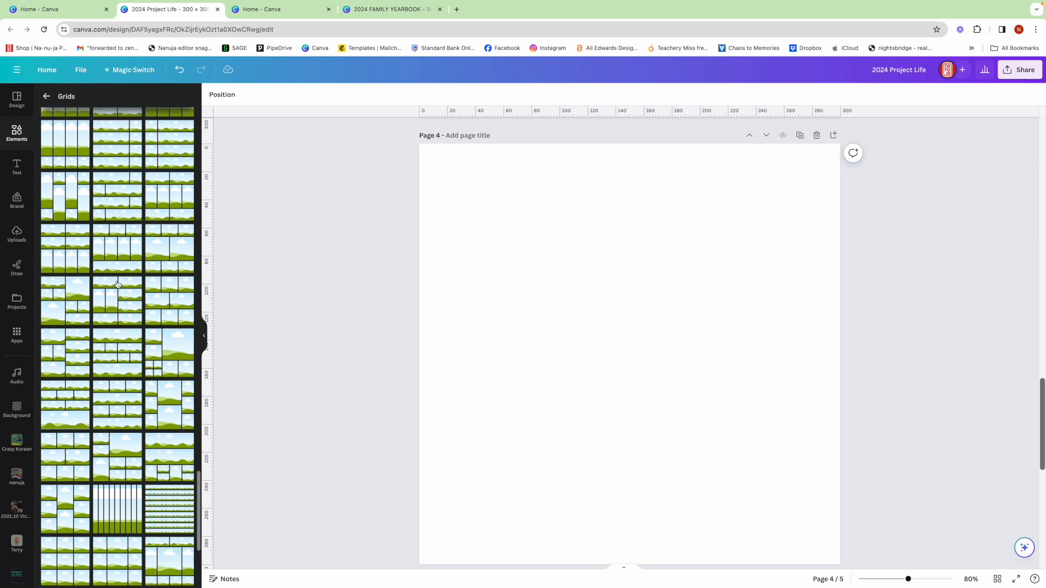
{"action": "scroll", "coordinate": [118, 284], "scroll_direction": "down", "scroll_amount": 1}
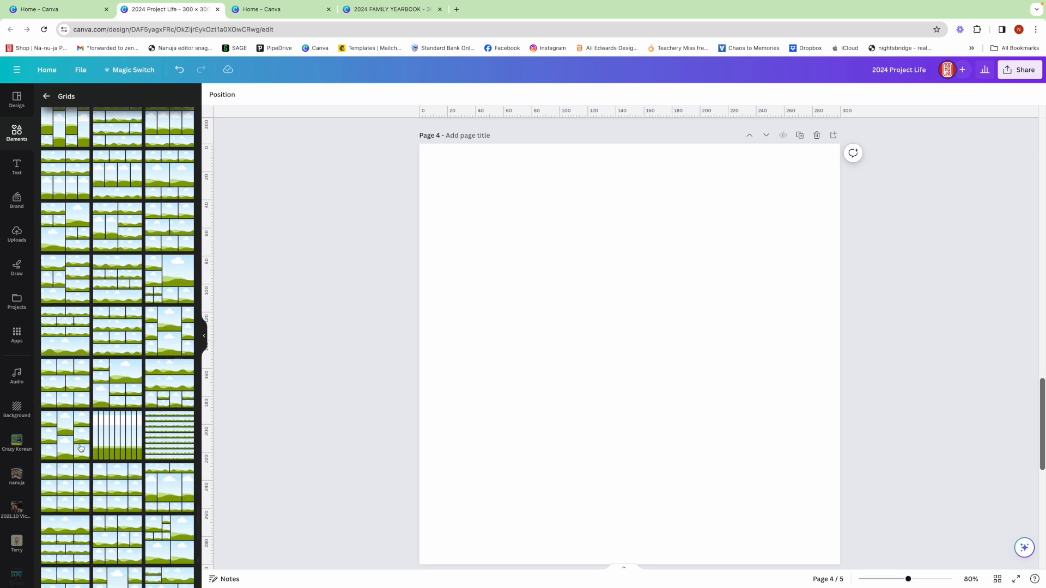
{"action": "left_click", "coordinate": [78, 444]}
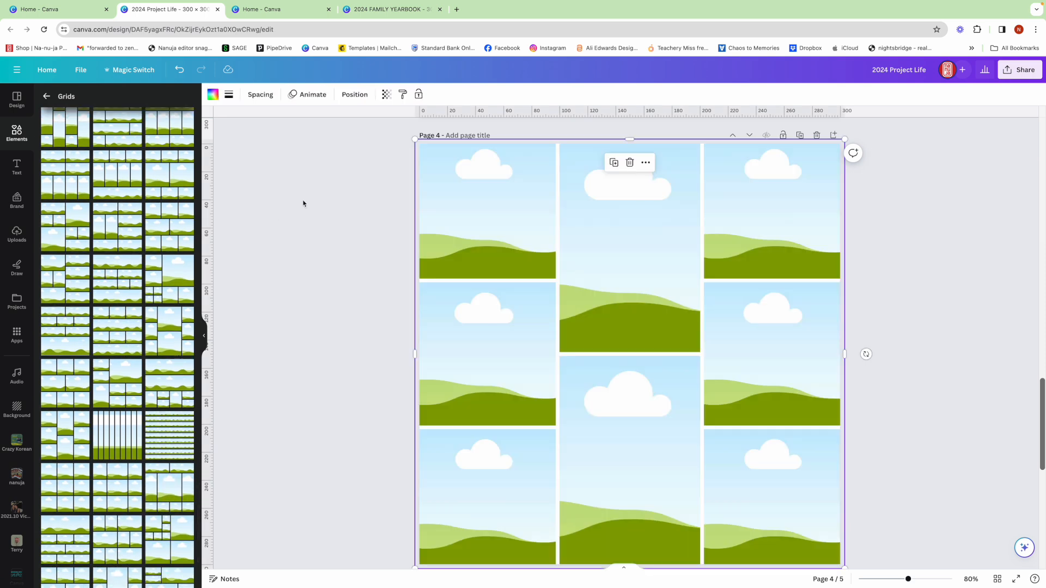
Resize the photo grid so that its edges align exactly with the edges of page 4
{"action": "left_click_drag", "start_coordinate": [414, 137], "coordinate": [420, 143]}
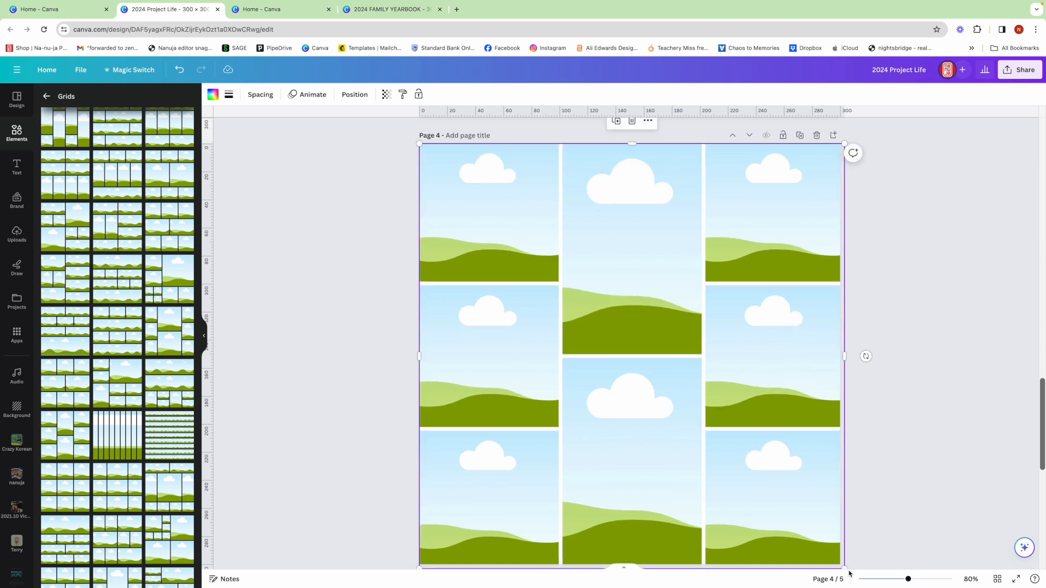
{"action": "left_click_drag", "start_coordinate": [845, 568], "coordinate": [840, 564]}
{"action": "left_click", "coordinate": [861, 530]}
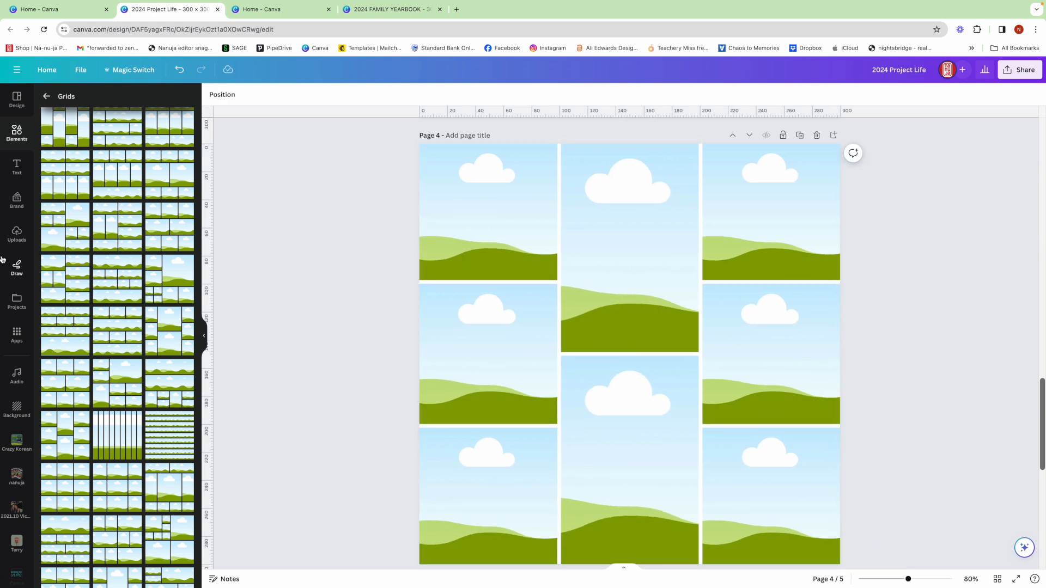
Place the peace-sign selfie from 2024 Yearbook source in the grid's upper-left frame and shift its crop to include the sky
{"action": "left_click", "coordinate": [17, 301]}
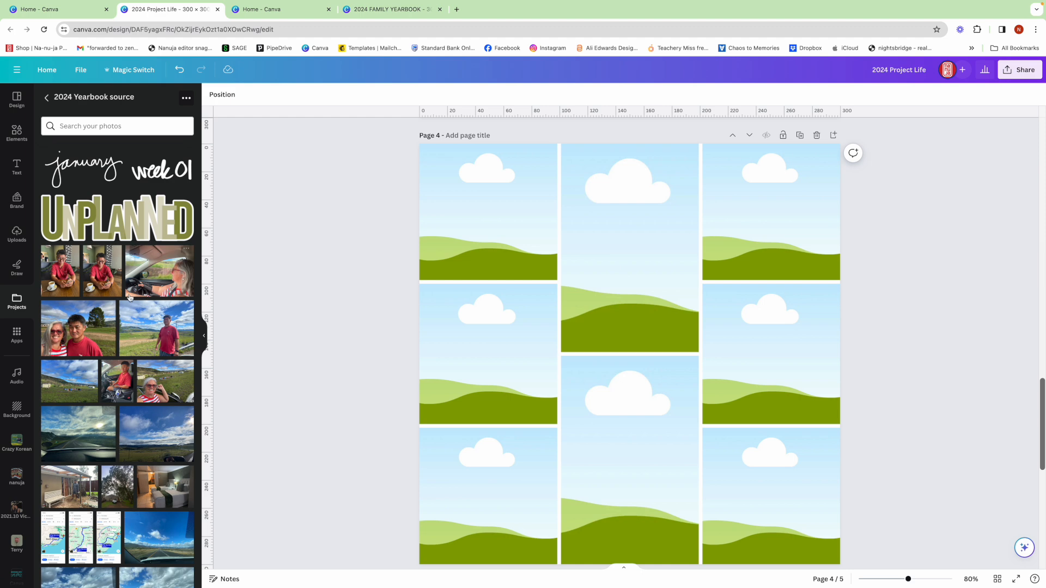
{"action": "scroll", "coordinate": [133, 322], "scroll_direction": "down", "scroll_amount": 5}
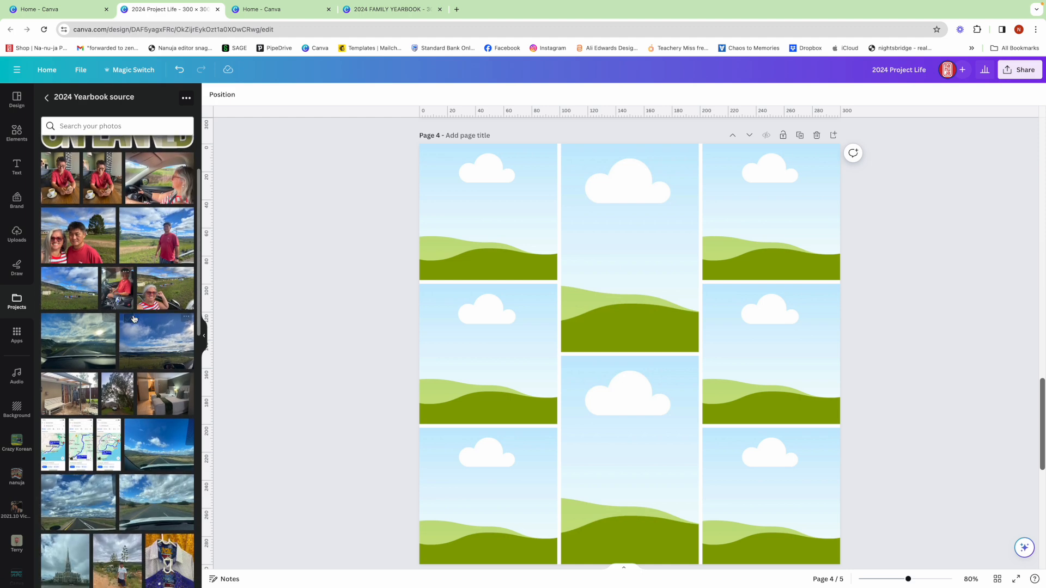
{"action": "scroll", "coordinate": [134, 319], "scroll_direction": "down", "scroll_amount": 3}
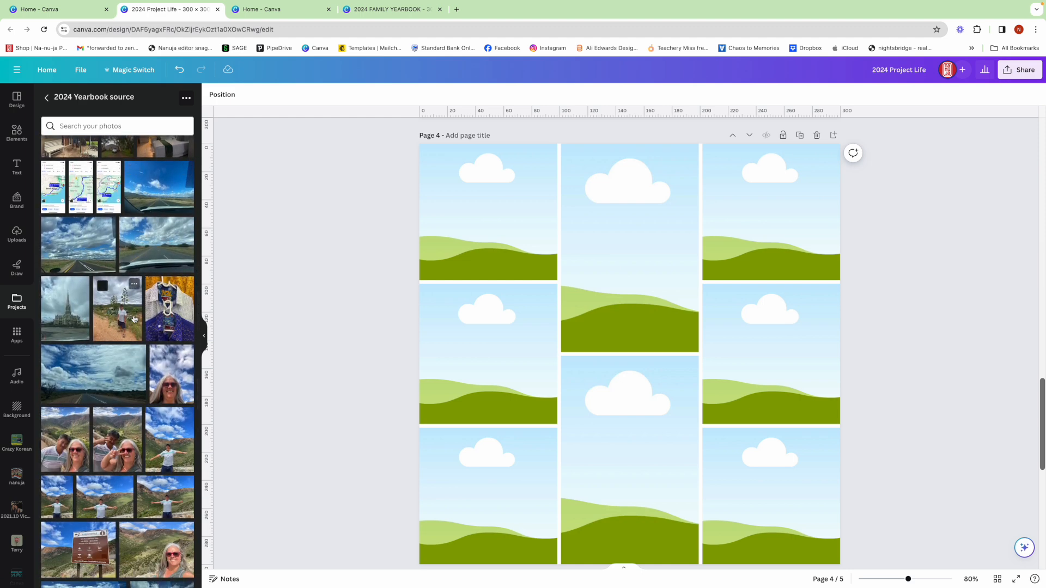
{"action": "left_click_drag", "start_coordinate": [117, 439], "coordinate": [473, 265]}
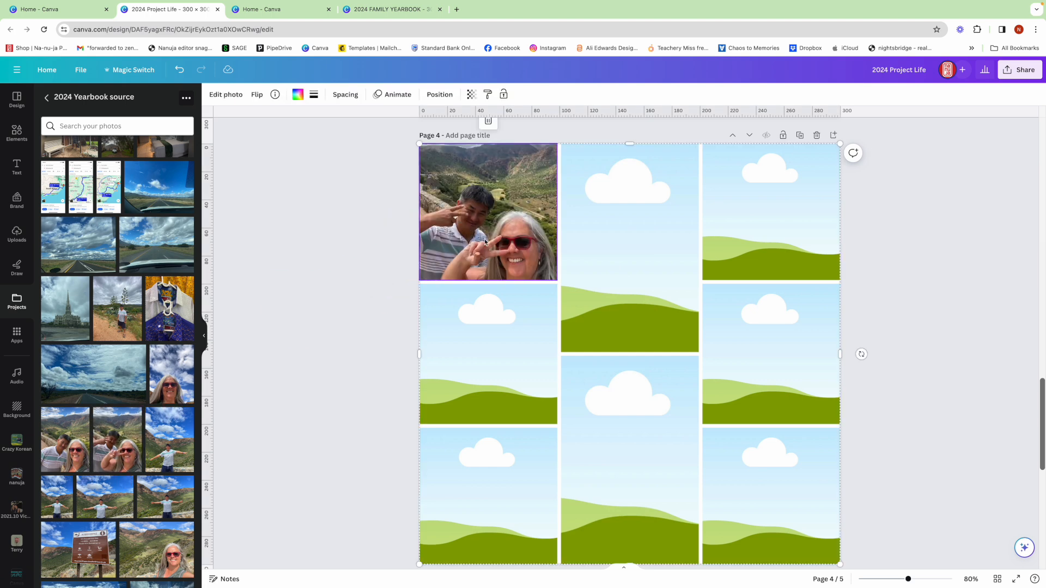
{"action": "double_click", "coordinate": [485, 240]}
{"action": "left_click_drag", "start_coordinate": [485, 240], "coordinate": [485, 248]}
{"action": "left_click", "coordinate": [322, 262]}
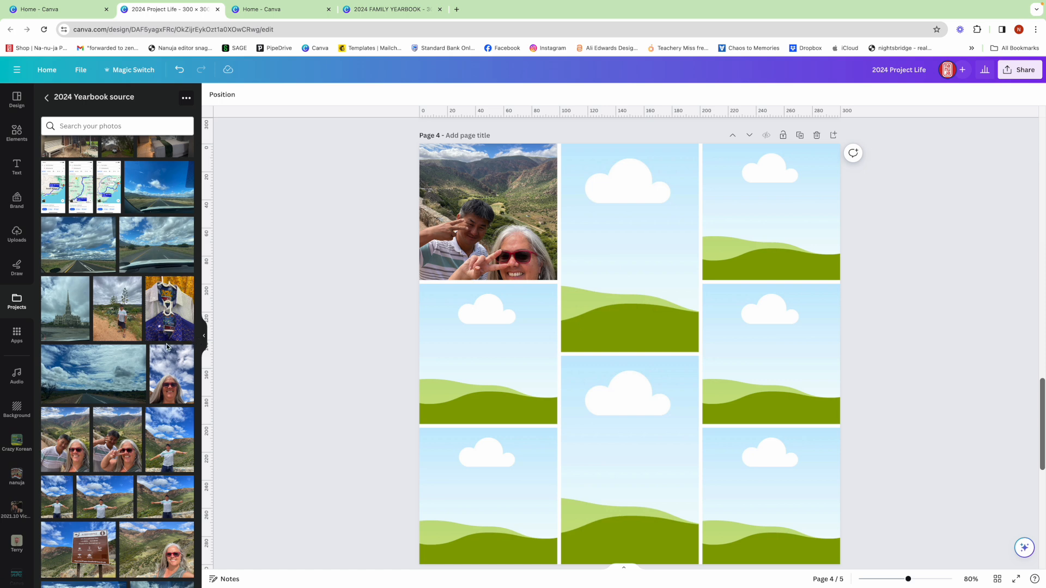
Fill the left column's middle frame with the cloudy road photo and its bottom frame with the twin-bed bedroom photo
{"action": "left_click_drag", "start_coordinate": [96, 256], "coordinate": [480, 342]}
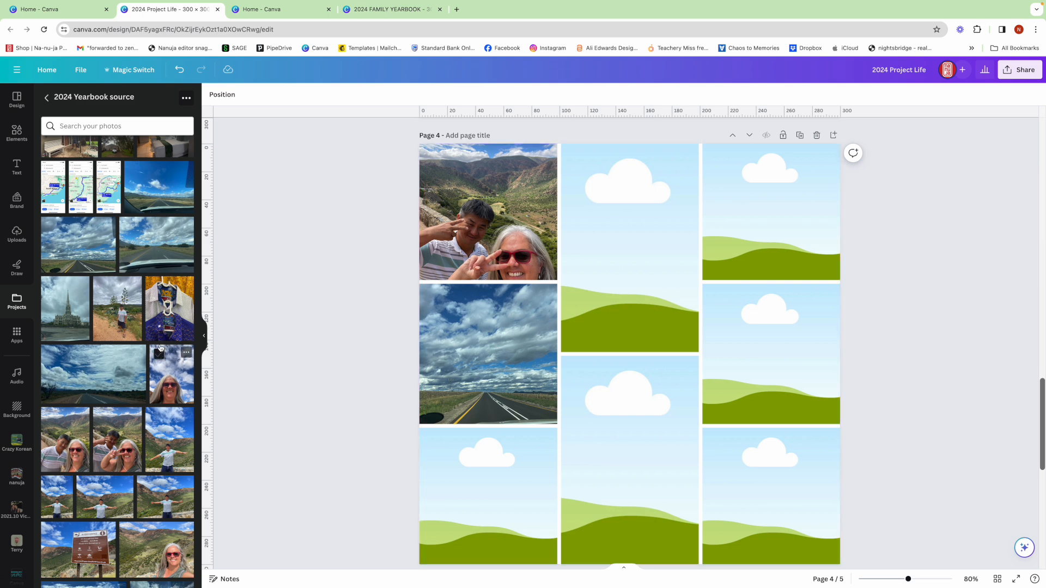
{"action": "scroll", "coordinate": [161, 343], "scroll_direction": "up", "scroll_amount": 5}
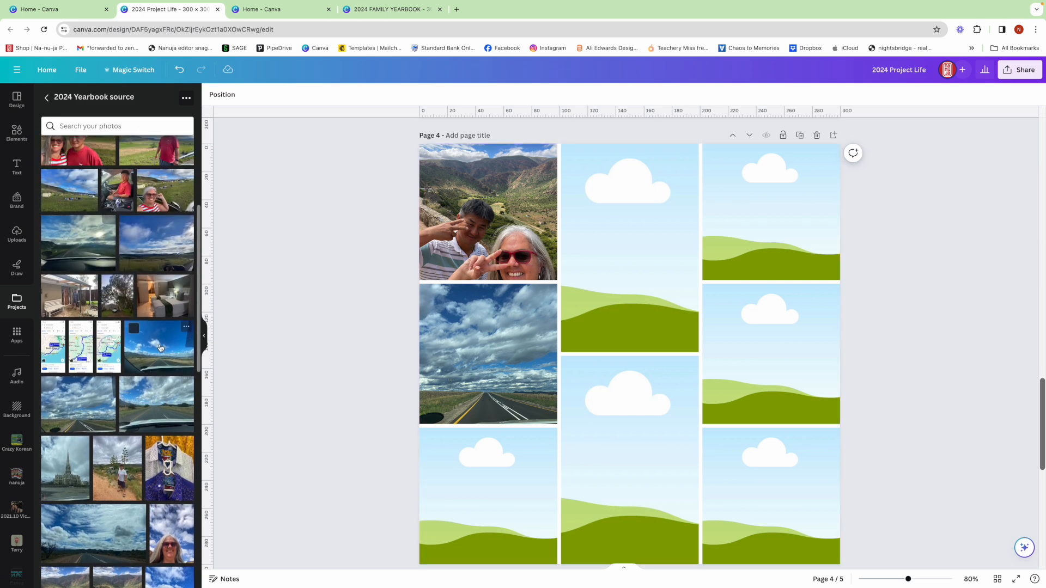
{"action": "left_click_drag", "start_coordinate": [167, 327], "coordinate": [497, 492]}
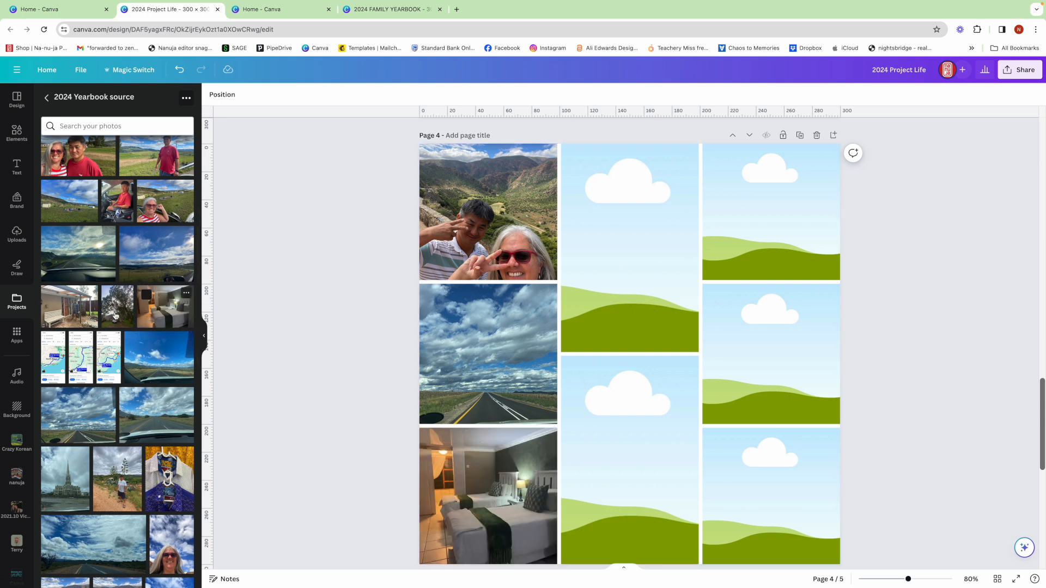
Place the photo of the white car parked under tall trees in both tall frames of the middle column
{"action": "left_click_drag", "start_coordinate": [138, 311], "coordinate": [675, 248]}
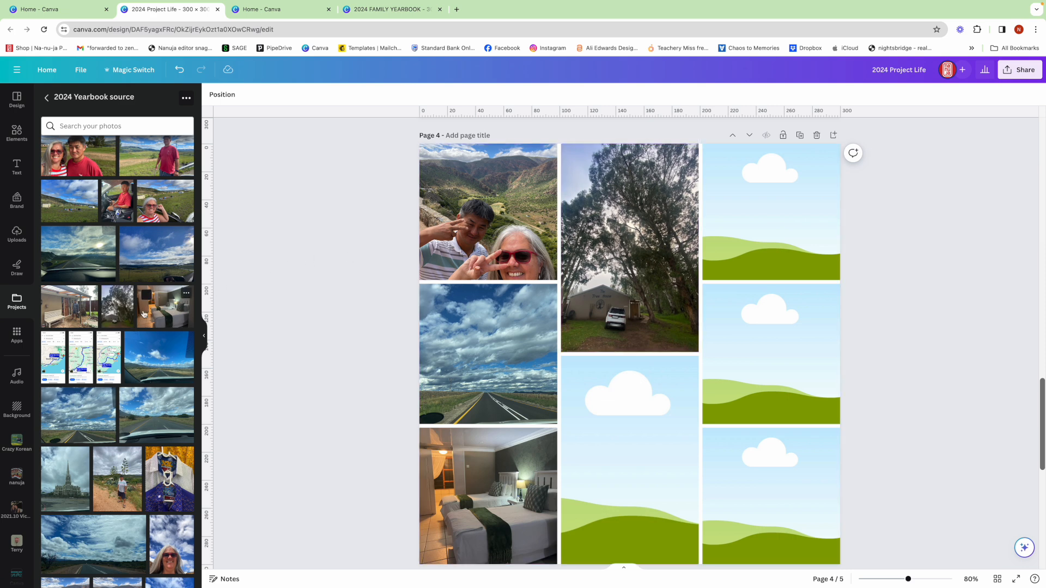
{"action": "left_click_drag", "start_coordinate": [125, 314], "coordinate": [591, 414]}
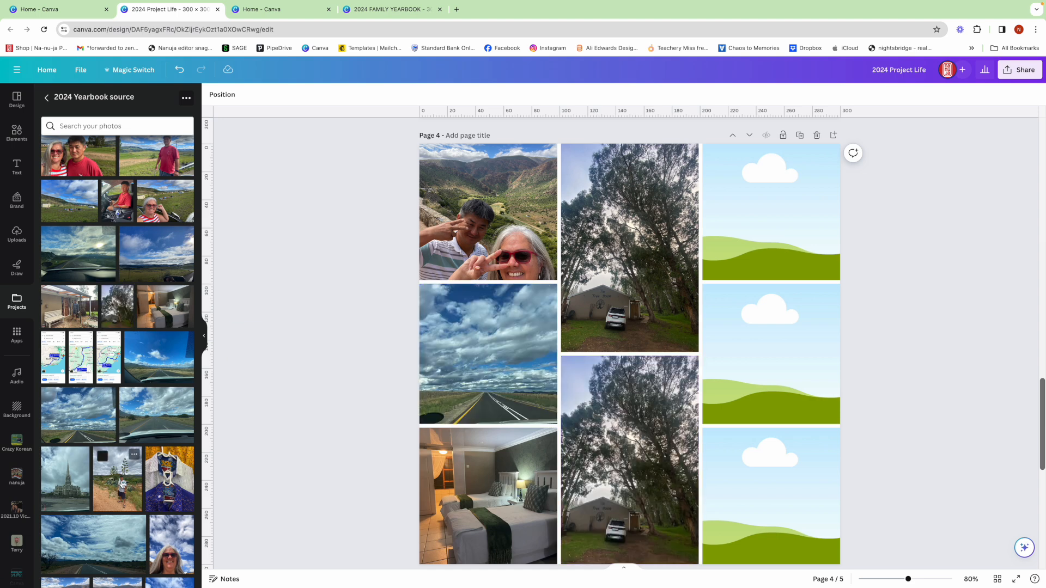
Replace the middle column's upper photo with the man standing on the gravel path, and enlarge its crop to centre him more
{"action": "left_click_drag", "start_coordinate": [123, 482], "coordinate": [598, 262]}
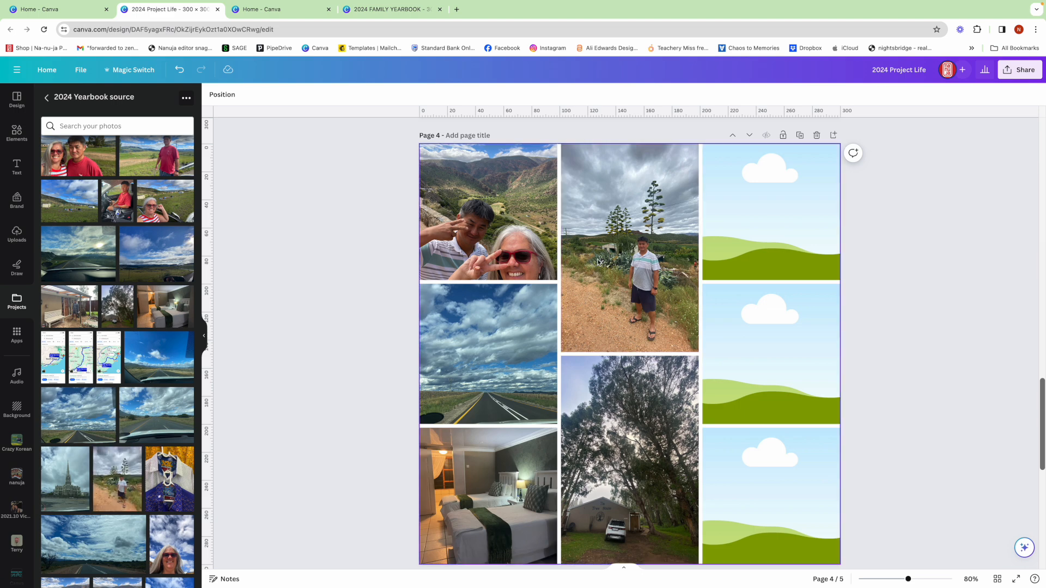
{"action": "double_click", "coordinate": [625, 266]}
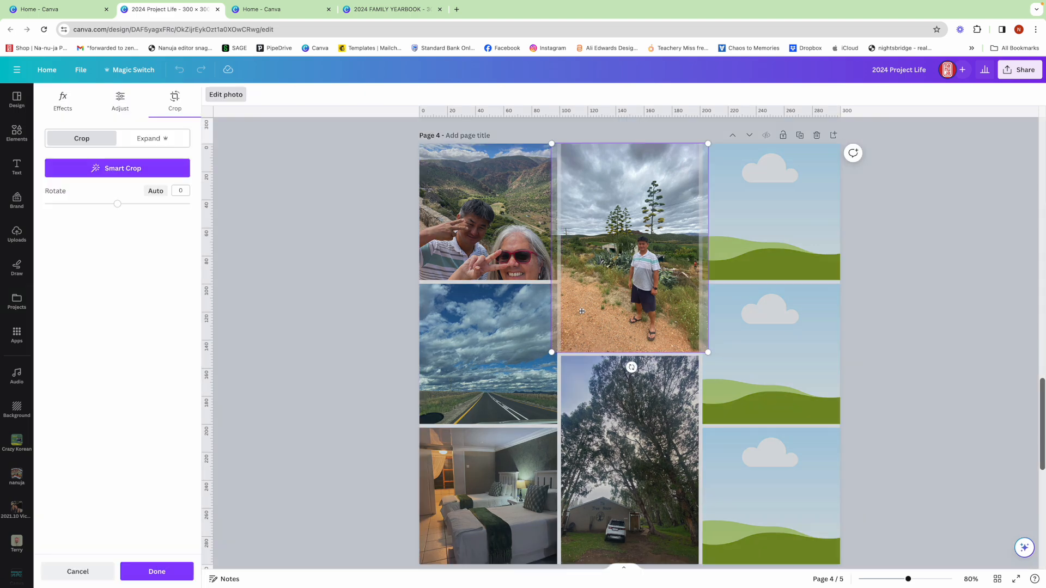
{"action": "left_click_drag", "start_coordinate": [555, 353], "coordinate": [544, 361]}
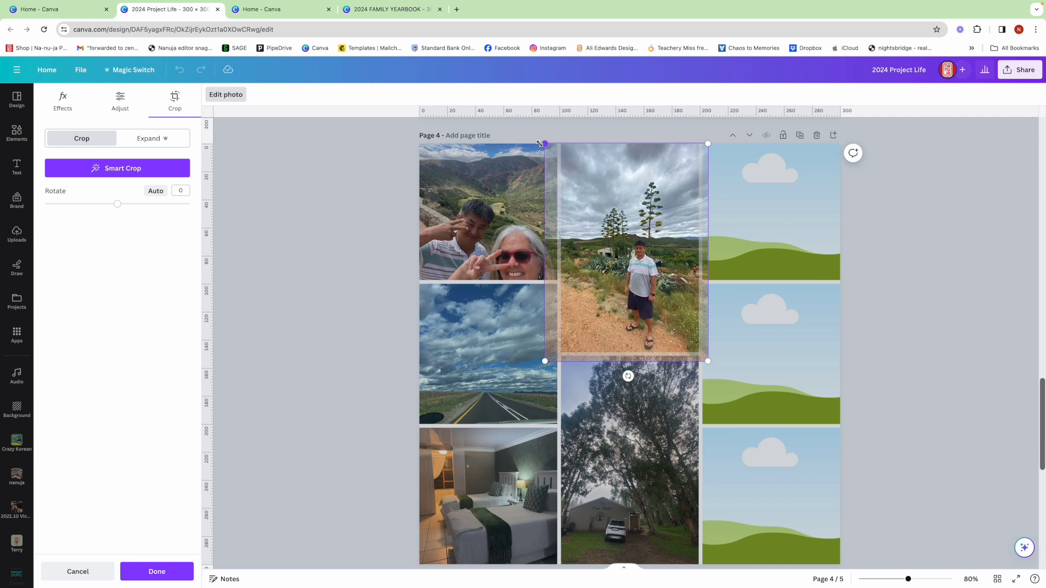
{"action": "left_click_drag", "start_coordinate": [545, 143], "coordinate": [537, 100]}
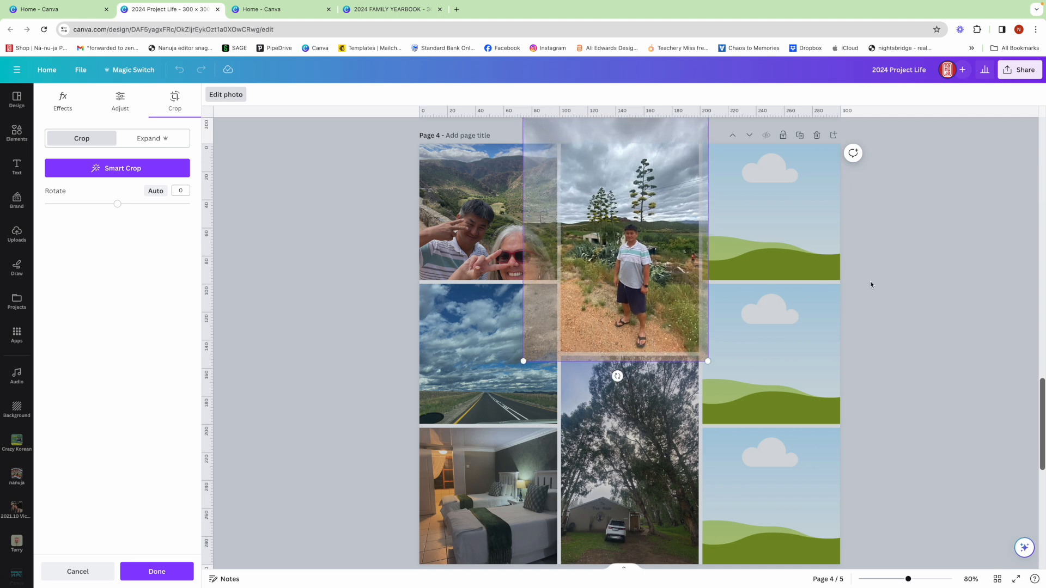
{"action": "left_click", "coordinate": [877, 285]}
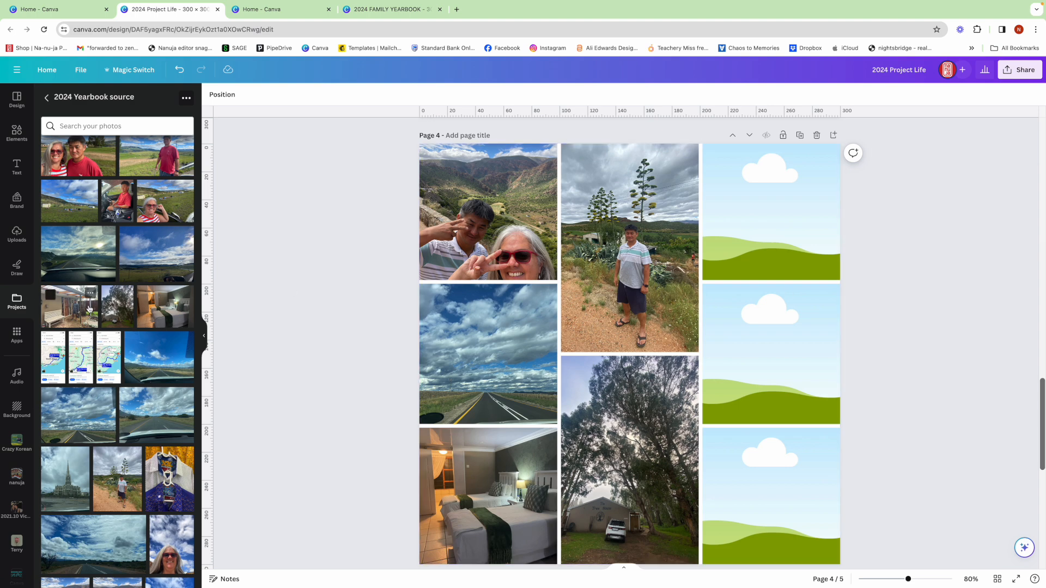
Fill the right column's upper frame with the red-shirted man at the coffee table and its middle frame with the green hillside landscape
{"action": "scroll", "coordinate": [88, 309], "scroll_direction": "up", "scroll_amount": 5}
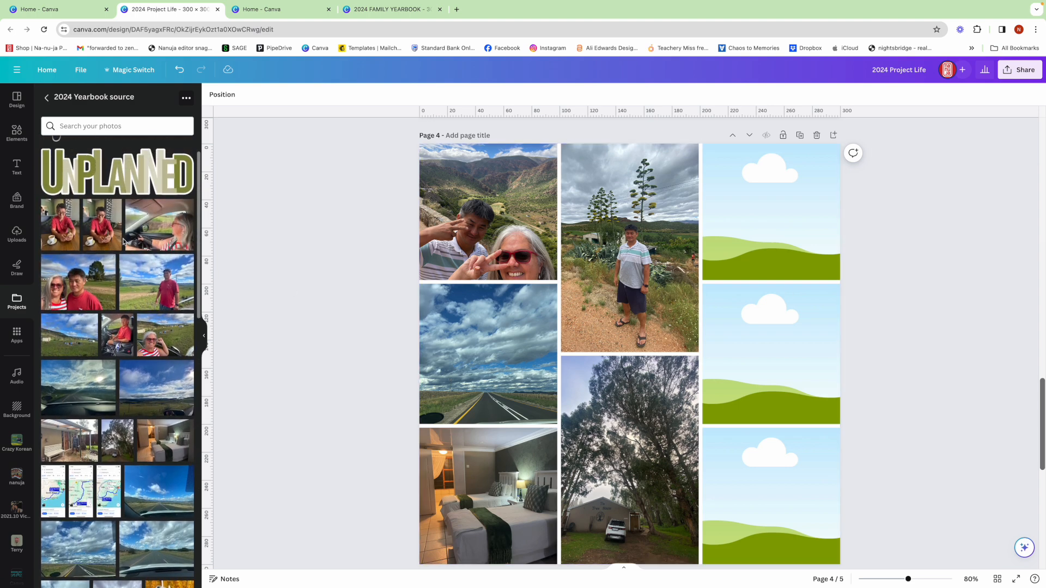
{"action": "left_click_drag", "start_coordinate": [112, 237], "coordinate": [801, 196]}
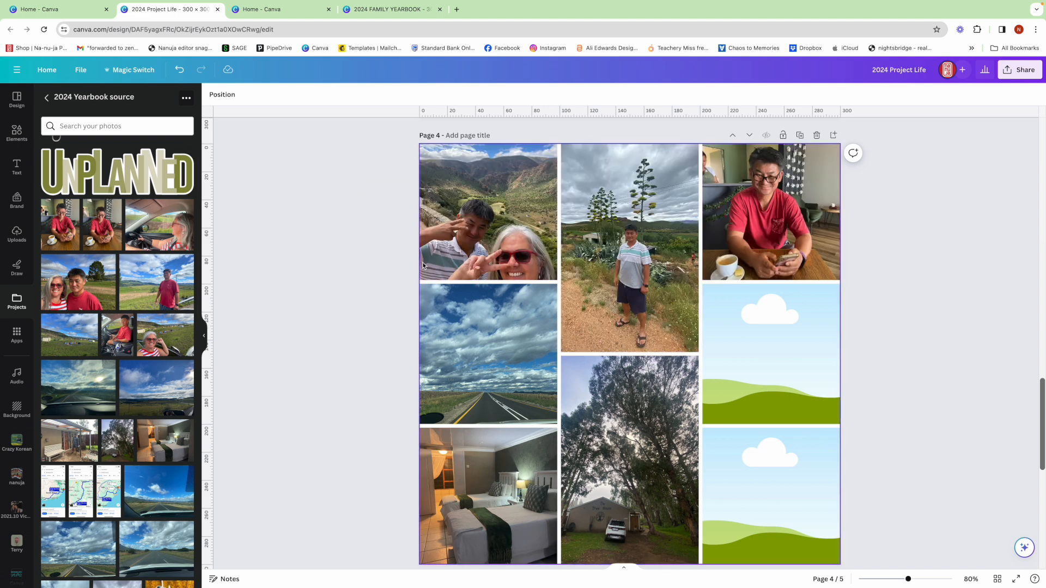
{"action": "left_click_drag", "start_coordinate": [84, 334], "coordinate": [792, 325]}
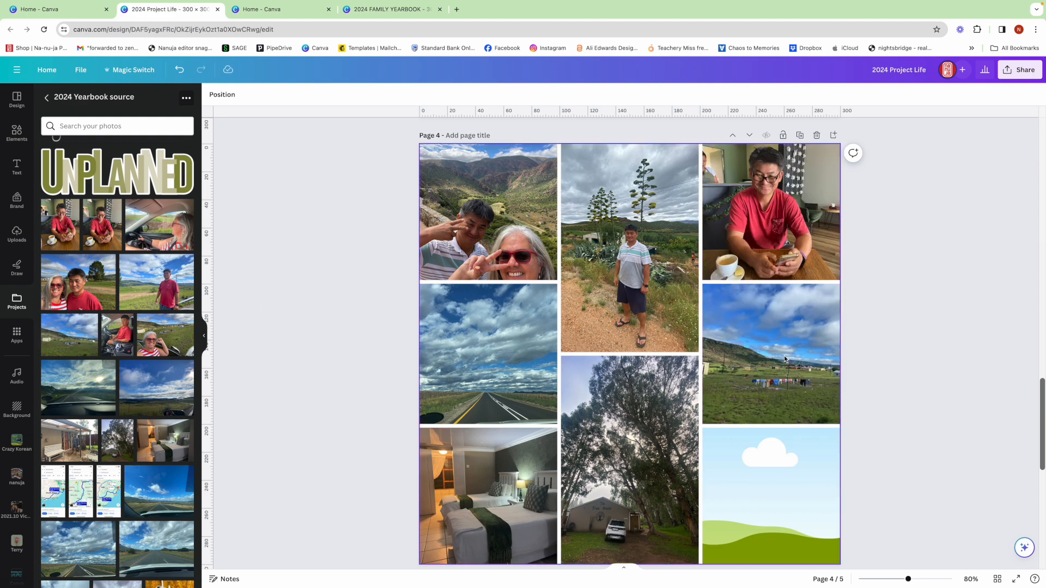
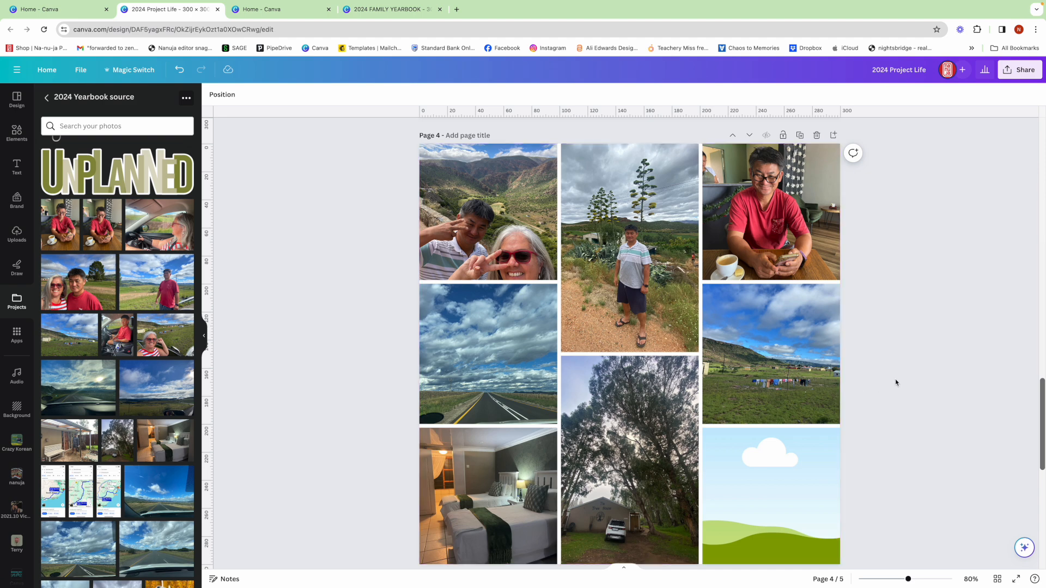
Fill the empty lower-right grid cell on page 4 with the photo of the couple outdoors, keeping the couple within the crop
{"action": "scroll", "coordinate": [895, 382], "scroll_direction": "down", "scroll_amount": 2}
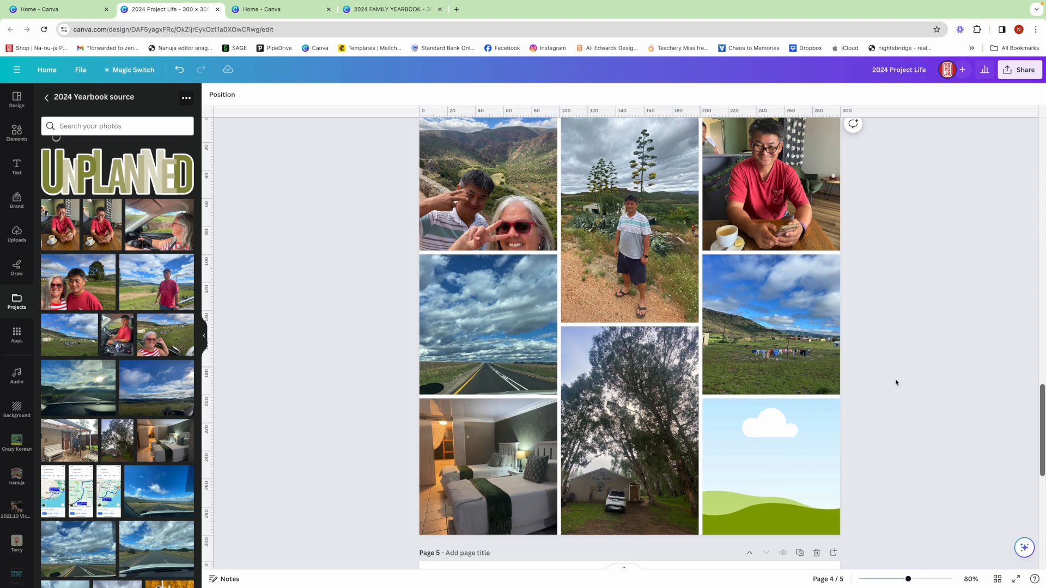
{"action": "left_click_drag", "start_coordinate": [86, 296], "coordinate": [783, 484]}
{"action": "double_click", "coordinate": [771, 485]}
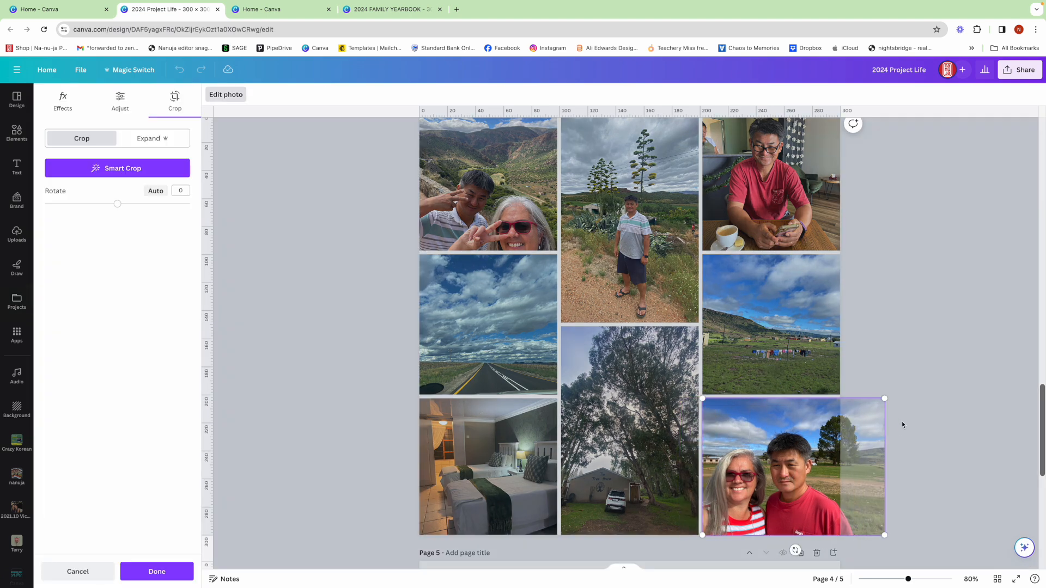
{"action": "left_click", "coordinate": [904, 416]}
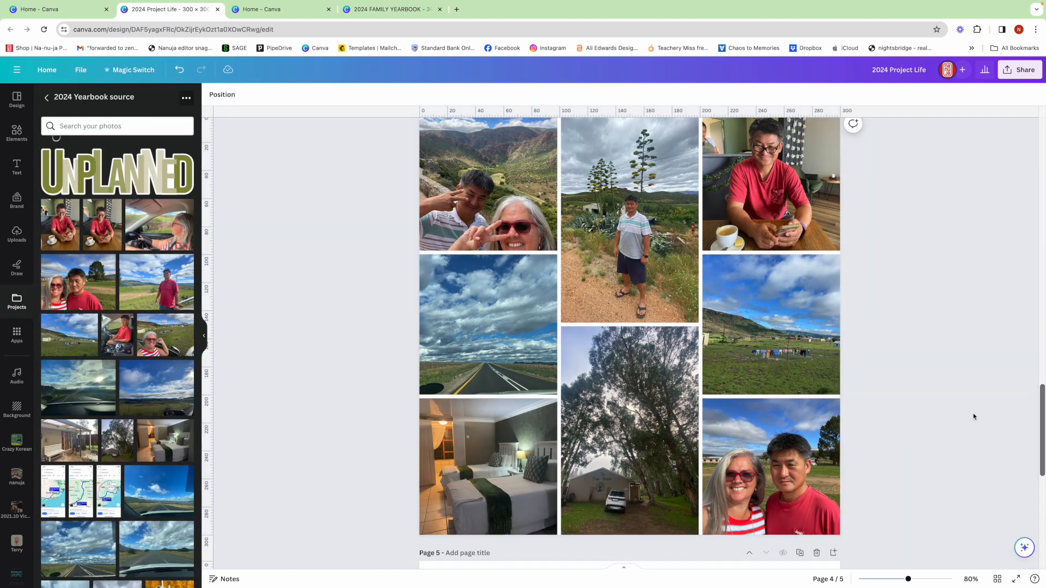
Review the filled photo grid on page 4 from its upper edge to the lower row
{"action": "left_click_drag", "start_coordinate": [1041, 413], "coordinate": [1041, 404]}
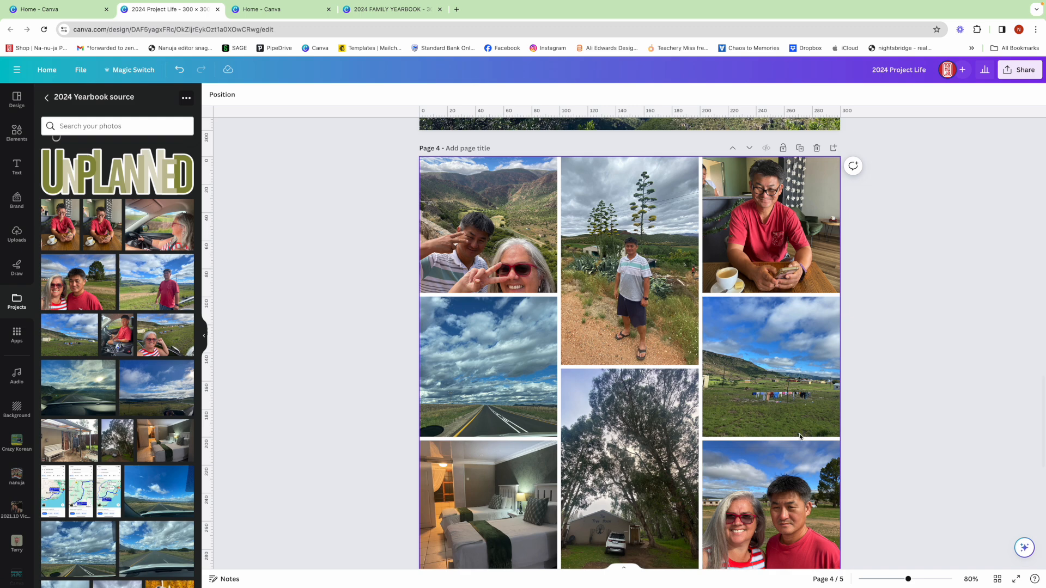
{"action": "scroll", "coordinate": [959, 397], "scroll_direction": "down", "scroll_amount": 1}
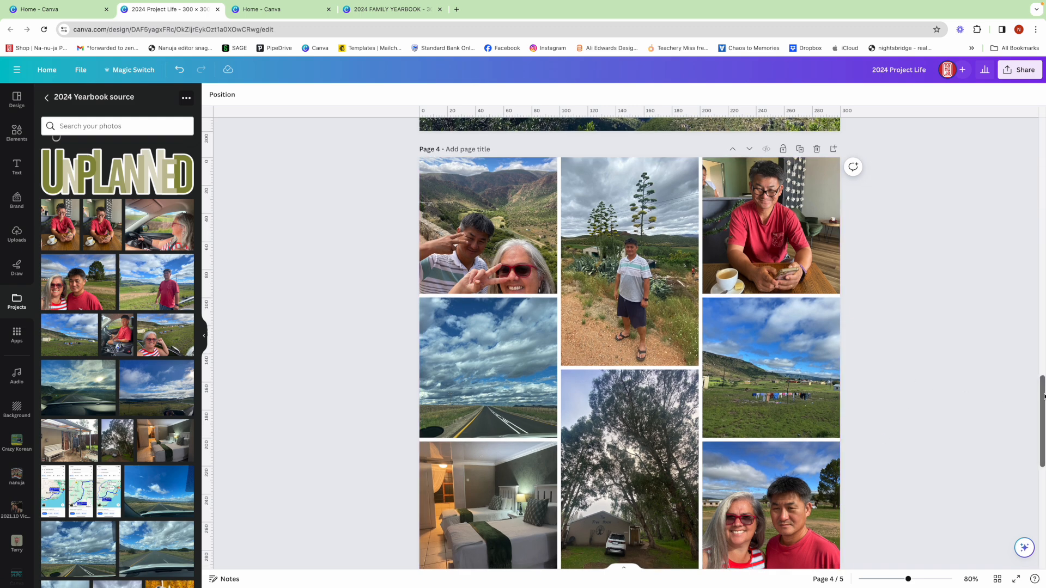
{"action": "scroll", "coordinate": [1044, 396], "scroll_direction": "down", "scroll_amount": 2}
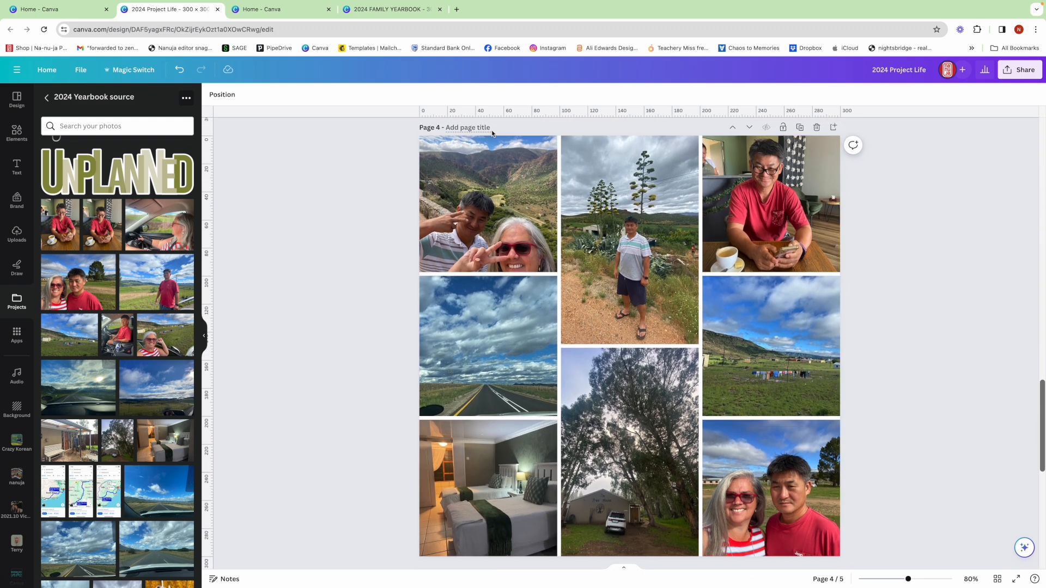
{"action": "scroll", "coordinate": [495, 338], "scroll_direction": "down", "scroll_amount": 1}
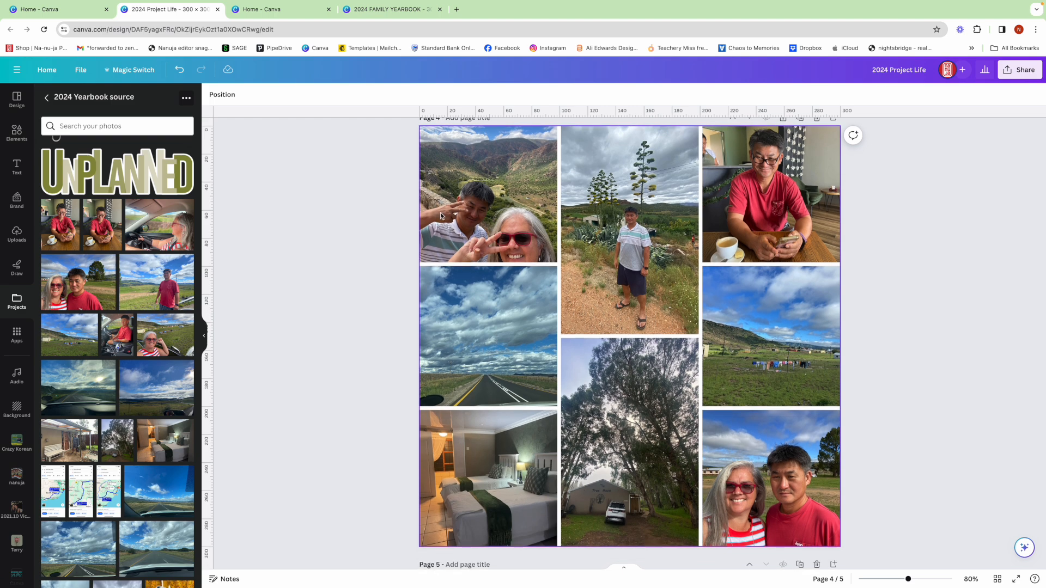
{"action": "scroll", "coordinate": [612, 461], "scroll_direction": "up", "scroll_amount": 1}
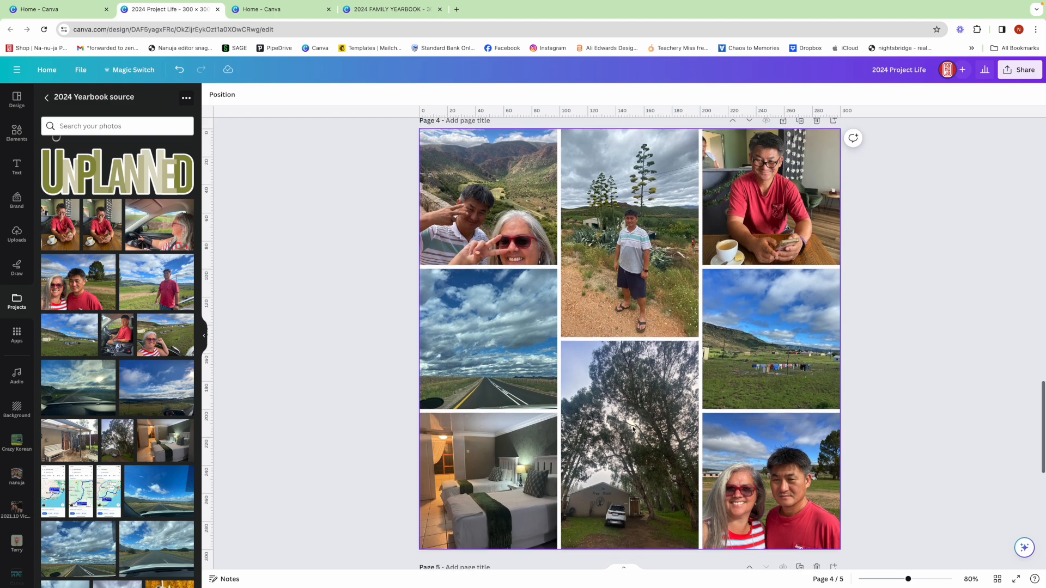
{"action": "scroll", "coordinate": [897, 422], "scroll_direction": "down", "scroll_amount": 1}
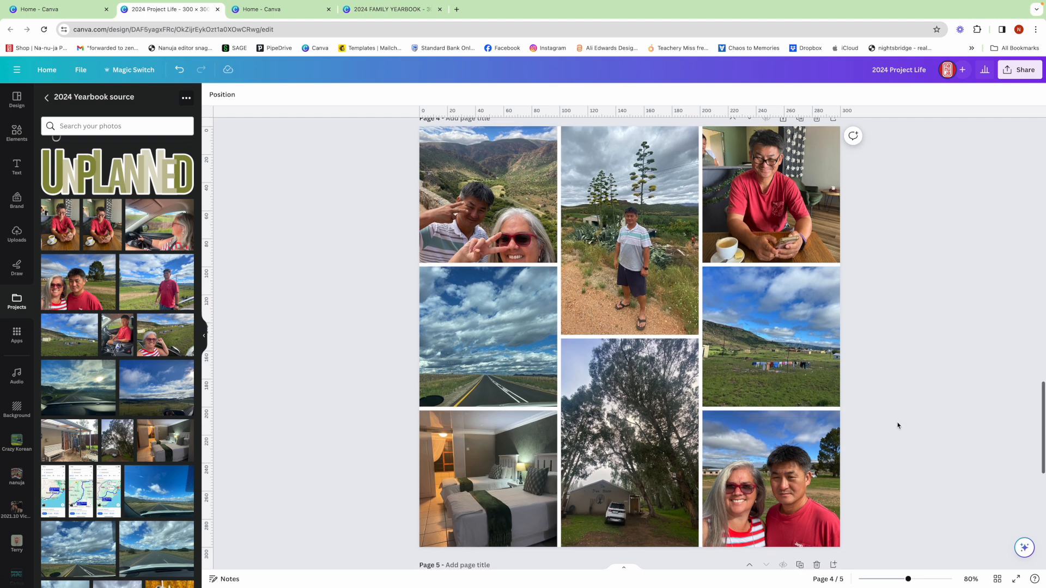
{"action": "scroll", "coordinate": [909, 424], "scroll_direction": "down", "scroll_amount": 1}
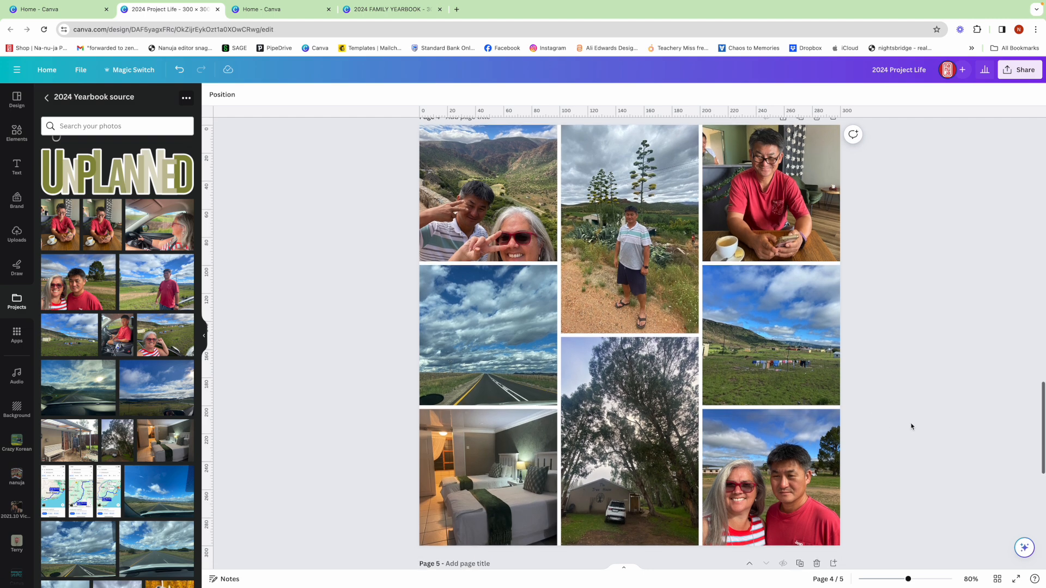
{"action": "scroll", "coordinate": [912, 426], "scroll_direction": "up", "scroll_amount": 1}
{"action": "scroll", "coordinate": [913, 426], "scroll_direction": "down", "scroll_amount": 1}
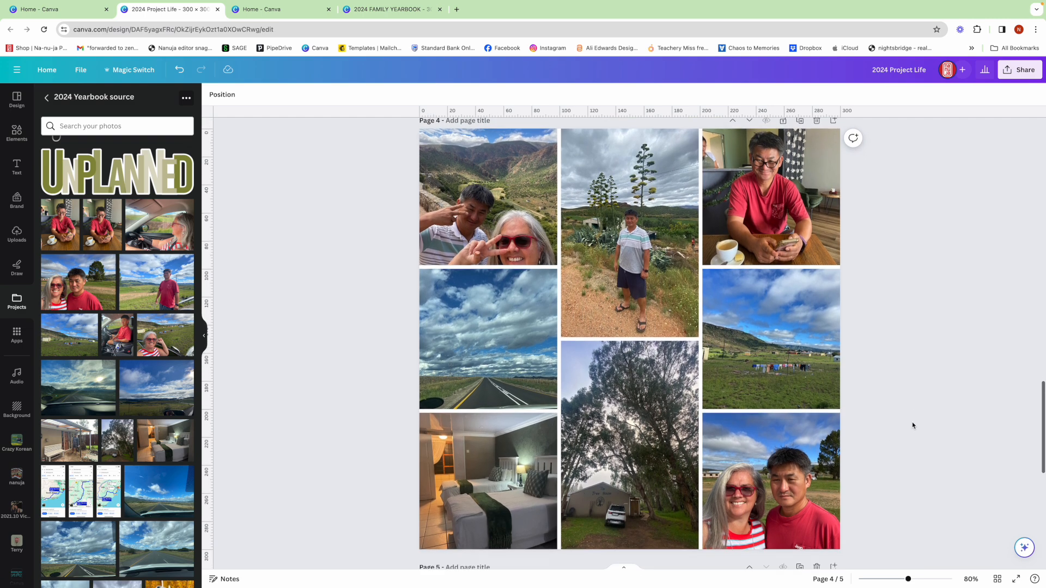
Duplicate page 1 in the page overview, move the copy in front of the blank last page and open it
{"action": "left_click", "coordinate": [999, 580]}
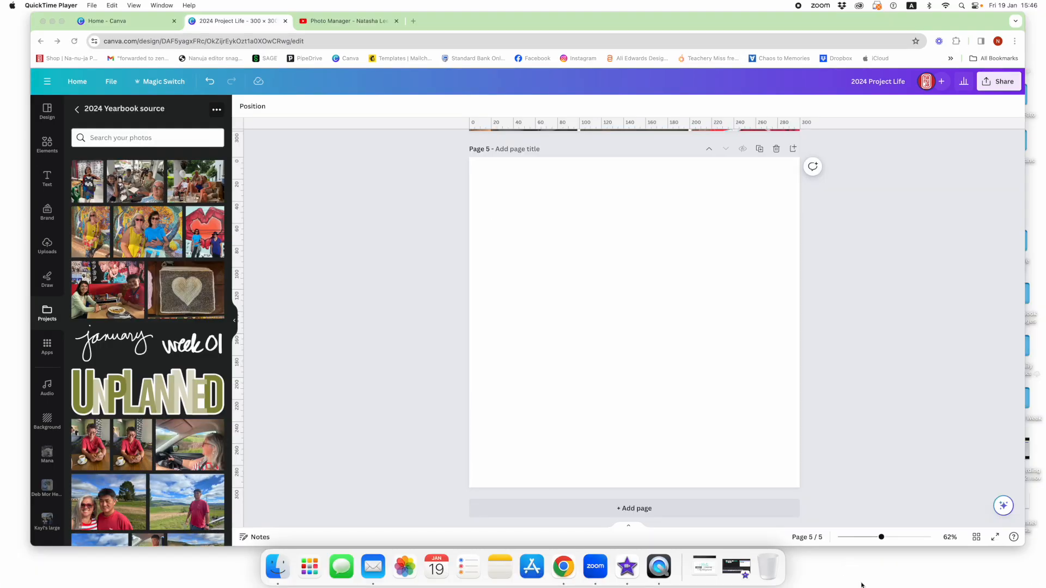
{"action": "left_click", "coordinate": [978, 540]}
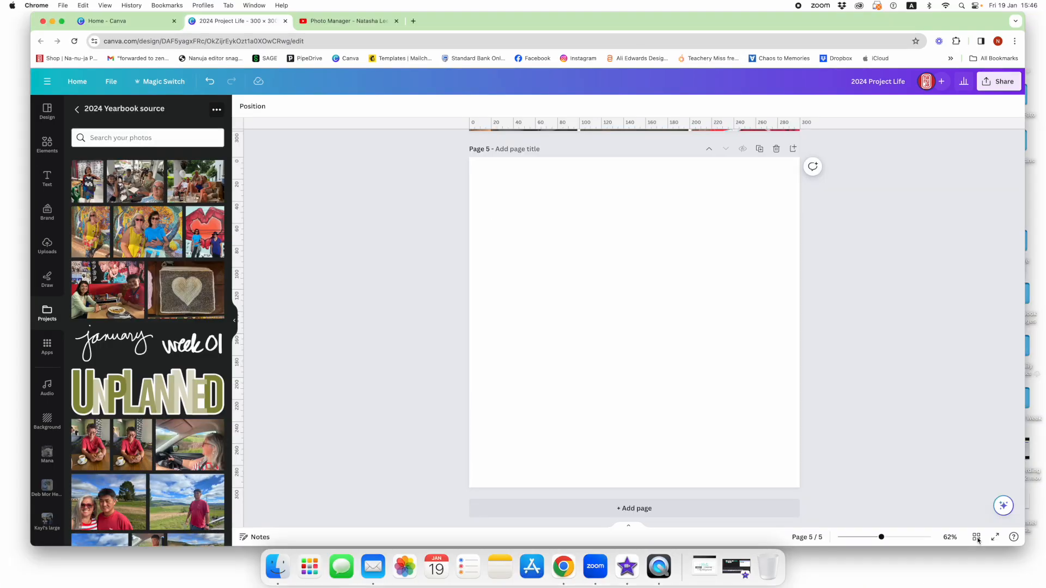
{"action": "left_click", "coordinate": [977, 538]}
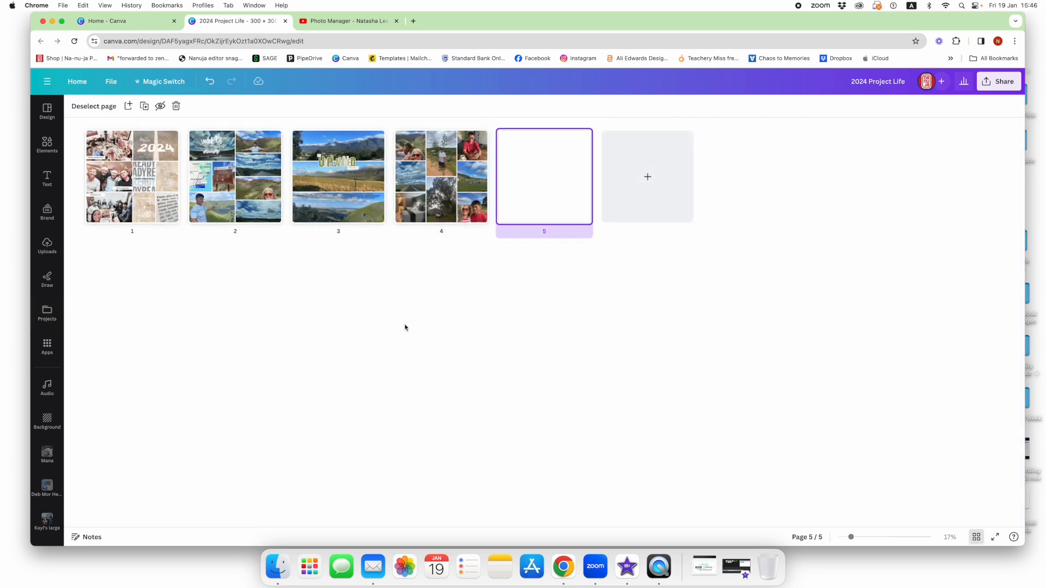
{"action": "left_click", "coordinate": [169, 137]}
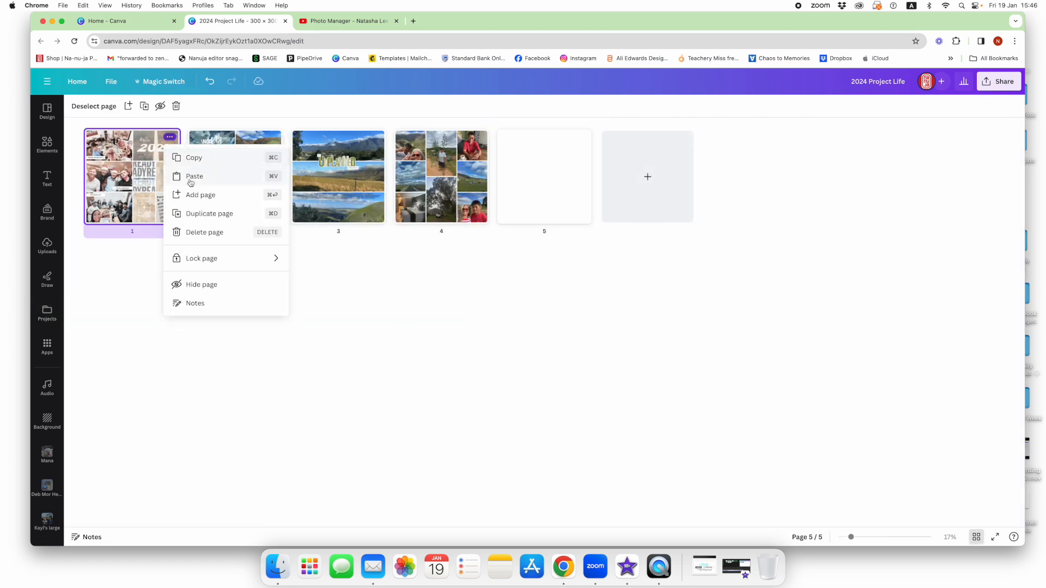
{"action": "left_click", "coordinate": [198, 213]}
{"action": "left_click_drag", "start_coordinate": [241, 174], "coordinate": [621, 179]}
{"action": "double_click", "coordinate": [573, 188]}
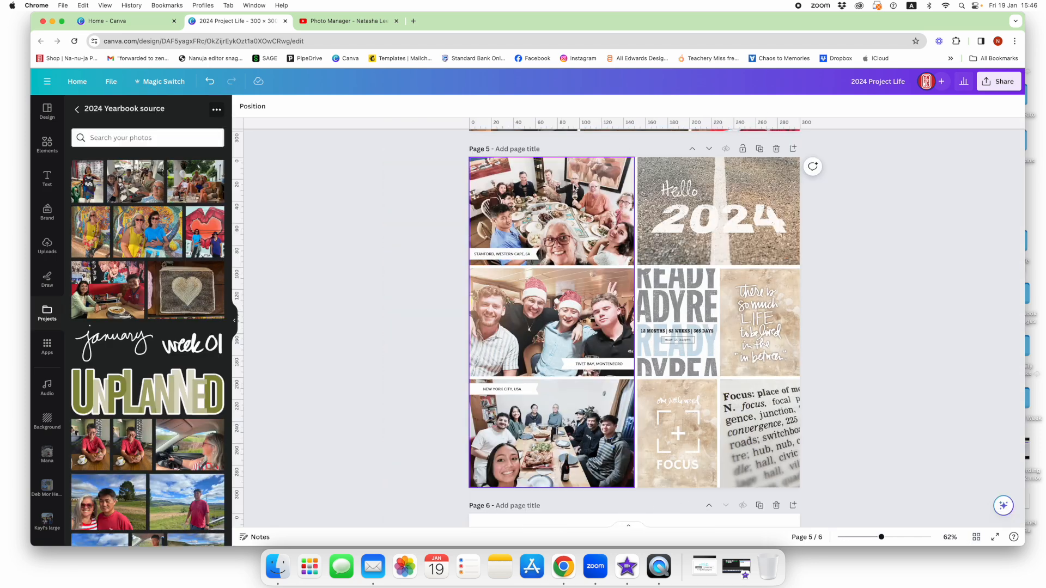
Delete the left photo grid and the "Hello 2024" road picture with its grid frame from page 5
{"action": "left_click", "coordinate": [572, 222]}
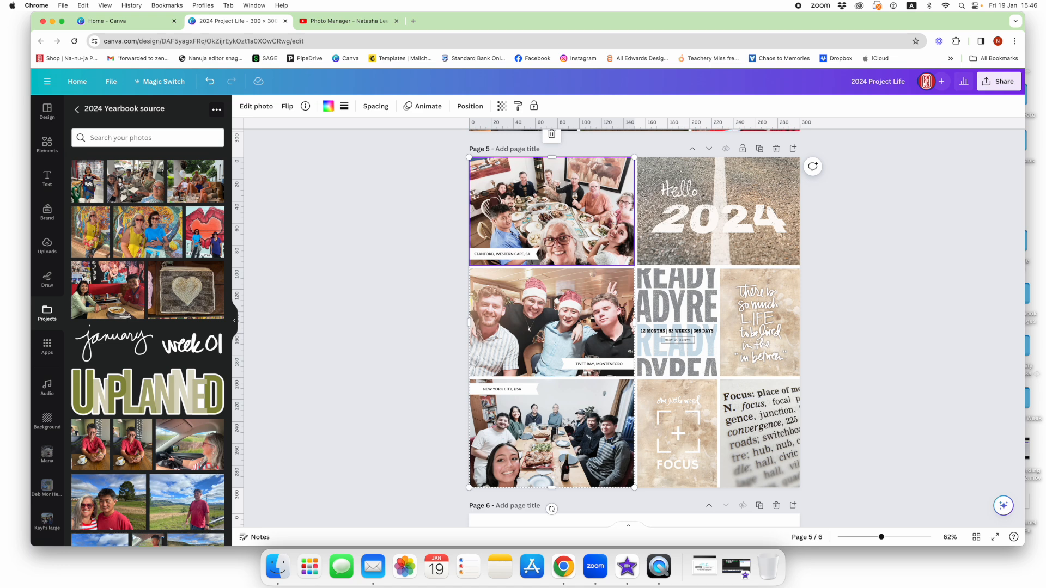
{"action": "key", "text": "BackSpace"}
{"action": "key", "text": "BackSpace"}
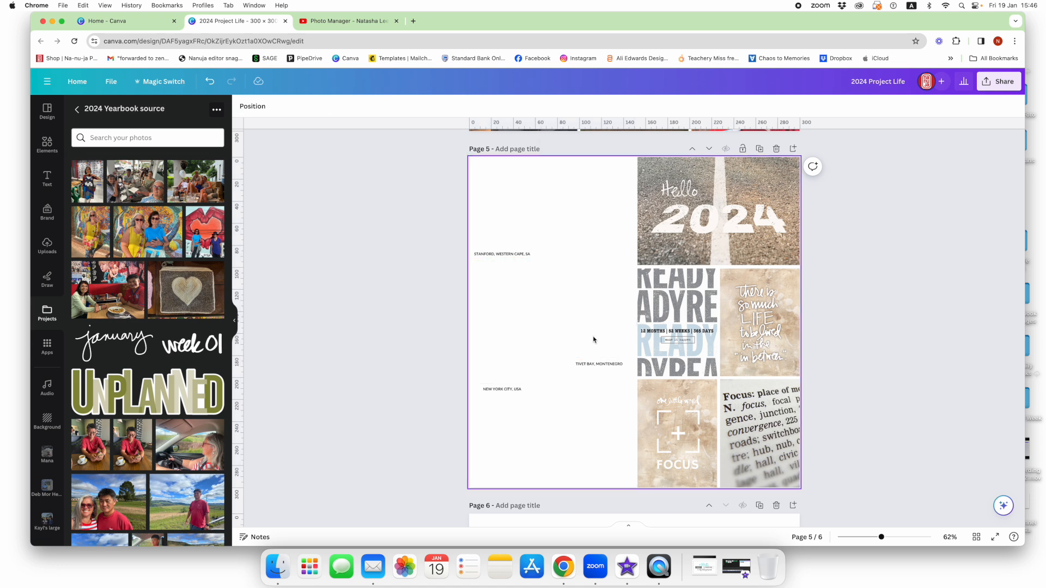
{"action": "left_click", "coordinate": [696, 226]}
{"action": "key", "text": "BackSpace"}
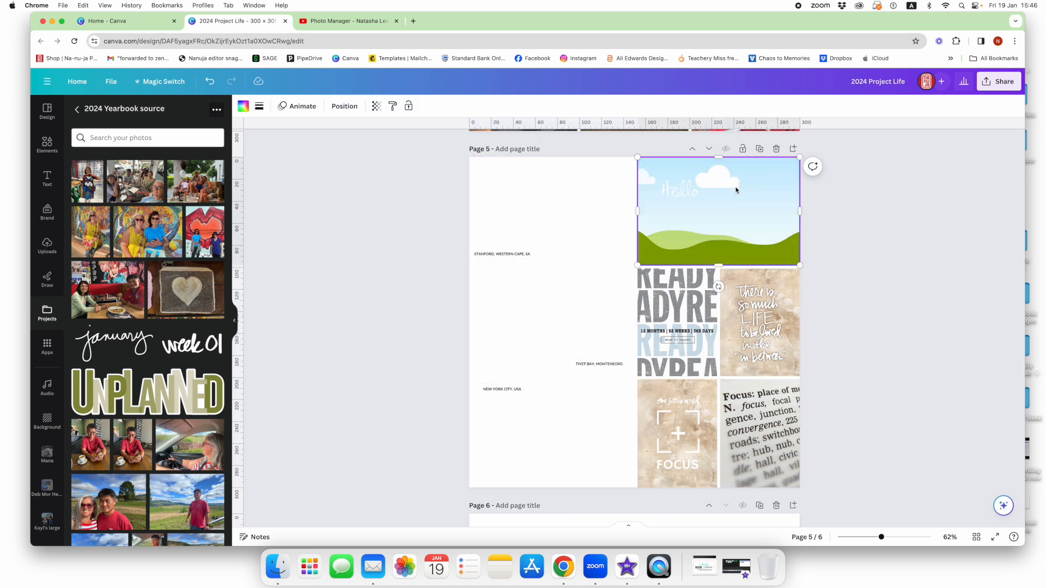
{"action": "key", "text": "BackSpace"}
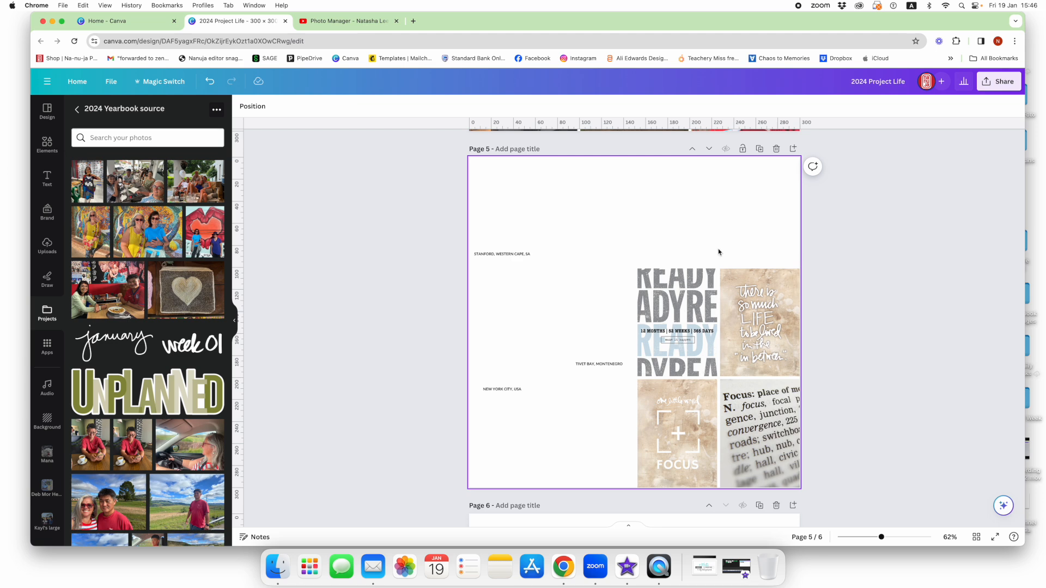
Delete the text overlays and the READY, quote and dictionary pictures from the small grid cells on page 5
{"action": "left_click", "coordinate": [695, 331]}
{"action": "key", "text": "BackSpace"}
{"action": "left_click", "coordinate": [692, 346]}
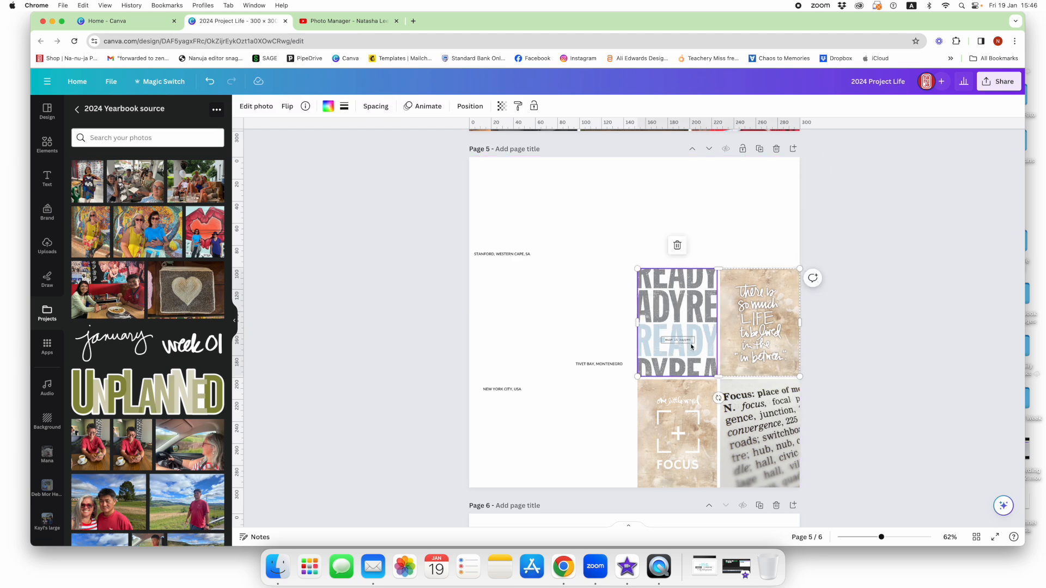
{"action": "key", "text": "BackSpace"}
{"action": "left_click", "coordinate": [729, 373]}
{"action": "key", "text": "BackSpace"}
{"action": "left_click", "coordinate": [729, 374]}
{"action": "key", "text": "BackSpace"}
{"action": "left_click", "coordinate": [688, 420]}
{"action": "key", "text": "BackSpace"}
{"action": "key", "text": "BackSpace"}
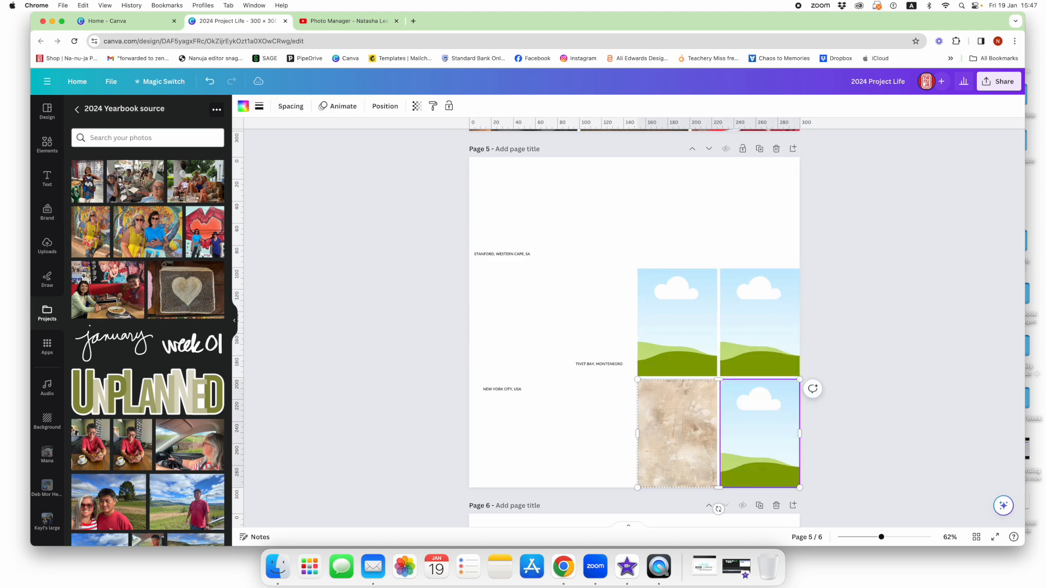
{"action": "key", "text": "BackSpace"}
{"action": "left_click", "coordinate": [428, 205]}
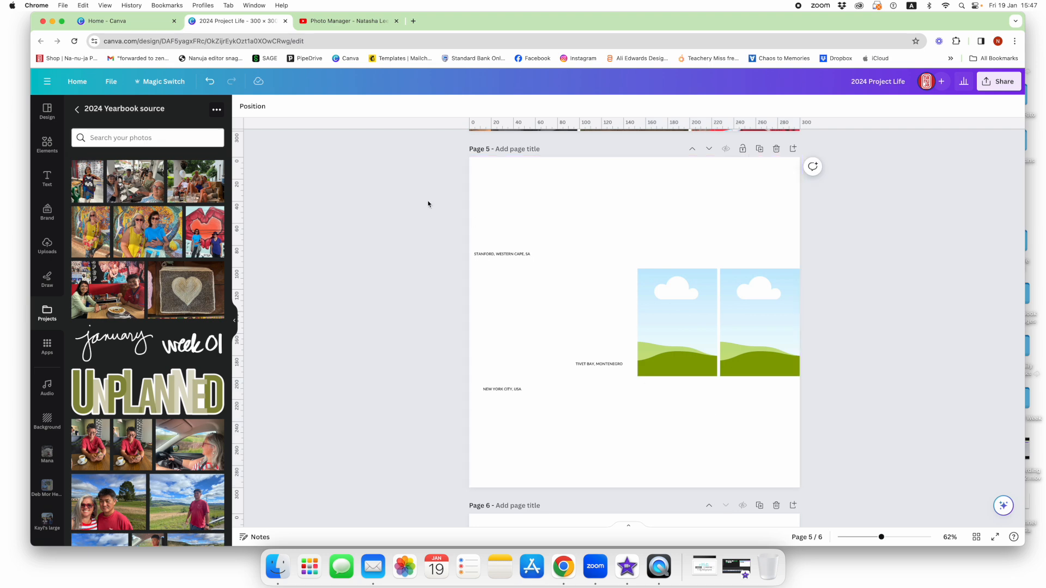
{"action": "left_click", "coordinate": [210, 81]}
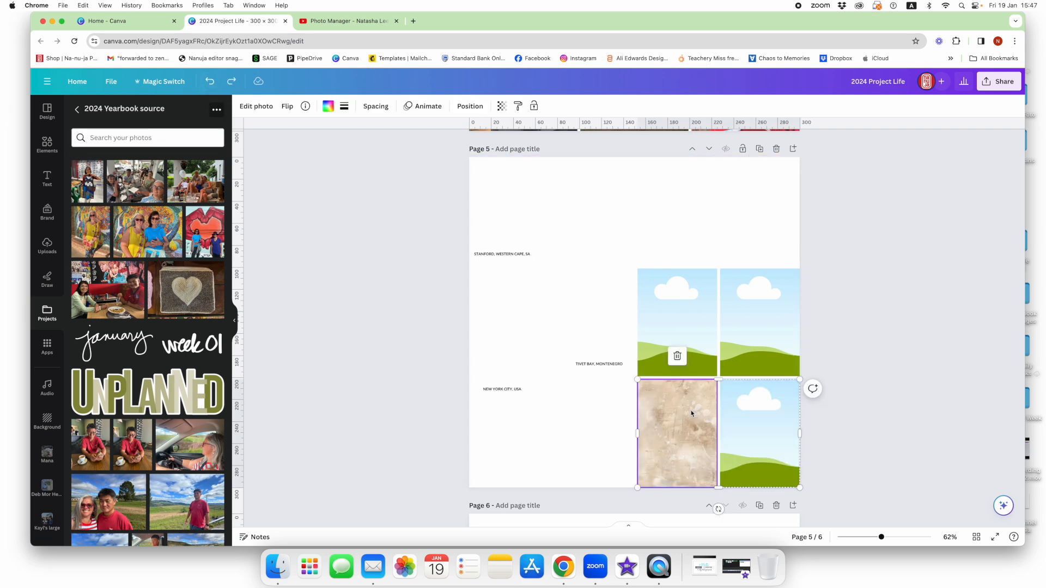
Clear the remaining texture picture, place the lower two-cell grid beside the upper one and scale the row to 300 wide
{"action": "key", "text": "BackSpace"}
{"action": "left_click_drag", "start_coordinate": [758, 441], "coordinate": [593, 337]}
{"action": "left_click_drag", "start_coordinate": [878, 305], "coordinate": [517, 380]}
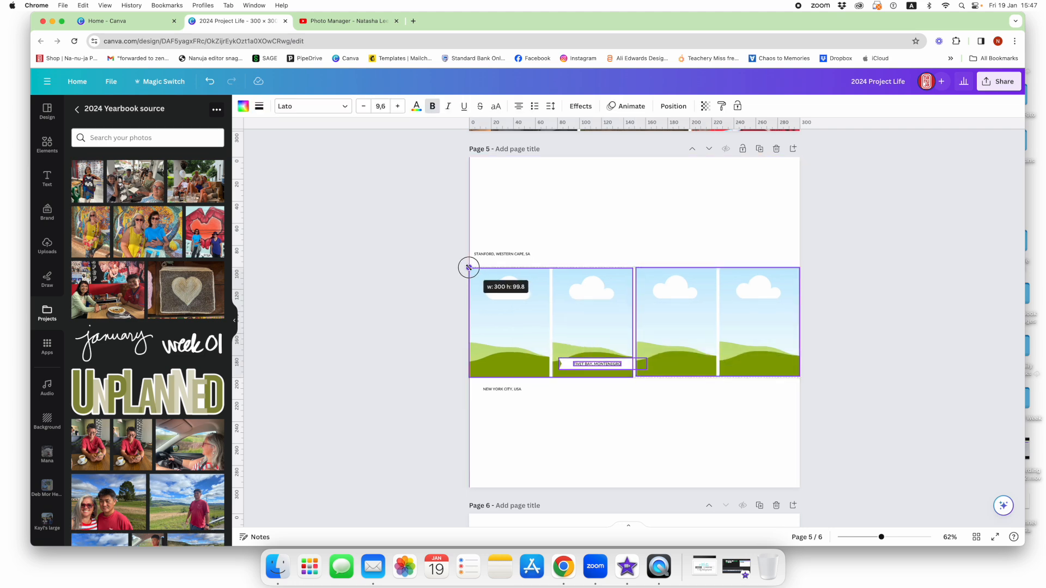
{"action": "left_click", "coordinate": [887, 301]}
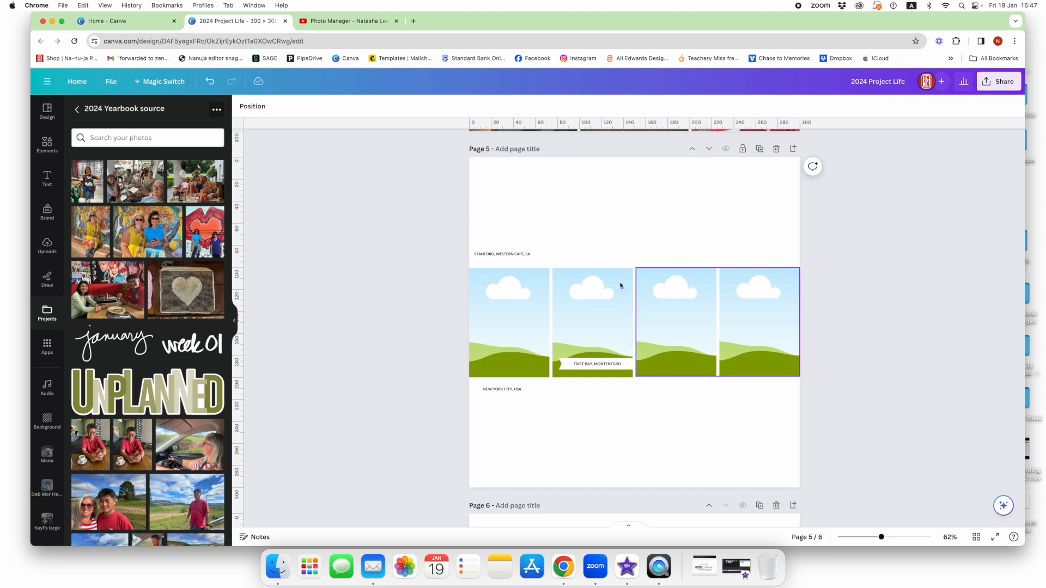
{"action": "left_click", "coordinate": [47, 143]}
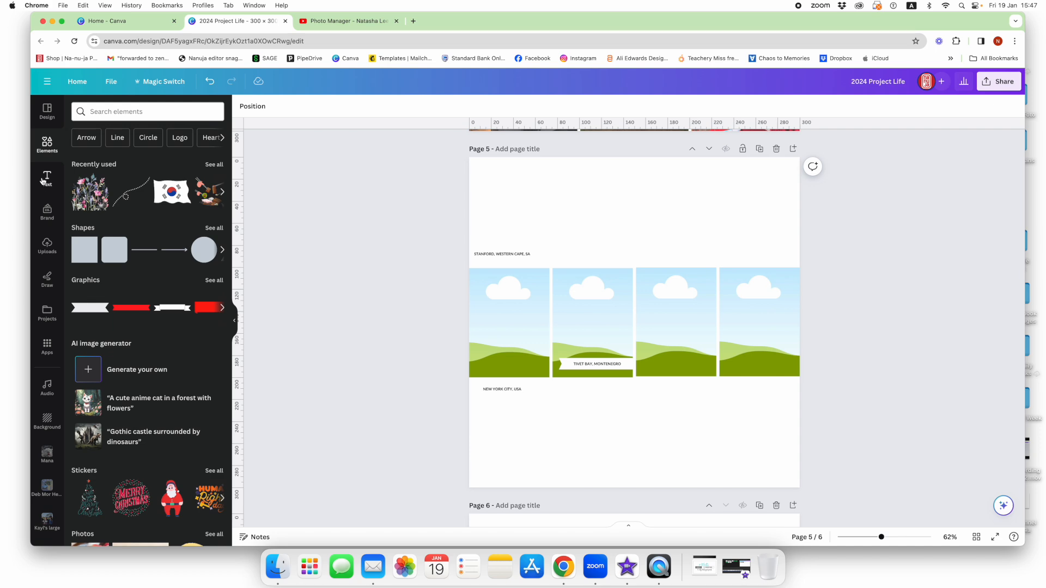
{"action": "left_click", "coordinate": [48, 111]}
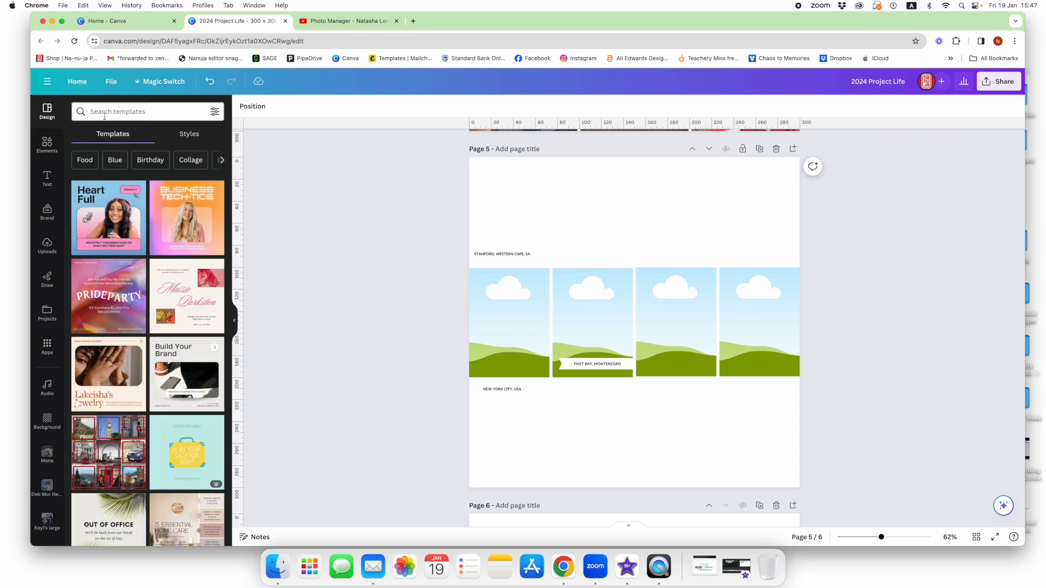
{"action": "left_click", "coordinate": [104, 113]}
{"action": "type", "text": "grid"}
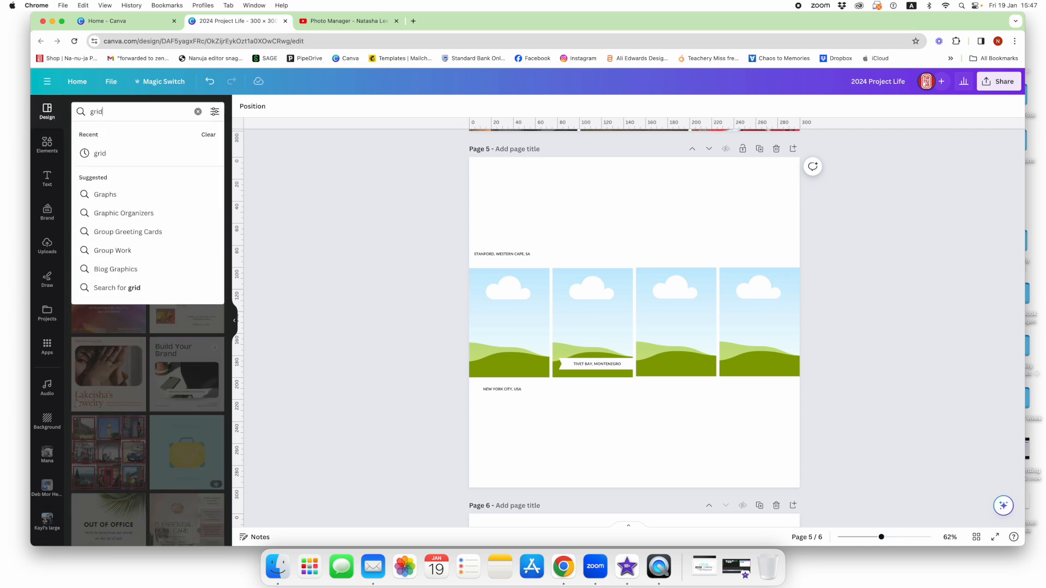
{"action": "key", "text": "Return"}
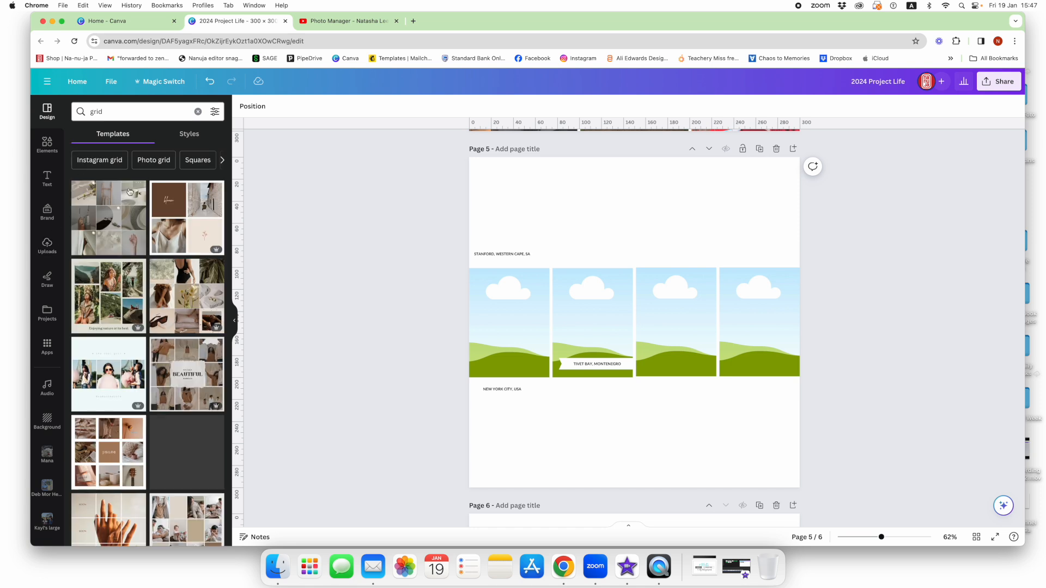
Search the elements for GRIDS, add a single-cell grid and shrink it to fill the upper-left area above the row of four
{"action": "left_click", "coordinate": [48, 145]}
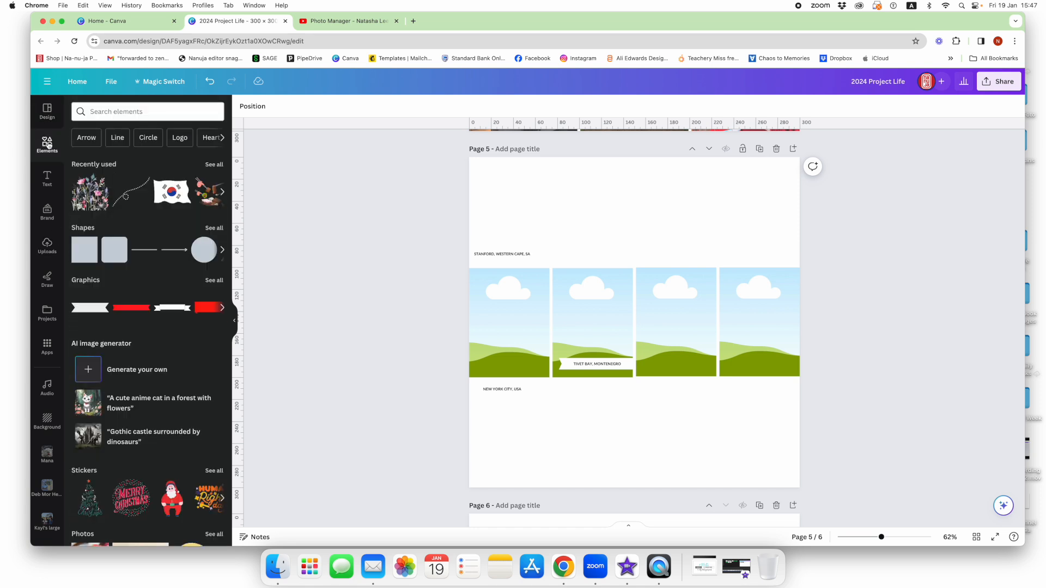
{"action": "left_click", "coordinate": [129, 111]}
{"action": "type", "text": "grid"}
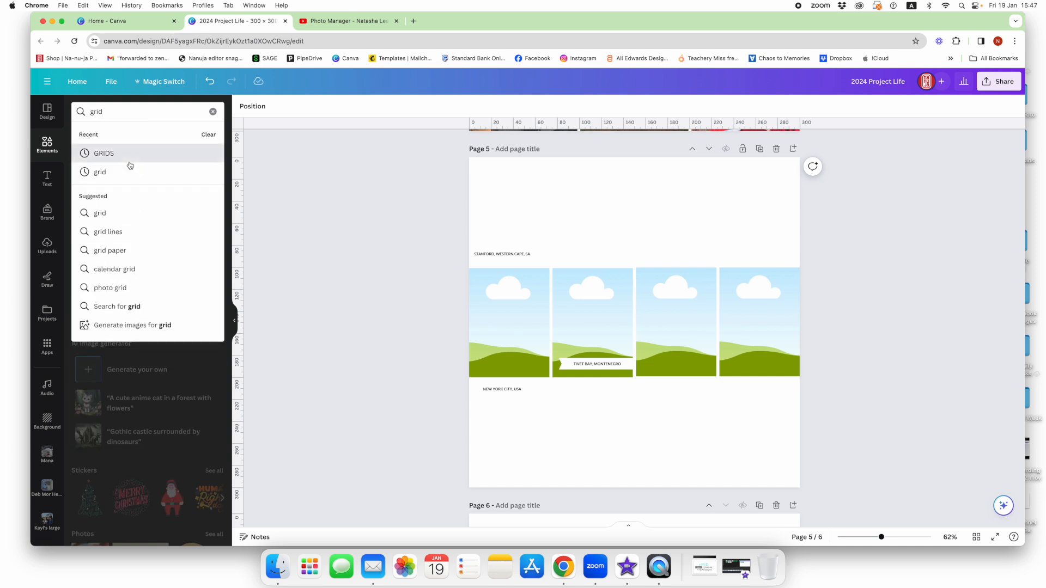
{"action": "left_click", "coordinate": [129, 162]}
{"action": "left_click", "coordinate": [88, 215]}
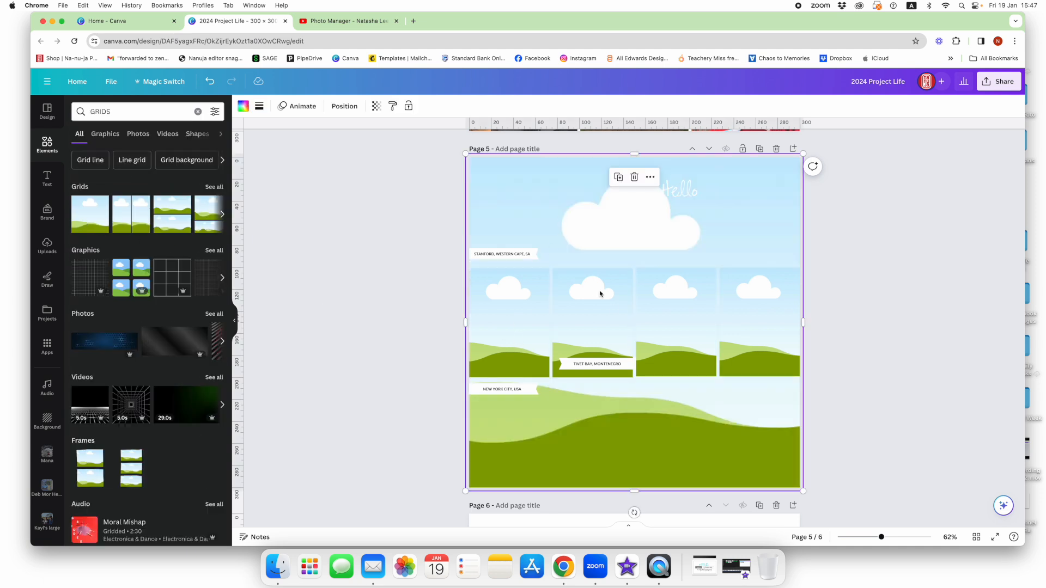
{"action": "left_click_drag", "start_coordinate": [792, 473], "coordinate": [632, 266]}
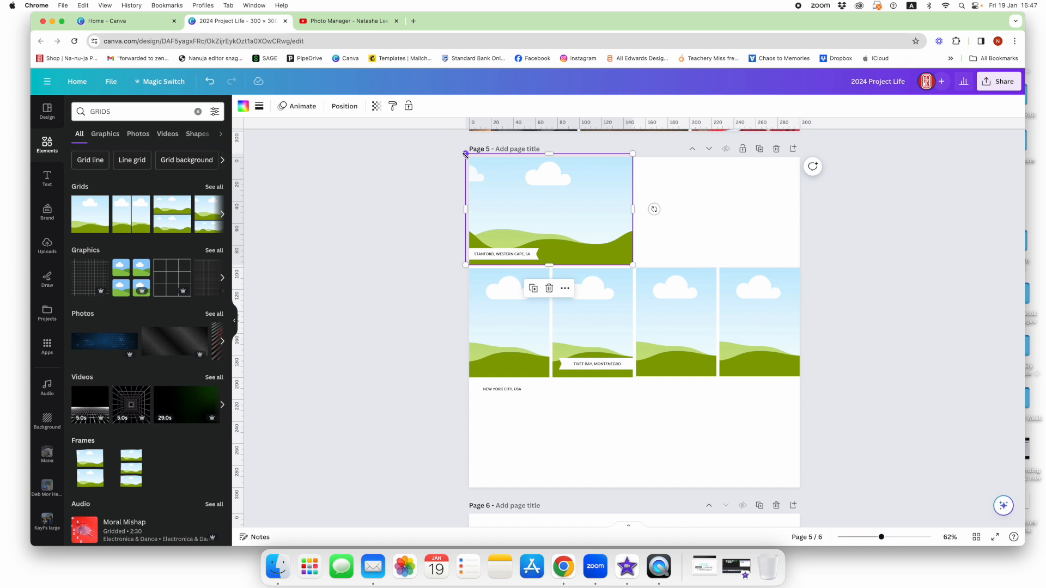
Duplicate the single-cell grid above the row of four and place the copy beside it to fill the page's upper-right area
{"action": "left_click", "coordinate": [680, 191]}
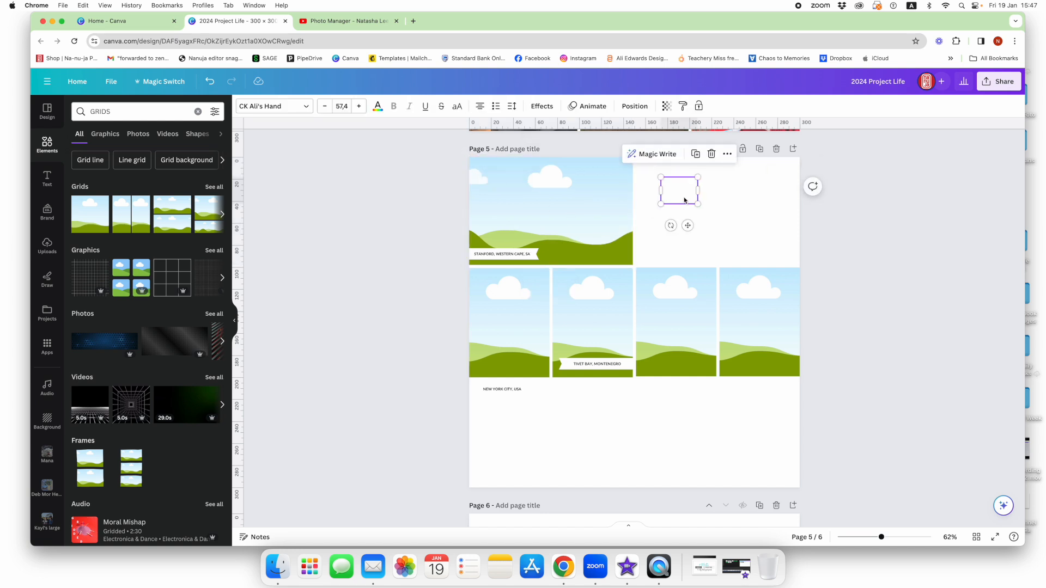
{"action": "left_click", "coordinate": [605, 232]}
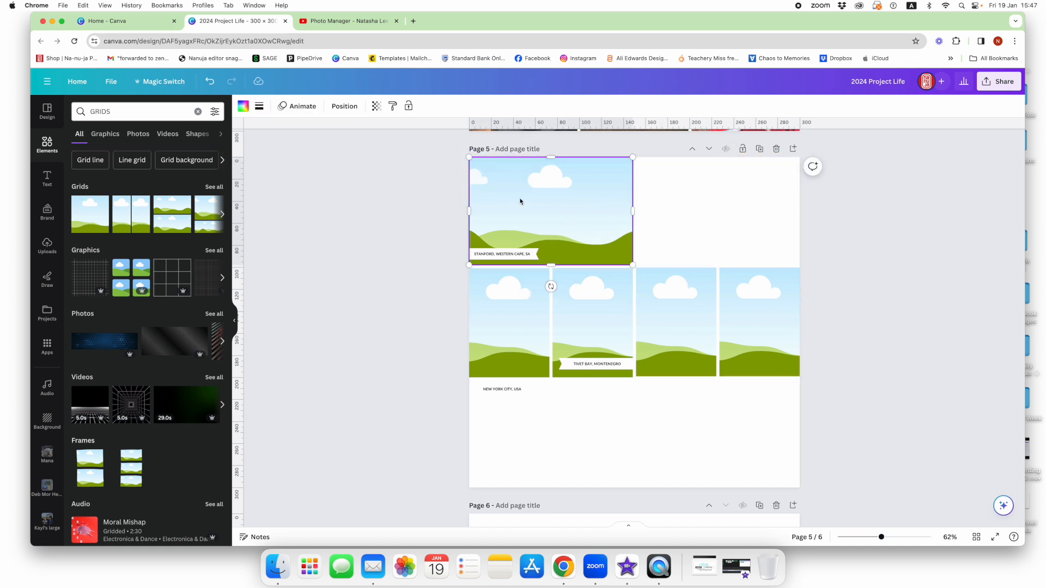
{"action": "right_click", "coordinate": [555, 213]}
{"action": "left_click", "coordinate": [594, 277]}
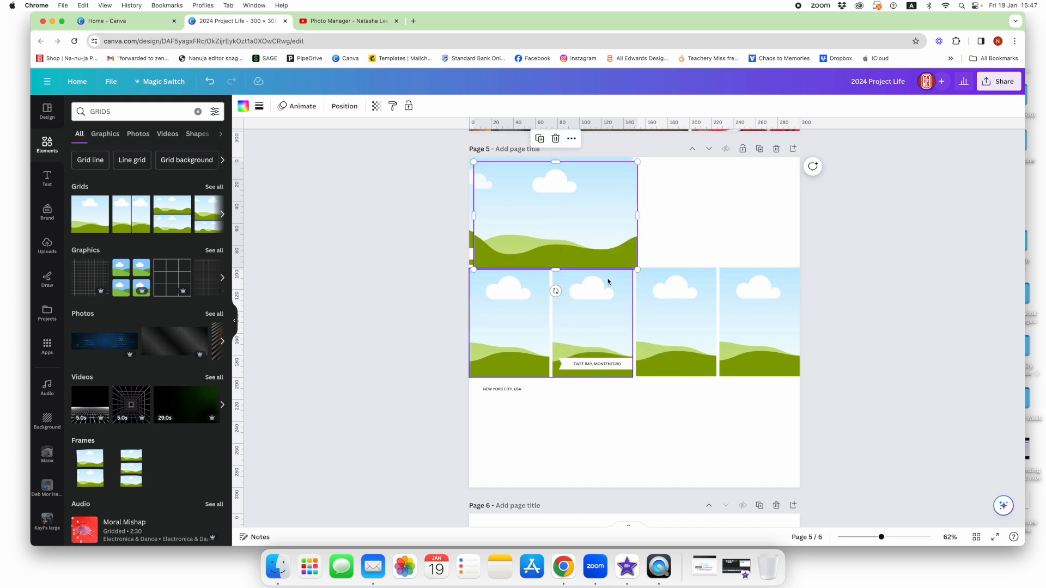
{"action": "left_click_drag", "start_coordinate": [604, 199], "coordinate": [742, 194]}
{"action": "left_click", "coordinate": [868, 245]}
Duplicate the upper-right grid twice and place the copies side by side below the row of four to fill the bottom of page 5
{"action": "right_click", "coordinate": [751, 236]}
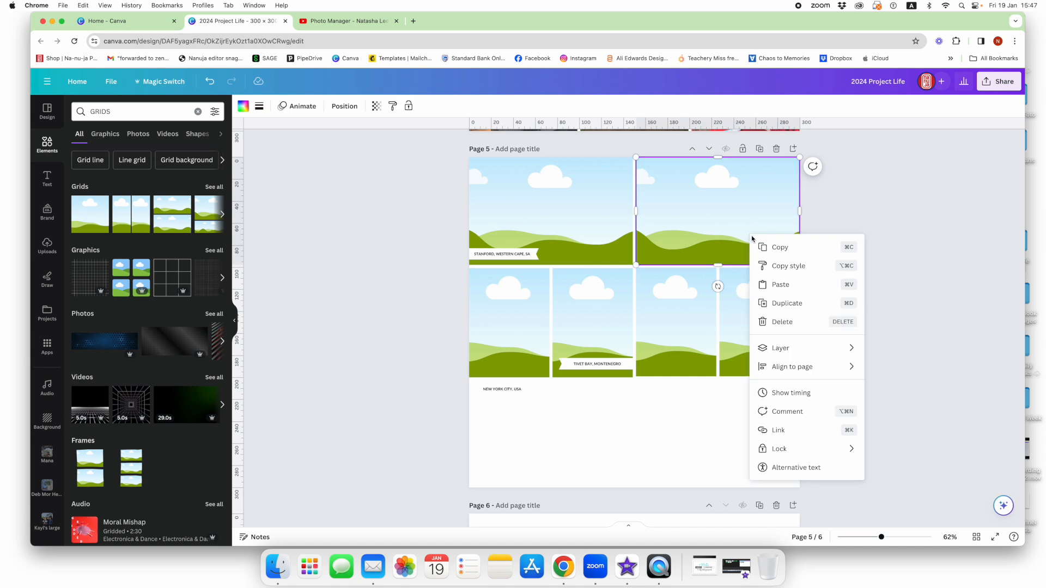
{"action": "left_click", "coordinate": [787, 303]}
{"action": "left_click_drag", "start_coordinate": [752, 222], "coordinate": [758, 432]}
{"action": "right_click", "coordinate": [755, 443]}
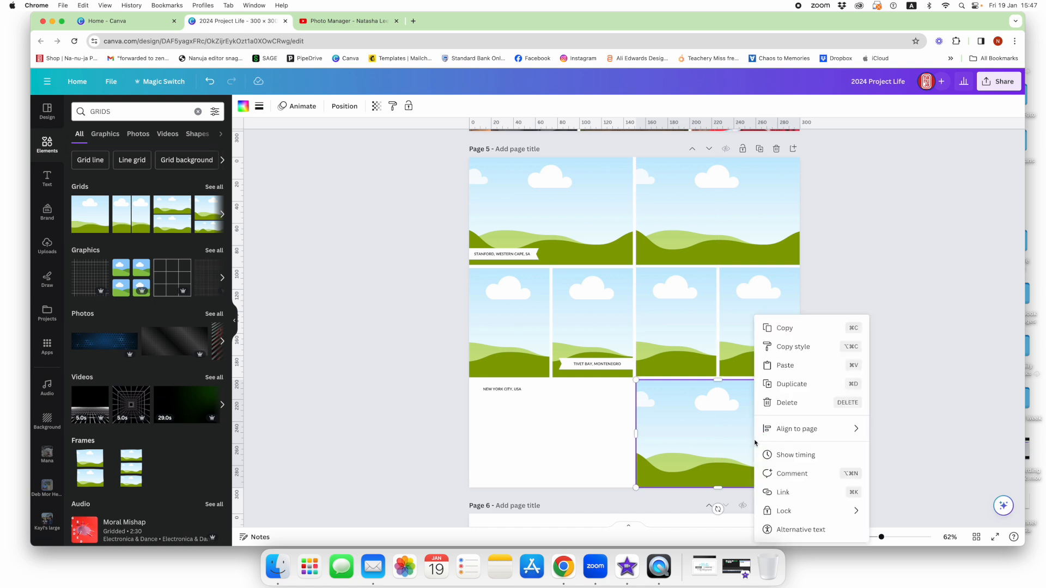
{"action": "left_click", "coordinate": [795, 387]}
{"action": "left_click_drag", "start_coordinate": [689, 416], "coordinate": [565, 420]}
Trim the top edges of the two bottom grids slightly to even out the gap below the row of four
{"action": "left_click", "coordinate": [688, 423]}
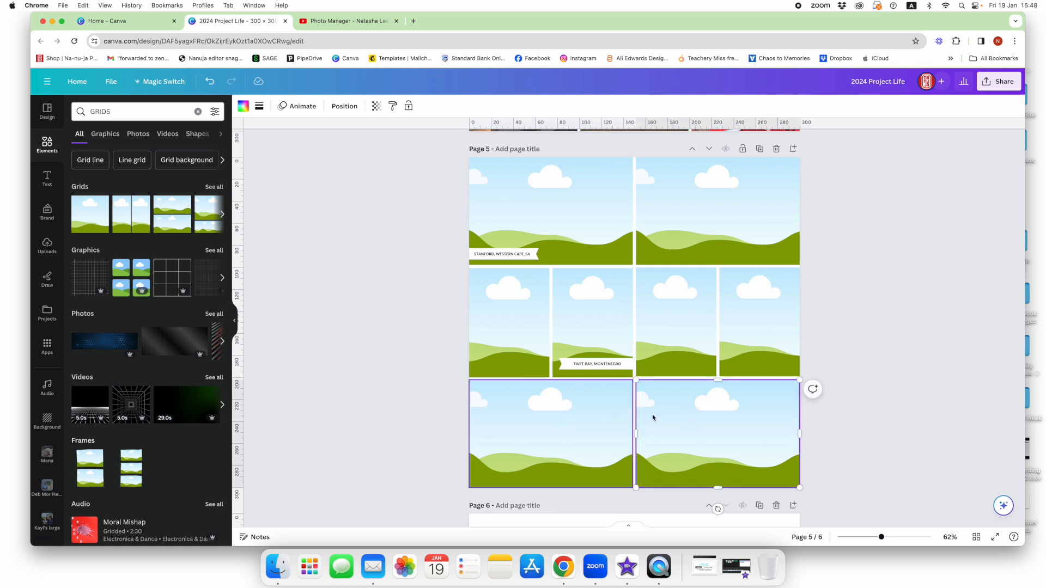
{"action": "left_click", "coordinate": [586, 429]}
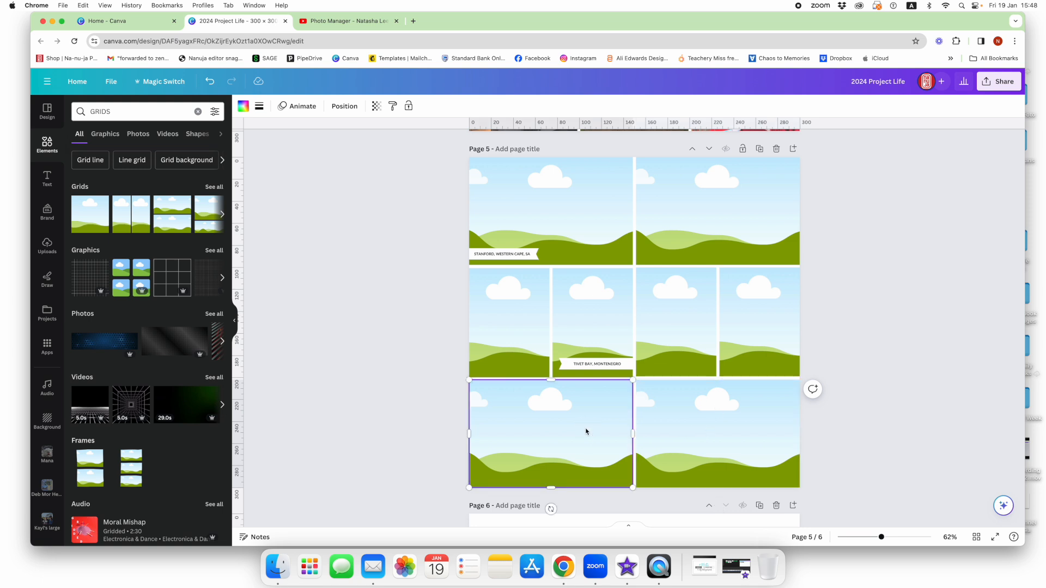
{"action": "left_click_drag", "start_coordinate": [547, 379], "coordinate": [545, 380]}
{"action": "left_click", "coordinate": [721, 415]}
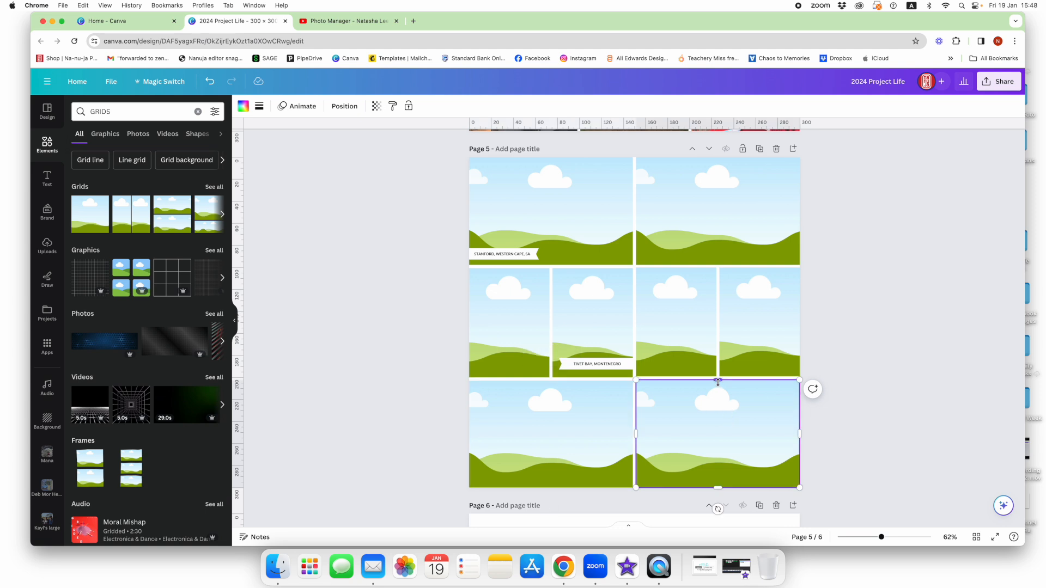
{"action": "left_click_drag", "start_coordinate": [717, 383], "coordinate": [717, 381]}
{"action": "left_click", "coordinate": [729, 333]}
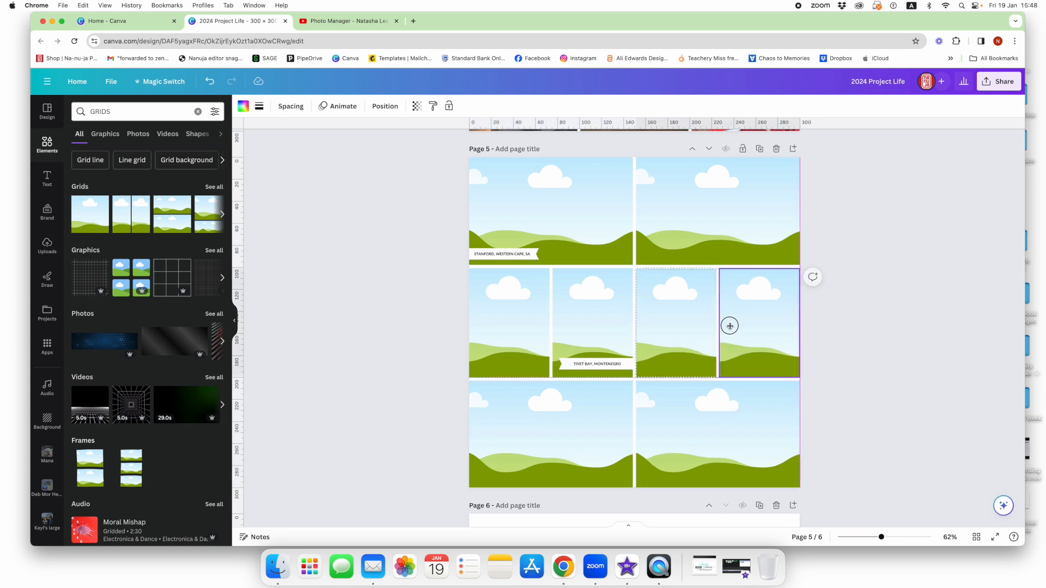
{"action": "left_click", "coordinate": [876, 371]}
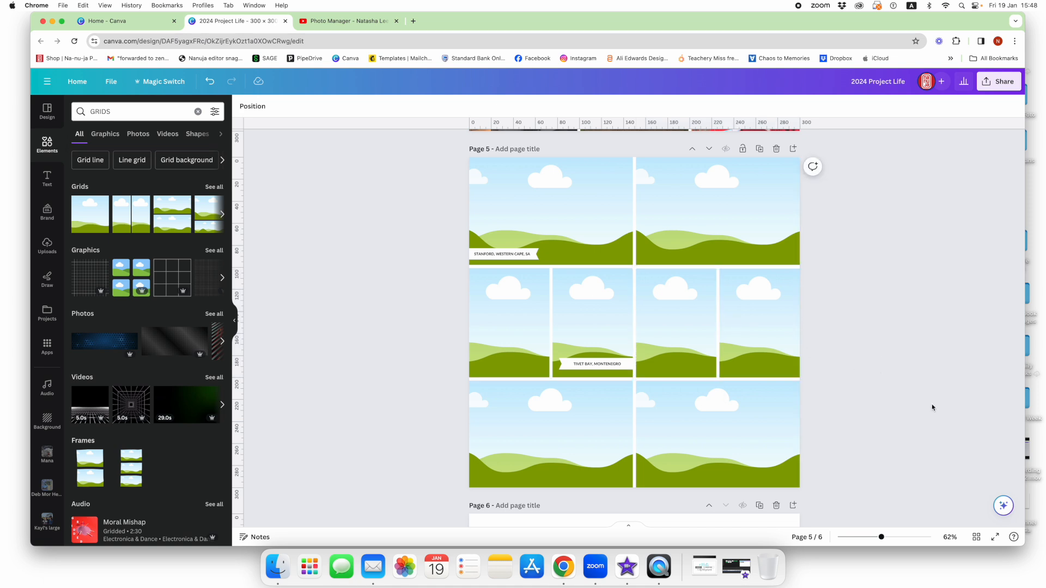
Fine-tune the bottom edge of the upper-left grid so the gap above the row of four matches
{"action": "left_click", "coordinate": [747, 250]}
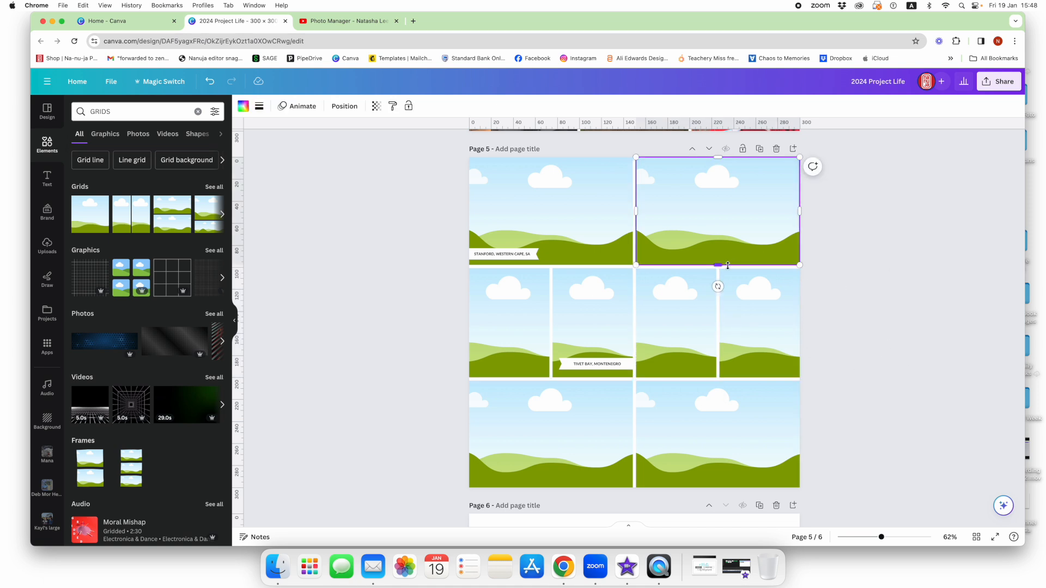
{"action": "left_click", "coordinate": [561, 261]}
{"action": "left_click_drag", "start_coordinate": [550, 263], "coordinate": [549, 264]}
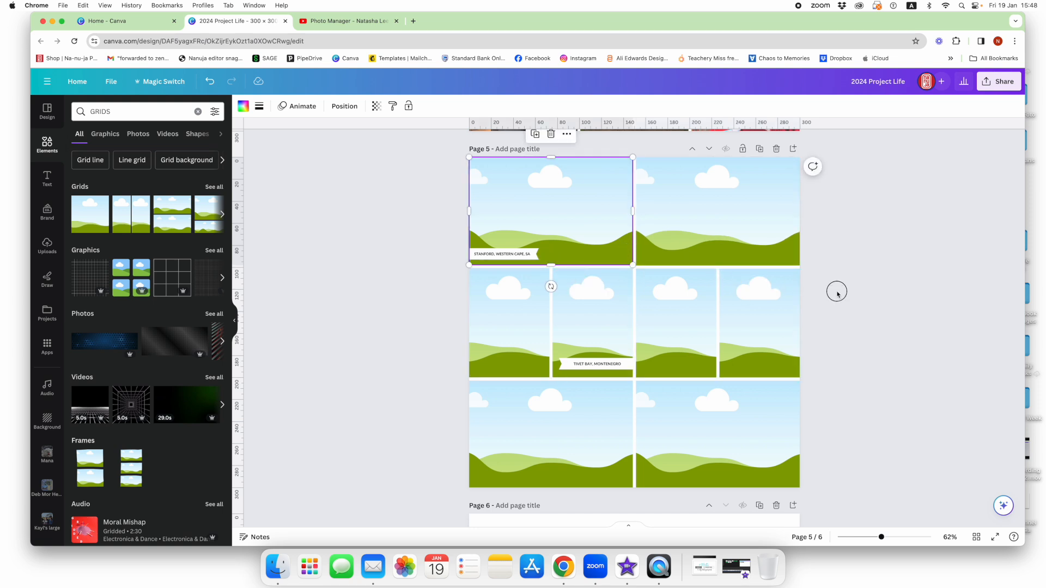
{"action": "left_click", "coordinate": [825, 240]}
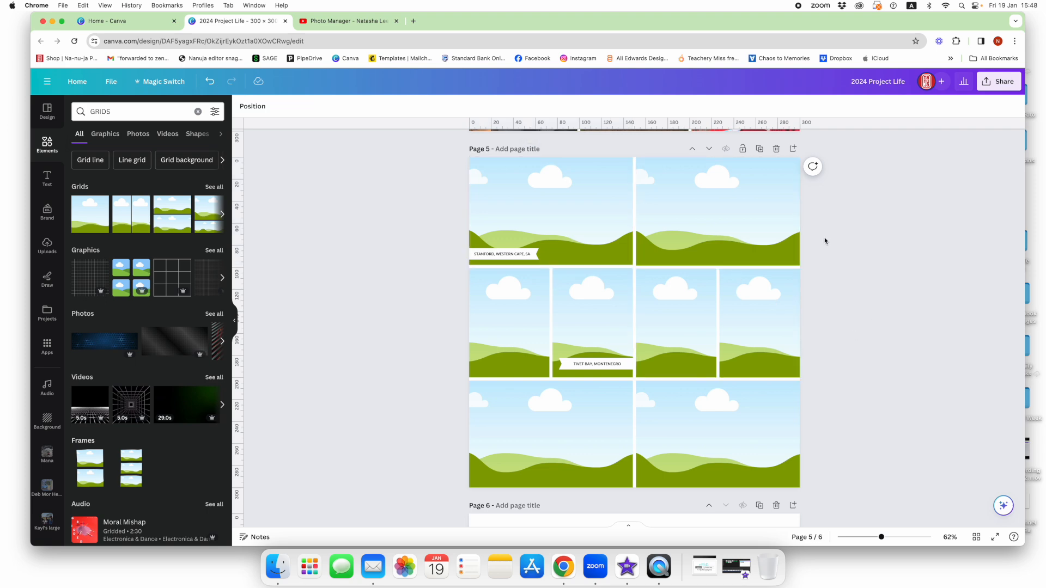
Open the 2024 Yearbook source folder, fill the first small cell with the yellow-outfit photo and enlarge the photo within its crop
{"action": "left_click", "coordinate": [46, 249]}
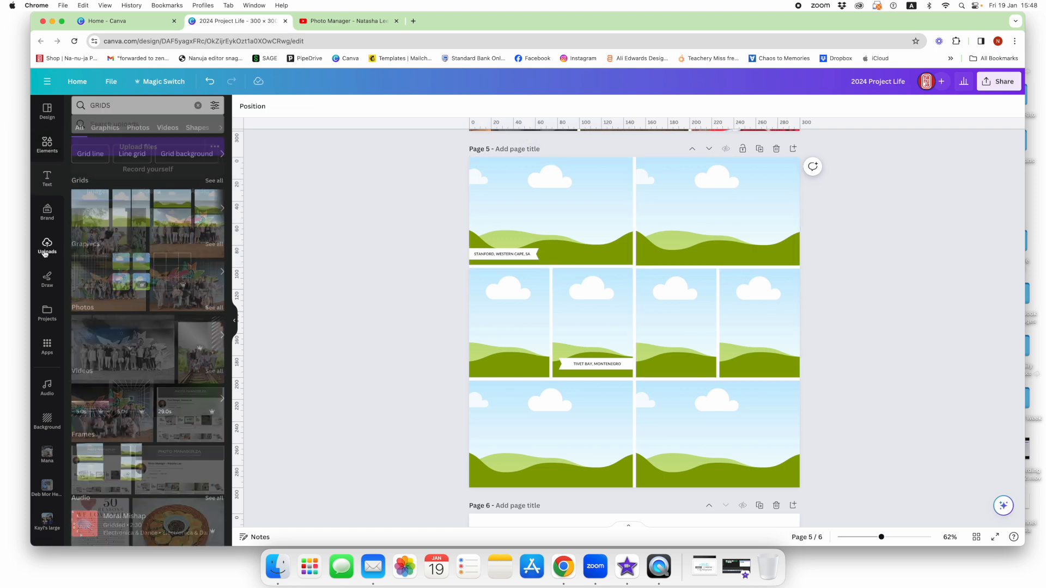
{"action": "left_click", "coordinate": [47, 316]}
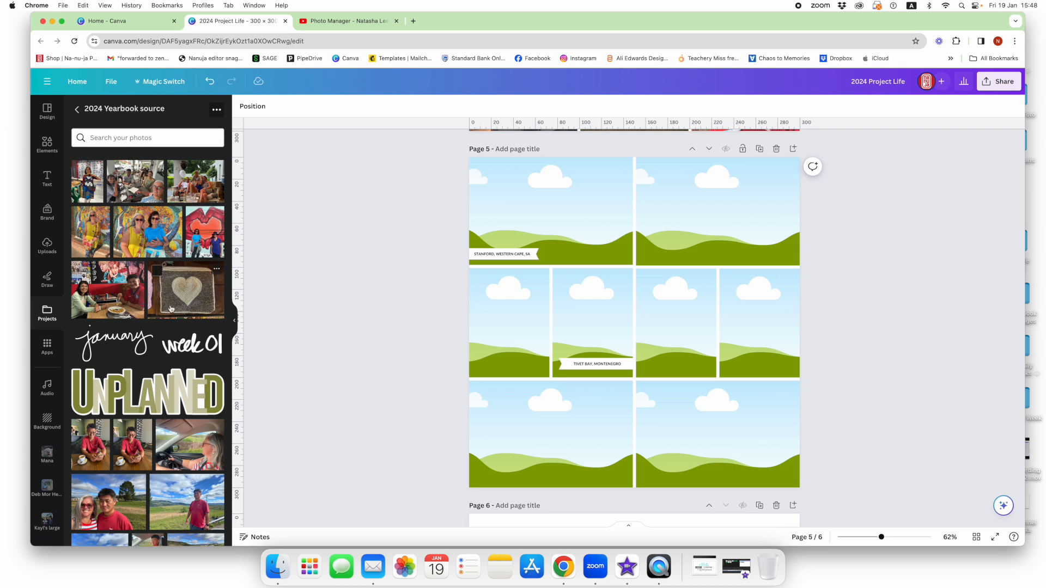
{"action": "left_click_drag", "start_coordinate": [96, 234], "coordinate": [547, 338]}
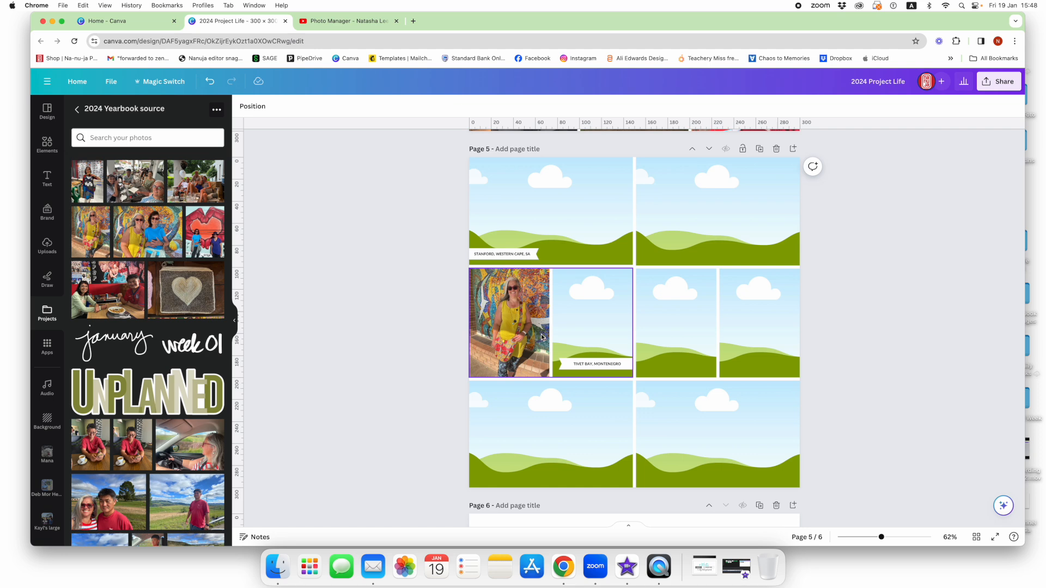
{"action": "double_click", "coordinate": [533, 326]}
{"action": "mouse_move", "coordinate": [467, 379]}
{"action": "left_mouse_down"}
{"action": "mouse_move", "coordinate": [444, 390]}
{"action": "mouse_move", "coordinate": [454, 395]}
{"action": "left_mouse_up"}
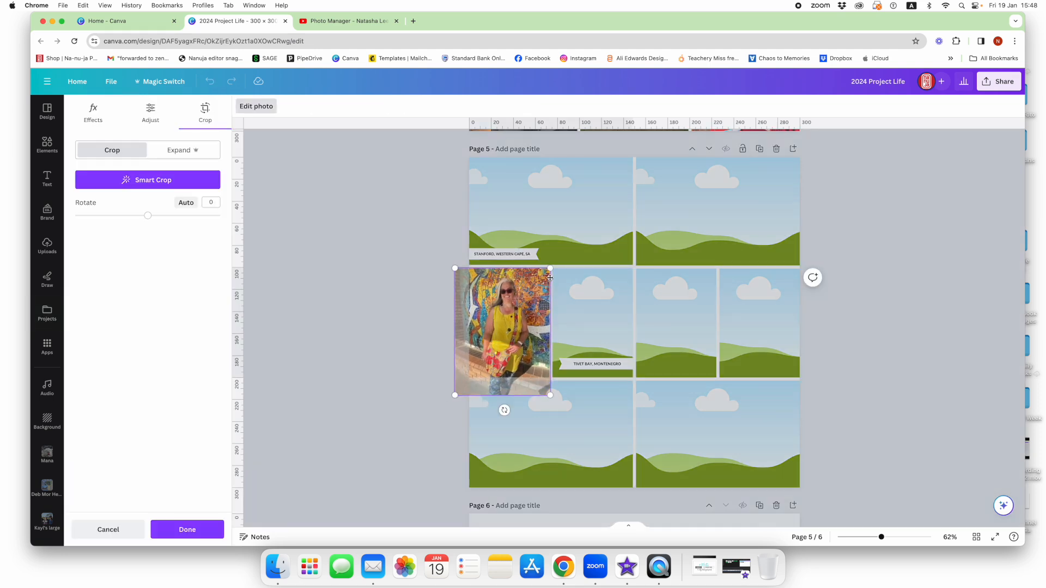
{"action": "left_click_drag", "start_coordinate": [549, 268], "coordinate": [552, 260]}
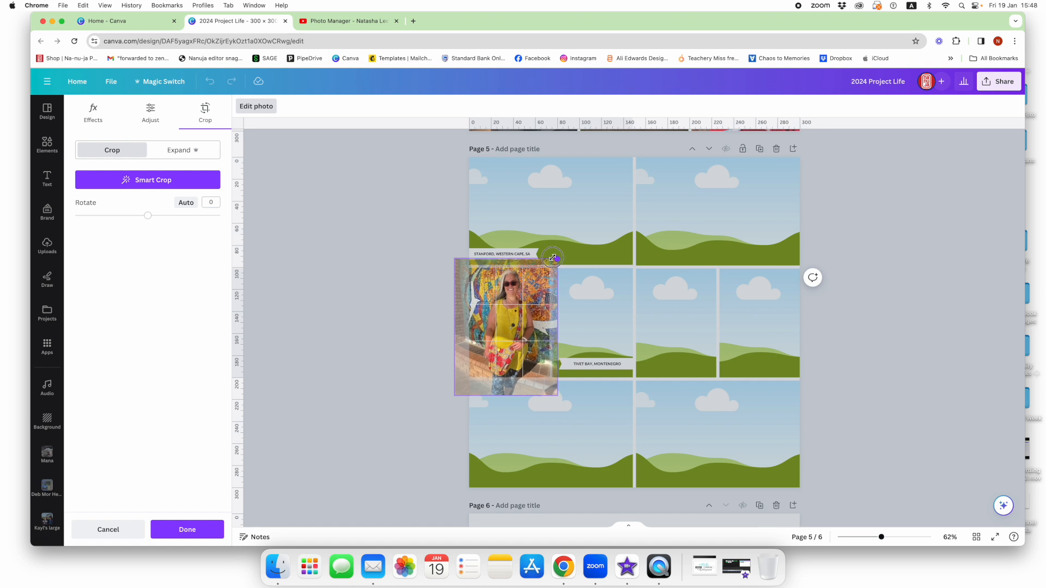
{"action": "left_click", "coordinate": [391, 262]}
{"action": "left_click", "coordinate": [390, 262]}
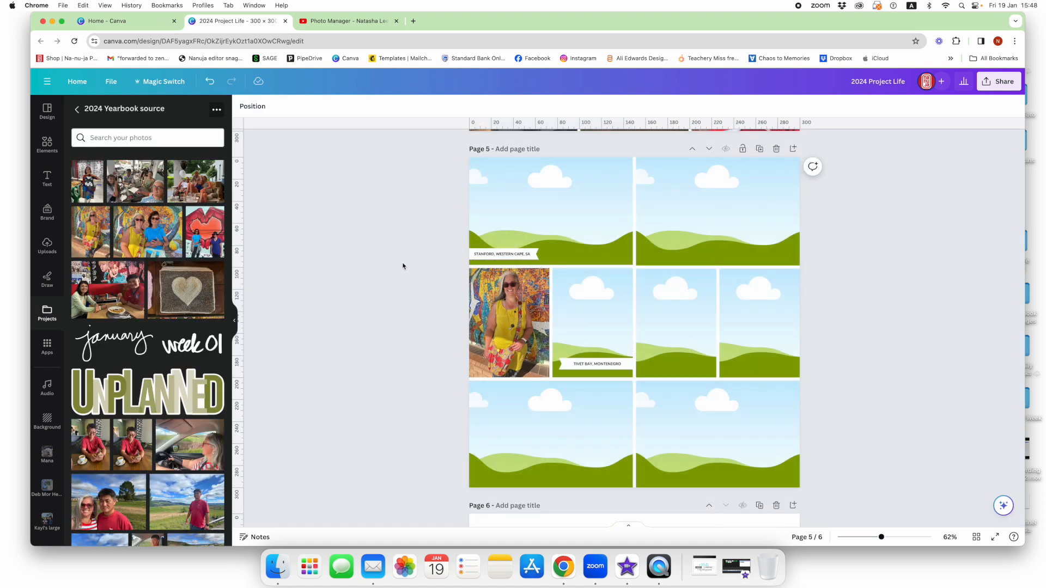
Fill the second small cell with the red heart mural photo and enlarge it slightly within its crop
{"action": "left_click_drag", "start_coordinate": [203, 241], "coordinate": [608, 335]}
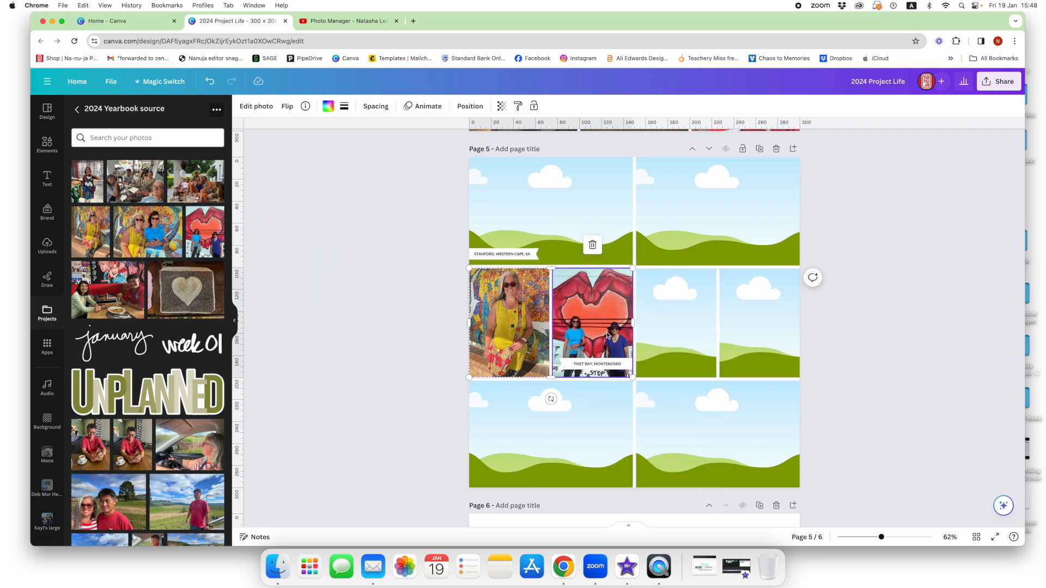
{"action": "double_click", "coordinate": [608, 335]}
{"action": "left_click_drag", "start_coordinate": [547, 264], "coordinate": [543, 261]}
{"action": "left_click", "coordinate": [399, 328]}
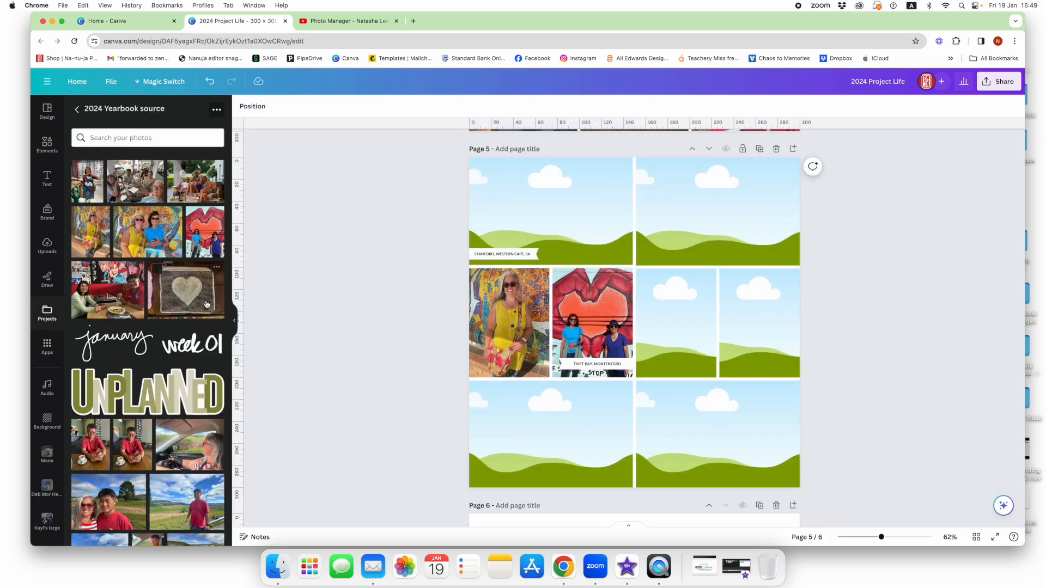
Fill the lower-left grid with the diner photo, the upper-right with the café table photo and the lower-right with the patio group photo
{"action": "left_click_drag", "start_coordinate": [109, 292], "coordinate": [569, 429]}
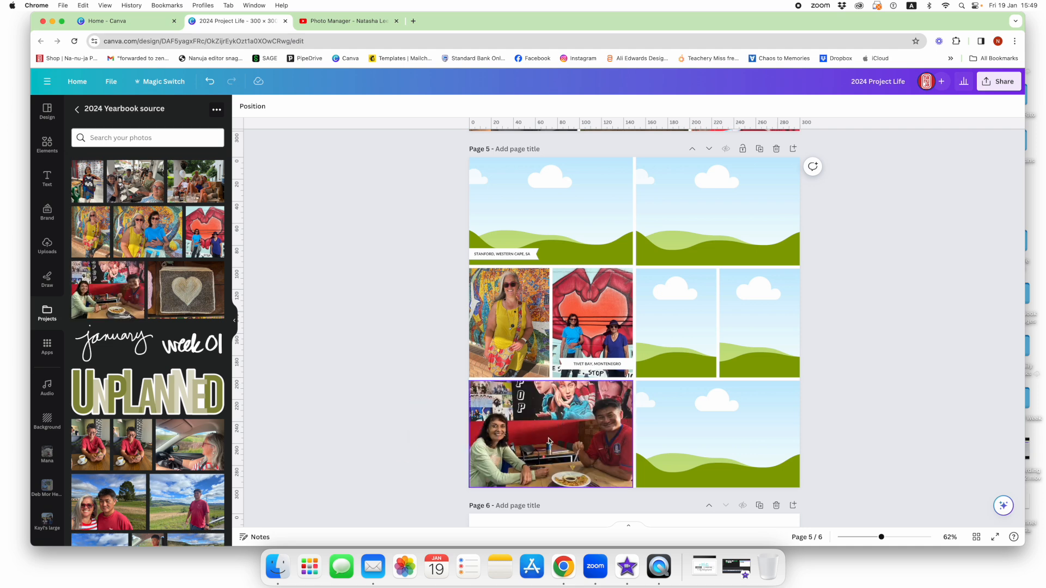
{"action": "left_click_drag", "start_coordinate": [136, 180], "coordinate": [667, 187]}
{"action": "left_click_drag", "start_coordinate": [195, 181], "coordinate": [650, 388]}
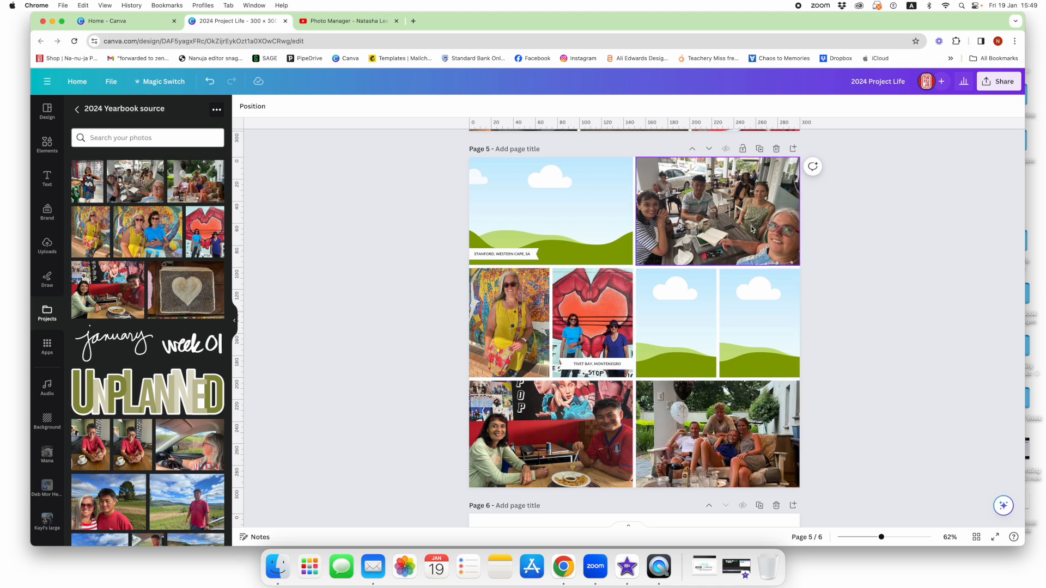
{"action": "left_click", "coordinate": [744, 187]}
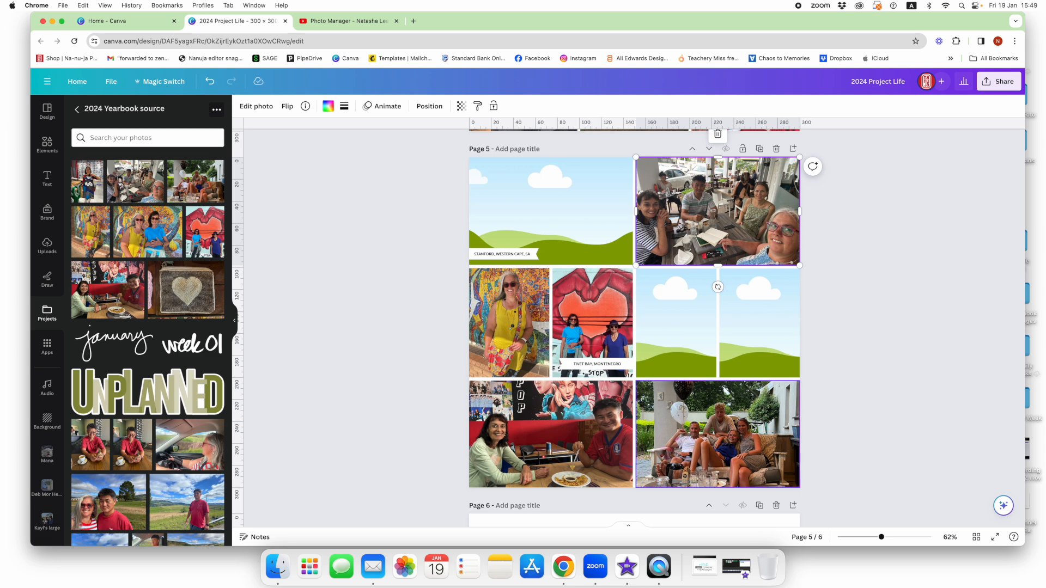
Fill the third small cell with the crocheted heart photo, then enlarge and reposition it so the heart fills the cell
{"action": "left_click_drag", "start_coordinate": [184, 295], "coordinate": [709, 297]}
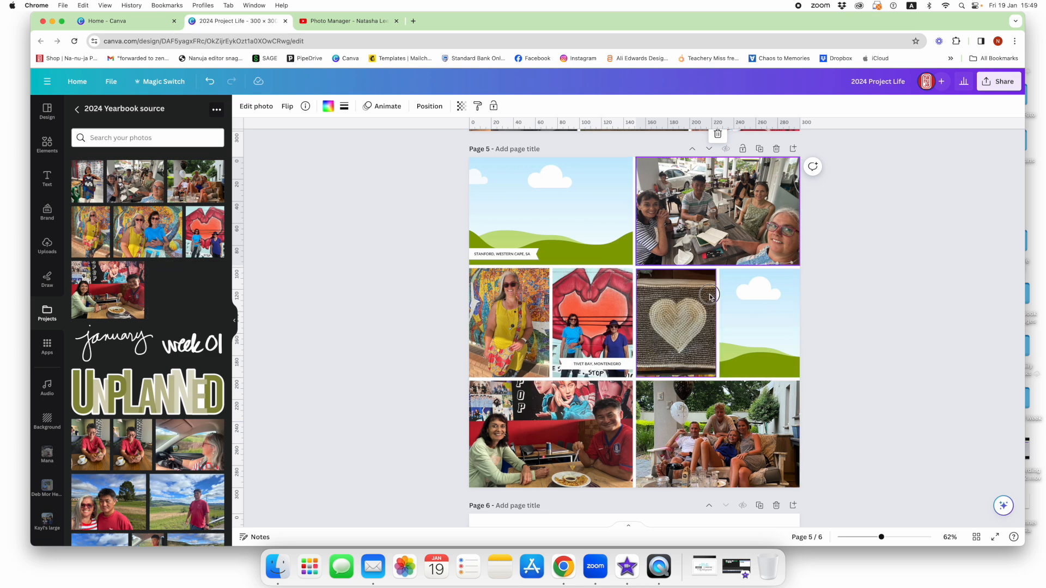
{"action": "double_click", "coordinate": [636, 282]}
{"action": "left_click_drag", "start_coordinate": [604, 268], "coordinate": [561, 238]}
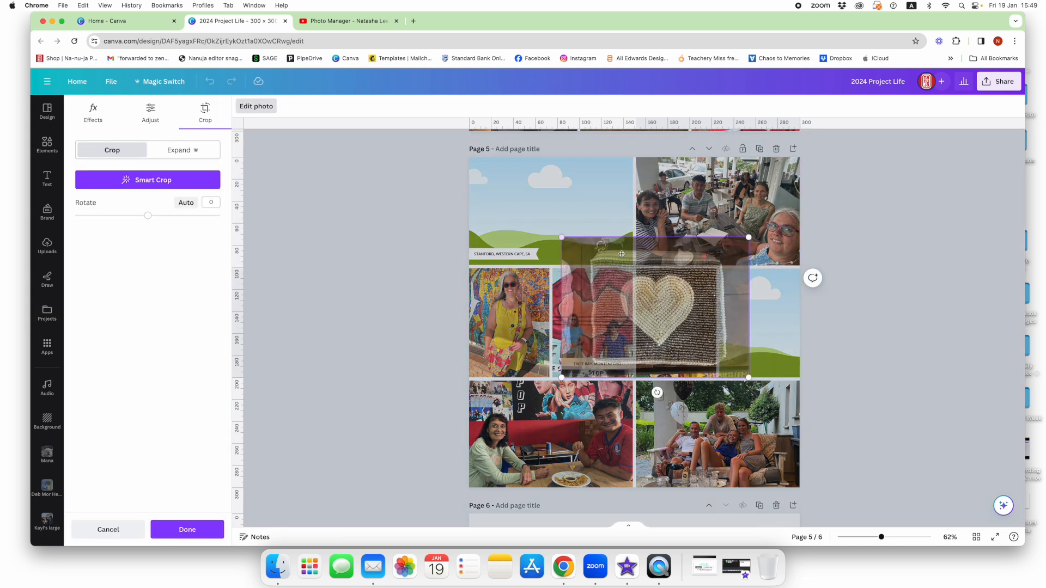
{"action": "left_click_drag", "start_coordinate": [749, 377], "coordinate": [781, 401]}
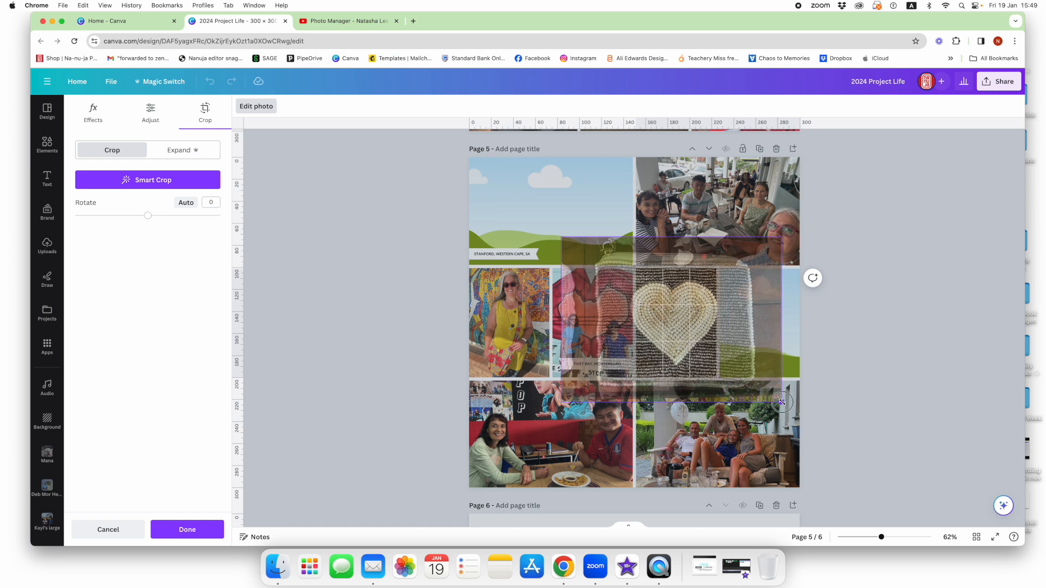
{"action": "left_click_drag", "start_coordinate": [663, 297], "coordinate": [671, 298]}
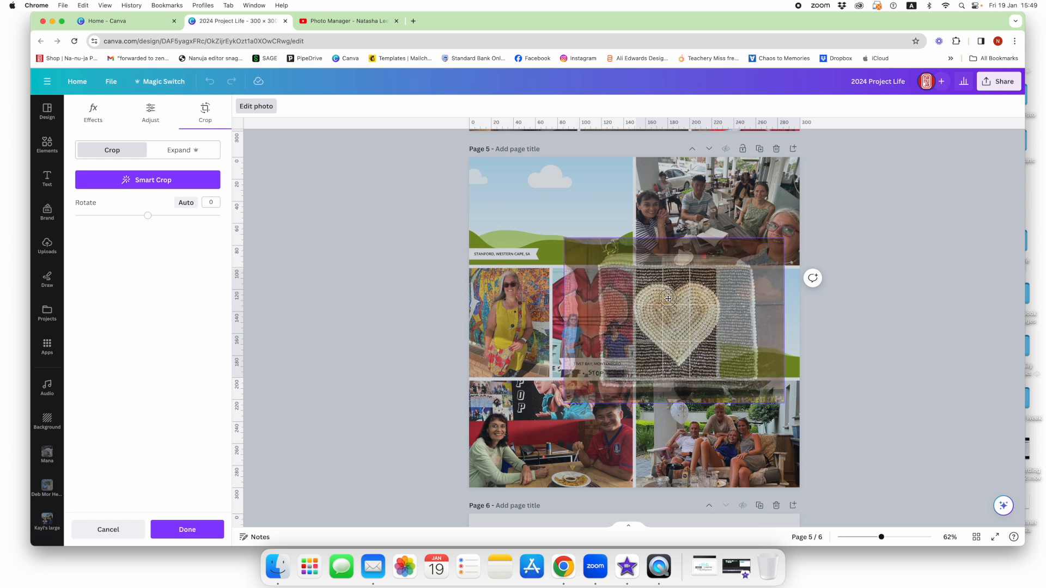
{"action": "left_click", "coordinate": [915, 350]}
{"action": "left_click", "coordinate": [914, 351]}
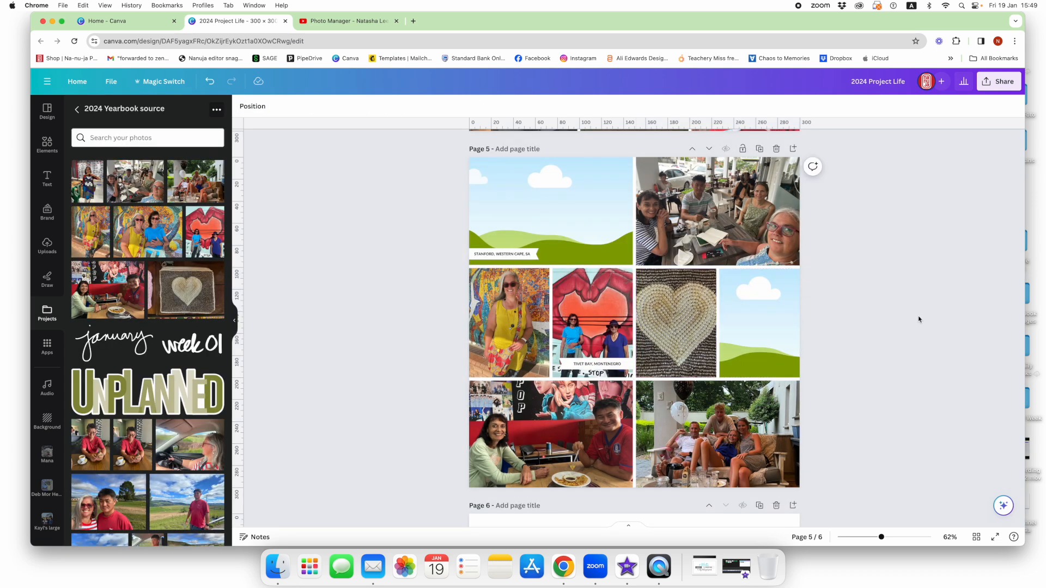
Apply the Soft filter Aura to the café table photo in the upper-right grid
{"action": "left_click", "coordinate": [713, 212]}
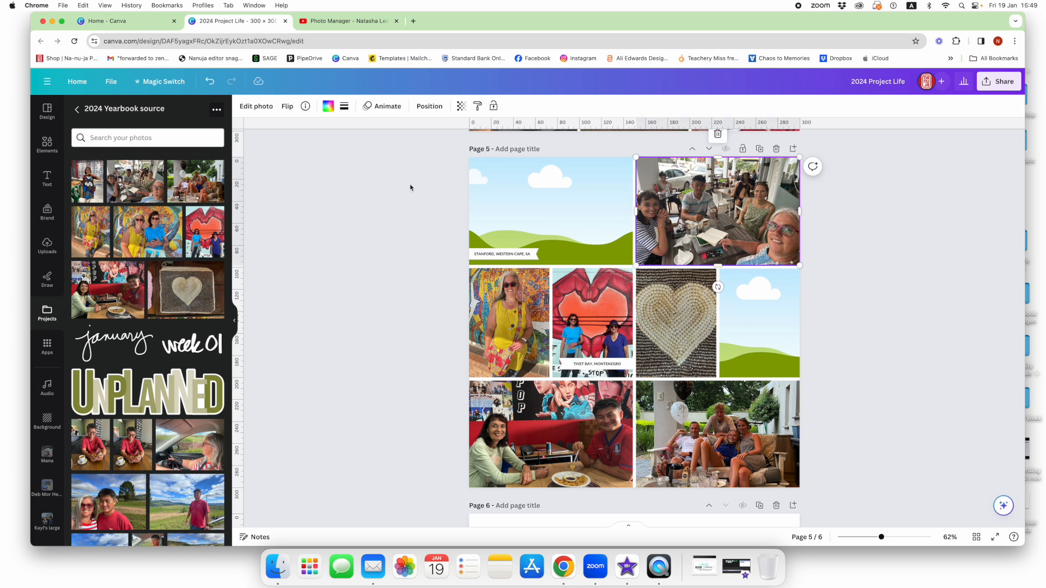
{"action": "left_click", "coordinate": [252, 108]}
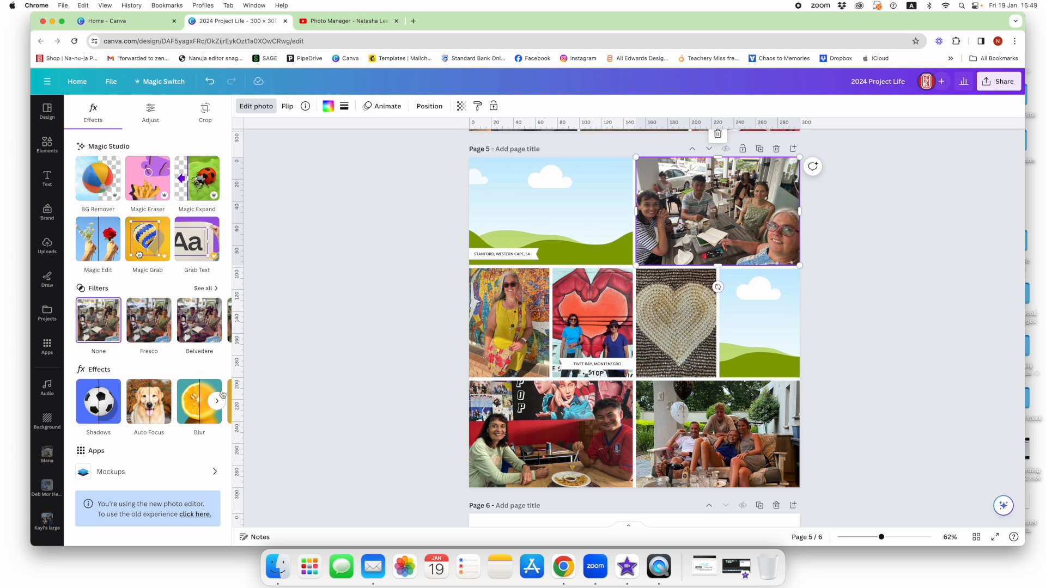
{"action": "left_click", "coordinate": [206, 291]}
{"action": "scroll", "coordinate": [154, 322], "scroll_direction": "down", "scroll_amount": 5}
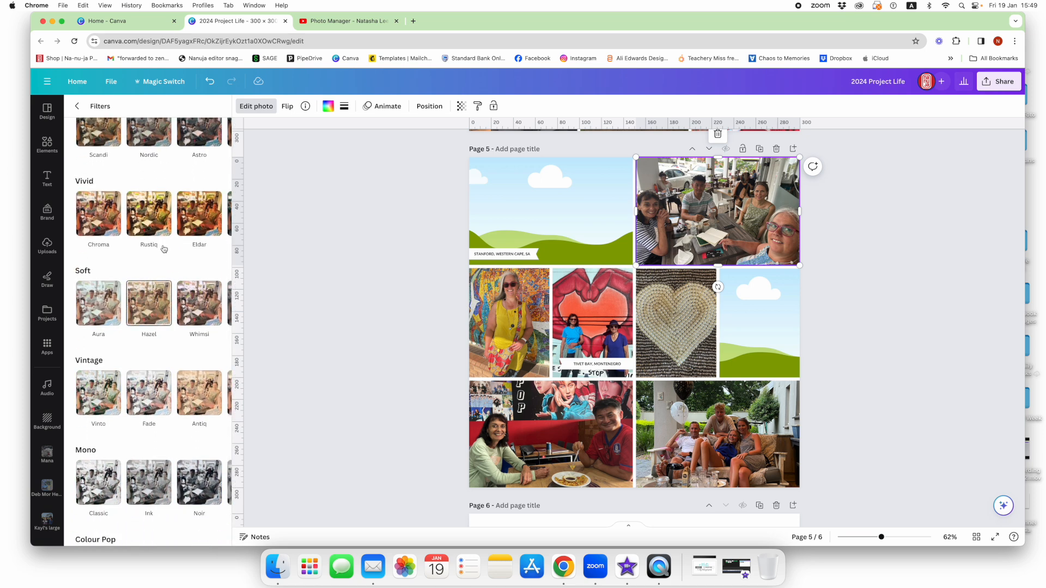
{"action": "left_click", "coordinate": [99, 308]}
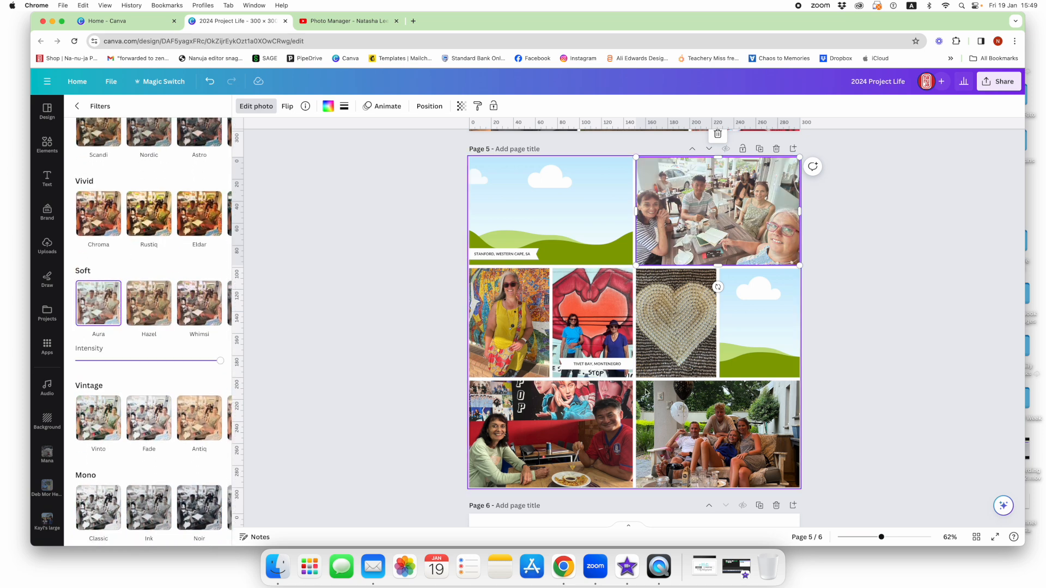
Apply the same Aura filter to the patio group photo in the lower-right grid
{"action": "left_click", "coordinate": [750, 460]}
{"action": "scroll", "coordinate": [71, 286], "scroll_direction": "down", "scroll_amount": 3}
{"action": "scroll", "coordinate": [71, 286], "scroll_direction": "down", "scroll_amount": 2}
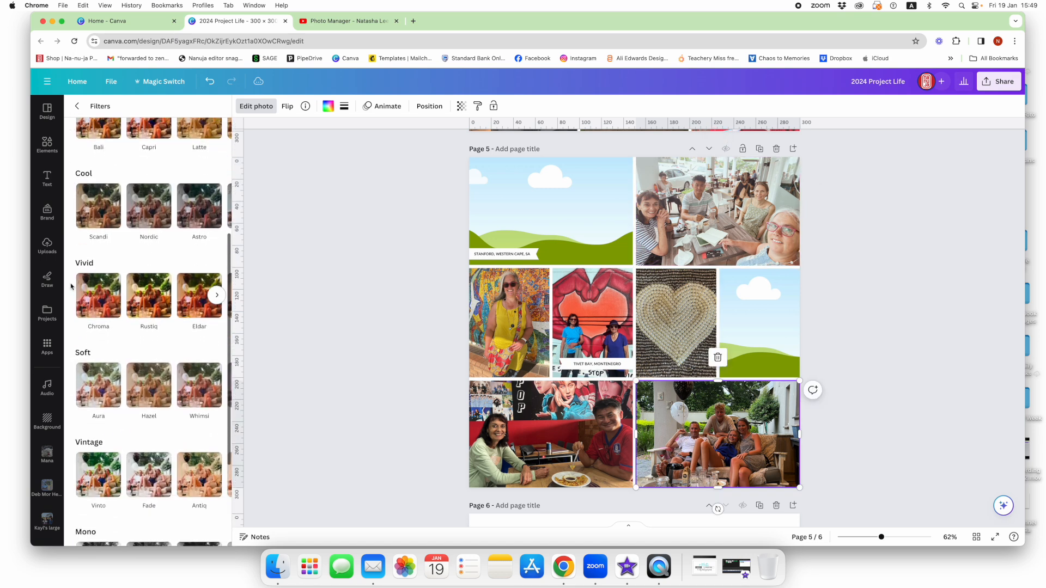
{"action": "left_click", "coordinate": [106, 393]}
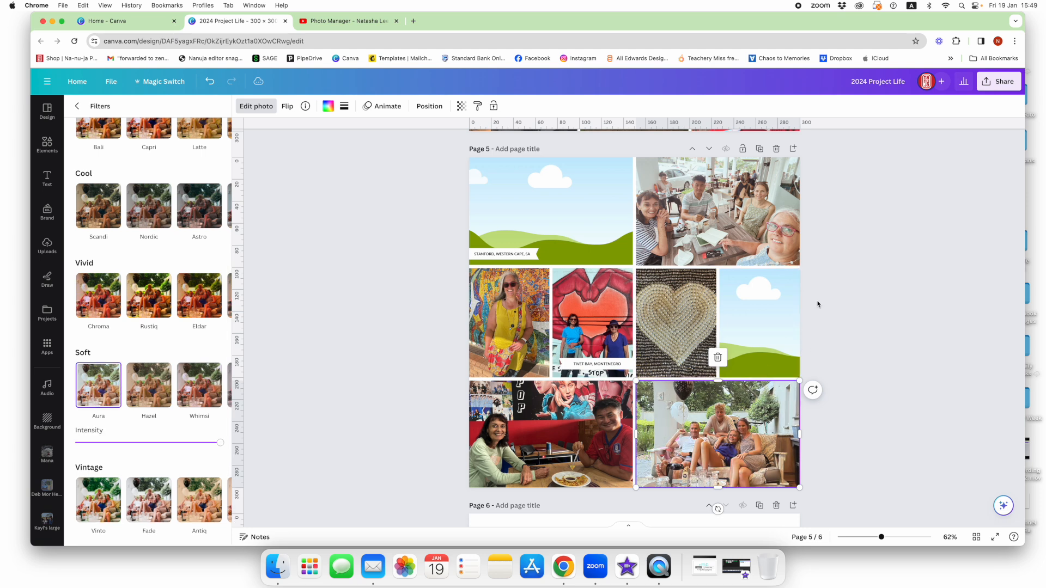
Search the elements for "grateful quote" and browse the graphics results for a suitable quote
{"action": "left_click", "coordinate": [871, 302]}
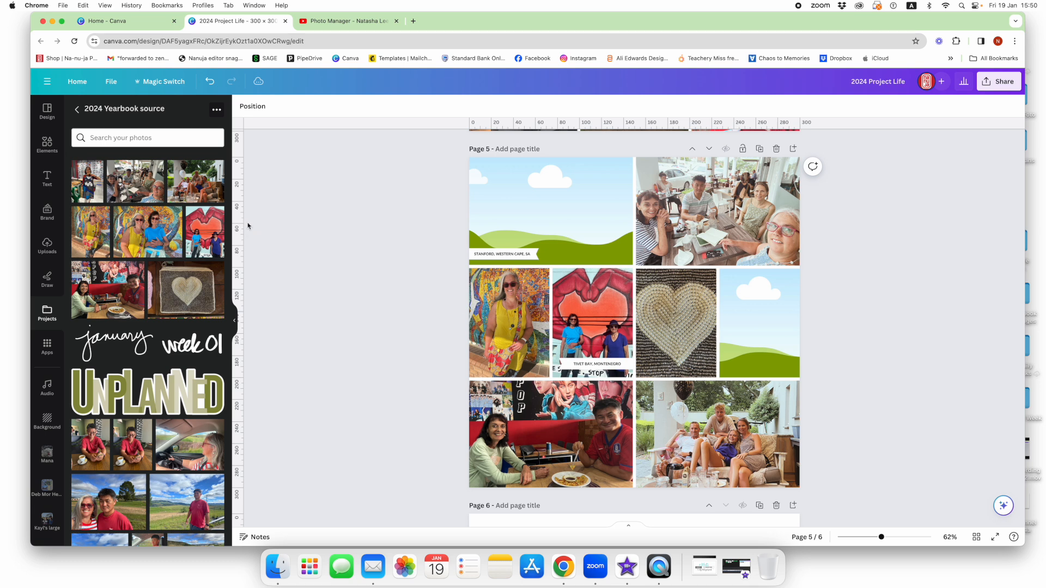
{"action": "left_click", "coordinate": [47, 144]}
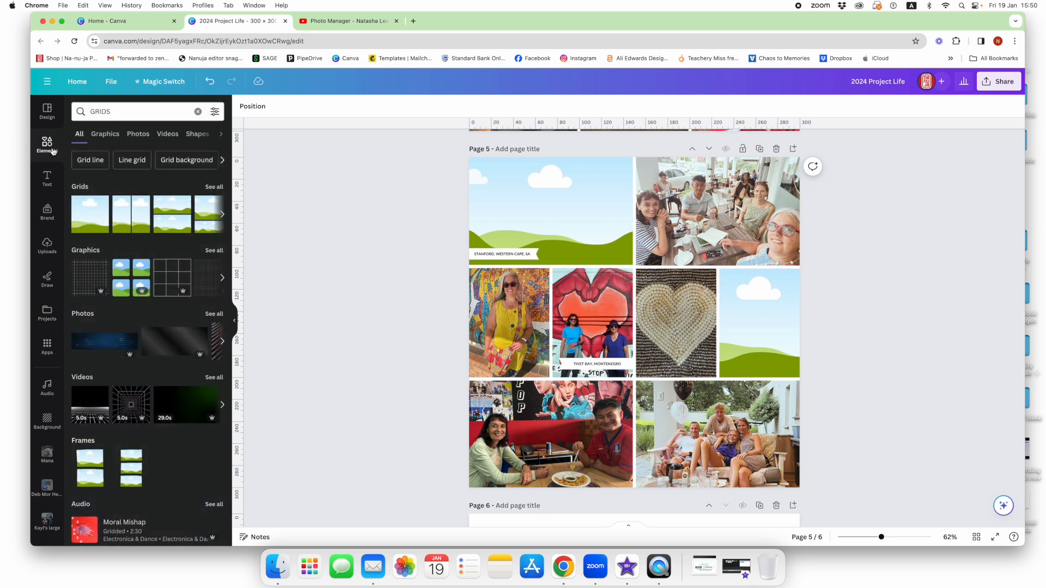
{"action": "left_click", "coordinate": [198, 111]}
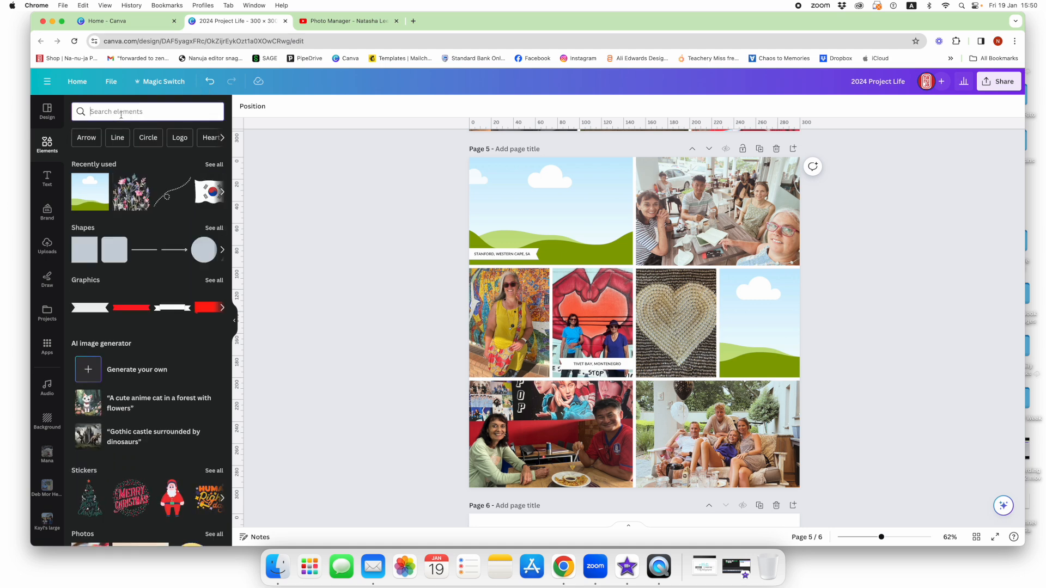
{"action": "type", "text": "grat"}
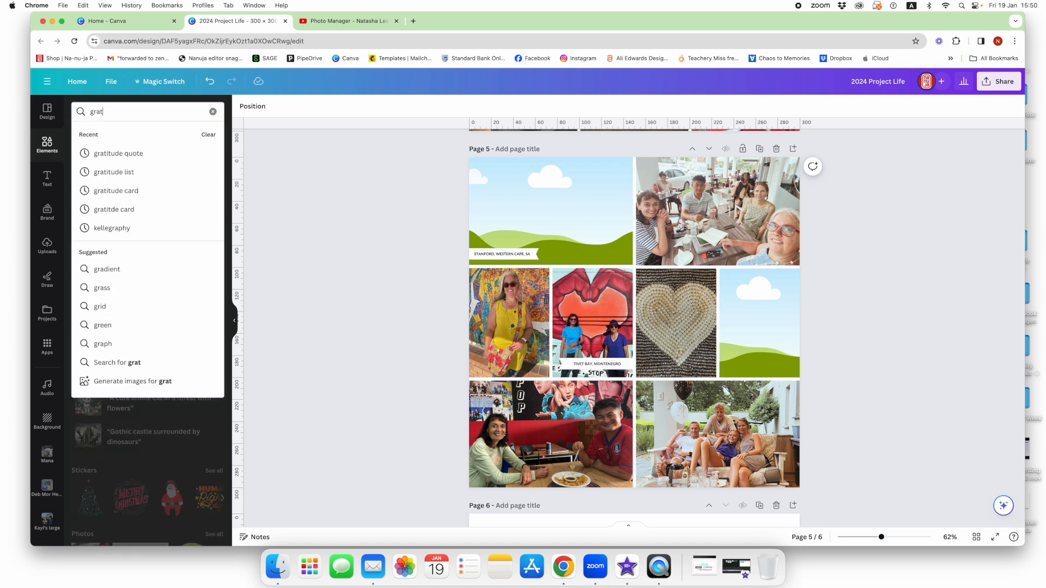
{"action": "type", "text": "eful quote"}
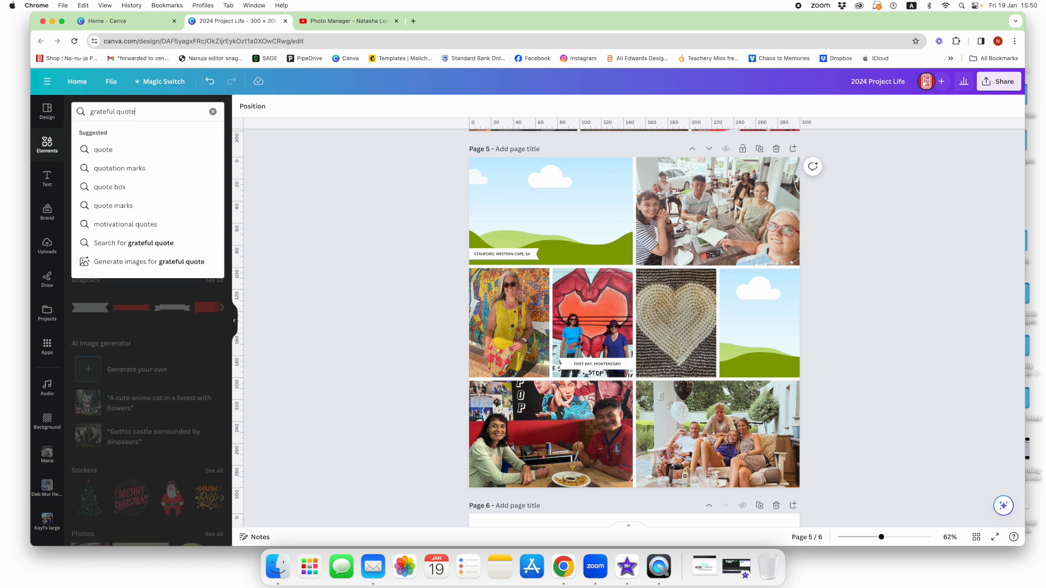
{"action": "key", "text": "Return"}
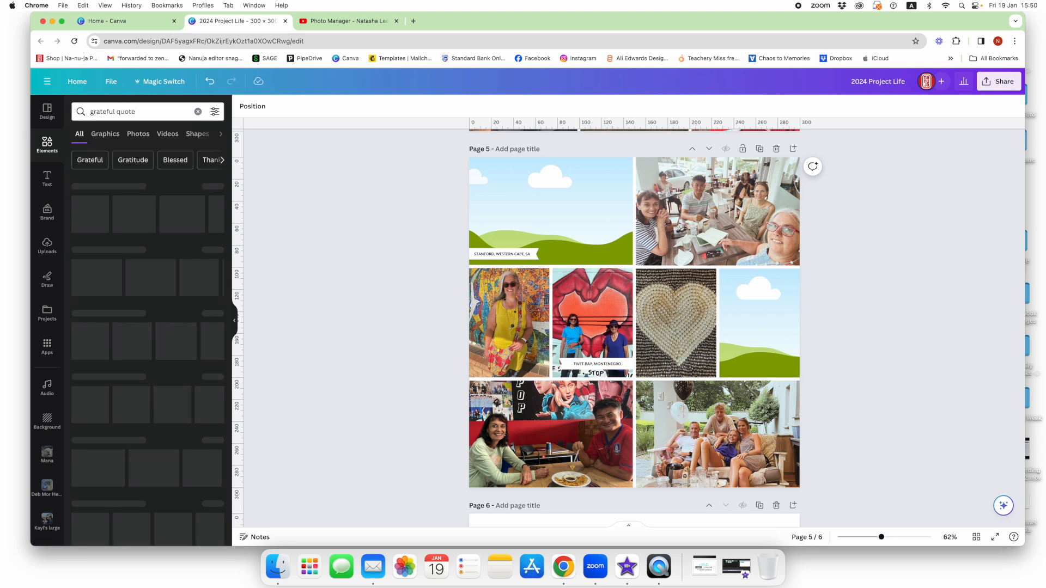
{"action": "left_click", "coordinate": [107, 134]}
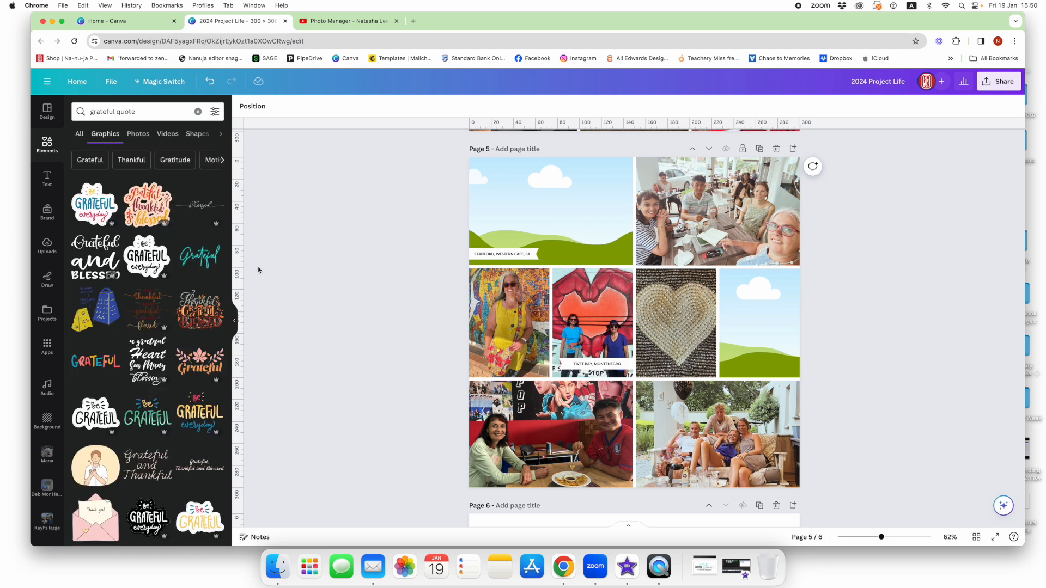
{"action": "scroll", "coordinate": [199, 304], "scroll_direction": "down", "scroll_amount": 5}
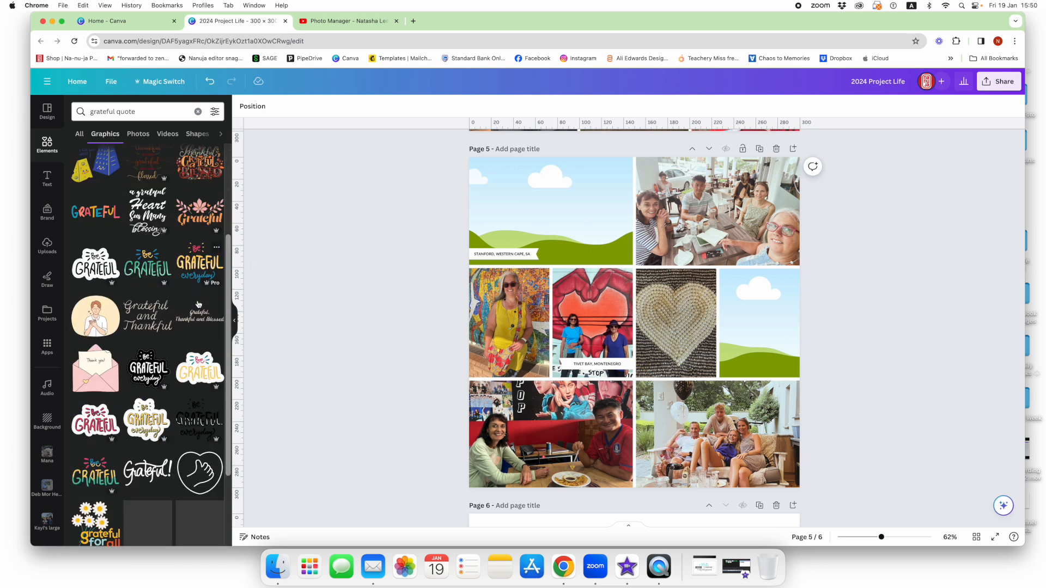
{"action": "scroll", "coordinate": [198, 304], "scroll_direction": "down", "scroll_amount": 5}
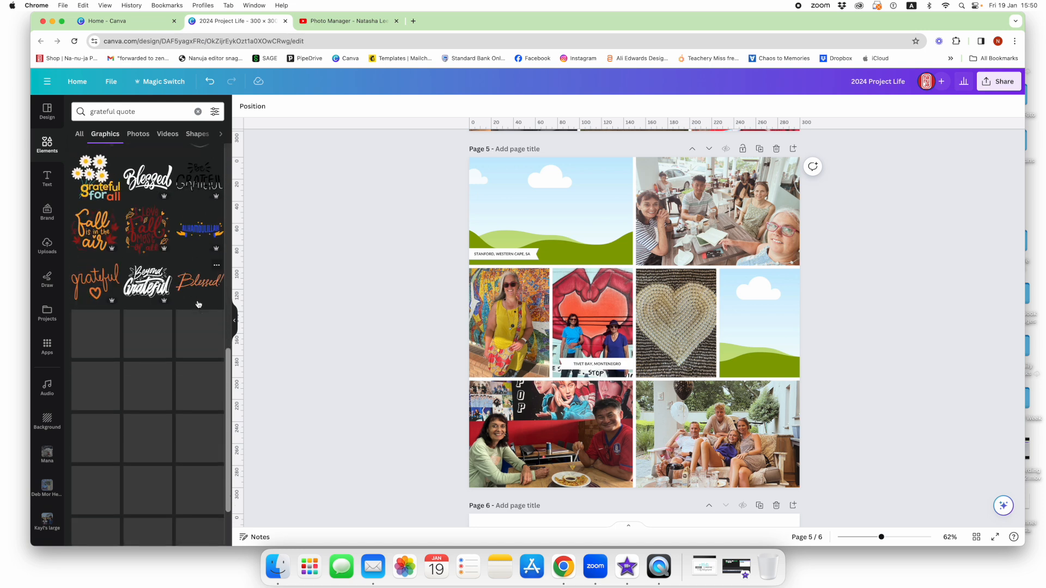
{"action": "scroll", "coordinate": [208, 318], "scroll_direction": "down", "scroll_amount": 3}
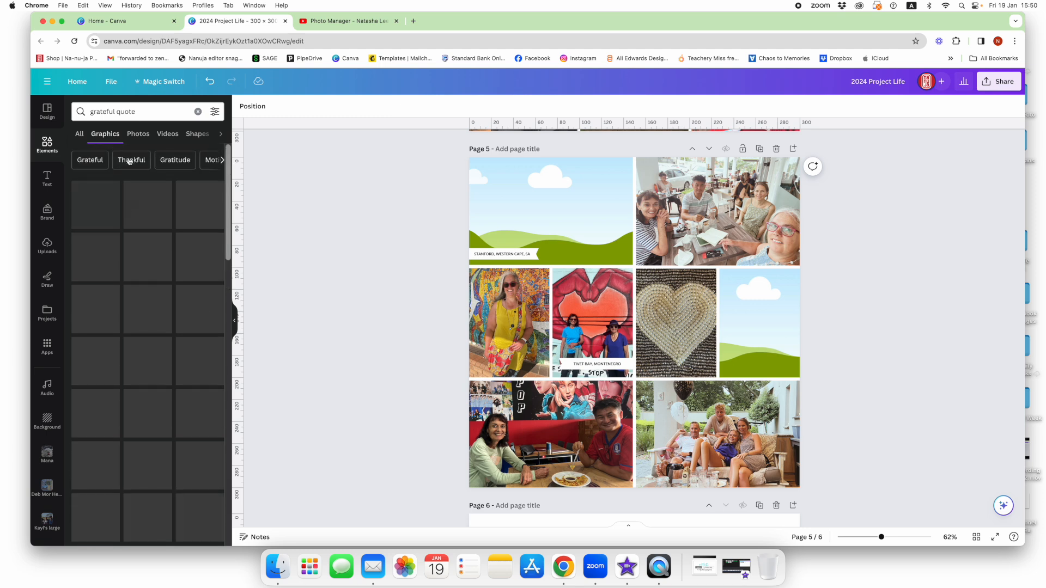
Find a "thankful" graphic and place the "There's always something to be thankful for" lettering over the crocheted heart photo, sized to fit inside it
{"action": "left_click", "coordinate": [79, 106]}
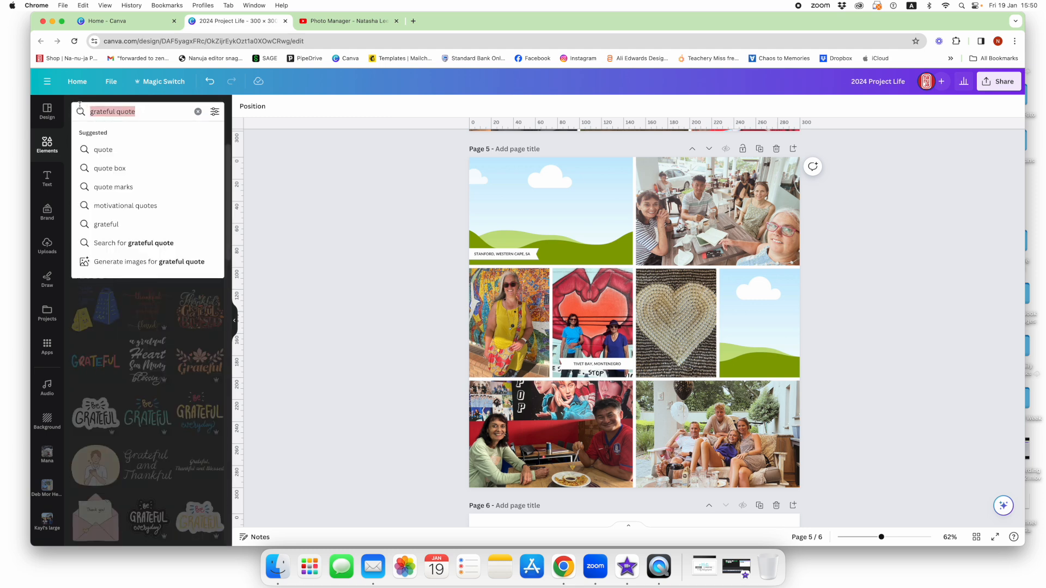
{"action": "type", "text": "thankful"}
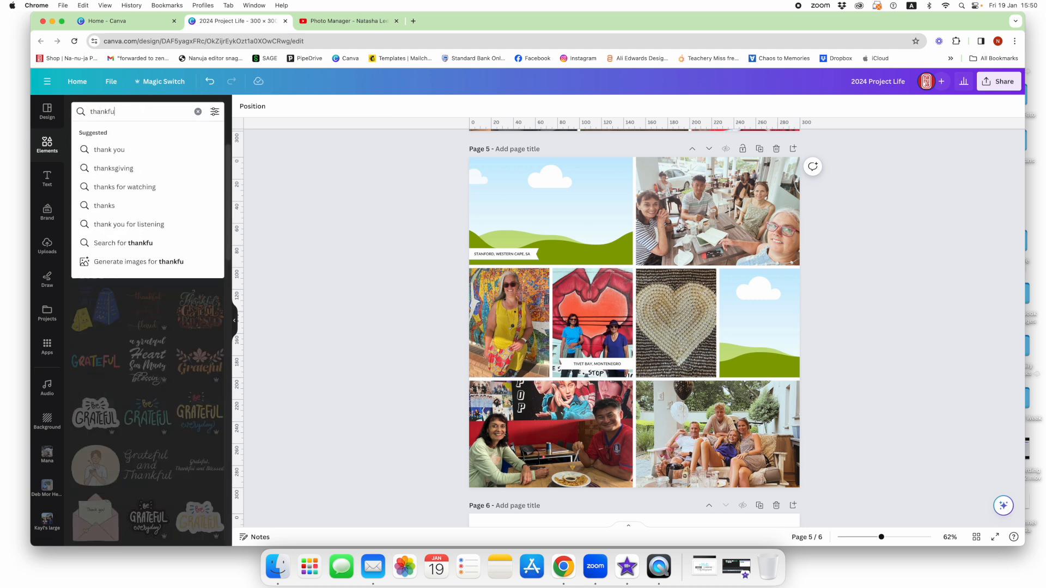
{"action": "key", "text": "Return"}
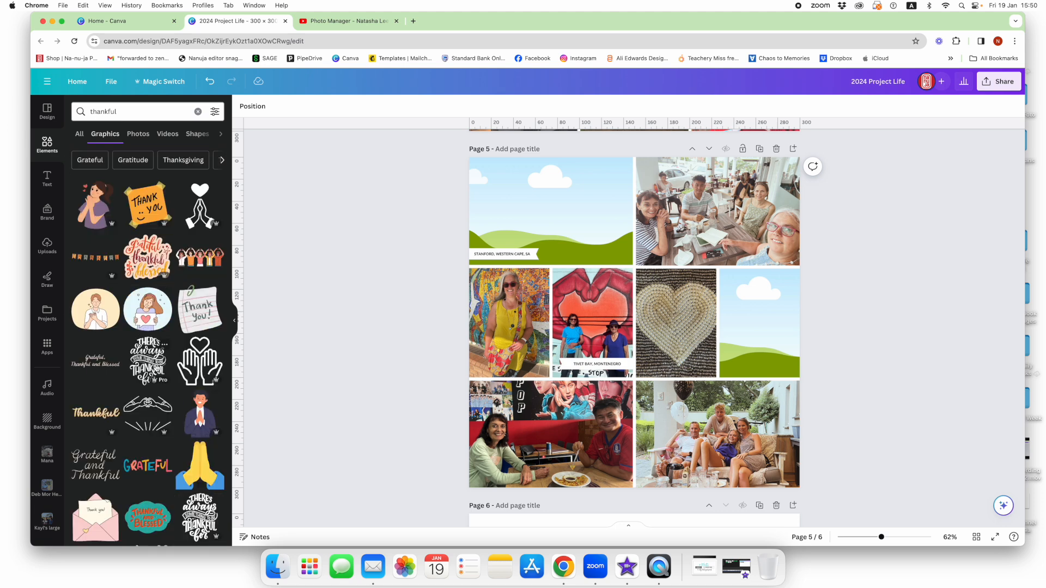
{"action": "left_click_drag", "start_coordinate": [147, 359], "coordinate": [682, 333]}
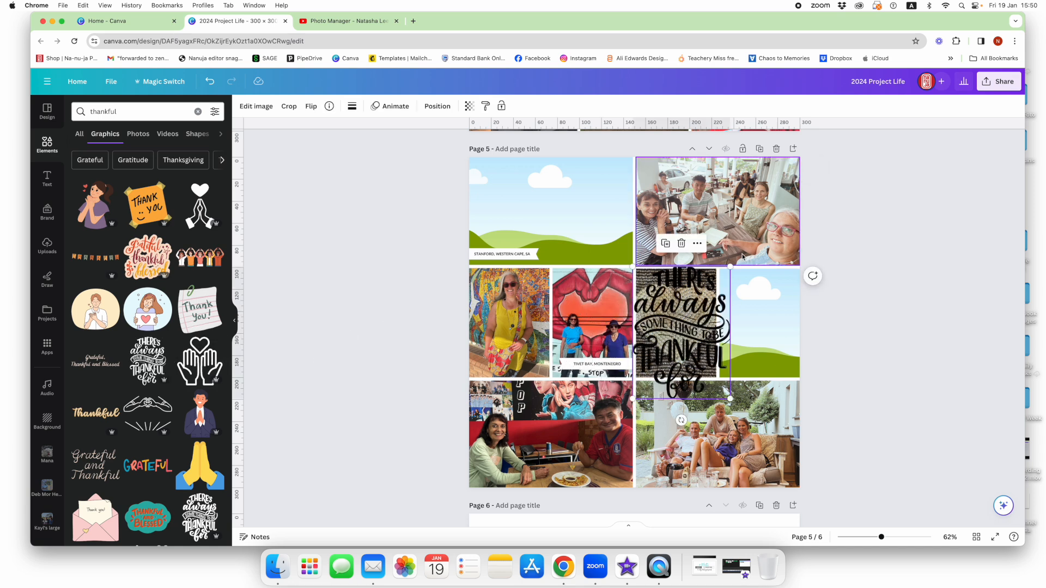
{"action": "left_click_drag", "start_coordinate": [730, 267], "coordinate": [689, 308]}
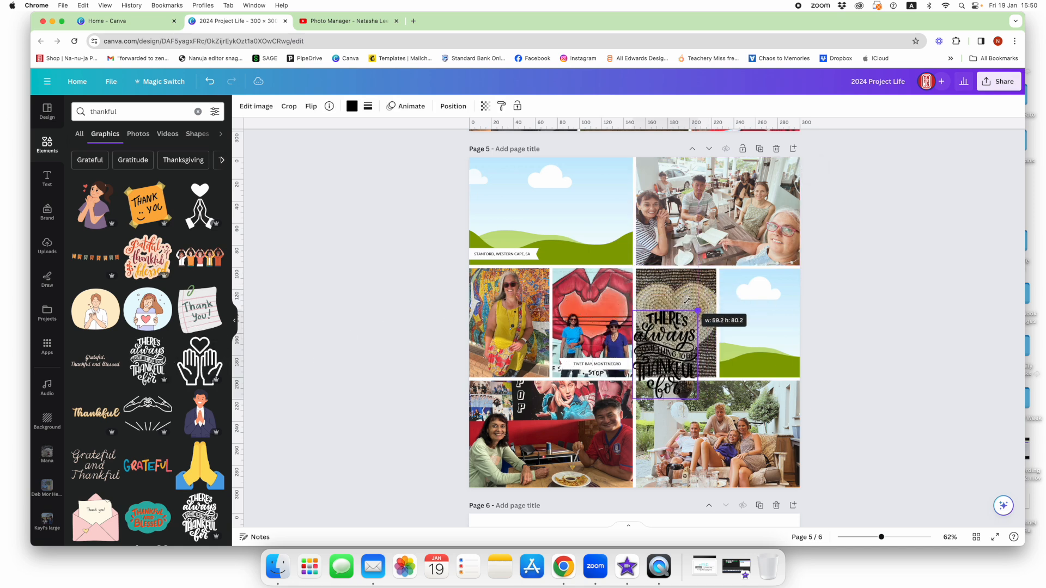
{"action": "left_click_drag", "start_coordinate": [658, 374], "coordinate": [668, 341]}
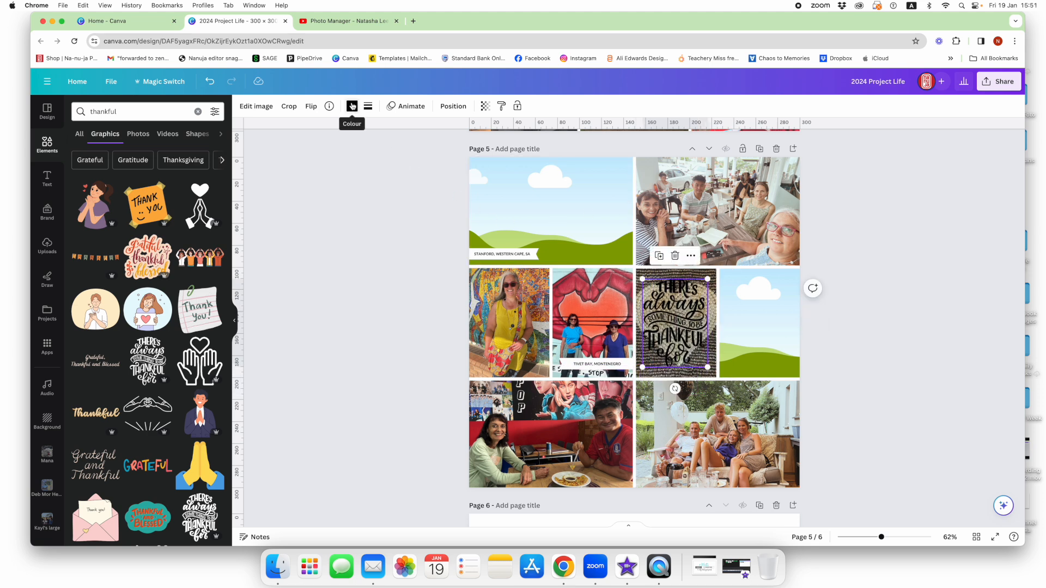
Recolour the thankful quote over the crocheted heart photo to white (#ffffff)
{"action": "left_click", "coordinate": [352, 107]}
{"action": "left_click", "coordinate": [186, 162]}
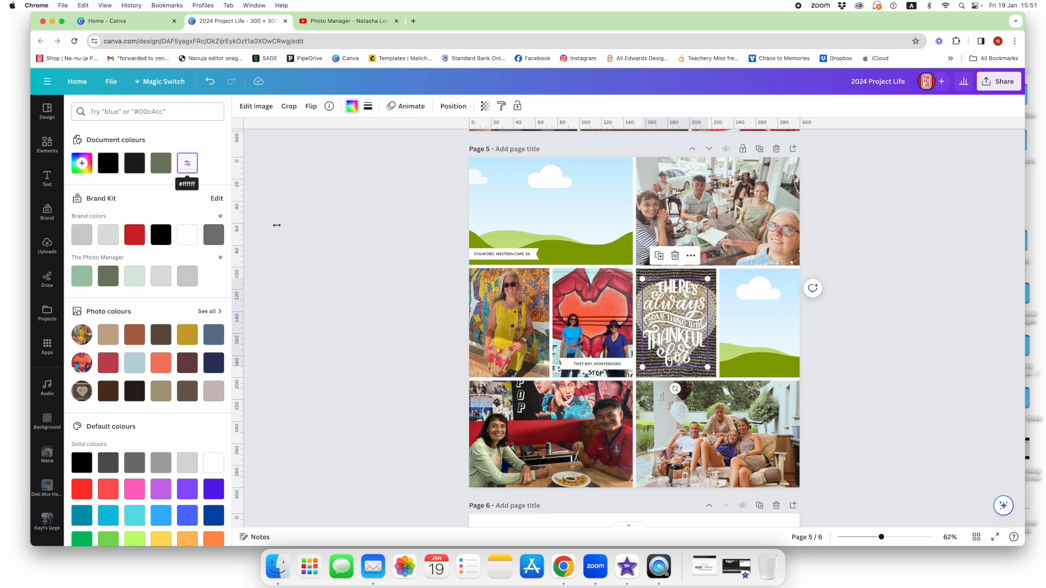
{"action": "left_click", "coordinate": [833, 331]}
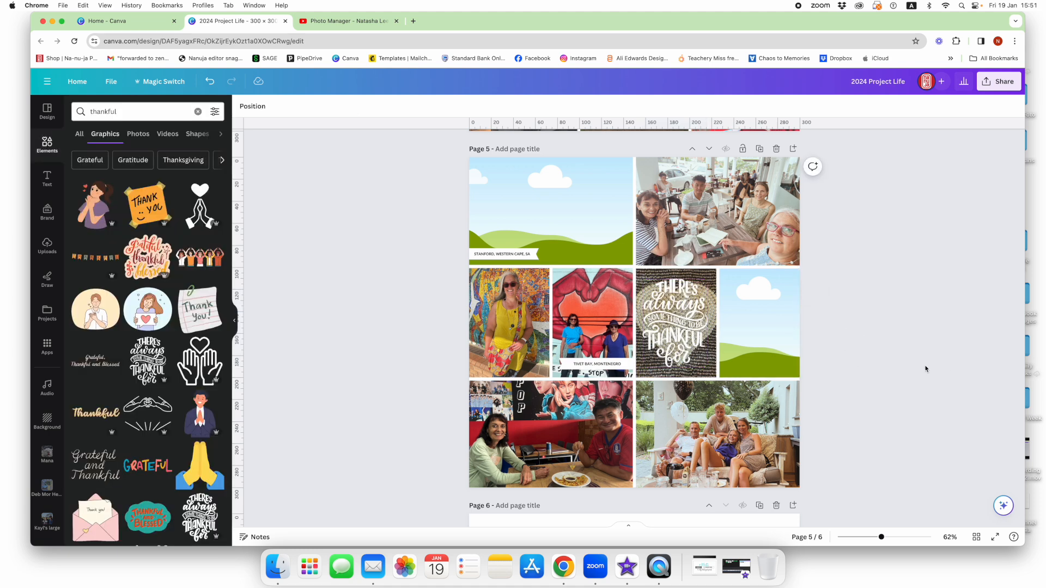
Move the white label banner from the upper-left grid to the café table photo's upper-right corner and send that photo to the back
{"action": "double_click", "coordinate": [479, 254]}
{"action": "left_click", "coordinate": [439, 289]}
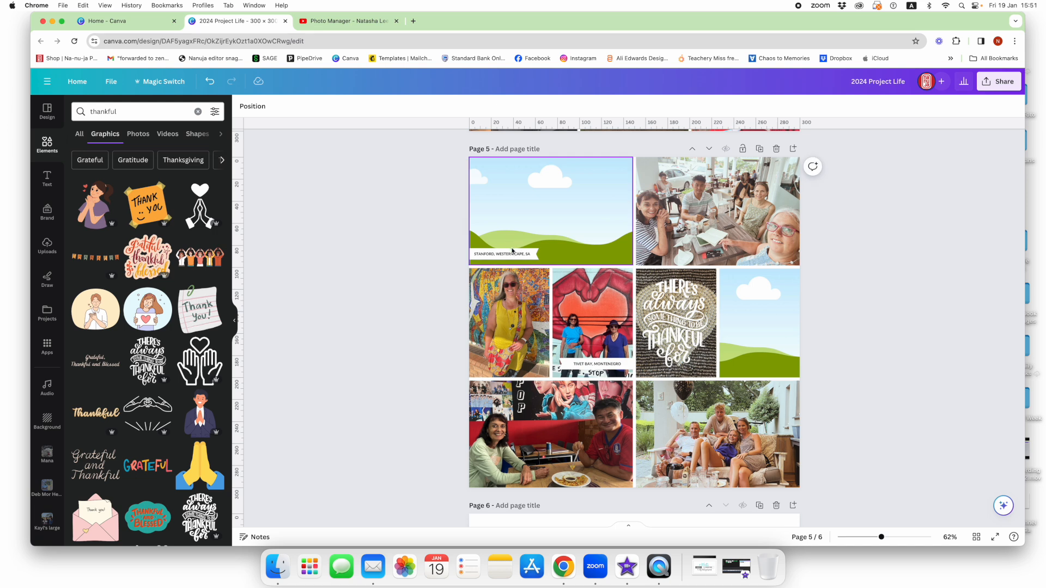
{"action": "left_click_drag", "start_coordinate": [511, 253], "coordinate": [772, 171]}
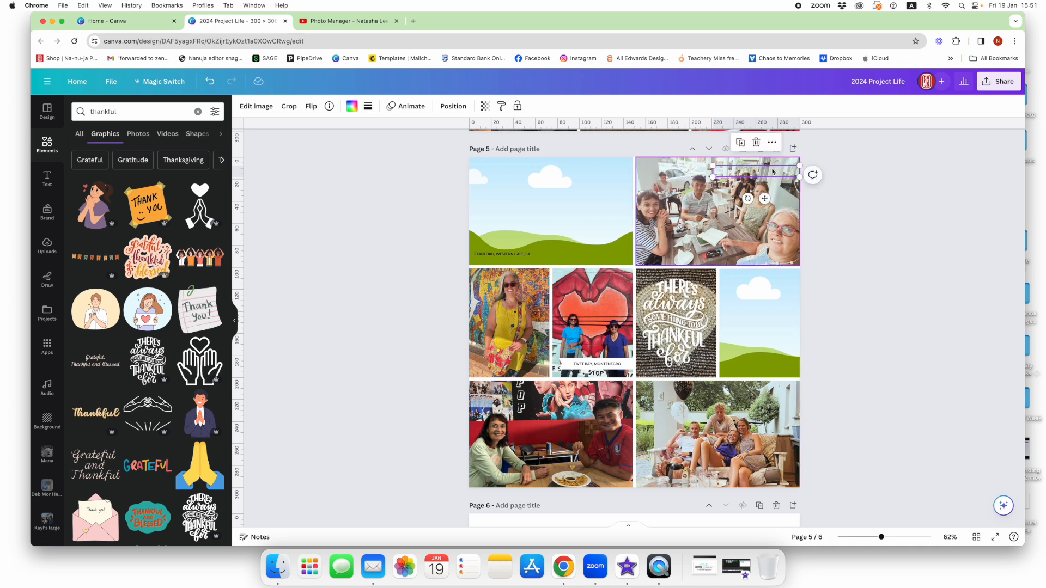
{"action": "right_click", "coordinate": [771, 171]}
{"action": "mouse_move", "coordinate": [829, 269]}
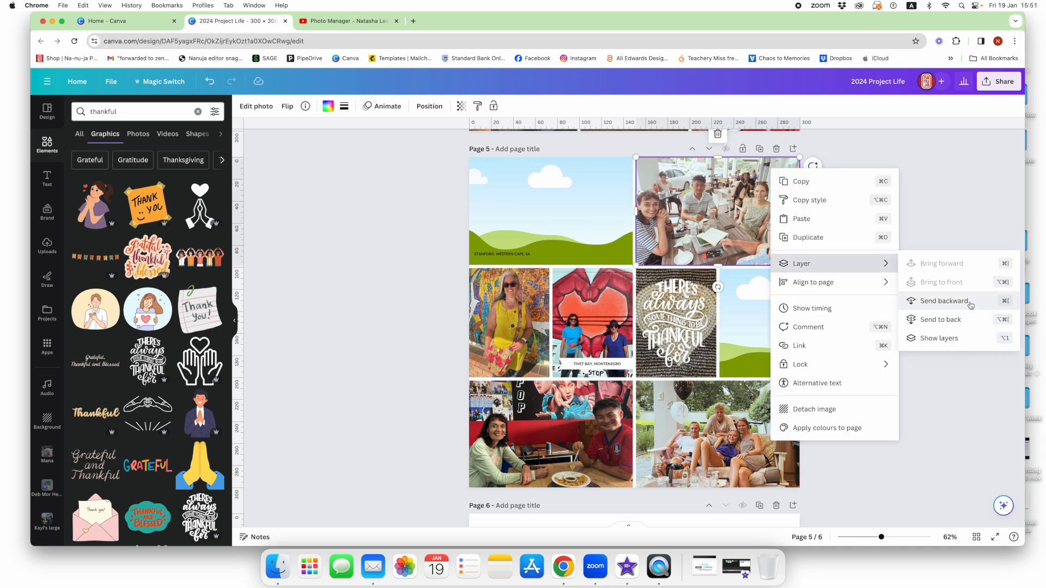
{"action": "left_click", "coordinate": [963, 320]}
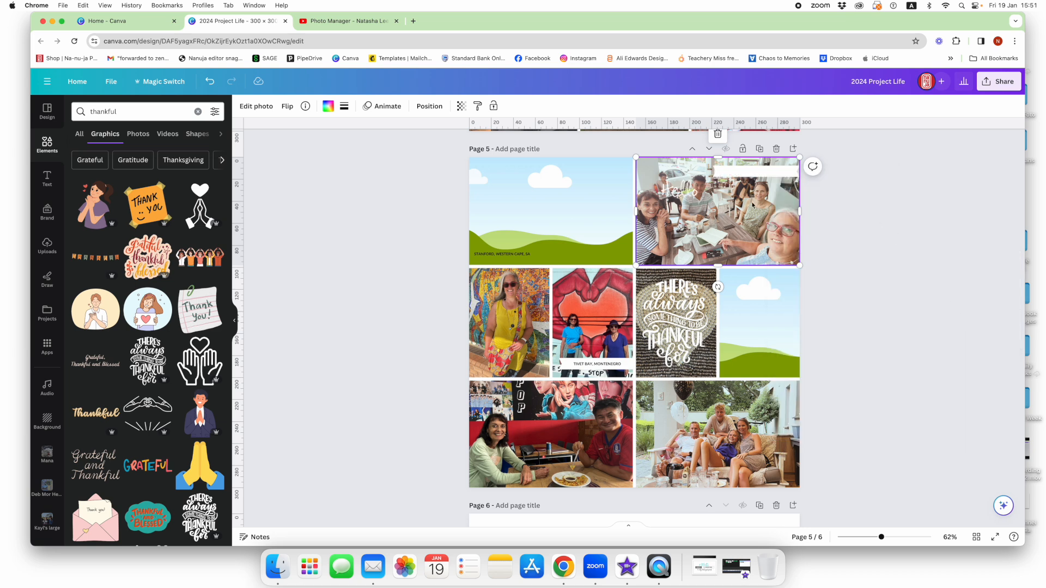
Delete the stray "Hello" lettering over the café table photo and move the Stanford caption text onto the white banner there
{"action": "left_click", "coordinate": [678, 198]}
{"action": "key", "text": "Delete"}
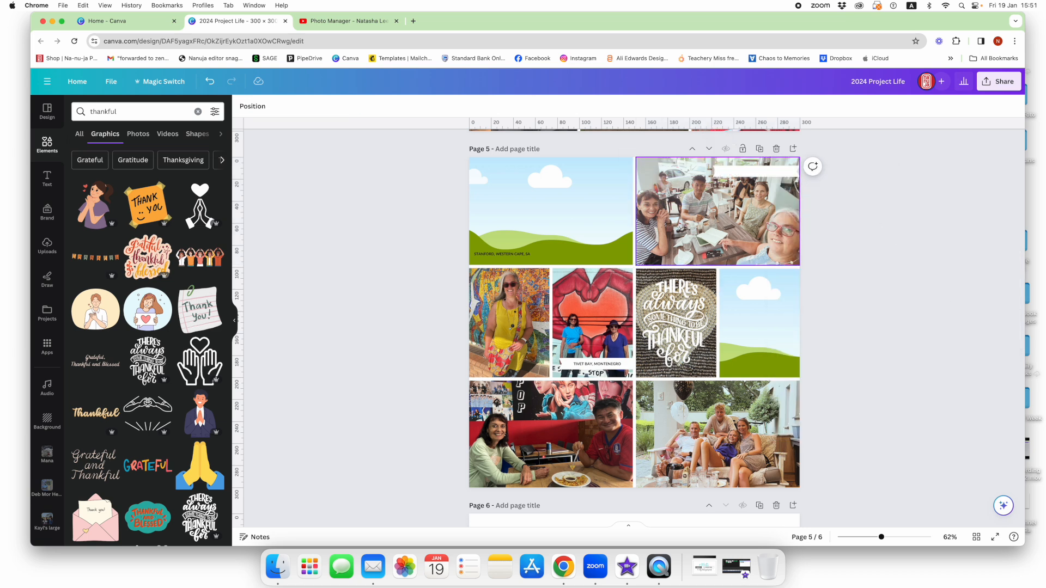
{"action": "double_click", "coordinate": [515, 255]}
{"action": "left_click_drag", "start_coordinate": [516, 256], "coordinate": [774, 174]}
{"action": "left_click", "coordinate": [770, 170]}
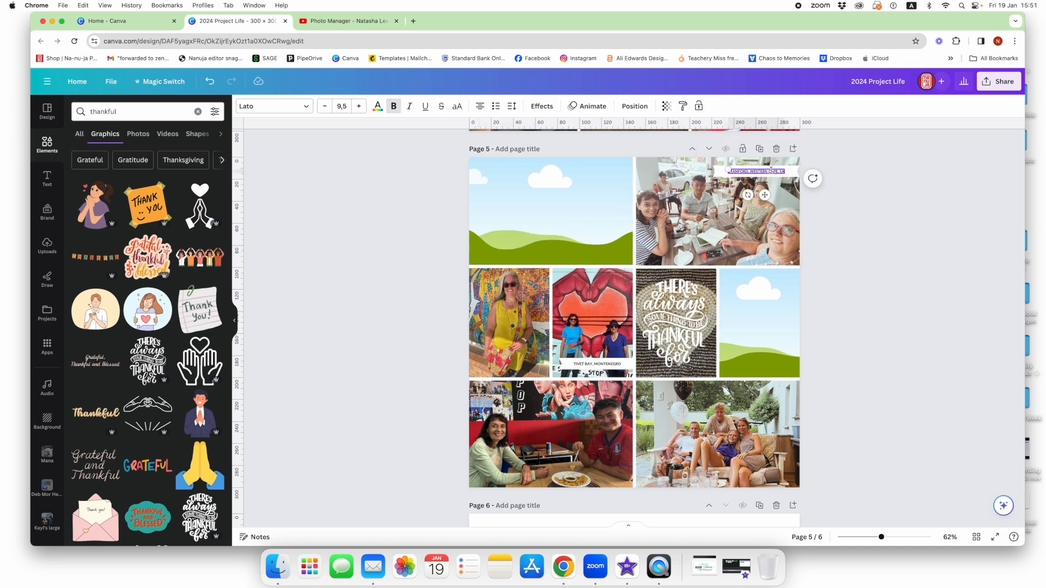
Replace the caption on the café table photo's banner with "GLENWOOD BAKERY ON SUNDAYS"
{"action": "key", "text": "super+a"}
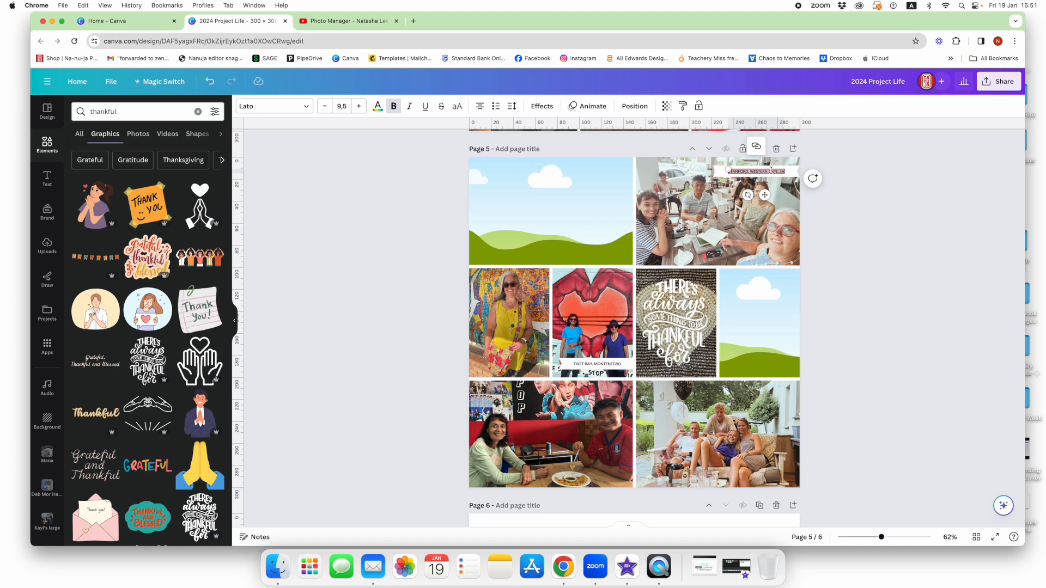
{"action": "type", "text": "NEW SUNDAY ROUT"}
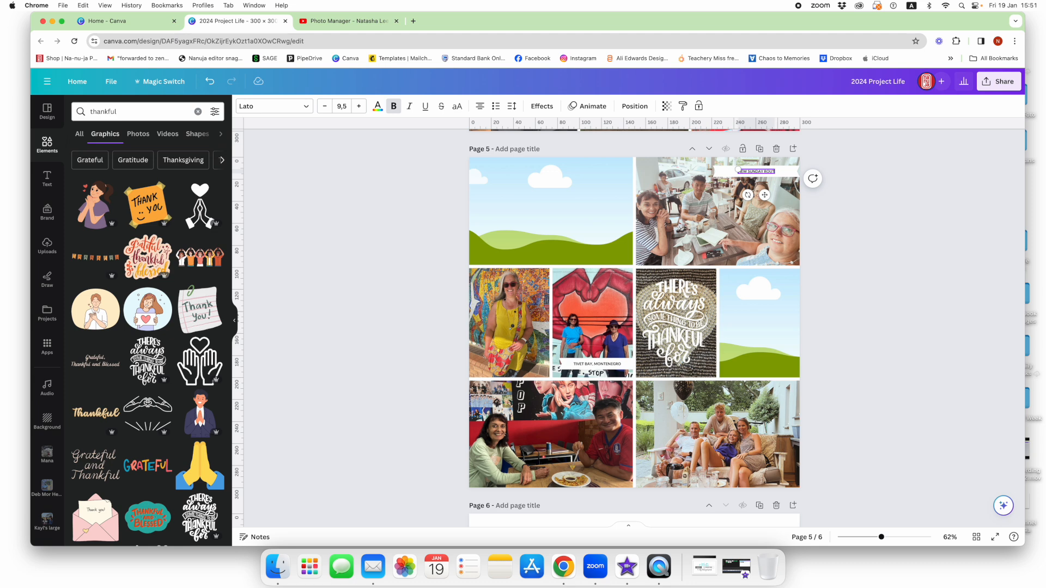
{"action": "key", "text": "super+z"}
{"action": "key", "text": "super+shift+z"}
{"action": "left_click", "coordinate": [758, 176]}
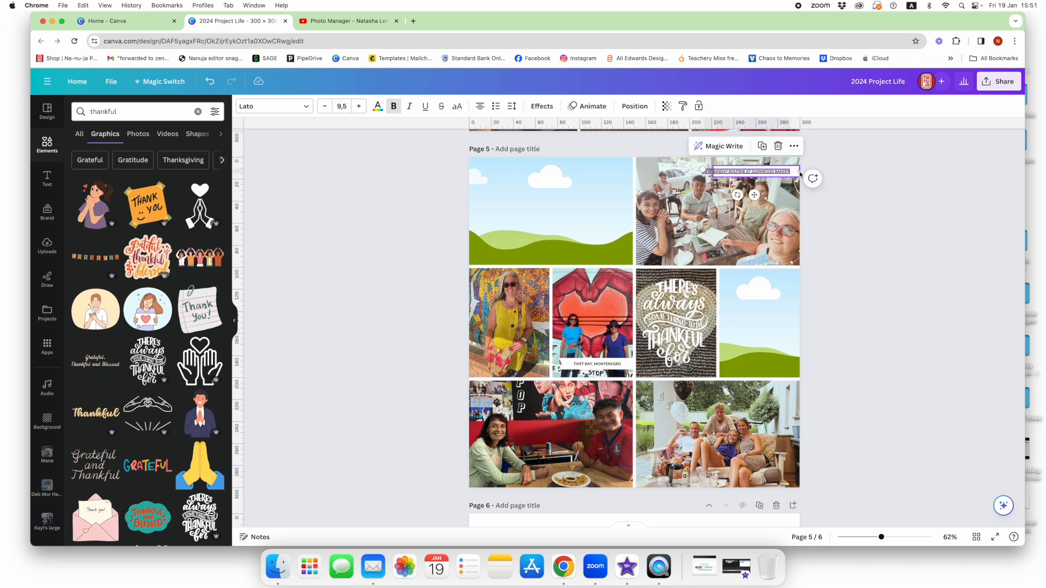
{"action": "left_click", "coordinate": [210, 82]}
{"action": "left_click", "coordinate": [757, 171]}
{"action": "left_click", "coordinate": [730, 171]}
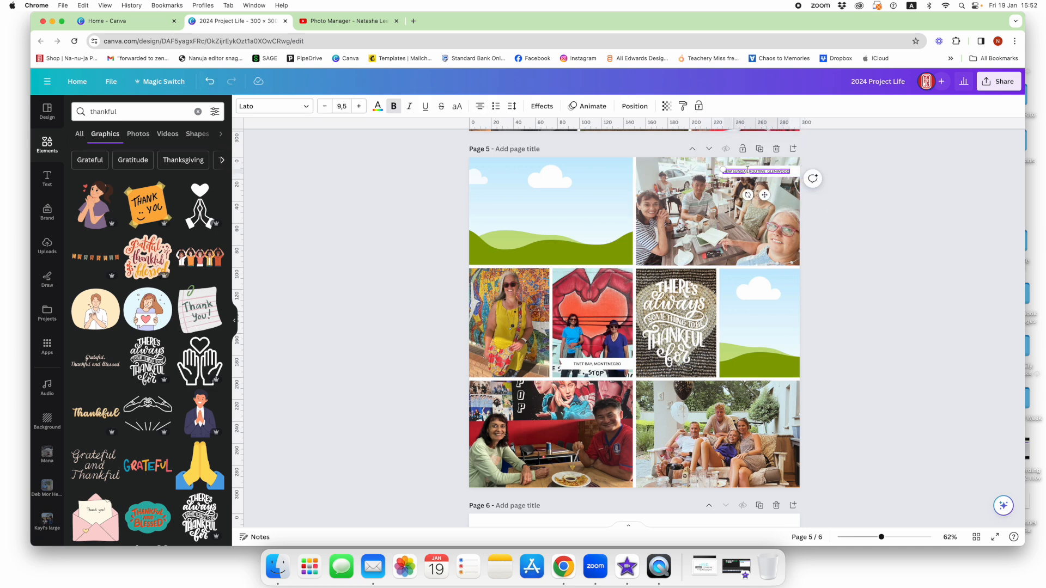
{"action": "key", "text": "BackSpace"}
{"action": "type", "text": "BAKERY ON SUNDAYS"}
Move the label from the heart mural photo to the patio group photo's upper-right corner and caption it with the person's name and "15 BIRTHDAY"
{"action": "left_click_drag", "start_coordinate": [597, 364], "coordinate": [780, 387]}
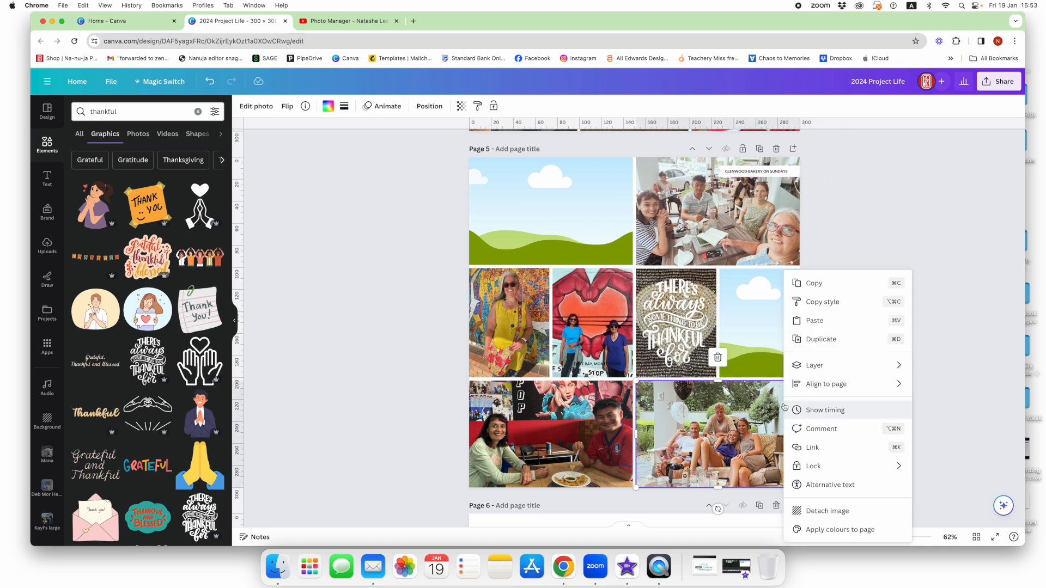
{"action": "double_click", "coordinate": [750, 390]}
{"action": "type", "text": "15 BIRTHDAY"}
{"action": "left_click", "coordinate": [749, 425]}
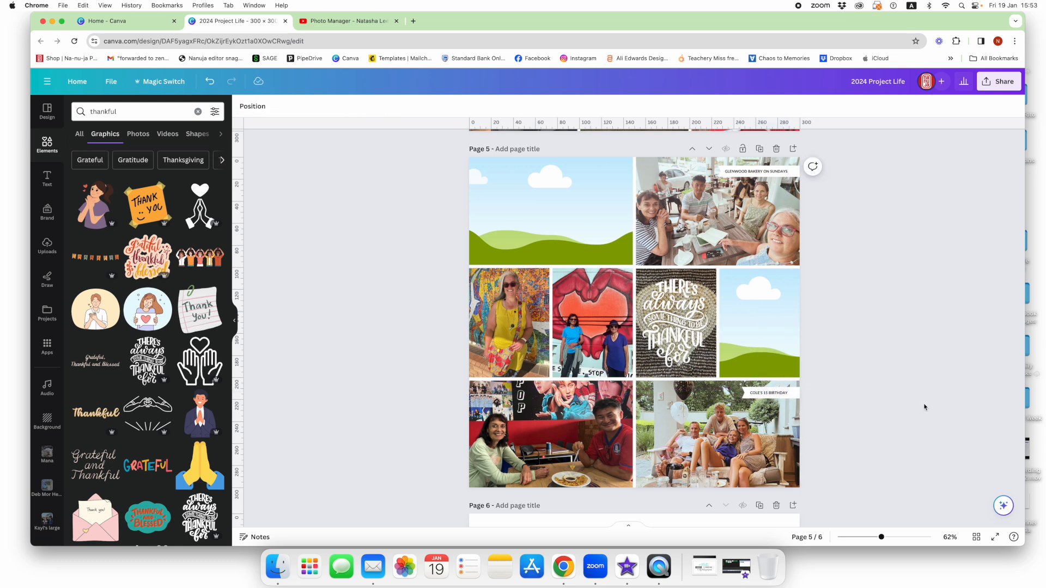
Label the diner photo's upper-left corner "ENJOYING CRAZY KOREAN LUNCH", fitting the text on one line and aligning its banner with the photo edge
{"action": "left_click_drag", "start_coordinate": [722, 391], "coordinate": [491, 392]}
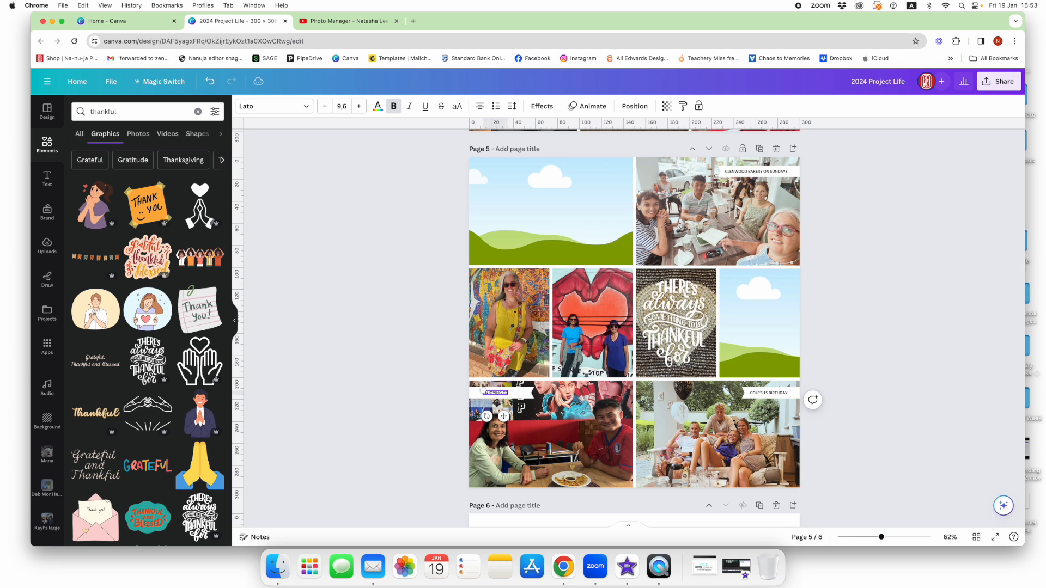
{"action": "type", "text": "KOREAN LUNCH"}
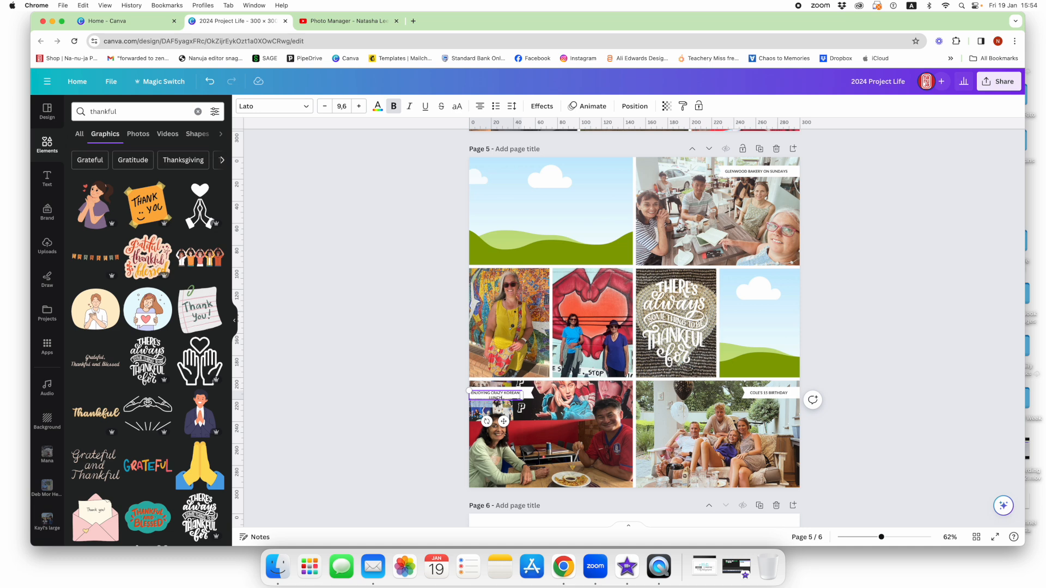
{"action": "mouse_move", "coordinate": [522, 399]}
{"action": "left_mouse_down"}
{"action": "mouse_move", "coordinate": [543, 396]}
{"action": "mouse_move", "coordinate": [531, 391]}
{"action": "left_mouse_up"}
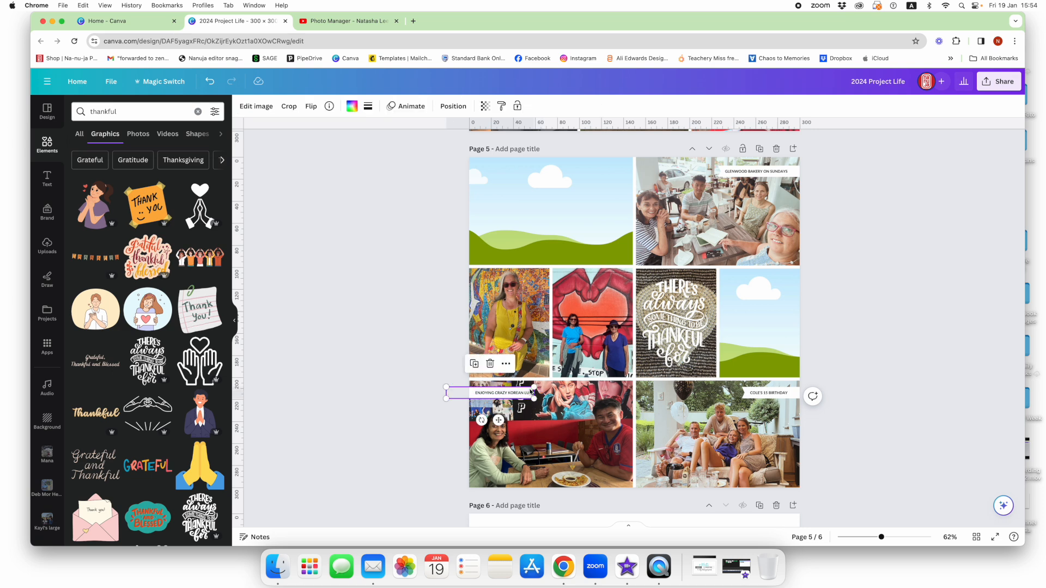
{"action": "left_click_drag", "start_coordinate": [455, 398], "coordinate": [469, 393]}
{"action": "left_click", "coordinate": [403, 414]}
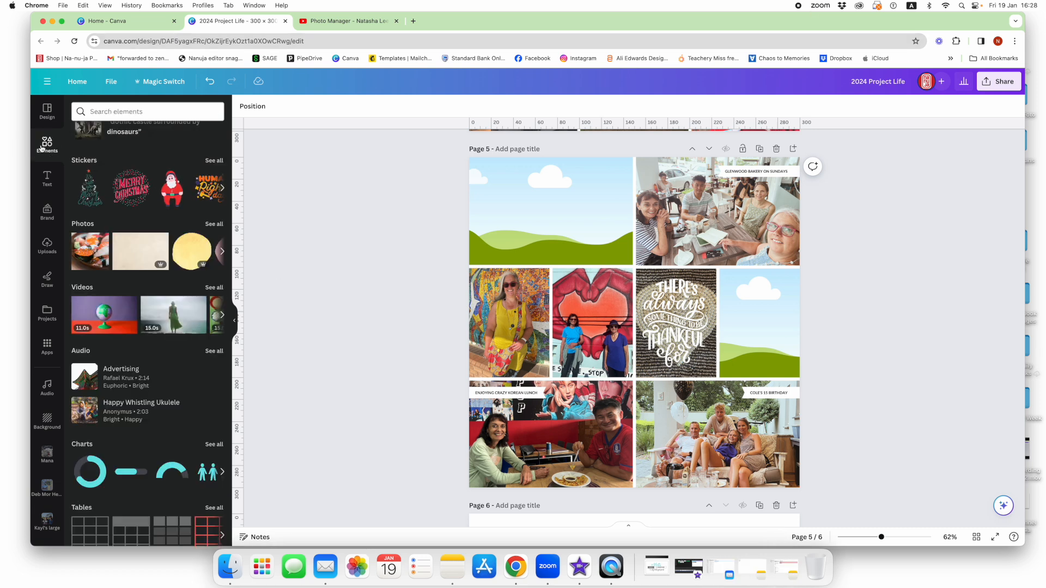
Search the photos for "neutral background" and fill the empty frame beside the thankful quote with the mottled beige texture
{"action": "left_click", "coordinate": [106, 112]}
{"action": "type", "text": "neitral"}
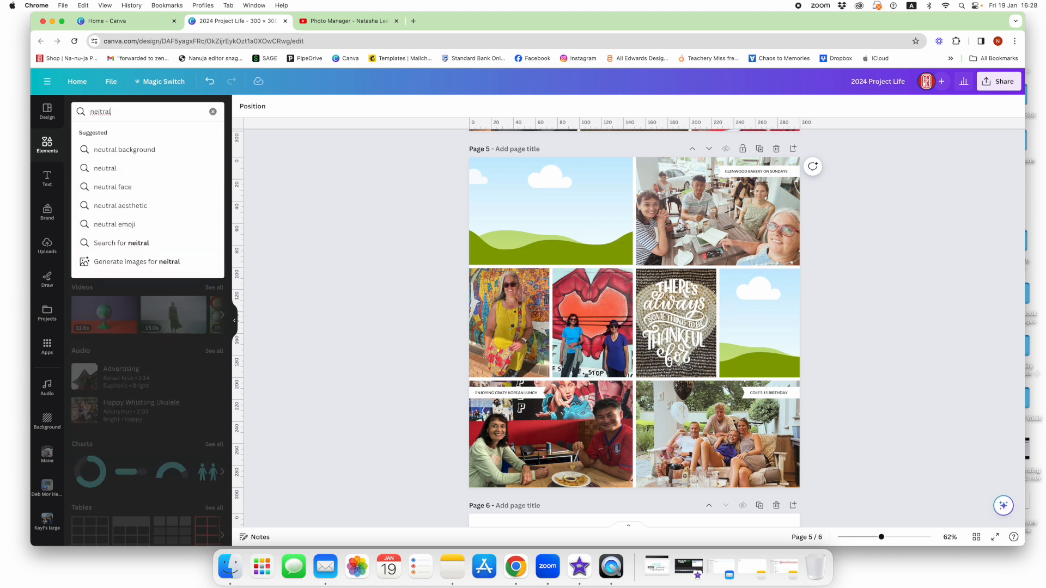
{"action": "left_click", "coordinate": [124, 149]}
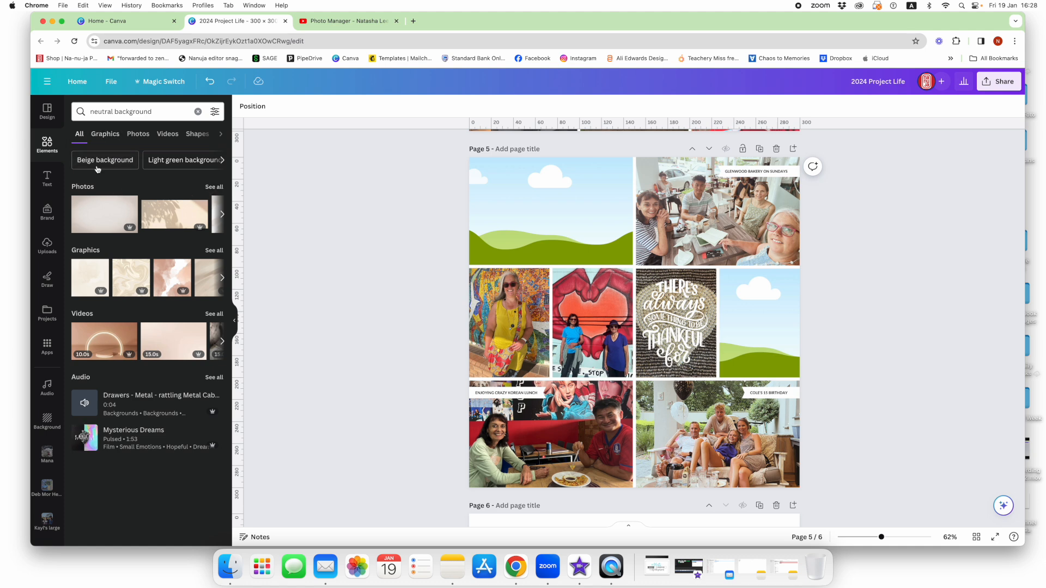
{"action": "left_click", "coordinate": [221, 188]}
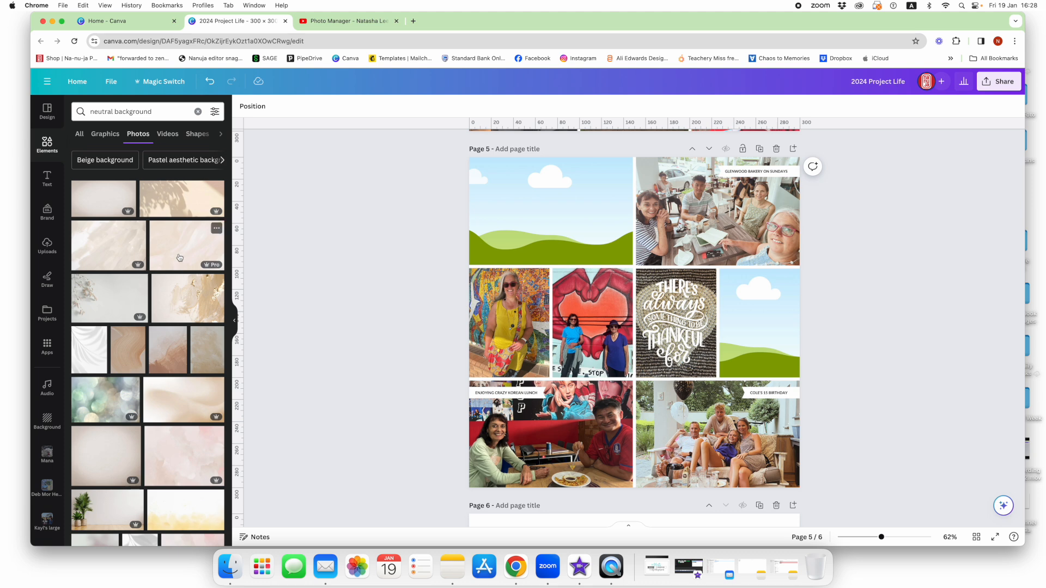
{"action": "left_click_drag", "start_coordinate": [106, 199], "coordinate": [754, 284]}
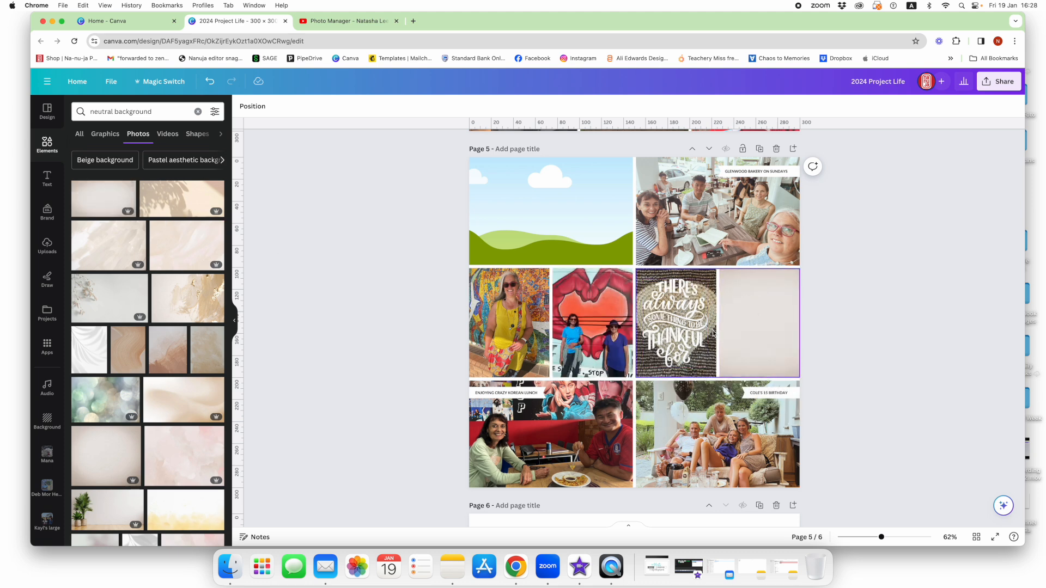
{"action": "left_click_drag", "start_coordinate": [212, 353], "coordinate": [767, 300]}
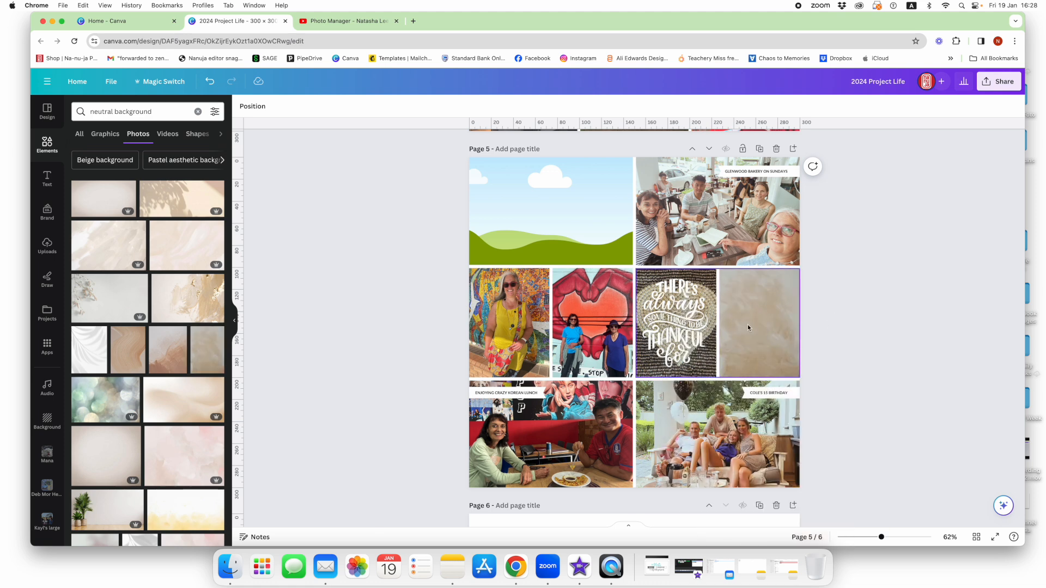
Search the graphics for "list of 5" and add the rounded list bars in shades from yellow-orange to maroon
{"action": "left_click", "coordinate": [198, 111]}
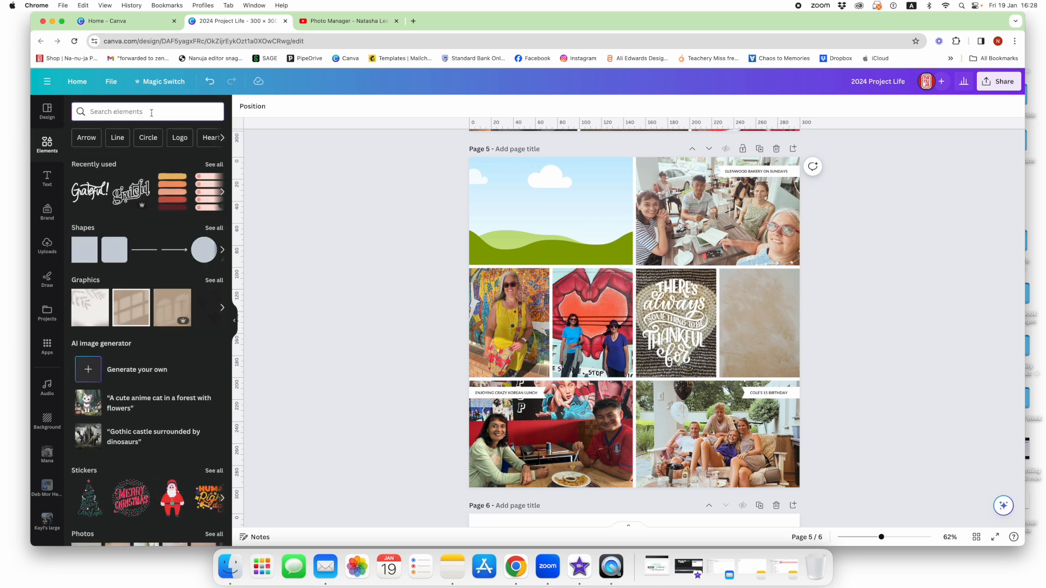
{"action": "type", "text": "list"}
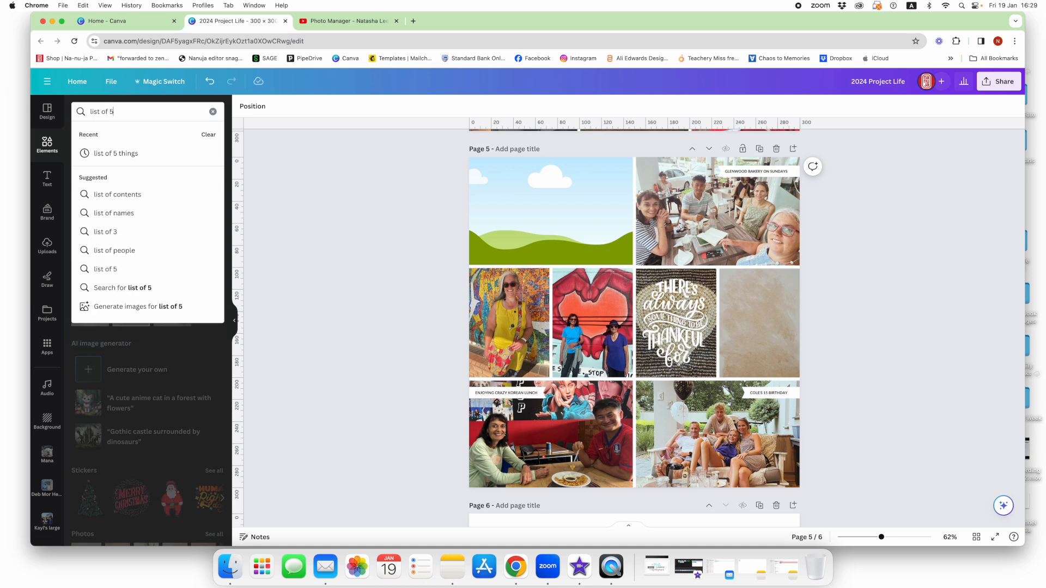
{"action": "type", "text": " of 5"}
{"action": "key", "text": "Return"}
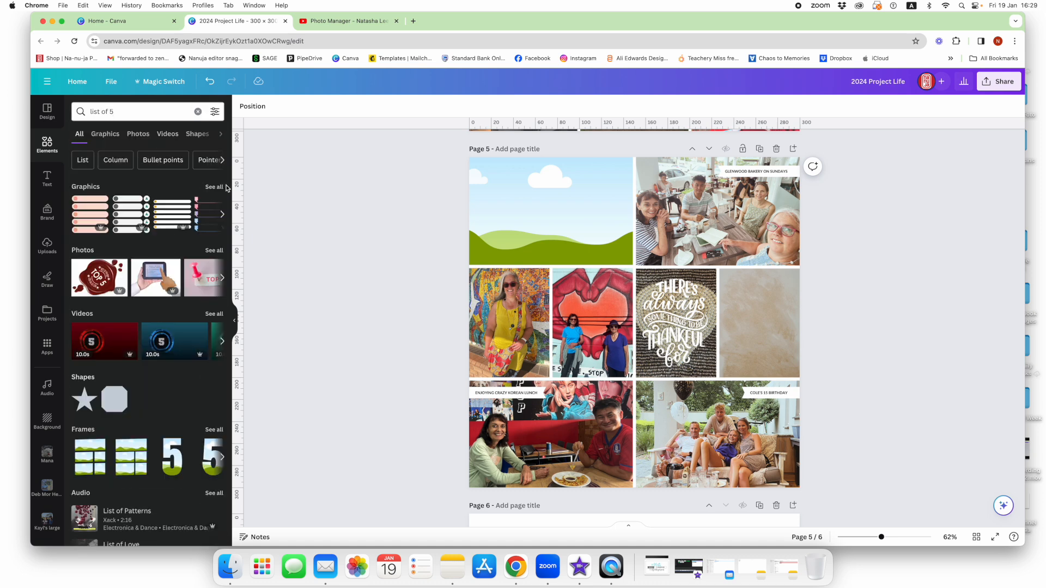
{"action": "left_click", "coordinate": [214, 188]}
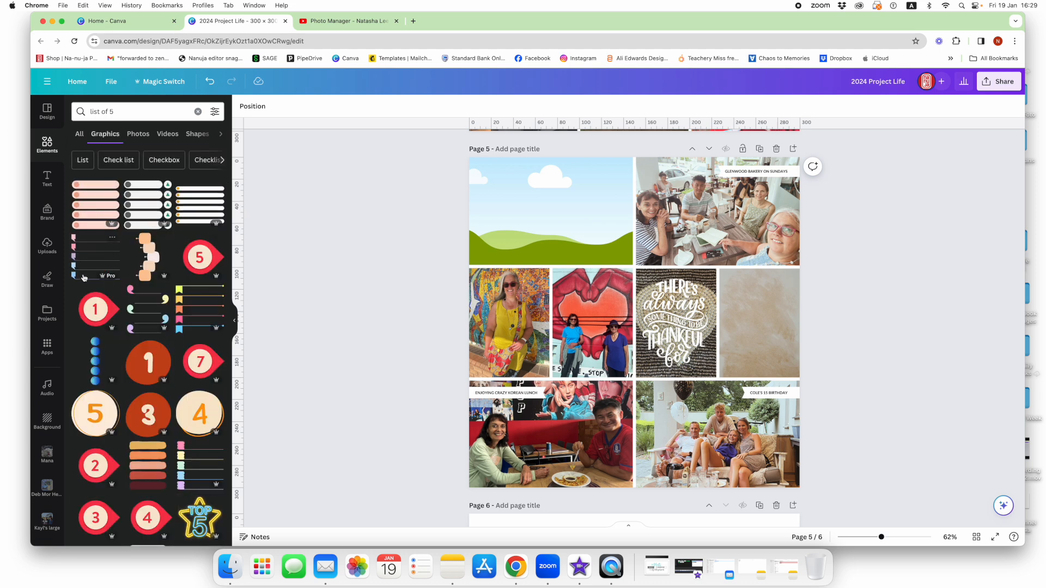
{"action": "left_click", "coordinate": [148, 466]}
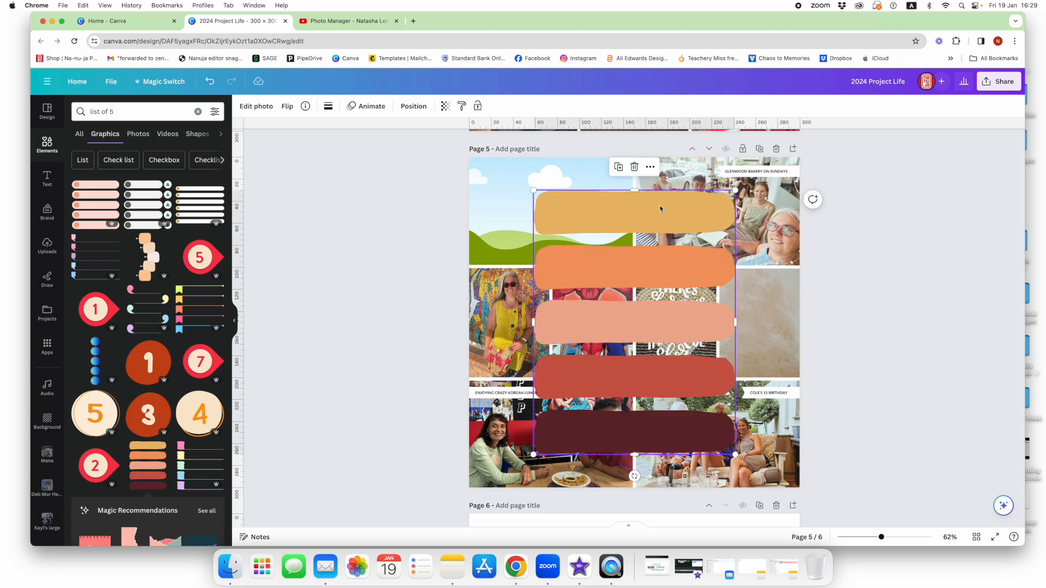
Crop off the top bar of the list graphic, then shrink the four remaining bars into the lower part of the beige frame
{"action": "left_click_drag", "start_coordinate": [635, 191], "coordinate": [700, 345]}
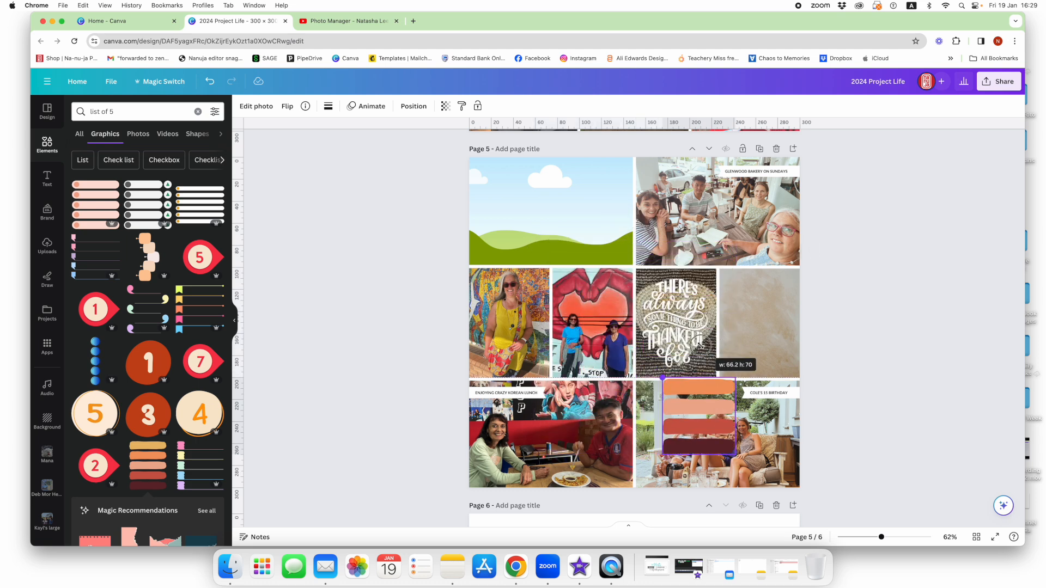
{"action": "left_click_drag", "start_coordinate": [690, 390], "coordinate": [693, 306]}
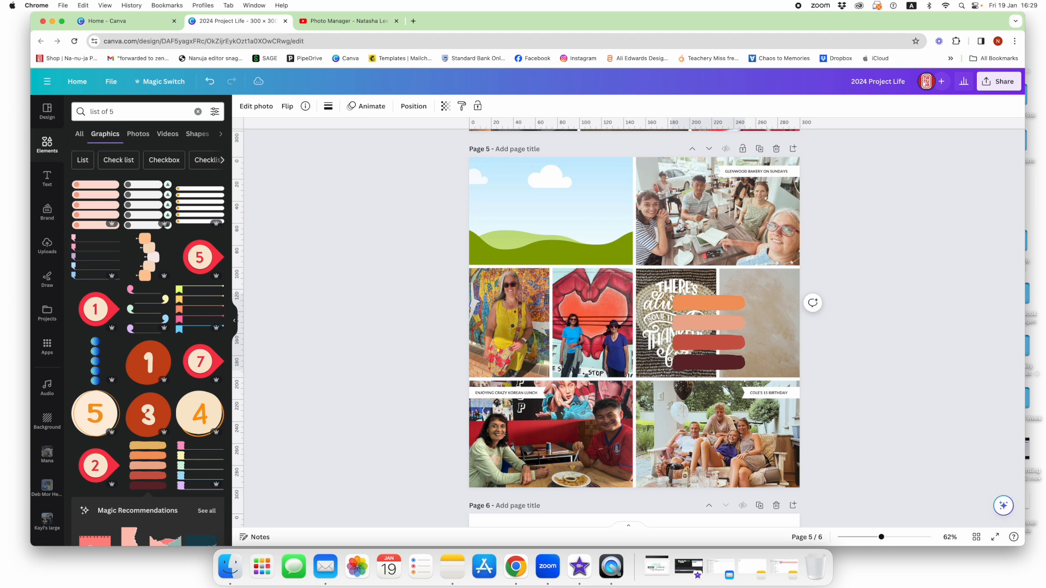
{"action": "left_click", "coordinate": [738, 313]}
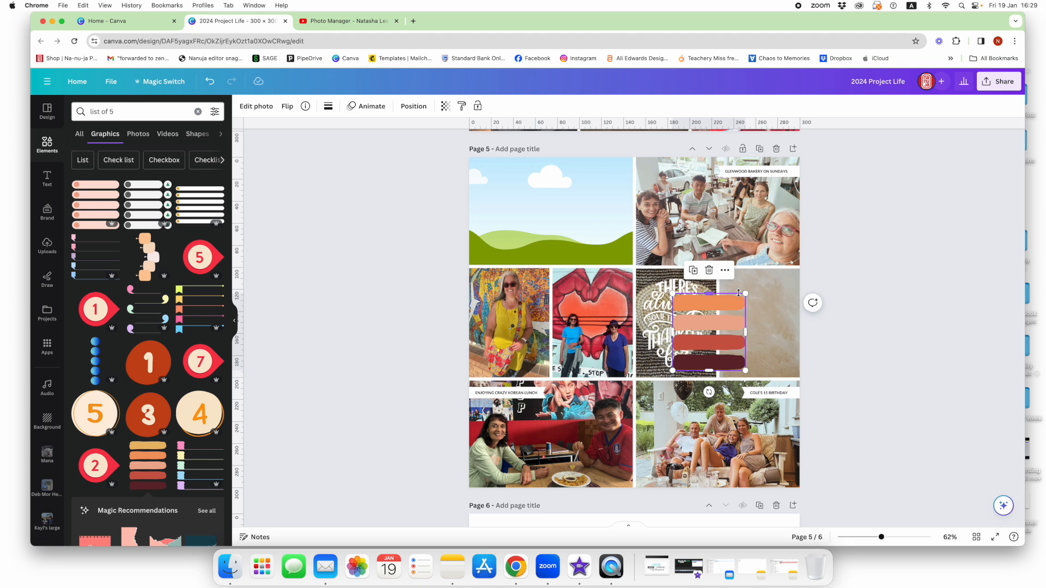
{"action": "left_click_drag", "start_coordinate": [746, 294], "coordinate": [772, 274]}
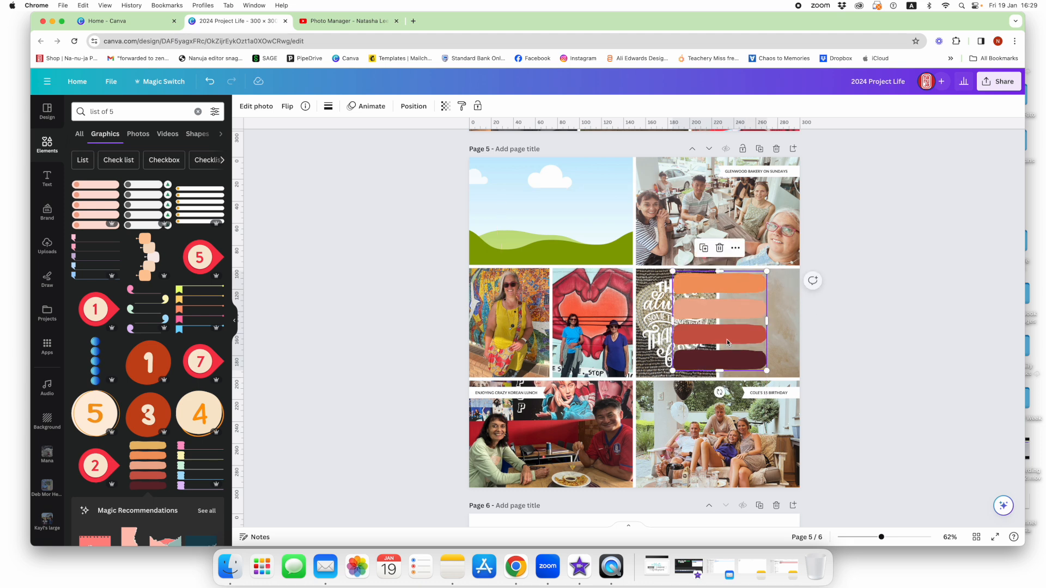
{"action": "left_click_drag", "start_coordinate": [674, 371], "coordinate": [699, 347]}
{"action": "left_click_drag", "start_coordinate": [703, 338], "coordinate": [723, 338]}
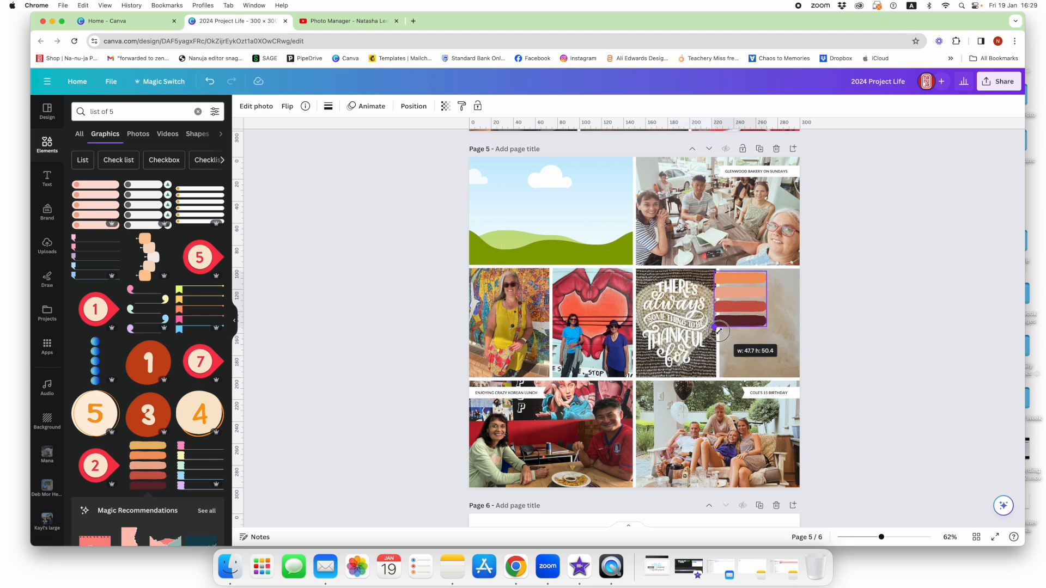
{"action": "left_click_drag", "start_coordinate": [785, 347], "coordinate": [785, 346]}
{"action": "left_click_drag", "start_coordinate": [755, 313], "coordinate": [718, 298]}
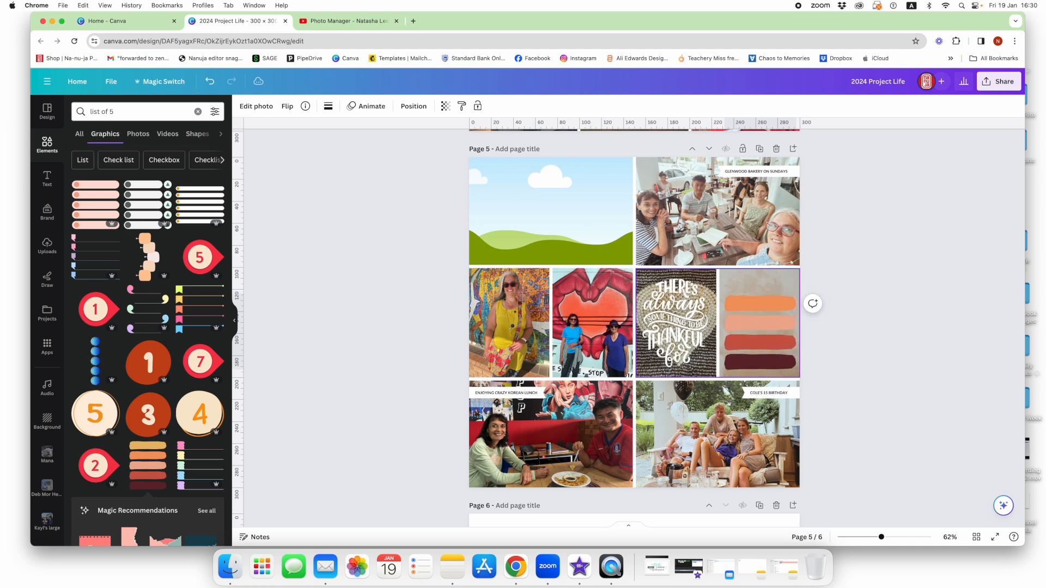
{"action": "left_click", "coordinate": [760, 332]}
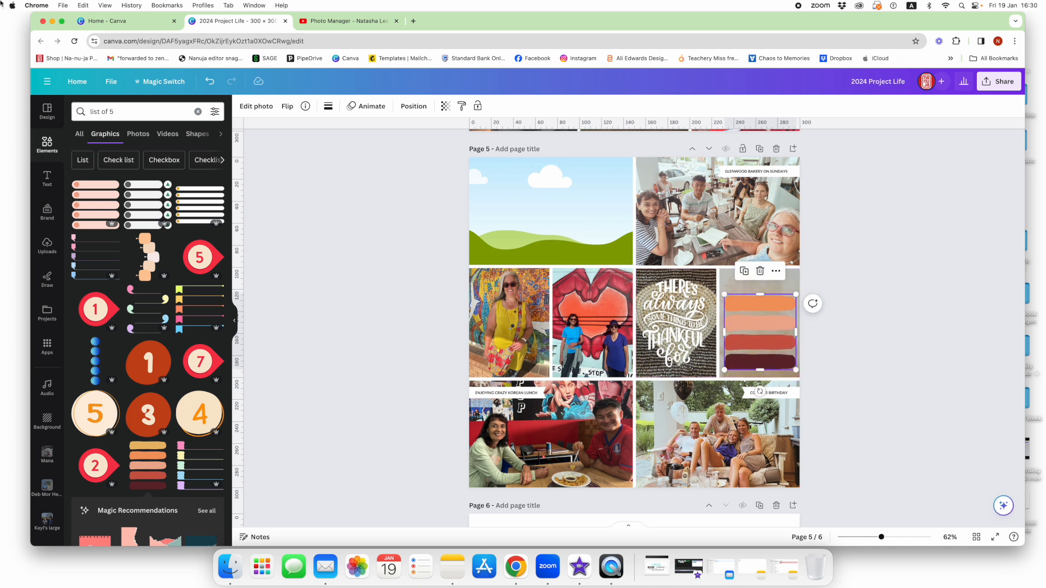
Search the graphics for "grateful" and add the brush-script "Grateful!" lettering to the page
{"action": "left_click", "coordinate": [112, 112]}
{"action": "left_click", "coordinate": [198, 111]}
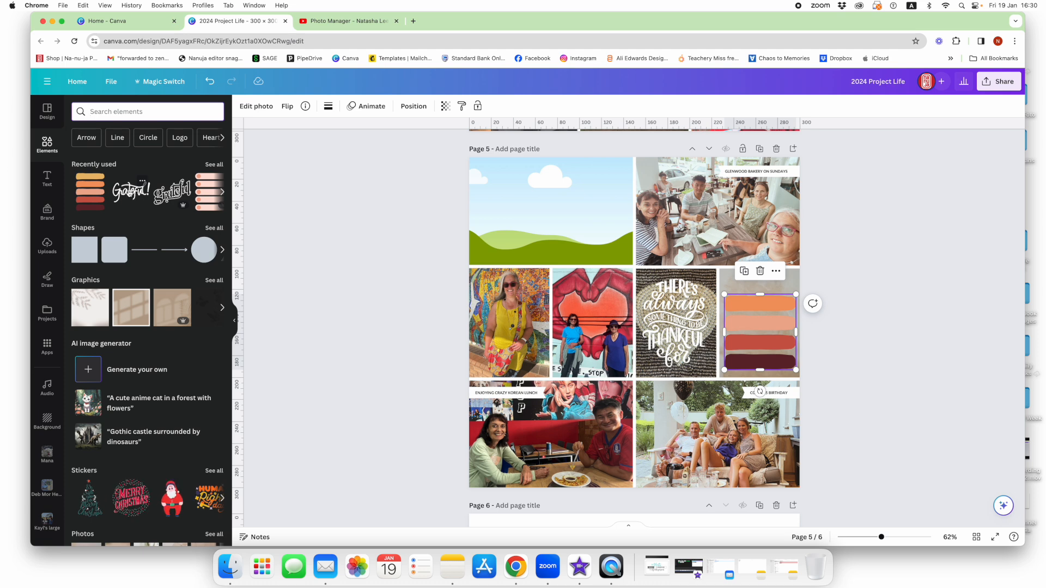
{"action": "left_click", "coordinate": [114, 112]}
{"action": "type", "text": "gratefu"}
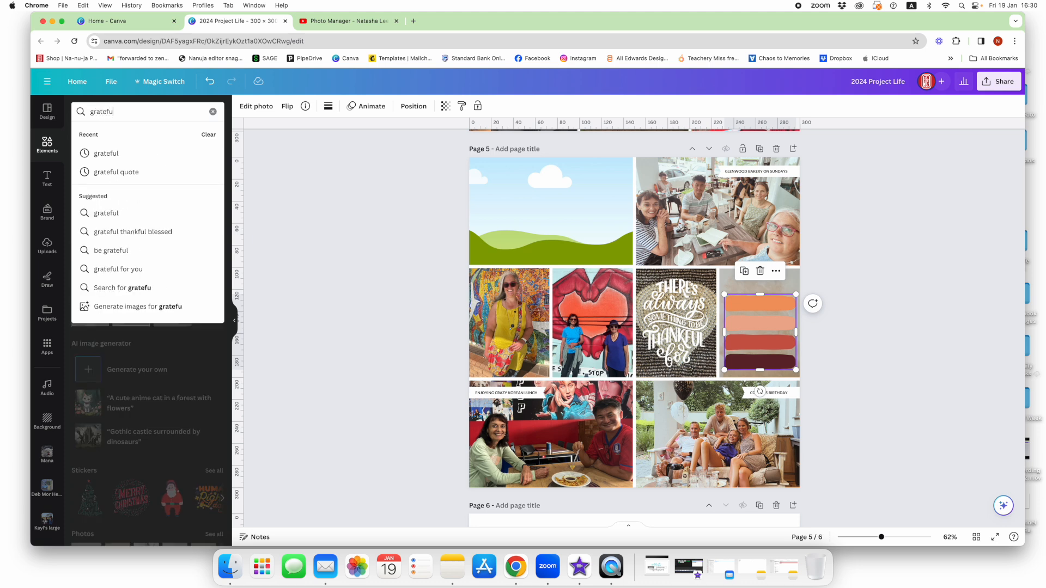
{"action": "type", "text": "l"}
{"action": "key", "text": "Return"}
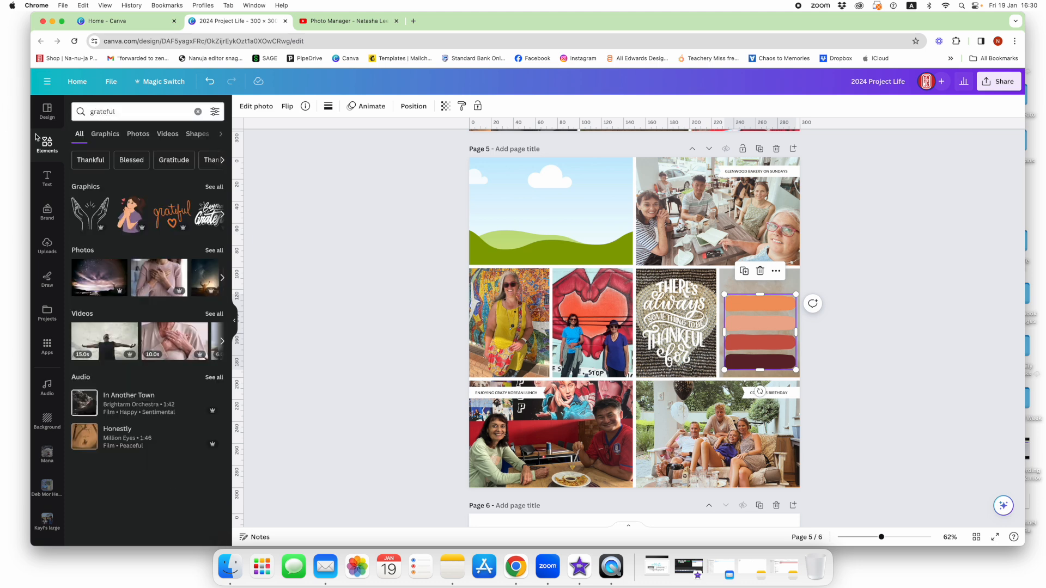
{"action": "left_click", "coordinate": [214, 187]}
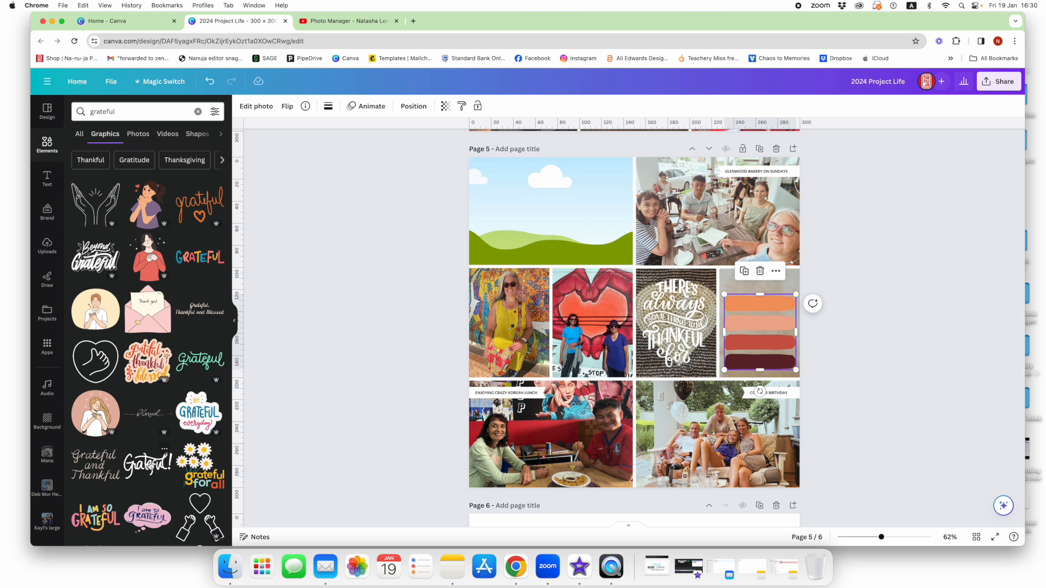
{"action": "left_click", "coordinate": [149, 465]}
Shrink the "Grateful!" lettering into the space above the list bars and recolour it with the heart mural photo's crimson red
{"action": "left_click_drag", "start_coordinate": [610, 312], "coordinate": [703, 314]}
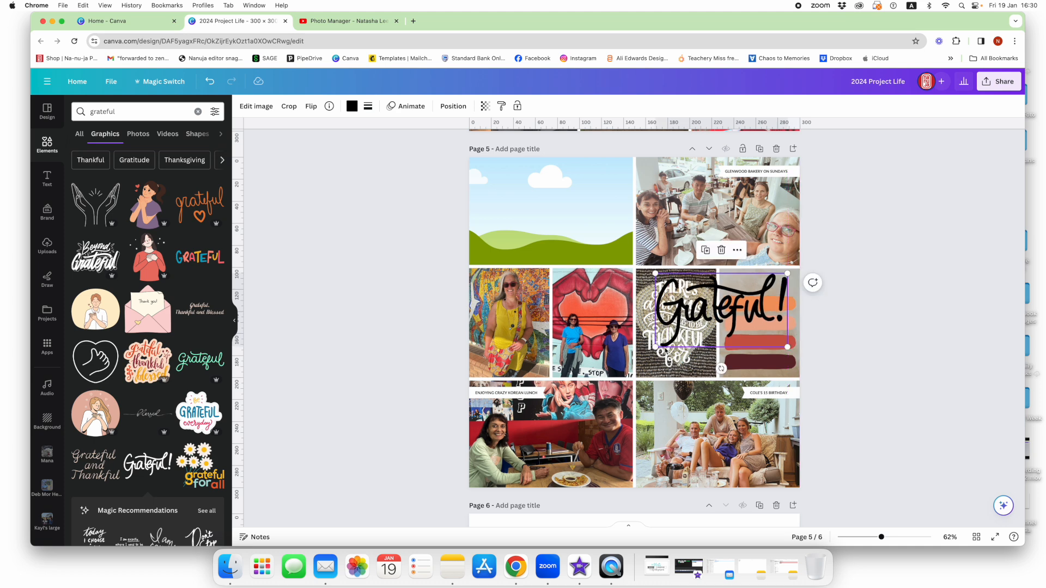
{"action": "left_click_drag", "start_coordinate": [652, 349], "coordinate": [768, 288]}
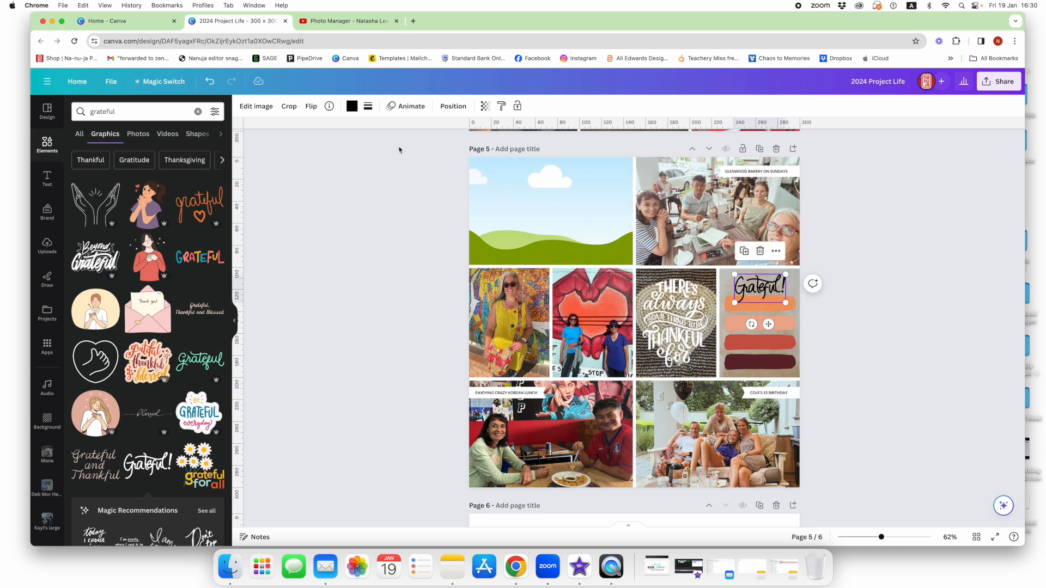
{"action": "left_click", "coordinate": [352, 106]}
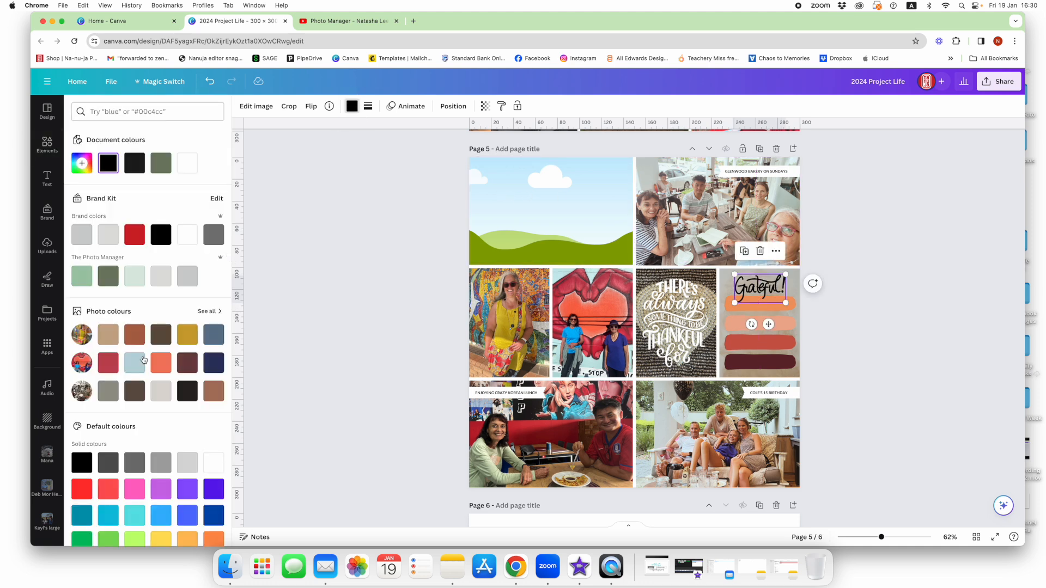
{"action": "left_click", "coordinate": [107, 365]}
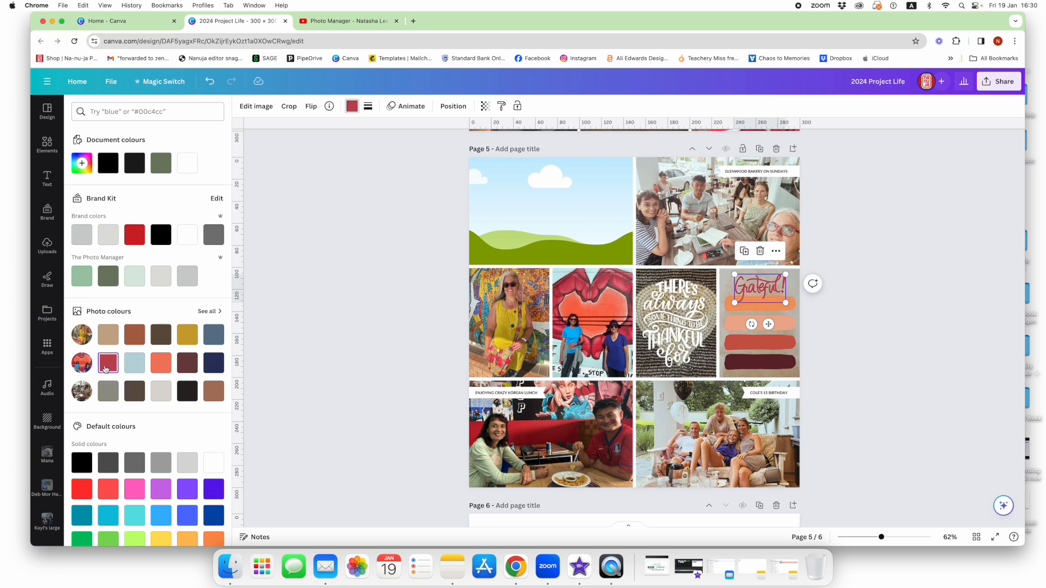
{"action": "left_click", "coordinate": [884, 321]}
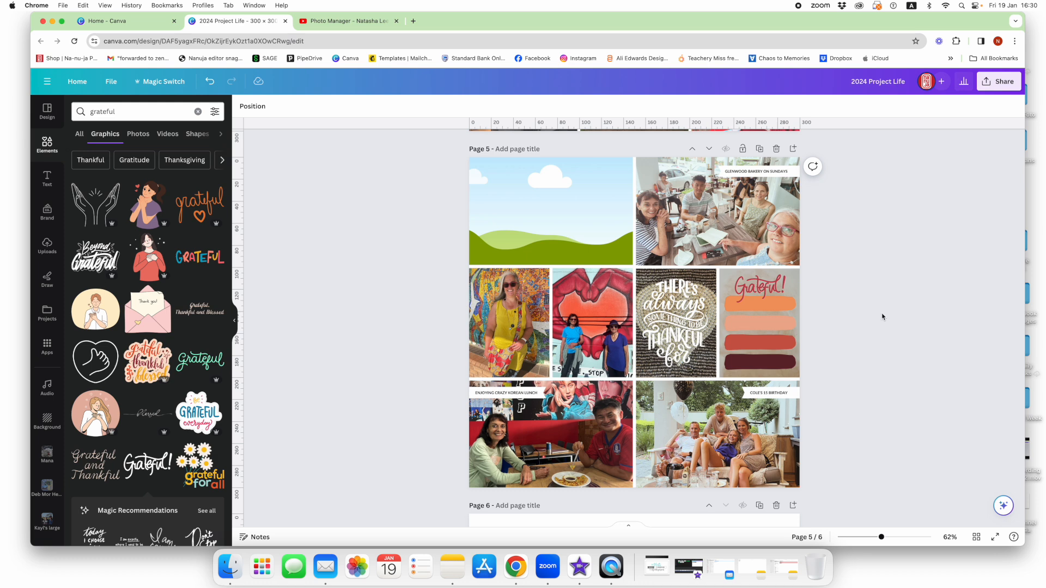
Make the four-bar list graphic slightly smaller and centre it in the frame beneath the "Grateful!" lettering
{"action": "left_click", "coordinate": [792, 292]}
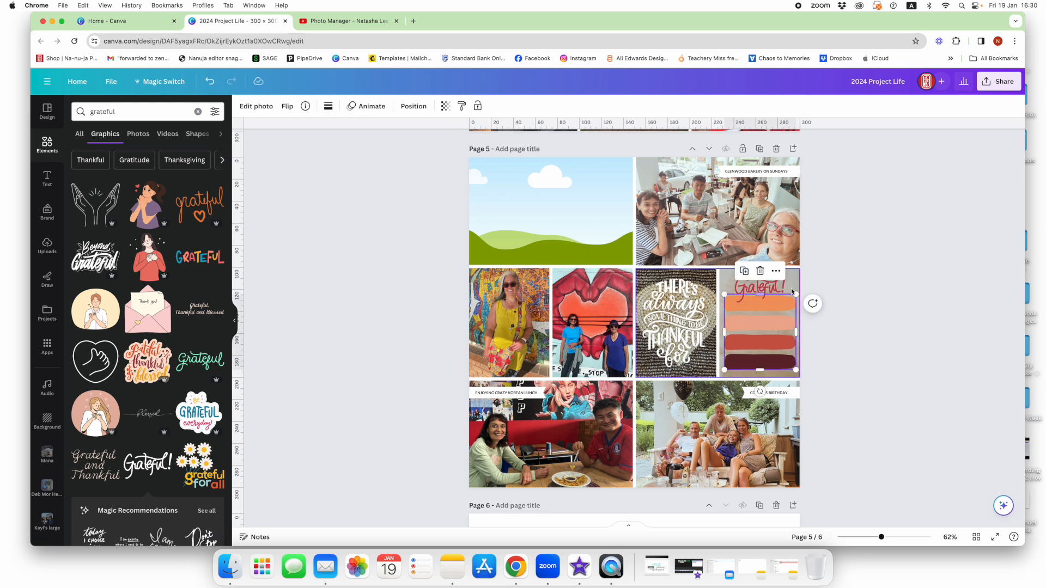
{"action": "left_click_drag", "start_coordinate": [795, 294], "coordinate": [792, 298]}
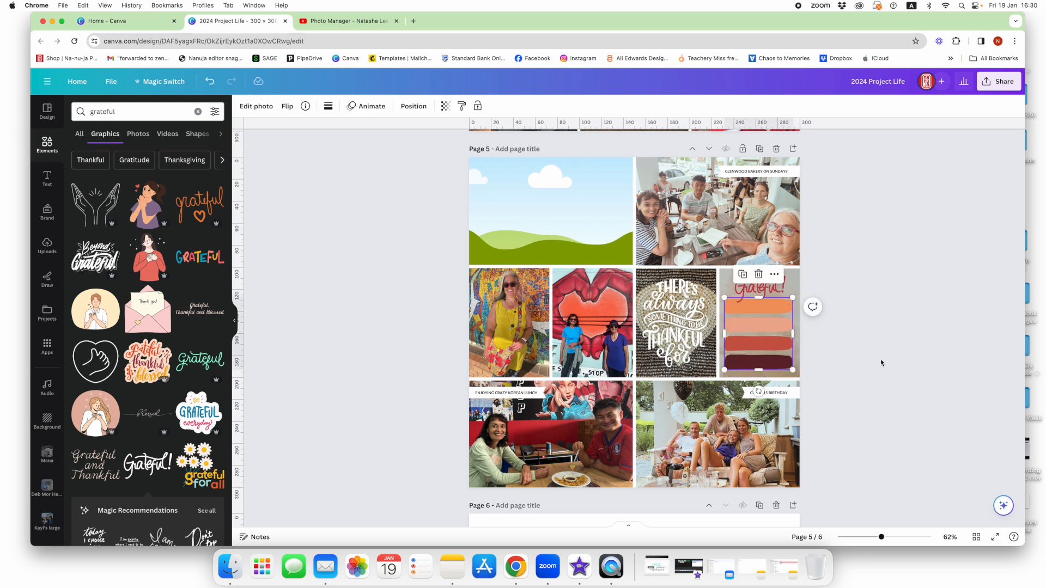
{"action": "left_click", "coordinate": [881, 362]}
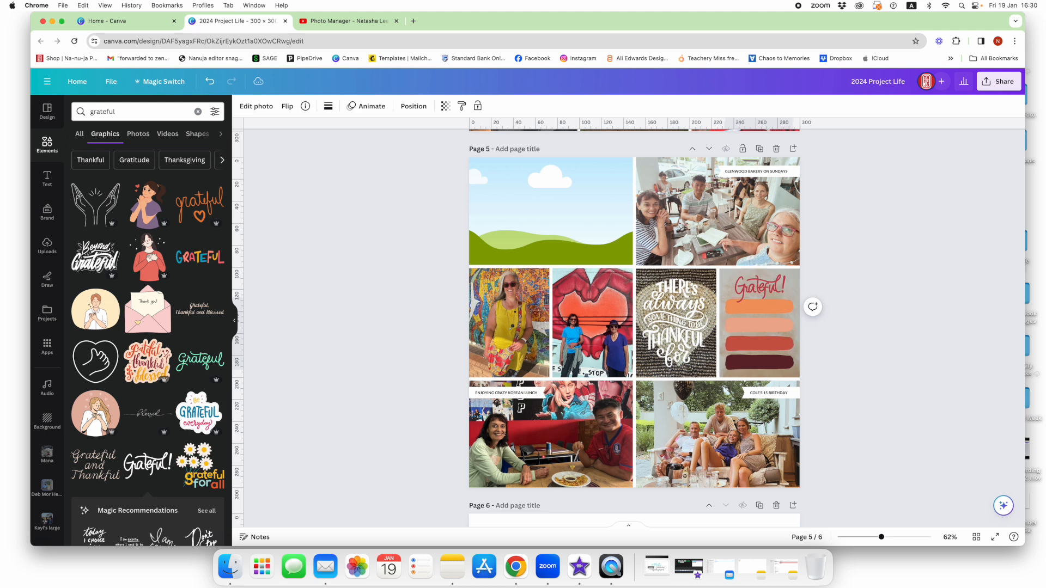
{"action": "left_click", "coordinate": [760, 333]}
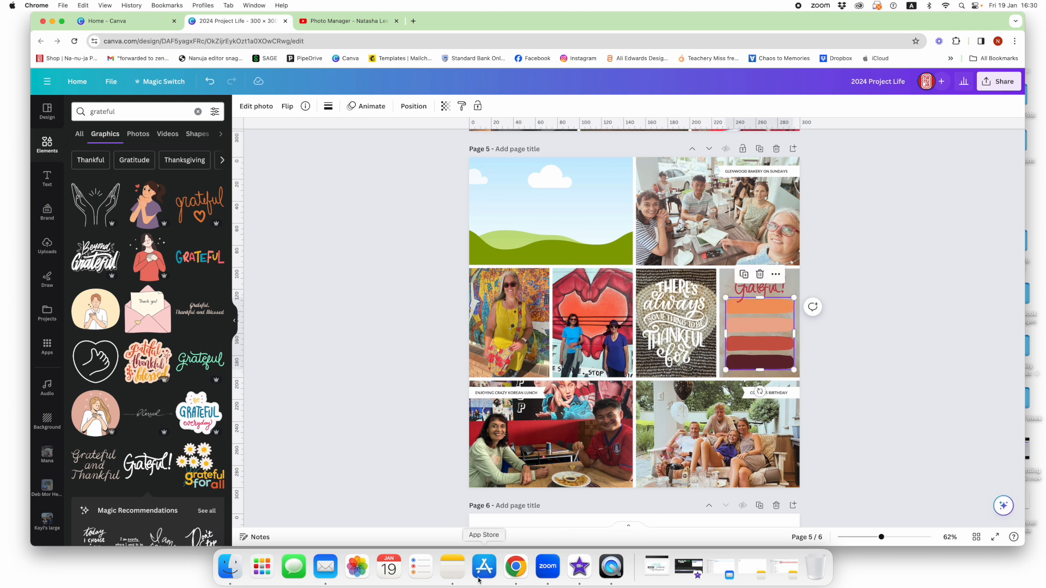
Copy the four numbered items under "Grateful for:" from the 2024 PROJECT LIFE note in Notes and paste them onto page 5 in Canva
{"action": "left_click", "coordinate": [450, 573]}
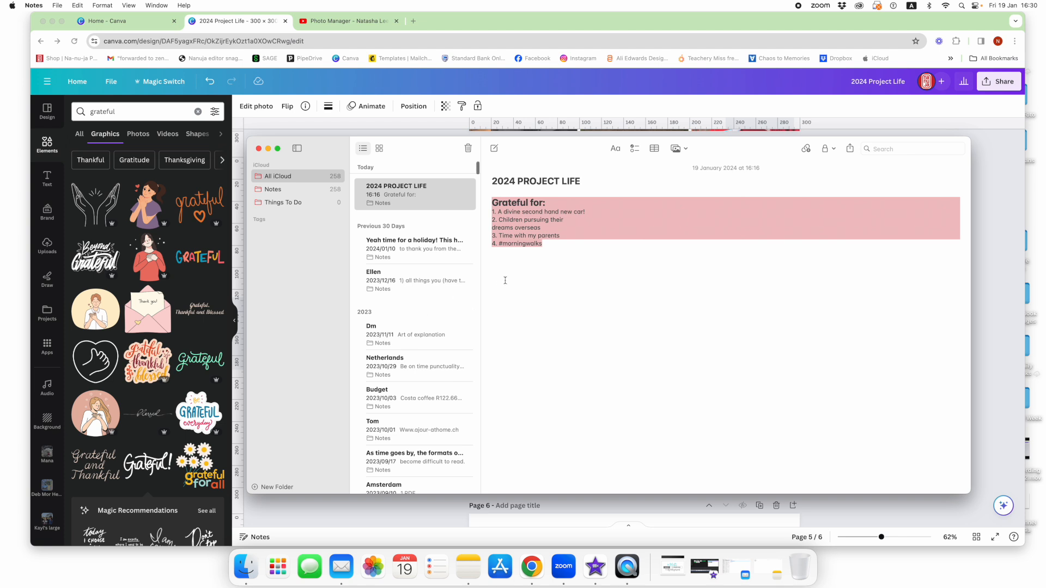
{"action": "left_click", "coordinate": [543, 245]}
{"action": "left_click_drag", "start_coordinate": [544, 244], "coordinate": [492, 212]}
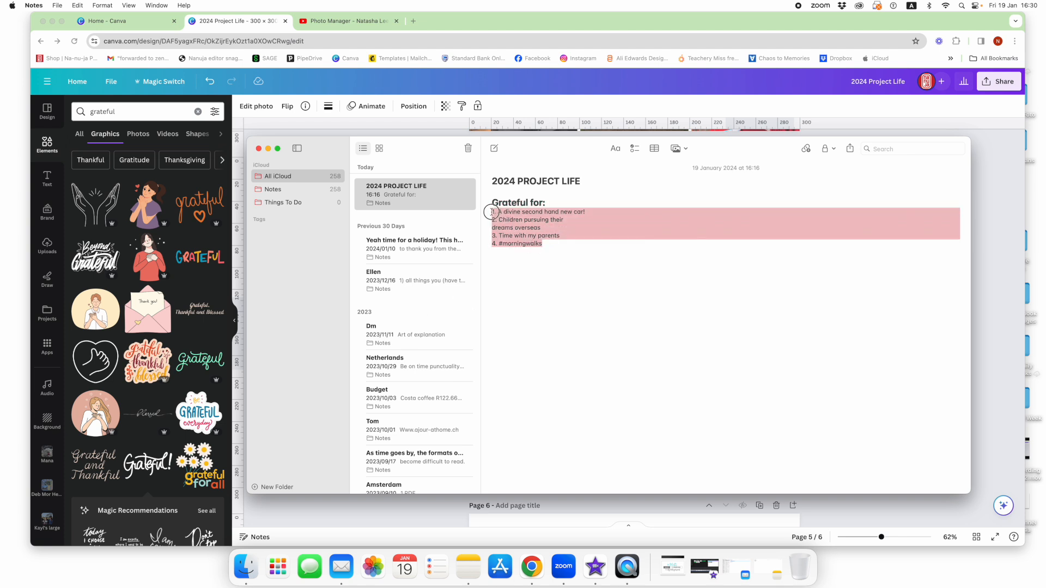
{"action": "right_click", "coordinate": [511, 223]}
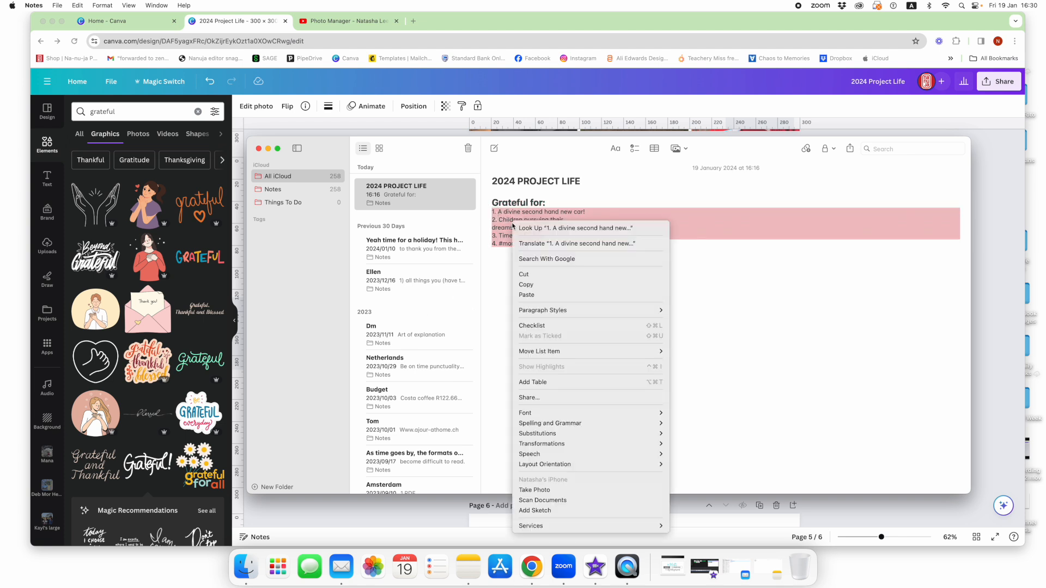
{"action": "left_click", "coordinate": [543, 285]}
{"action": "key", "text": "super+Tab"}
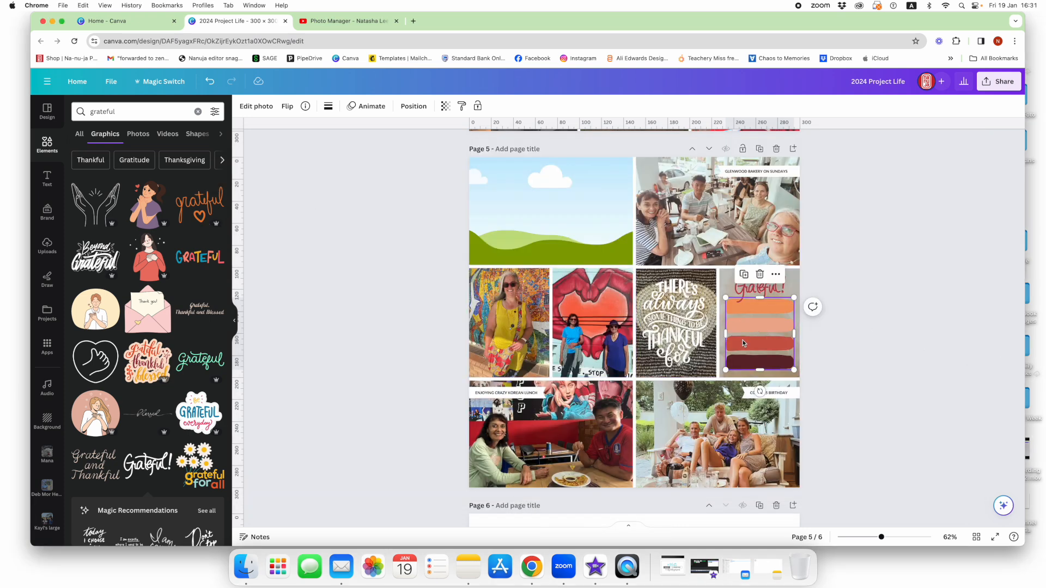
{"action": "key", "text": "super+v"}
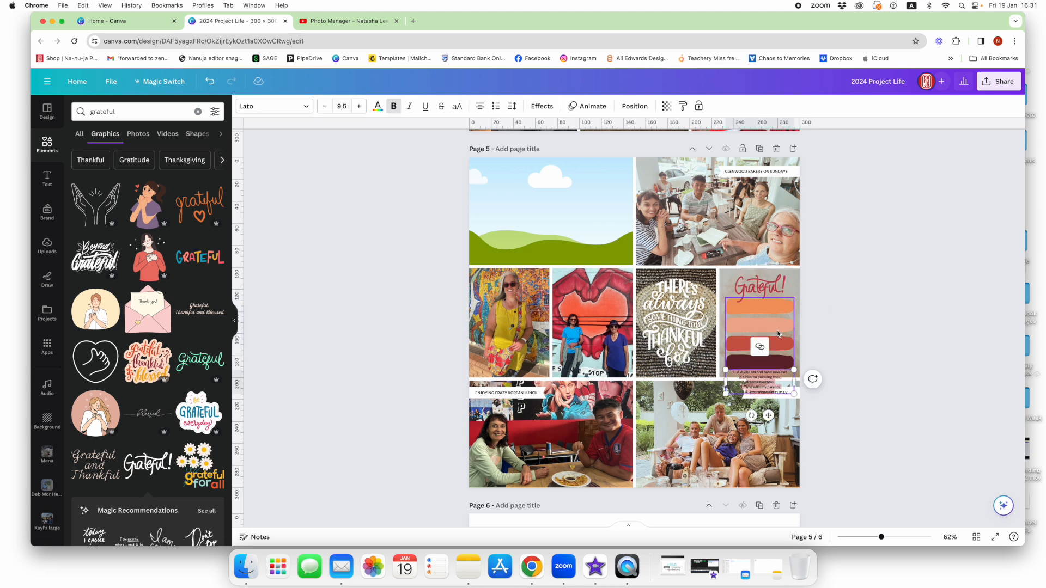
Move the pasted list over the bars beneath "Grateful!" and set its font size to 15,5
{"action": "left_click_drag", "start_coordinate": [768, 385], "coordinate": [768, 316]}
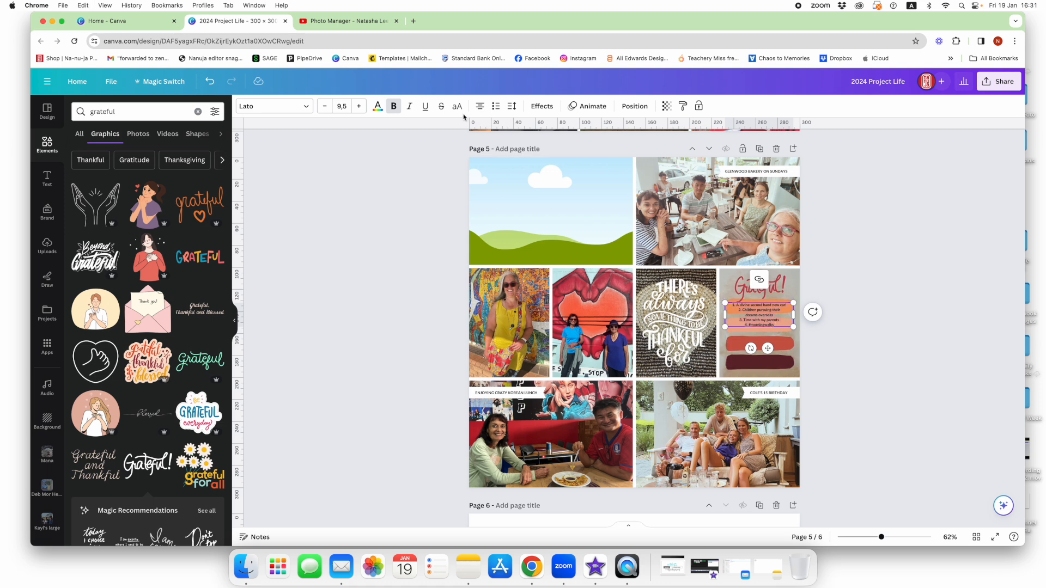
{"action": "left_click", "coordinate": [358, 106]}
{"action": "left_click", "coordinate": [358, 106]}
{"action": "left_click", "coordinate": [360, 106]}
{"action": "left_click", "coordinate": [360, 106]}
{"action": "left_click", "coordinate": [359, 106]}
{"action": "left_click", "coordinate": [359, 107]}
{"action": "left_click", "coordinate": [360, 106]}
{"action": "left_click", "coordinate": [360, 106]}
{"action": "left_click", "coordinate": [360, 106]}
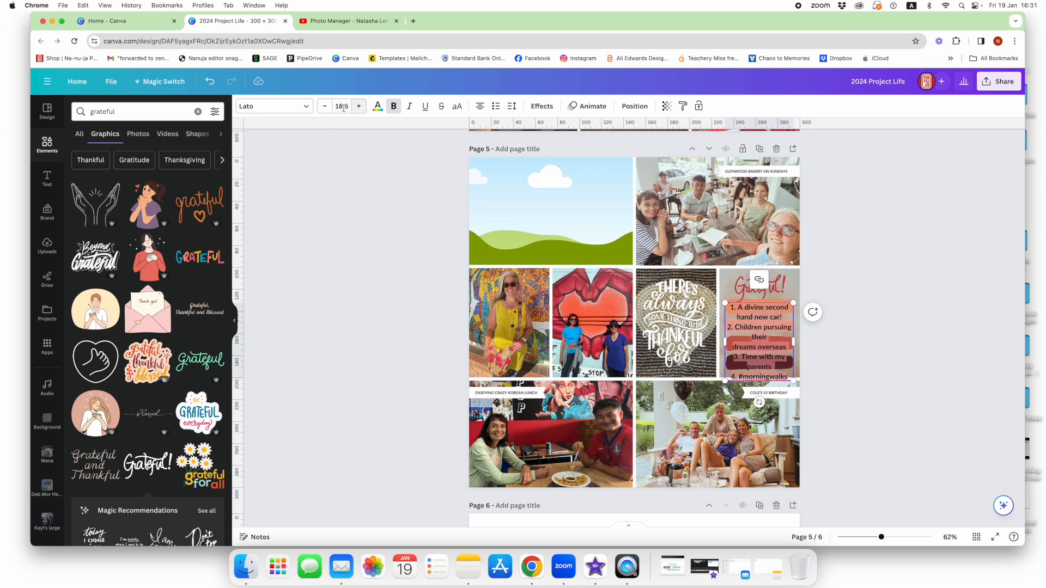
{"action": "left_click", "coordinate": [325, 107]}
{"action": "left_click", "coordinate": [325, 106]}
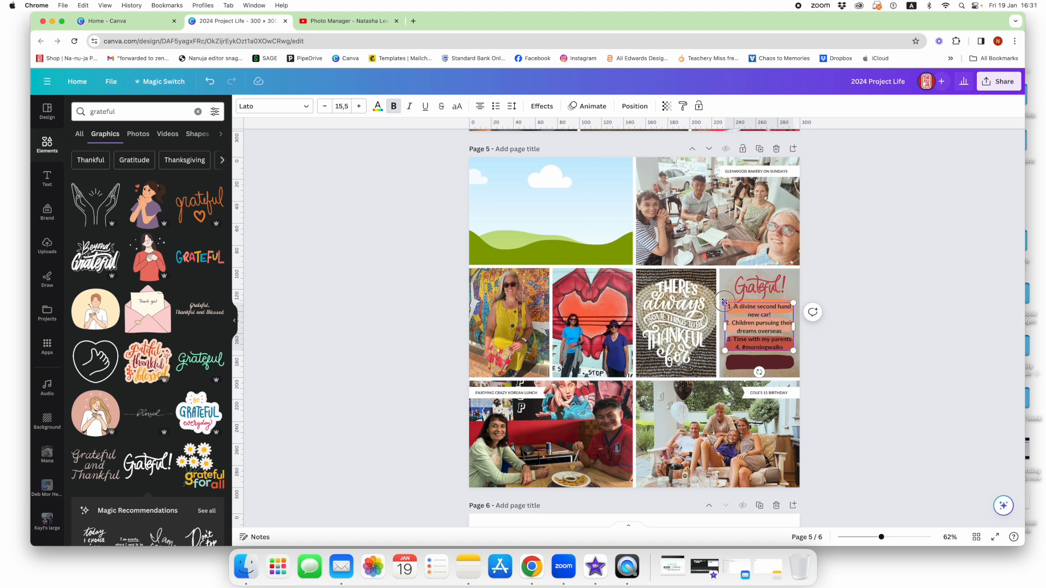
Set the line spacing of the grateful list text to 0.8
{"action": "left_click", "coordinate": [512, 105]}
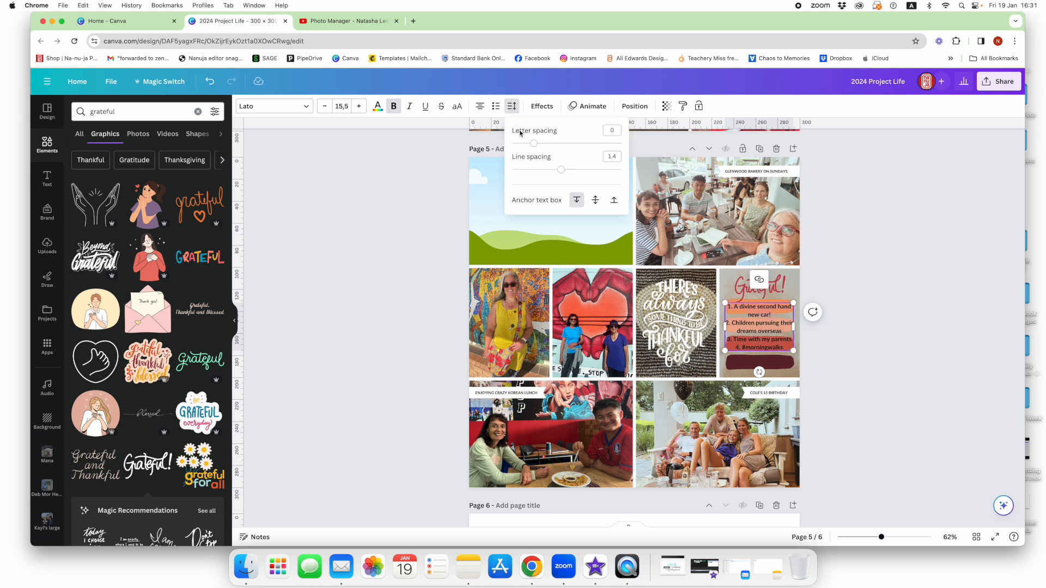
{"action": "left_click_drag", "start_coordinate": [561, 171], "coordinate": [527, 173]}
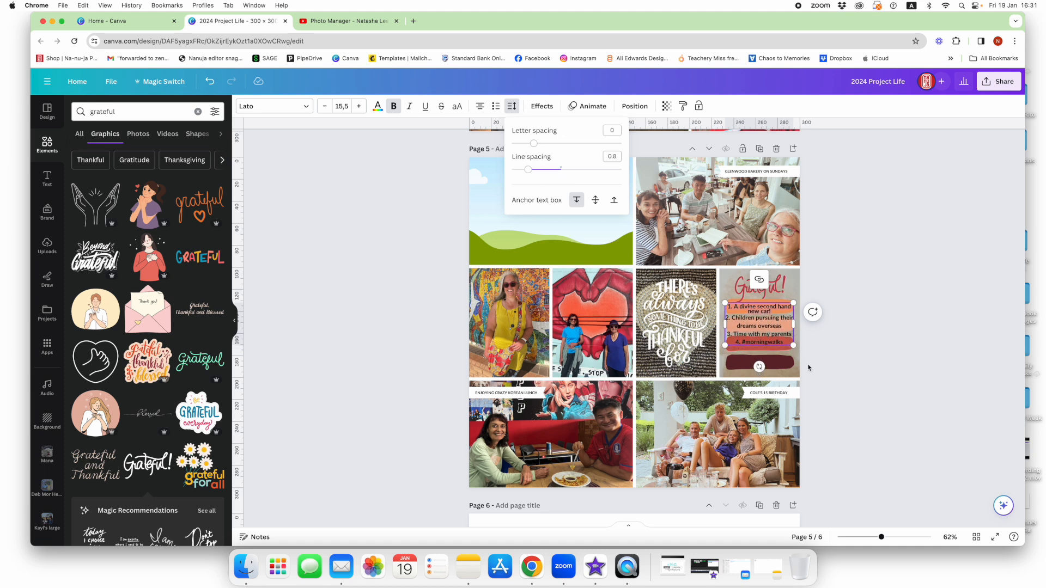
{"action": "left_click", "coordinate": [797, 286]}
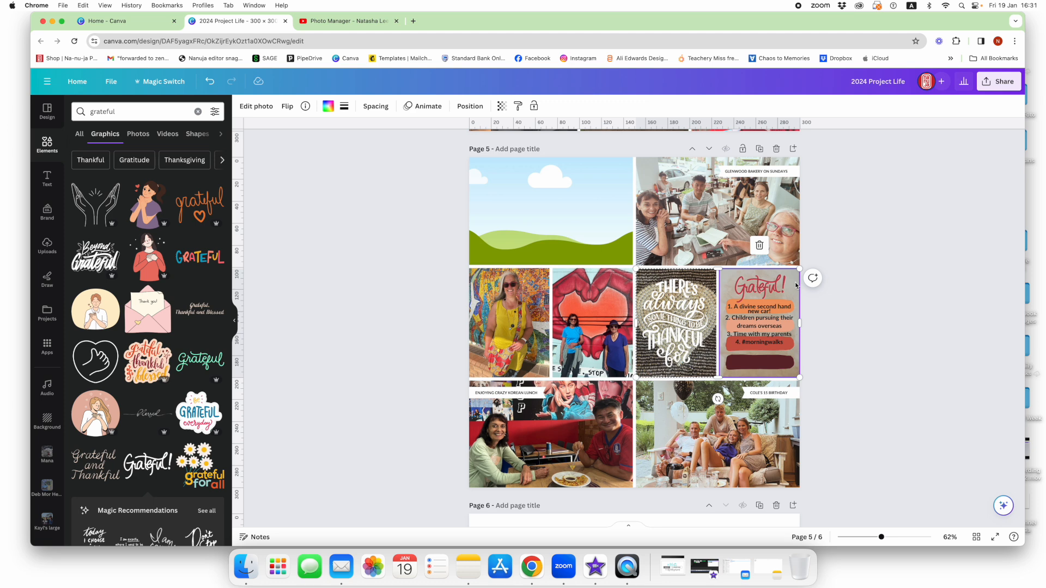
Move the list text up slightly and remove items 2 to 4, keeping only "1. A divine second hand new car!"
{"action": "left_click", "coordinate": [776, 329]}
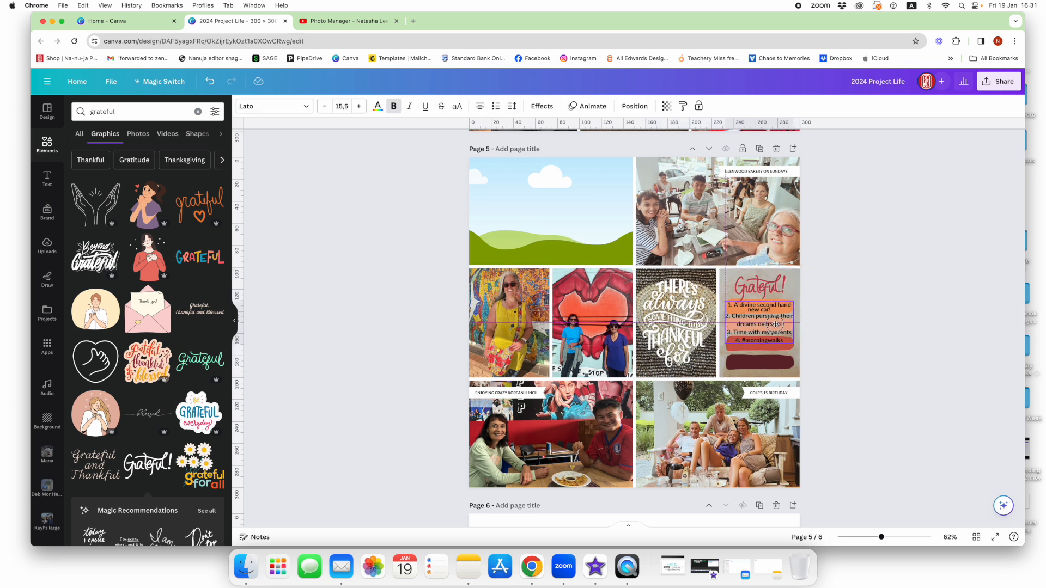
{"action": "left_click", "coordinate": [766, 329]}
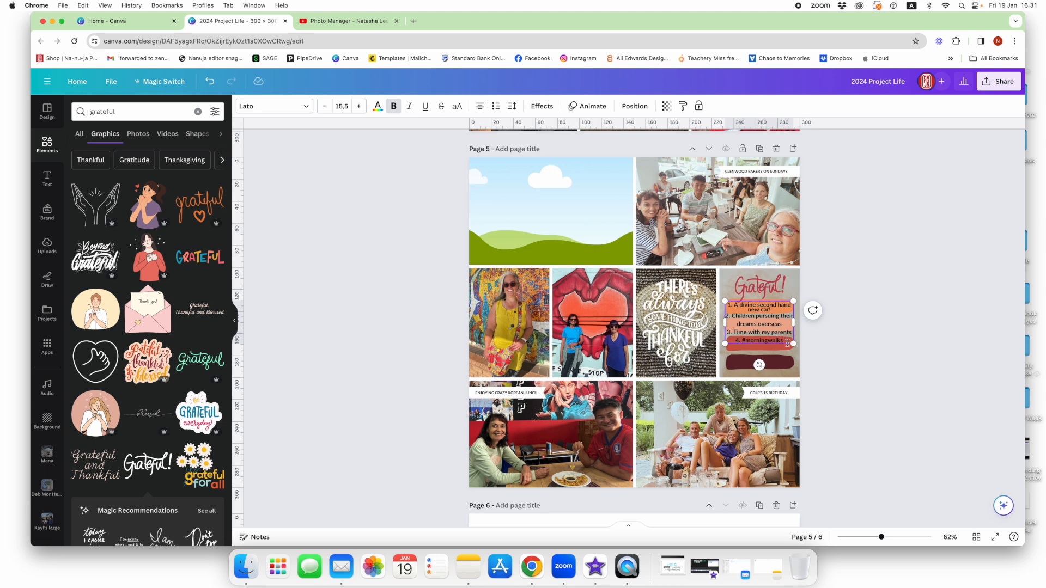
{"action": "left_click", "coordinate": [729, 312]}
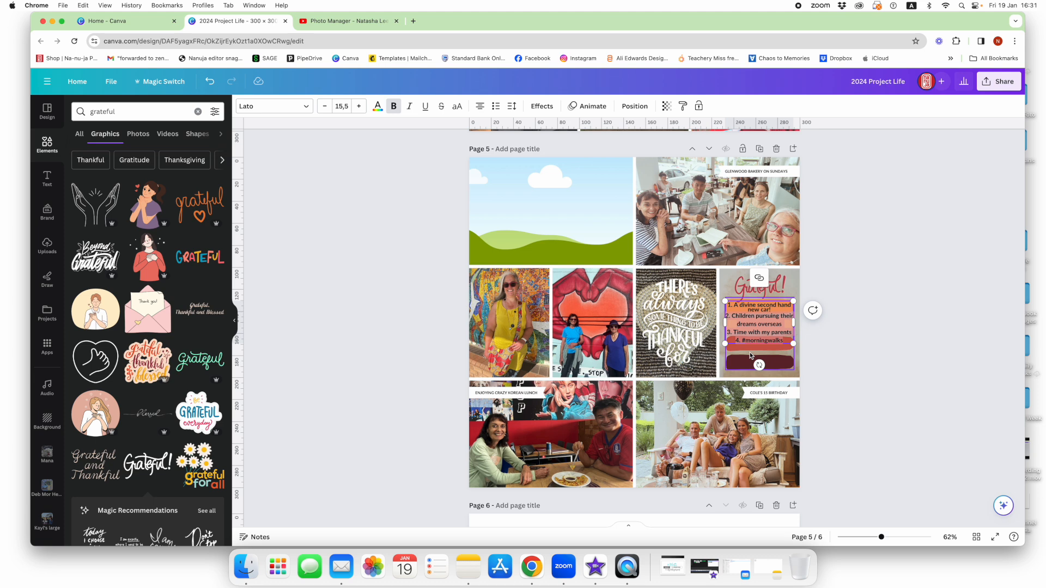
{"action": "key", "text": "super+z"}
{"action": "left_click", "coordinate": [896, 371]}
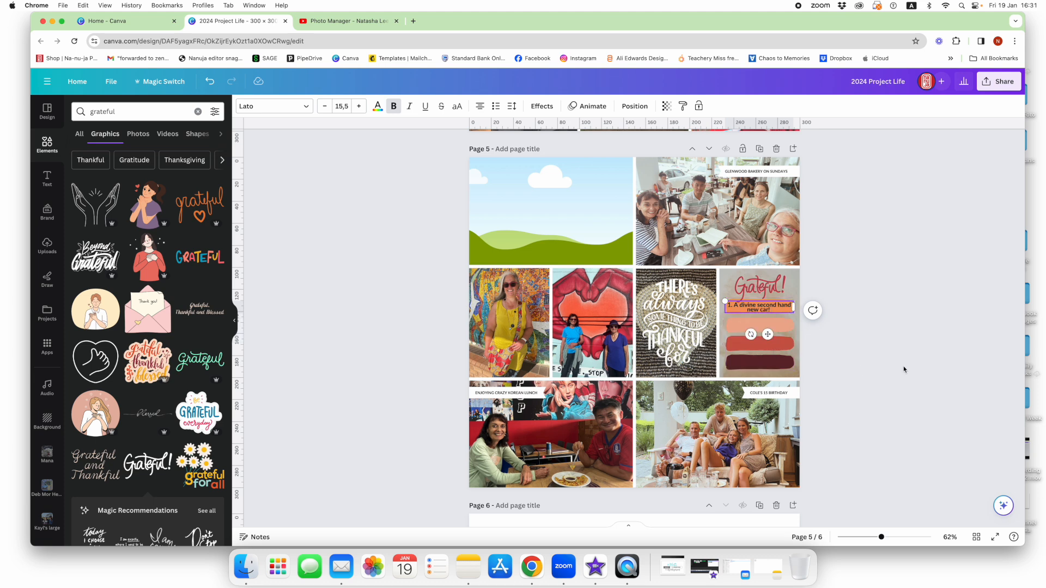
Duplicate the first item's text box onto the second bar and erase its wording
{"action": "left_click", "coordinate": [771, 311]}
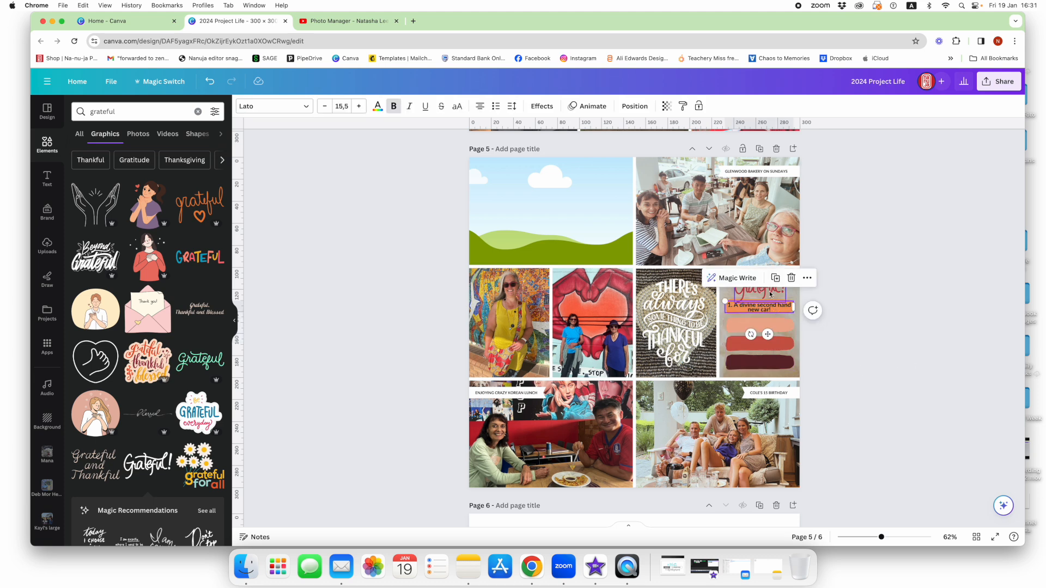
{"action": "left_click", "coordinate": [780, 282]}
{"action": "left_click_drag", "start_coordinate": [763, 313], "coordinate": [758, 327]}
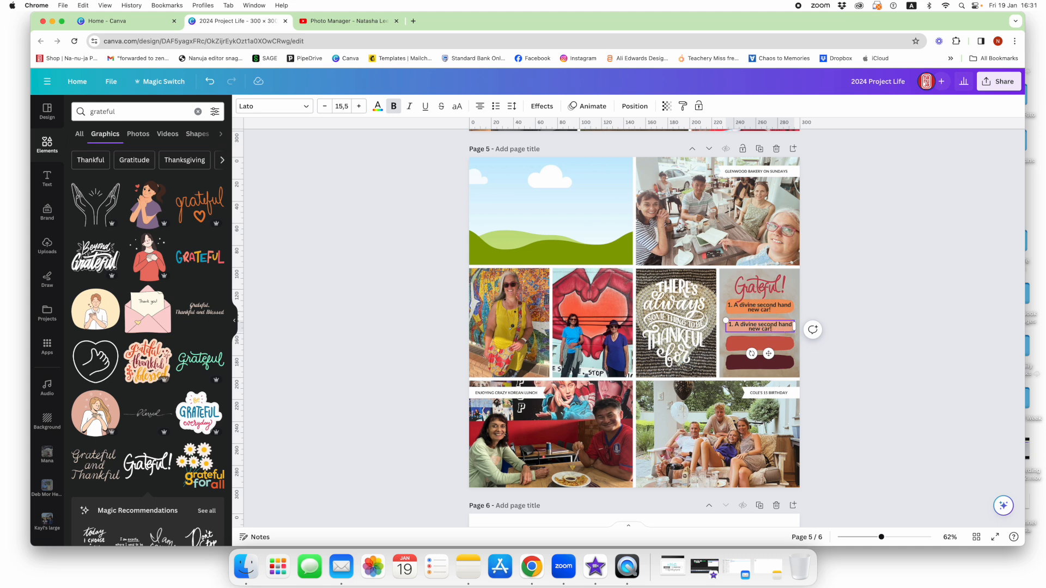
{"action": "key", "text": "BackSpace"}
{"action": "key", "text": "BackSpace"}
{"action": "key", "text": "BackSpace"}
{"action": "key", "text": "BackSpace"}
{"action": "key", "text": "BackSpace"}
{"action": "key", "text": "BackSpace"}
{"action": "key", "text": "BackSpace"}
{"action": "key", "text": "BackSpace"}
{"action": "key", "text": "BackSpace"}
{"action": "key", "text": "BackSpace"}
{"action": "key", "text": "BackSpace"}
{"action": "key", "text": "BackSpace"}
{"action": "key", "text": "BackSpace"}
{"action": "key", "text": "BackSpace"}
{"action": "key", "text": "BackSpace"}
{"action": "key", "text": "BackSpace"}
{"action": "key", "text": "BackSpace"}
{"action": "key", "text": "BackSpace"}
{"action": "key", "text": "BackSpace"}
{"action": "key", "text": "BackSpace"}
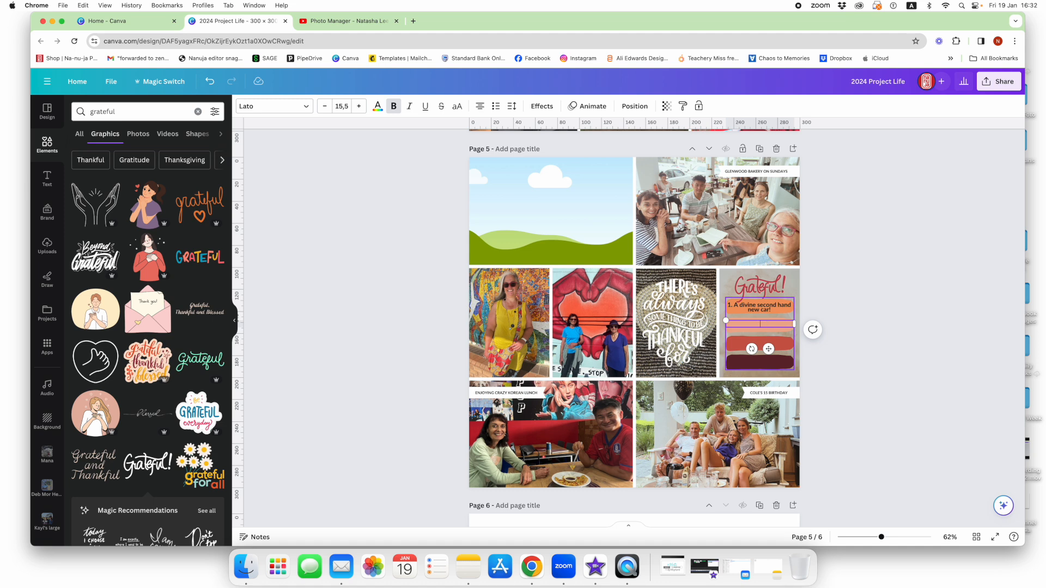
{"action": "left_click", "coordinate": [874, 370]}
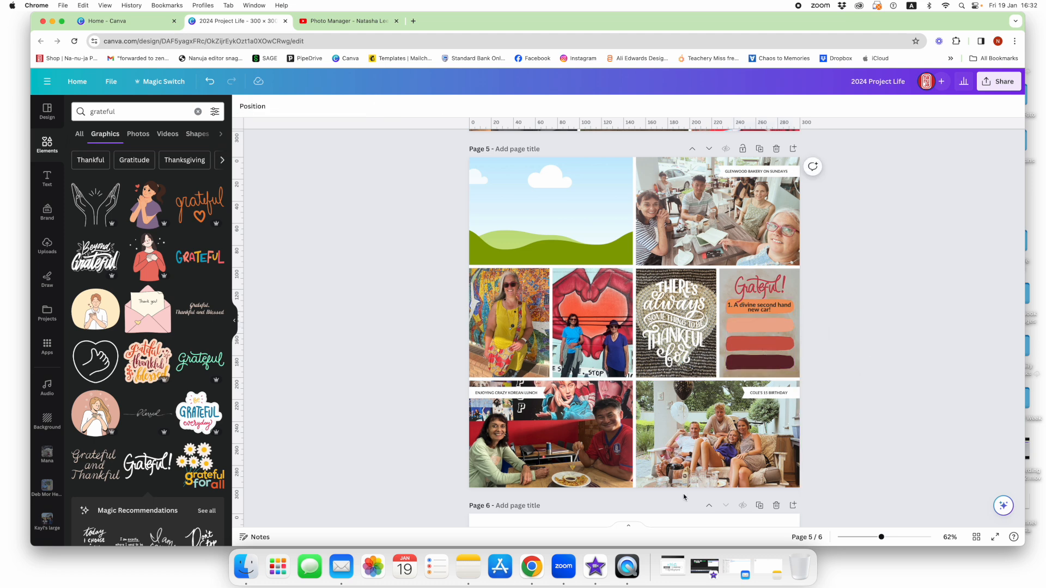
Switch to Notes and copy "2. Children pursuing their dreams overseas" from the 2024 PROJECT LIFE note
{"action": "left_click", "coordinate": [468, 567]}
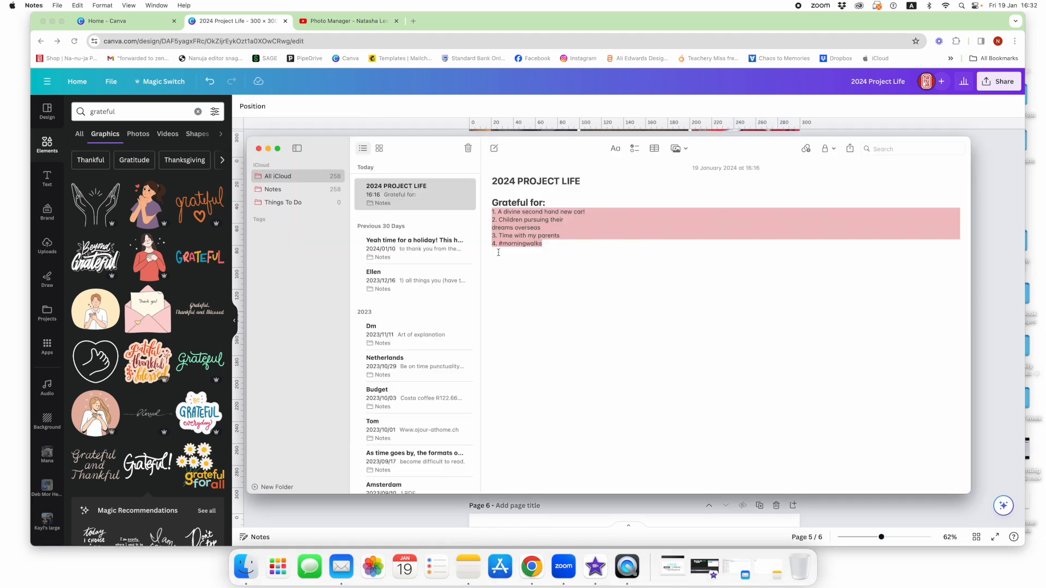
{"action": "left_click", "coordinate": [499, 252]}
{"action": "left_click_drag", "start_coordinate": [547, 229], "coordinate": [491, 219]}
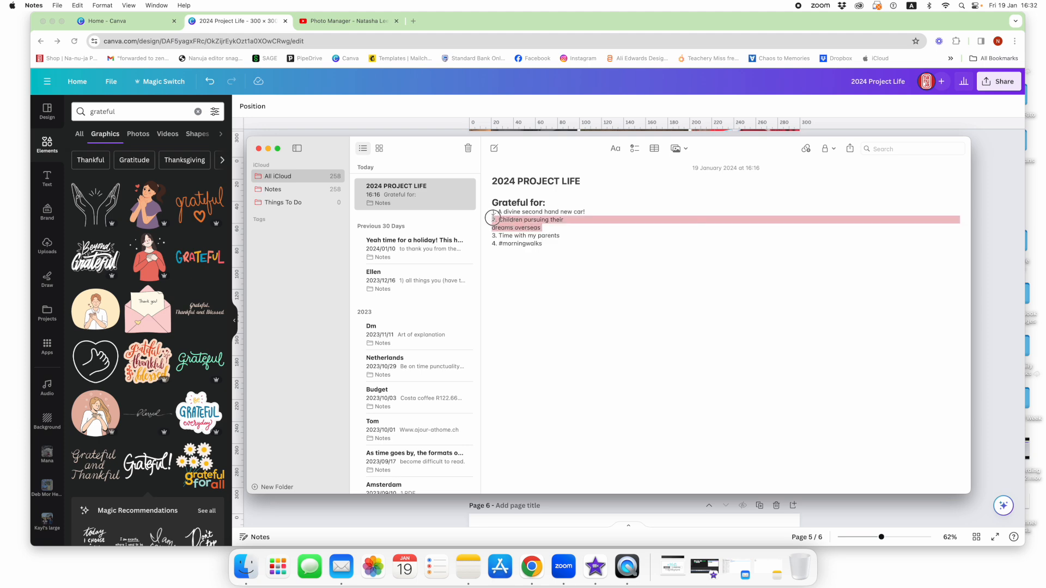
{"action": "right_click", "coordinate": [506, 223]}
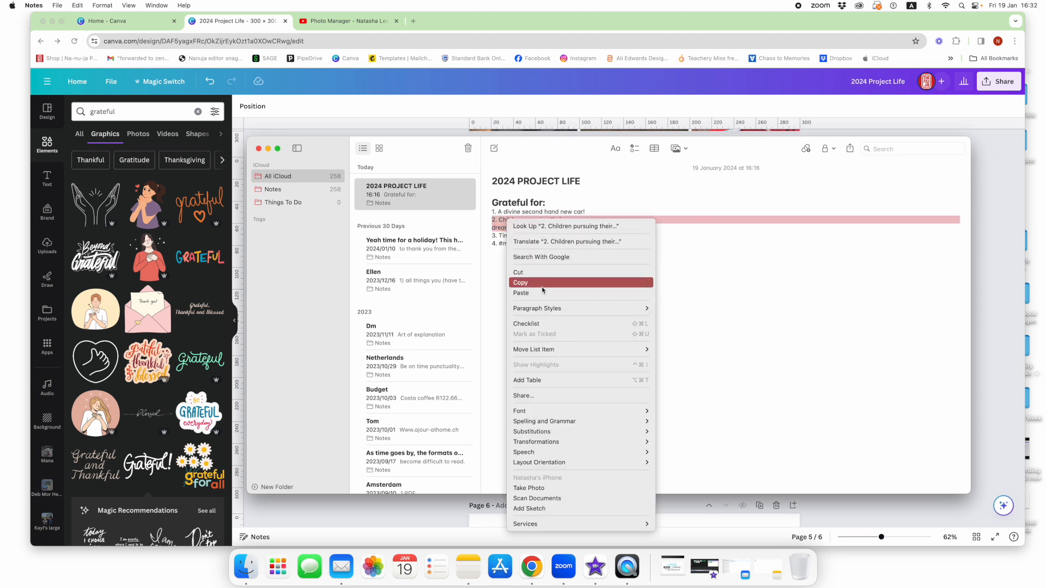
{"action": "left_click", "coordinate": [520, 283]}
Back in Canva, duplicate the first item onto the second bar and replace its wording with the copied second item
{"action": "left_click", "coordinate": [859, 521]}
{"action": "left_click", "coordinate": [770, 308]}
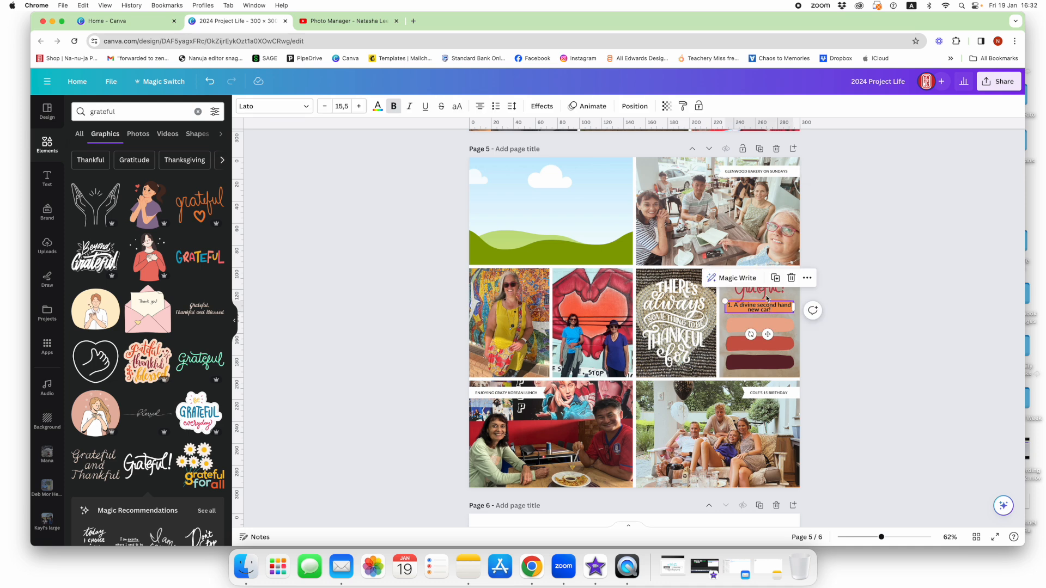
{"action": "left_click_drag", "start_coordinate": [768, 308], "coordinate": [753, 327]}
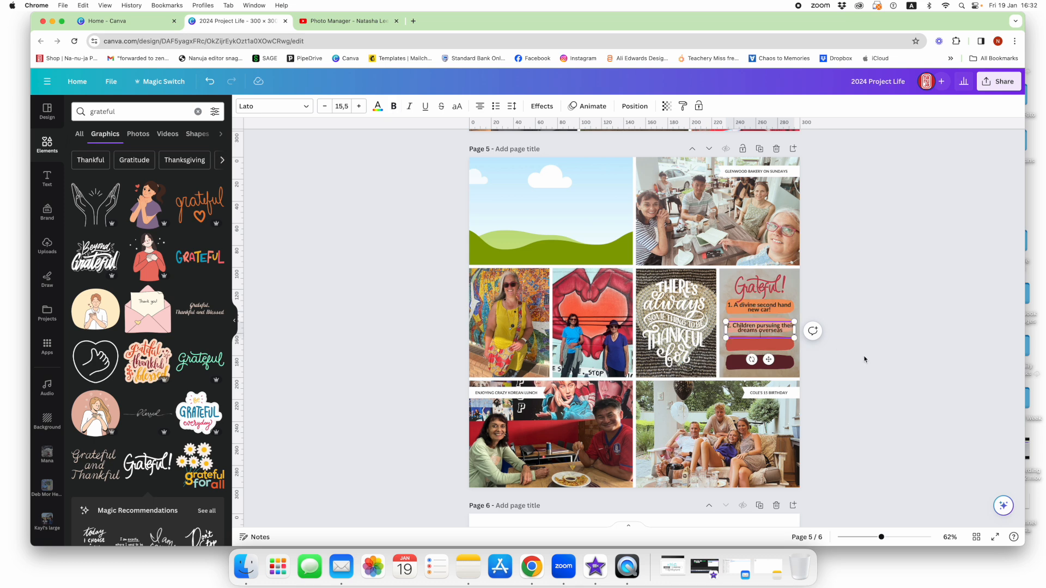
{"action": "left_click", "coordinate": [865, 360]}
Reduce the font size of the second and first list items to 13,5
{"action": "left_click_drag", "start_coordinate": [774, 329], "coordinate": [775, 326]}
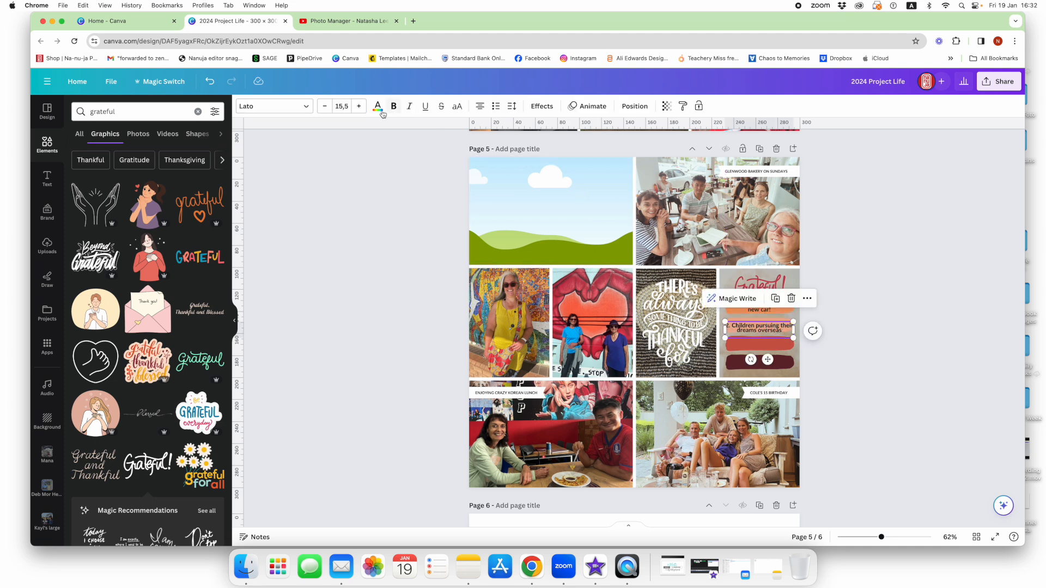
{"action": "left_click", "coordinate": [325, 106]}
{"action": "left_click", "coordinate": [325, 107]}
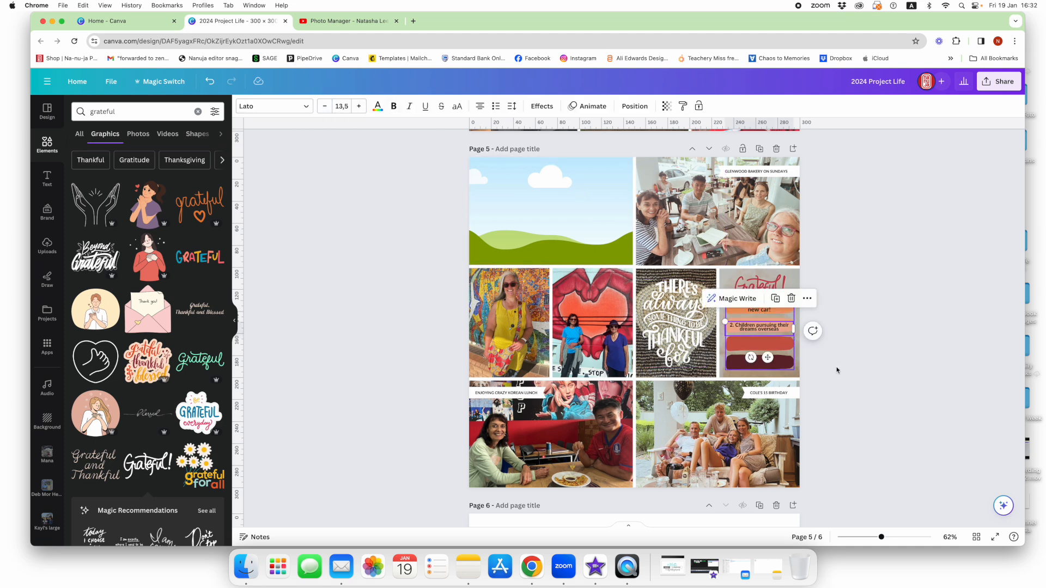
{"action": "left_click", "coordinate": [860, 372]}
{"action": "left_click", "coordinate": [780, 307]}
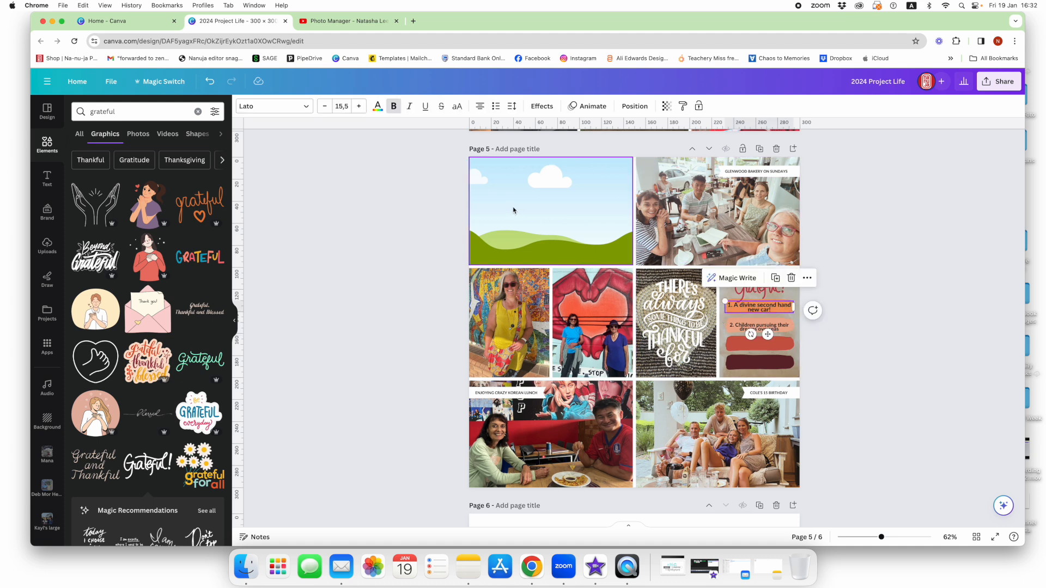
{"action": "left_click", "coordinate": [325, 106]}
{"action": "left_click", "coordinate": [325, 107]}
Narrow the first item's text box and change "second hand" to "second-hand"
{"action": "mouse_move", "coordinate": [794, 306]}
{"action": "left_mouse_down"}
{"action": "mouse_move", "coordinate": [777, 300]}
{"action": "mouse_move", "coordinate": [786, 306]}
{"action": "left_mouse_up"}
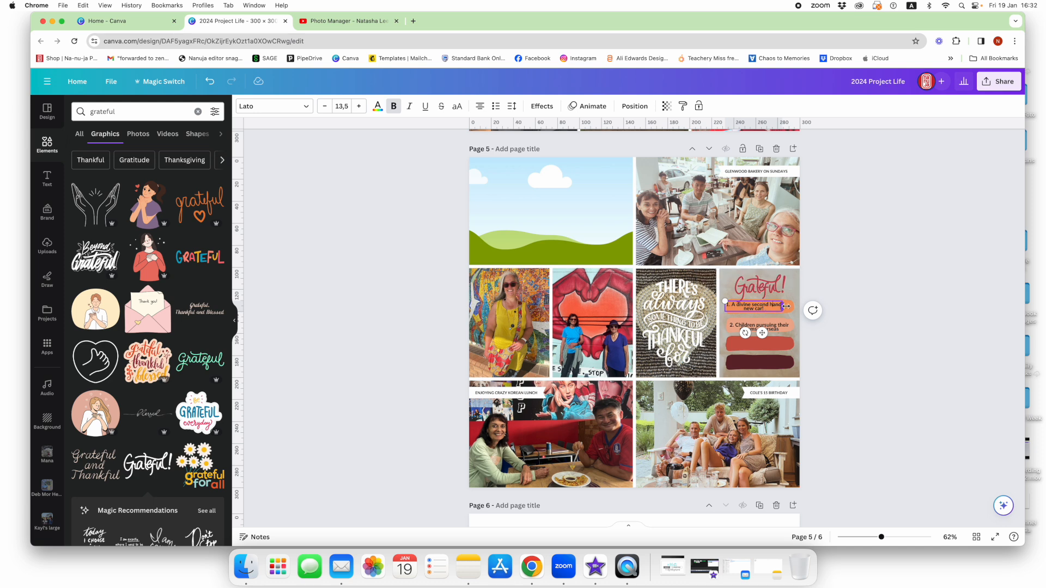
{"action": "key", "text": "BackSpace"}
{"action": "type", "text": "-"}
Reposition the first and second items so each is centred on its bar
{"action": "left_click", "coordinate": [850, 332]}
{"action": "left_click_drag", "start_coordinate": [774, 311], "coordinate": [780, 307]}
{"action": "key", "text": "Right"}
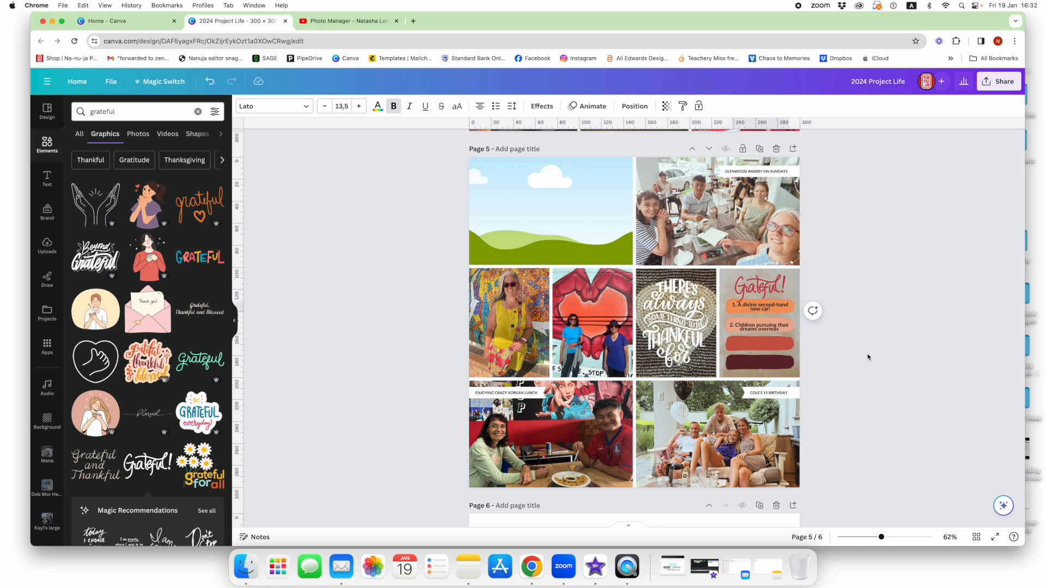
{"action": "key", "text": "Right"}
{"action": "left_click", "coordinate": [773, 324]}
{"action": "key", "text": "Right"}
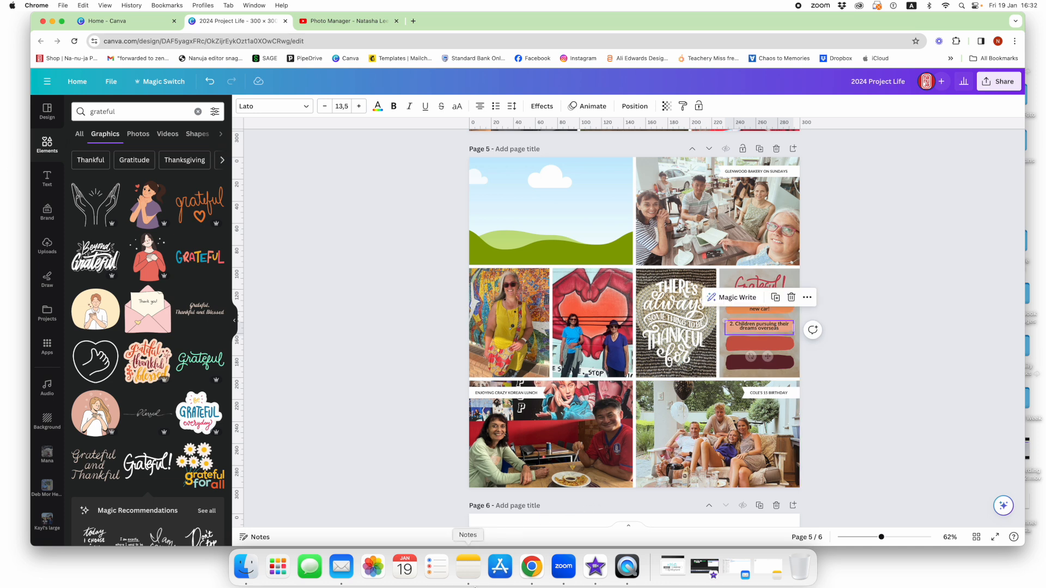
Switch to Notes and copy "3. Time with my parents" from the 2024 PROJECT LIFE note
{"action": "left_click", "coordinate": [466, 572]}
{"action": "left_click_drag", "start_coordinate": [569, 237], "coordinate": [494, 237]}
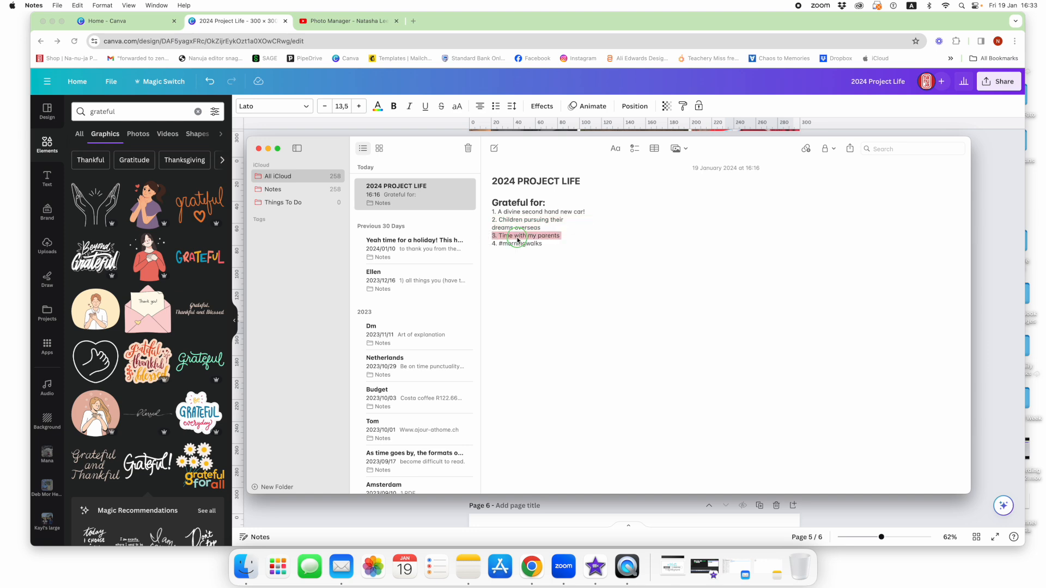
{"action": "right_click", "coordinate": [517, 238]}
{"action": "left_click", "coordinate": [540, 297]}
In Canva, duplicate the second item onto the third bar and replace its wording with the copied third item
{"action": "left_click", "coordinate": [845, 499]}
{"action": "left_click", "coordinate": [774, 297]}
{"action": "left_click_drag", "start_coordinate": [769, 332], "coordinate": [765, 349]}
{"action": "left_click", "coordinate": [766, 349]}
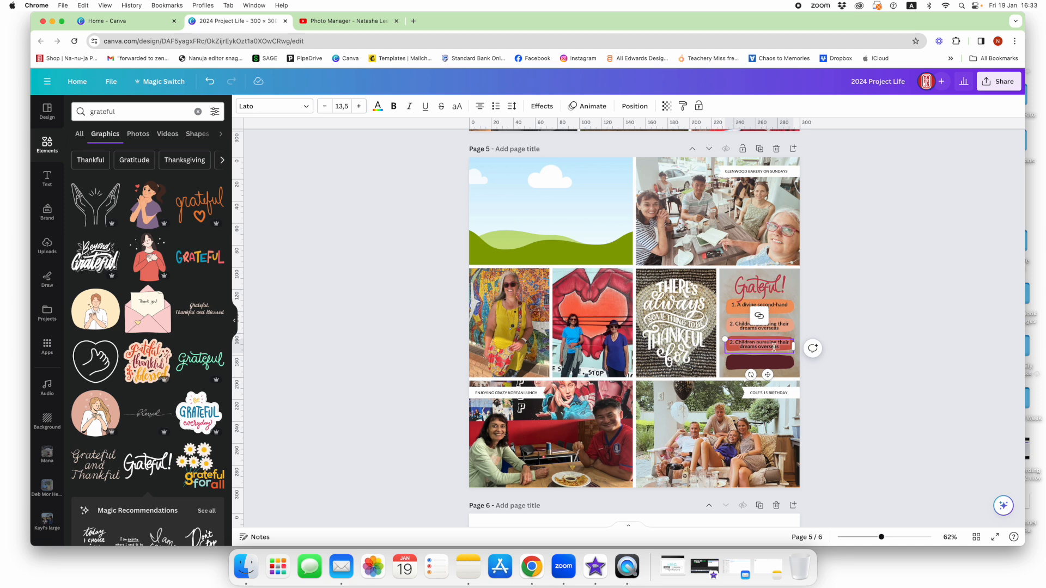
{"action": "right_click", "coordinate": [768, 345]}
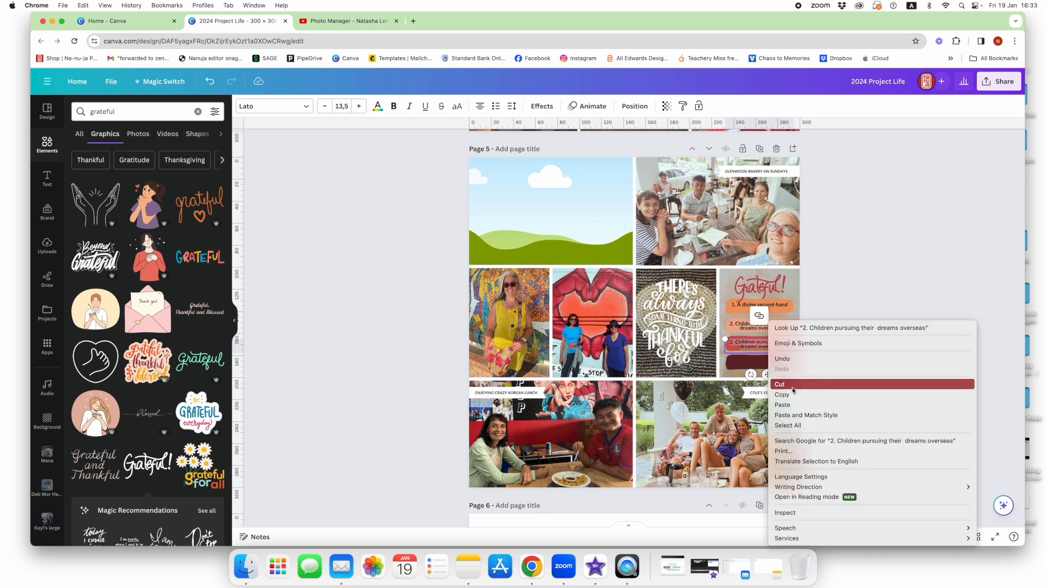
{"action": "left_click", "coordinate": [784, 404]}
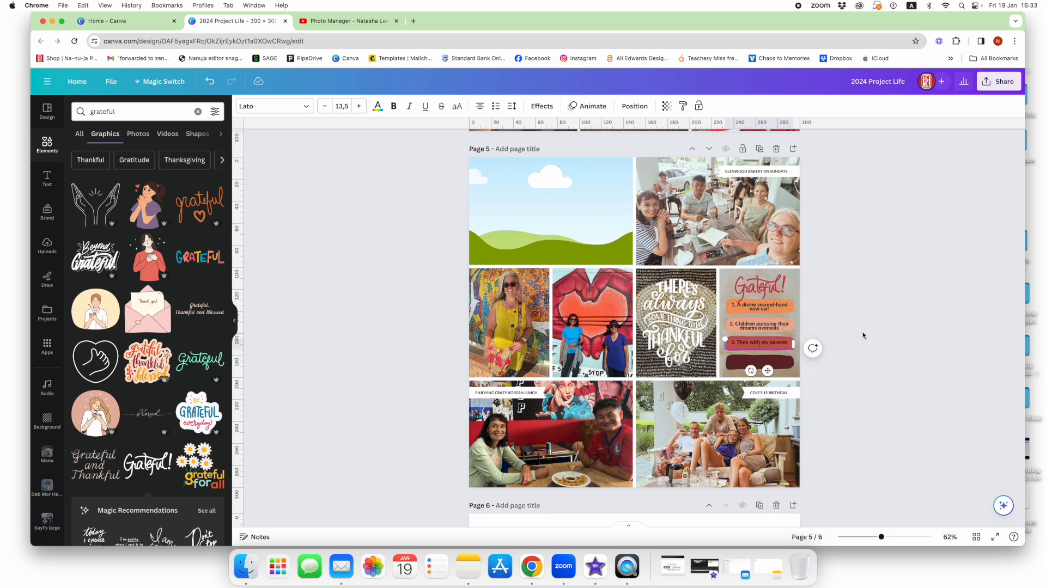
{"action": "left_click", "coordinate": [863, 334]}
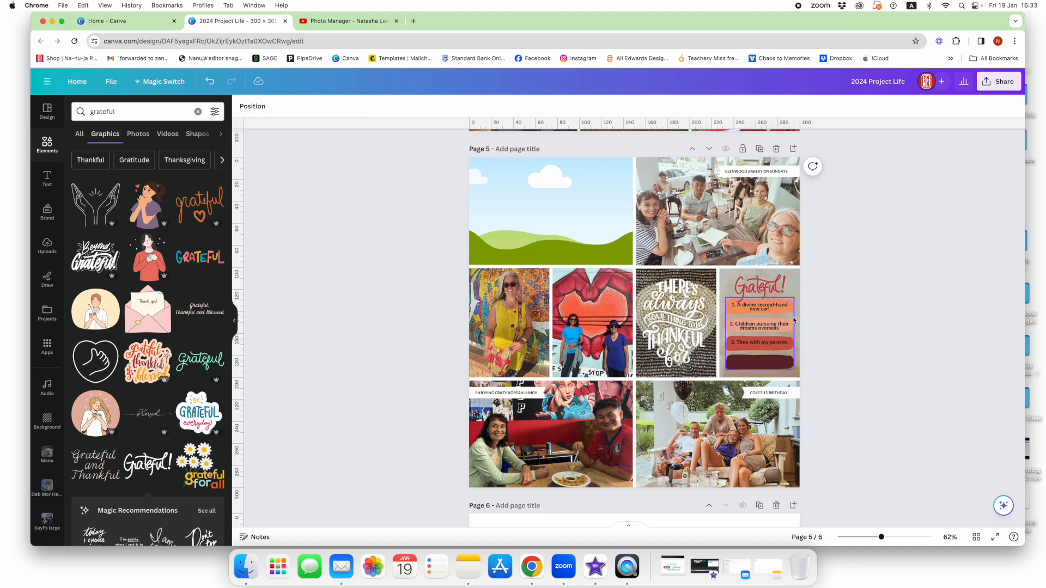
Shift the bar graphic down by one bar within its crop so the four bars run from yellow to red
{"action": "left_click", "coordinate": [787, 319]}
{"action": "double_click", "coordinate": [786, 321]}
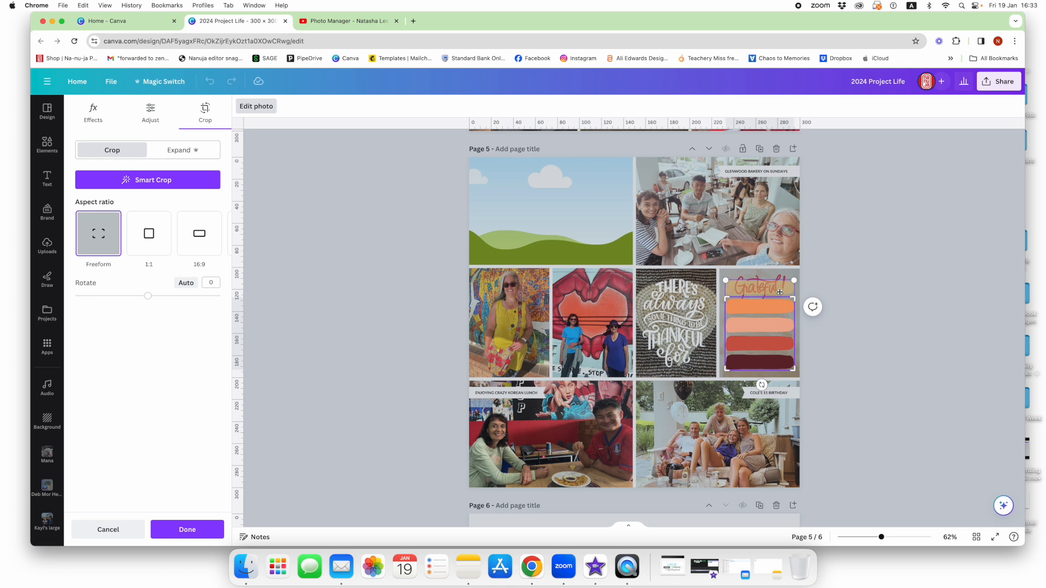
{"action": "left_click_drag", "start_coordinate": [780, 292], "coordinate": [780, 310]}
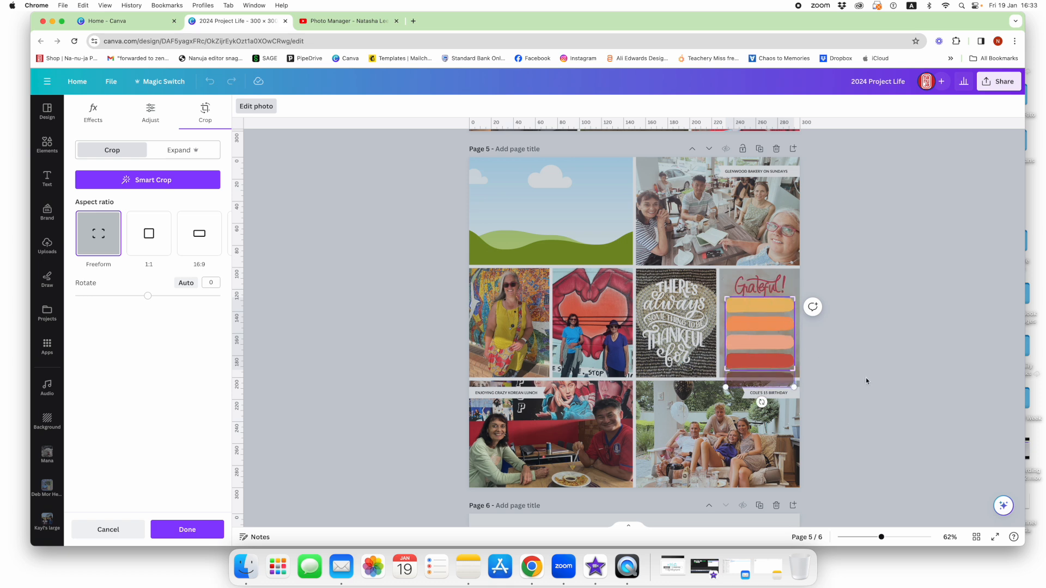
{"action": "left_click", "coordinate": [865, 381]}
{"action": "left_click", "coordinate": [874, 381]}
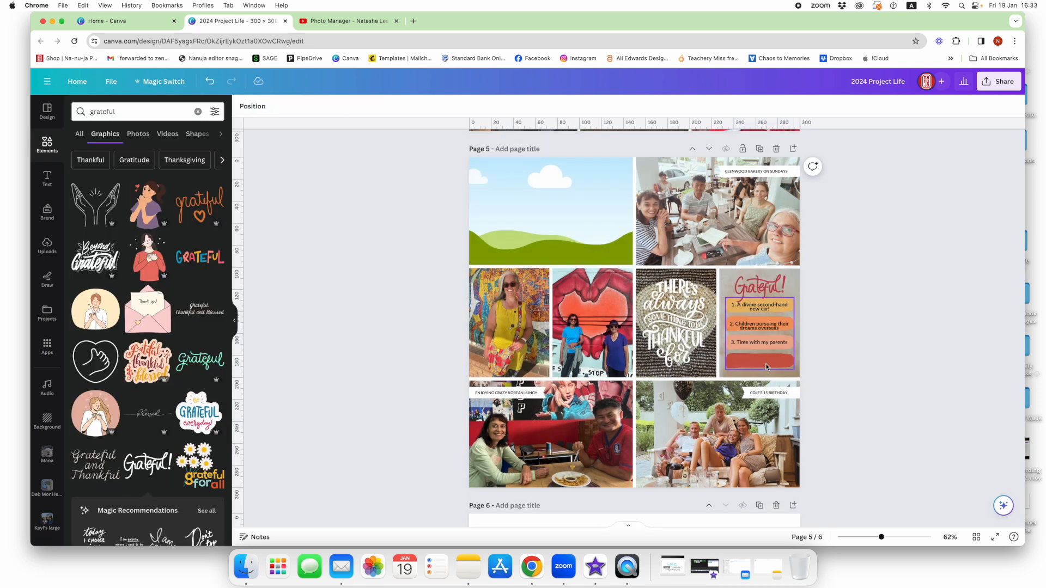
Duplicate the "3. Time with my parents" text and place the copy on the fourth bar
{"action": "left_click", "coordinate": [761, 344]}
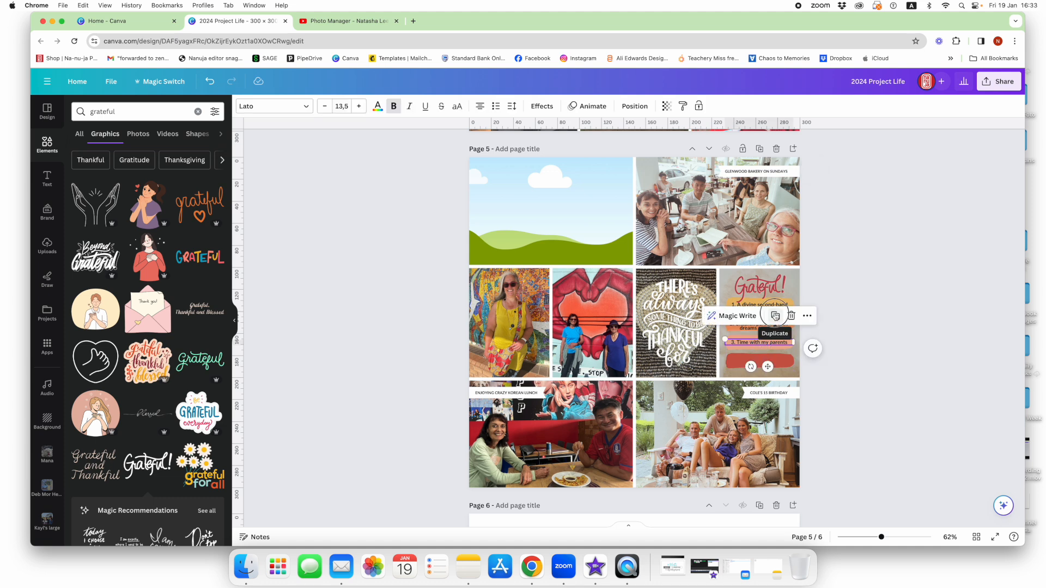
{"action": "left_click", "coordinate": [775, 315]}
{"action": "left_click_drag", "start_coordinate": [765, 347], "coordinate": [764, 360]}
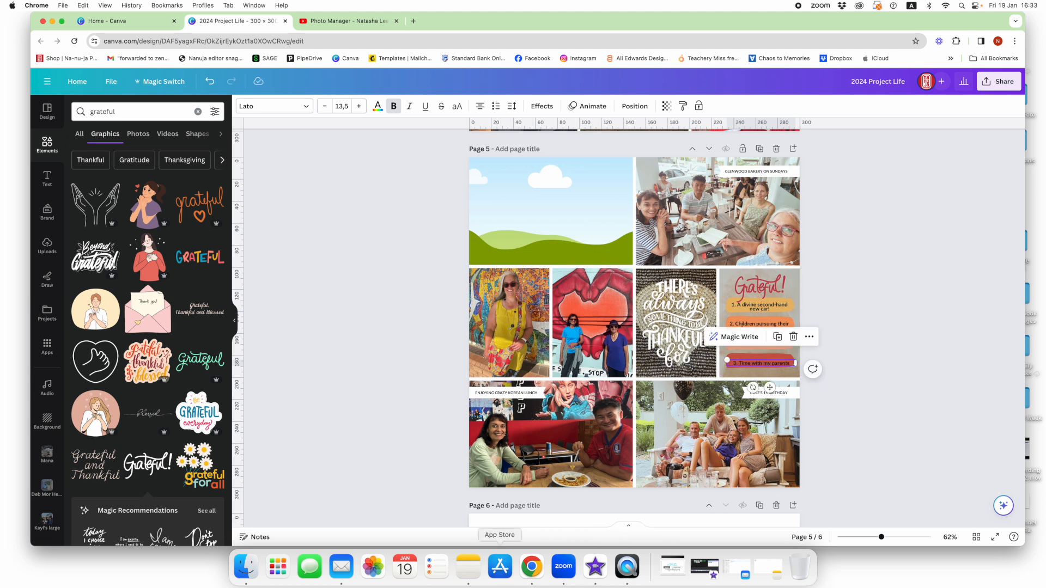
Switch to Notes and copy "4. #morningwalks" from the 2024 PROJECT LIFE note
{"action": "left_click", "coordinate": [471, 571]}
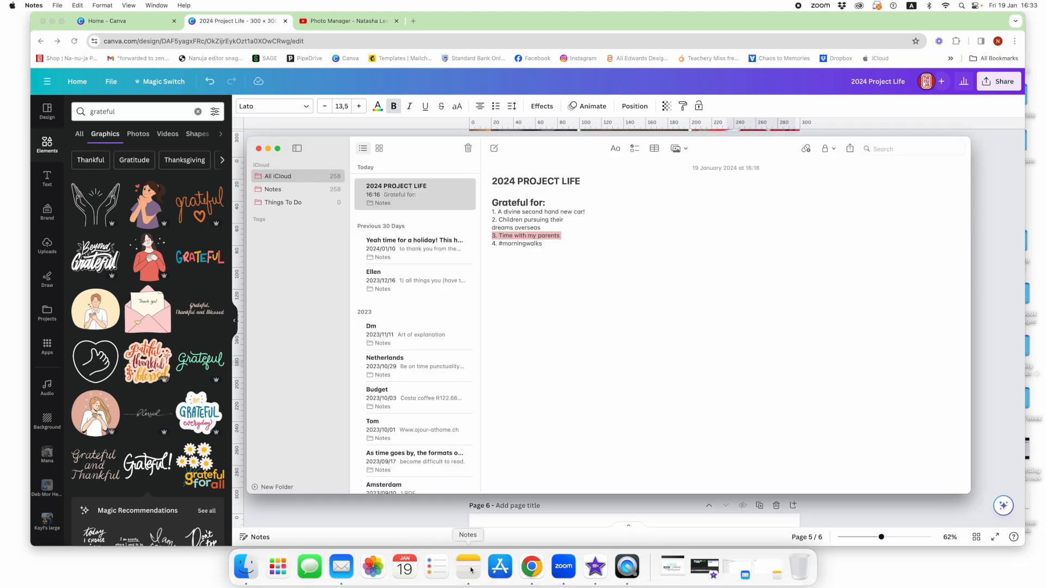
{"action": "left_click", "coordinate": [539, 243]}
{"action": "left_click_drag", "start_coordinate": [548, 244], "coordinate": [486, 243]}
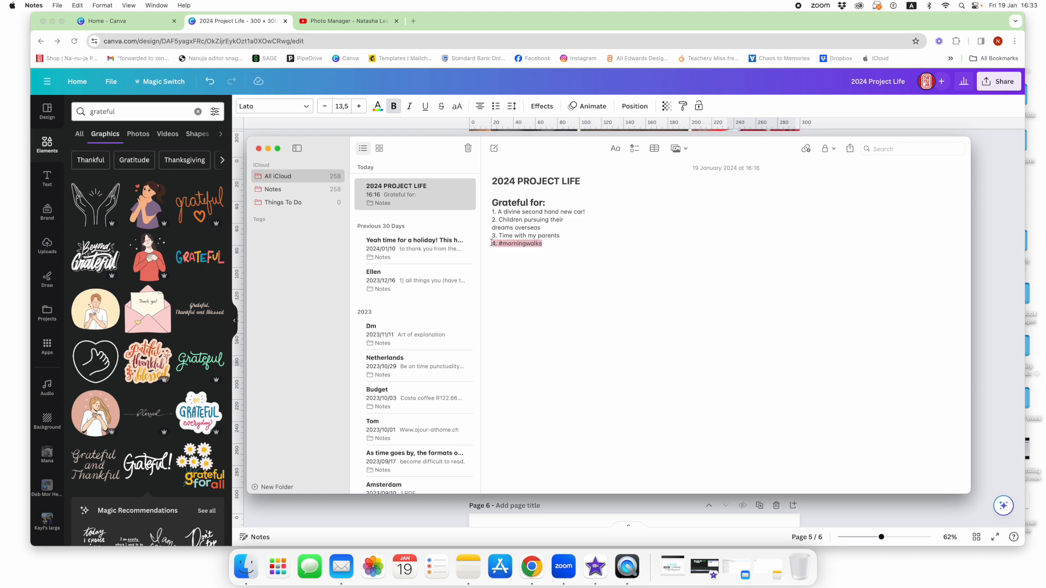
{"action": "right_click", "coordinate": [514, 240]}
{"action": "left_click", "coordinate": [527, 297]}
In Canva, replace the wording on the fourth bar with the copied fourth item and adjust its position on the bar
{"action": "left_click", "coordinate": [984, 281]}
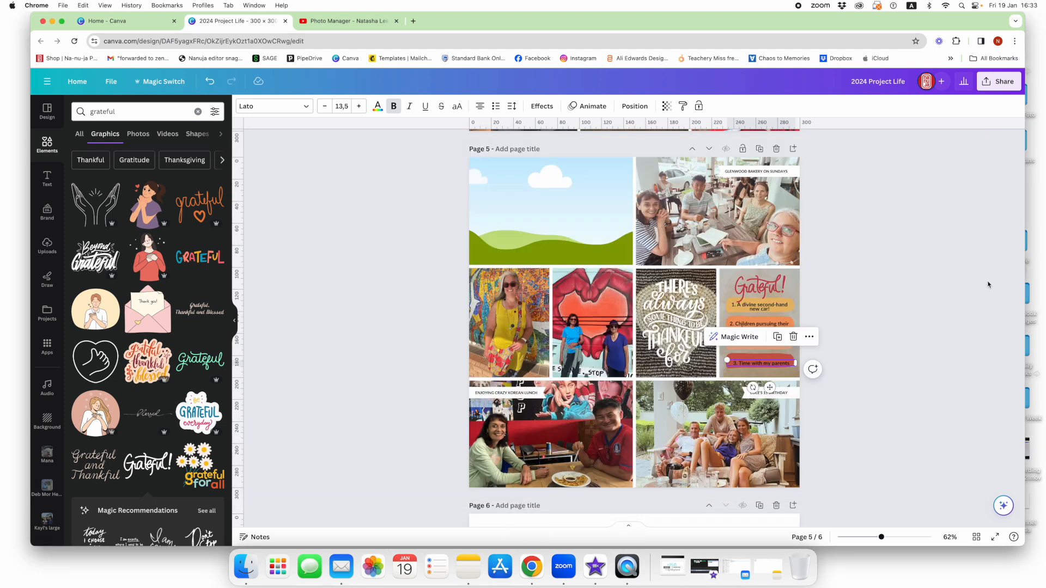
{"action": "right_click", "coordinate": [759, 365]}
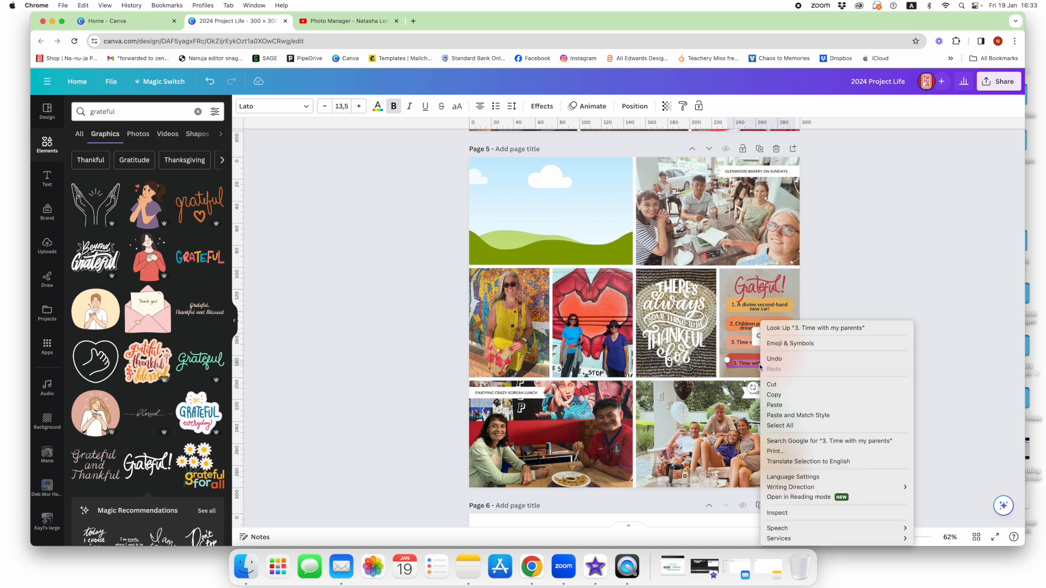
{"action": "left_click", "coordinate": [791, 404]}
{"action": "left_click", "coordinate": [904, 348]}
{"action": "left_click_drag", "start_coordinate": [778, 365], "coordinate": [773, 361]}
{"action": "left_click", "coordinate": [839, 378]}
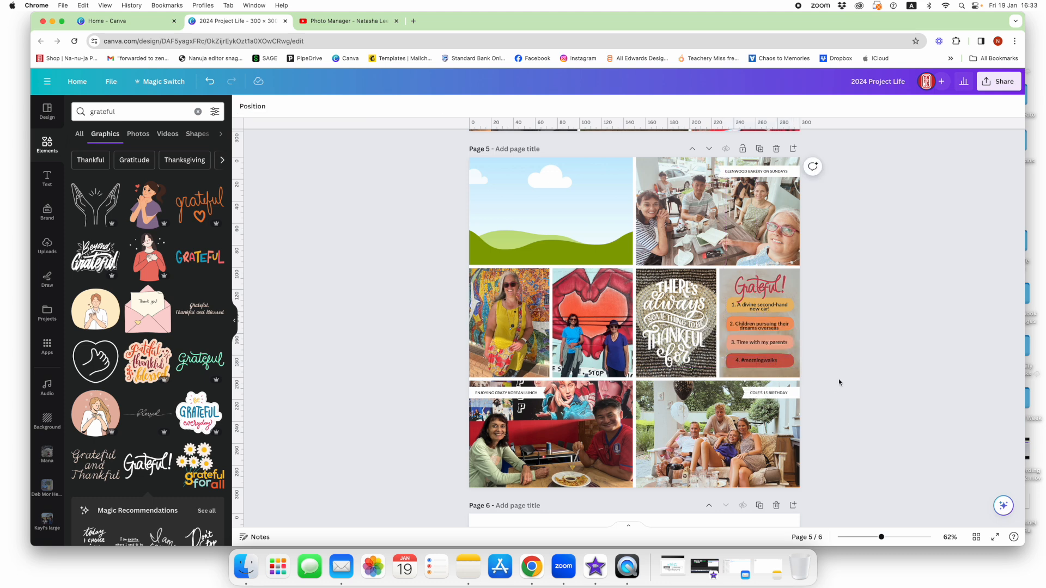
Increase the font size of the "4. #morningwalks" text to 17,5
{"action": "left_click", "coordinate": [776, 364]}
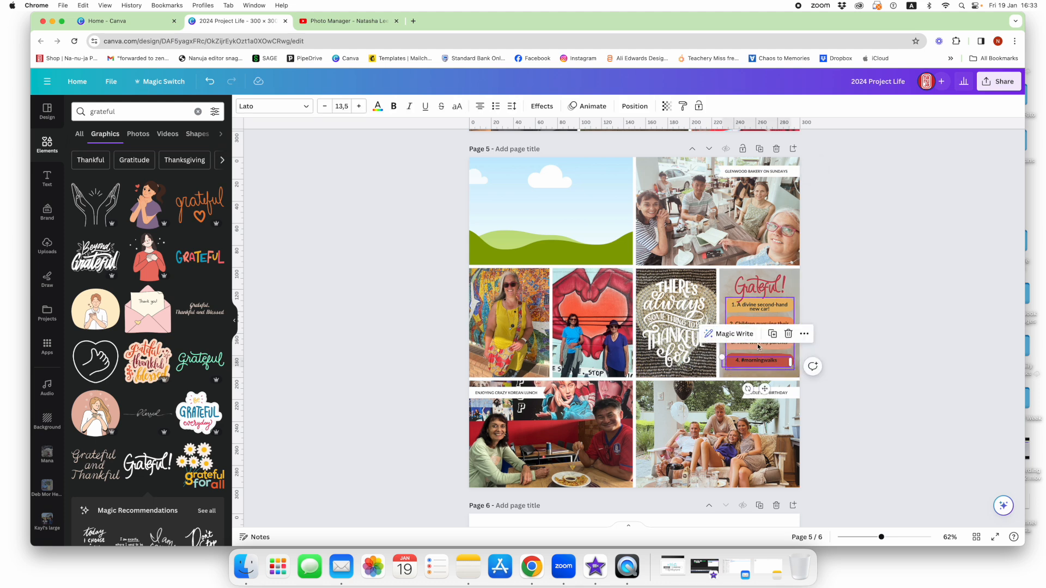
{"action": "left_click", "coordinate": [758, 346]}
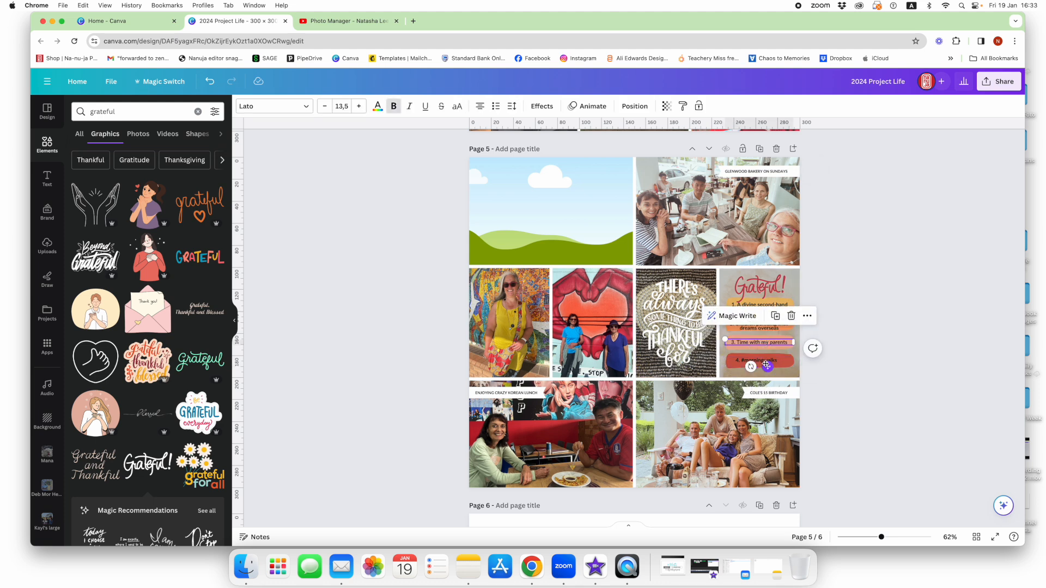
{"action": "left_click", "coordinate": [762, 361]}
{"action": "left_click", "coordinate": [359, 107]}
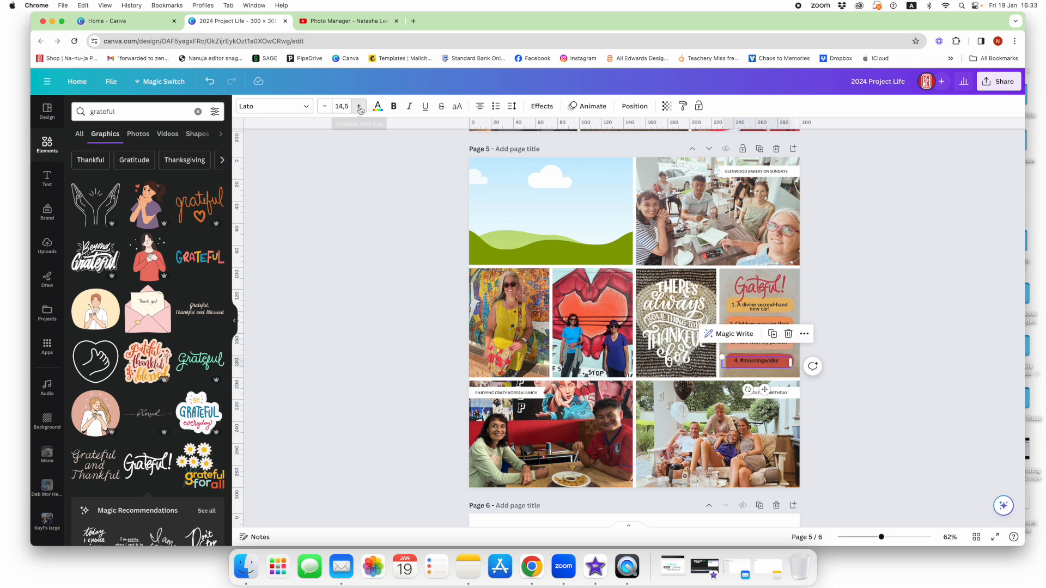
{"action": "left_click", "coordinate": [359, 106]}
{"action": "left_click", "coordinate": [358, 106]}
{"action": "left_click", "coordinate": [358, 106]}
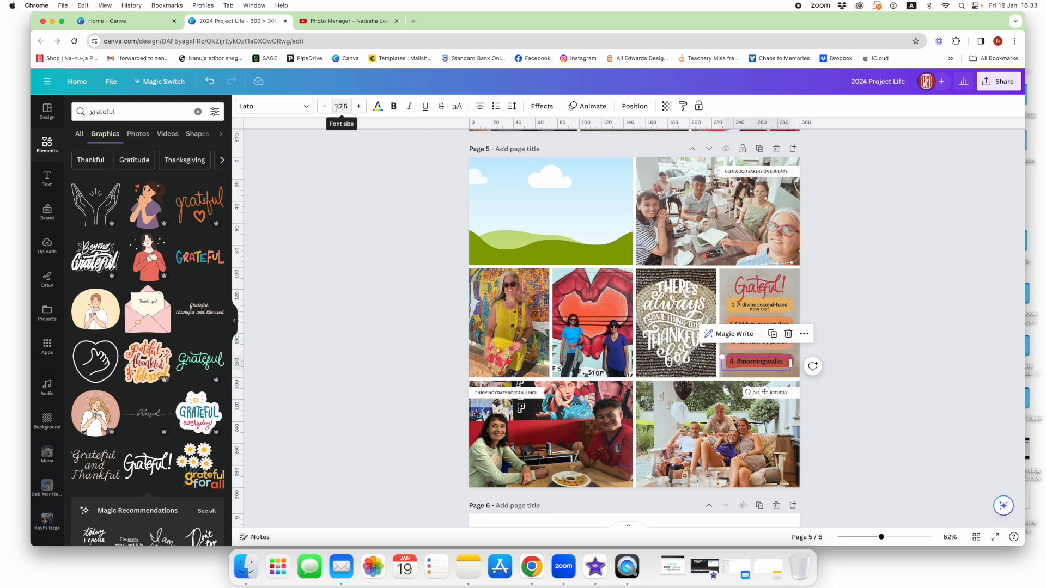
{"action": "left_click", "coordinate": [917, 356]}
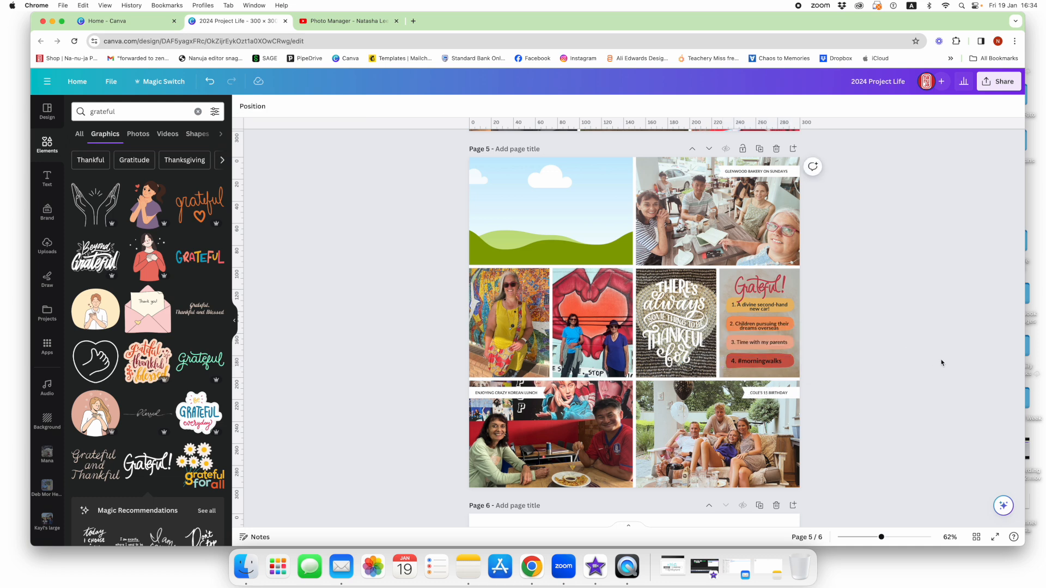
Nudge the "2. Children pursuing their dreams overseas" text slightly upward on its bar
{"action": "left_click", "coordinate": [785, 342]}
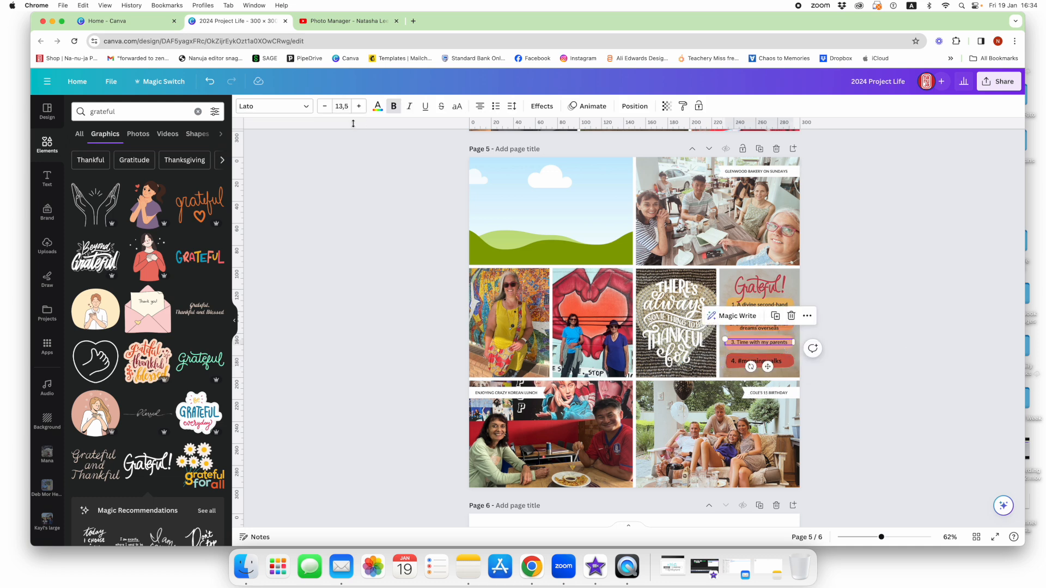
{"action": "left_click", "coordinate": [866, 362]}
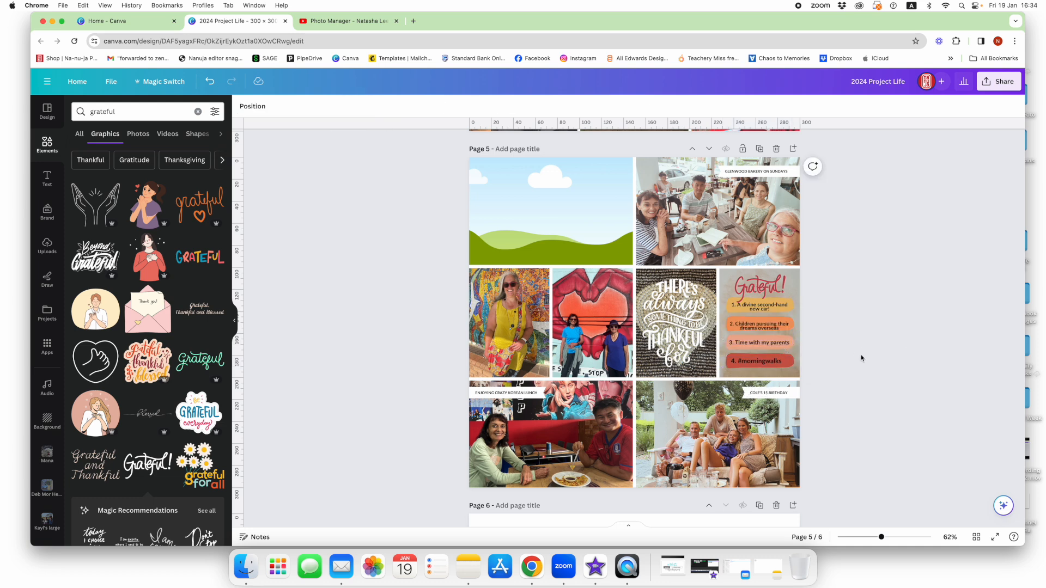
{"action": "left_click", "coordinate": [774, 329]}
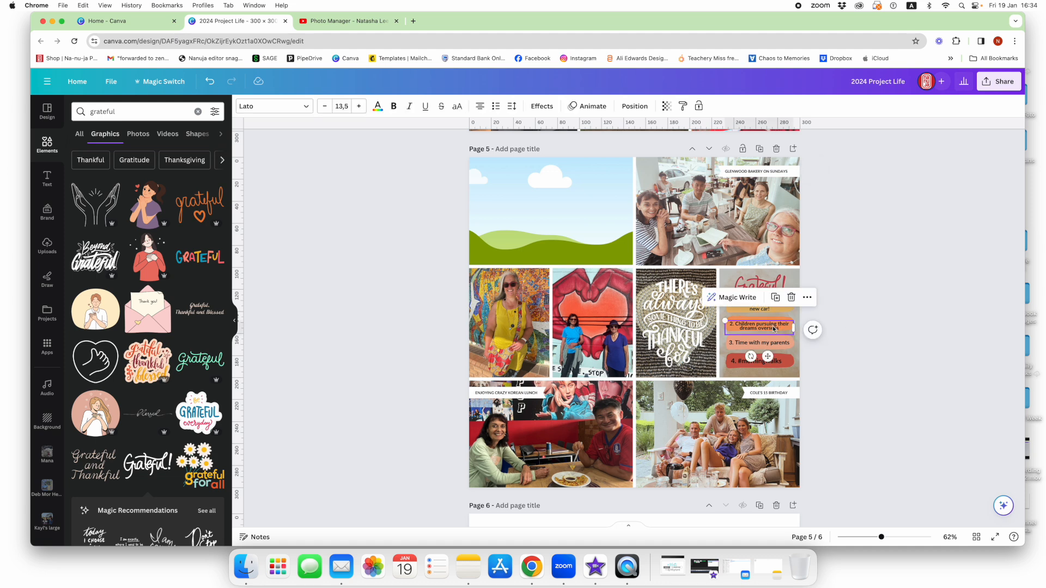
{"action": "key", "text": "Up"}
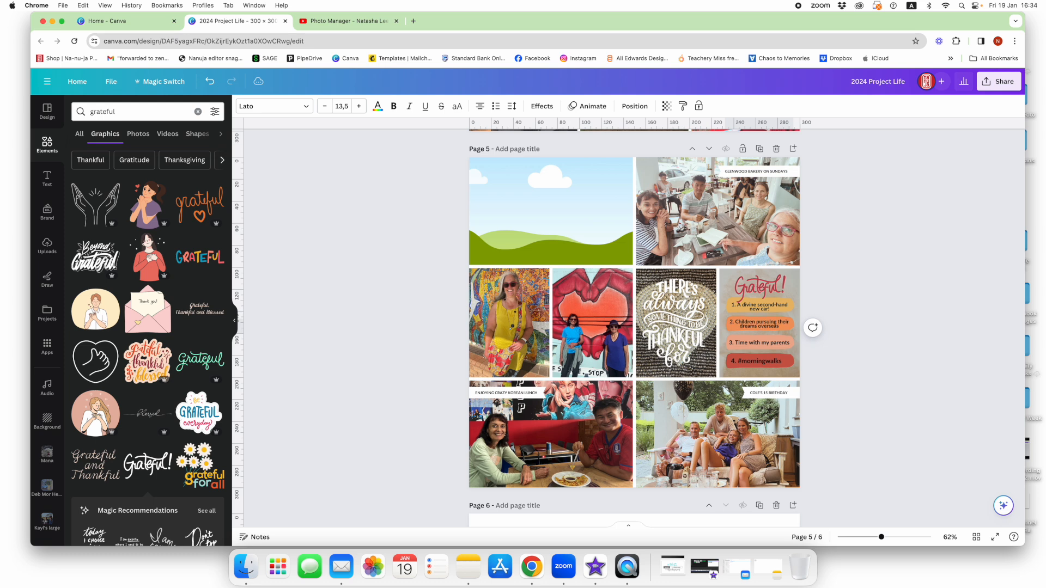
{"action": "left_click_drag", "start_coordinate": [864, 289], "coordinate": [783, 374]}
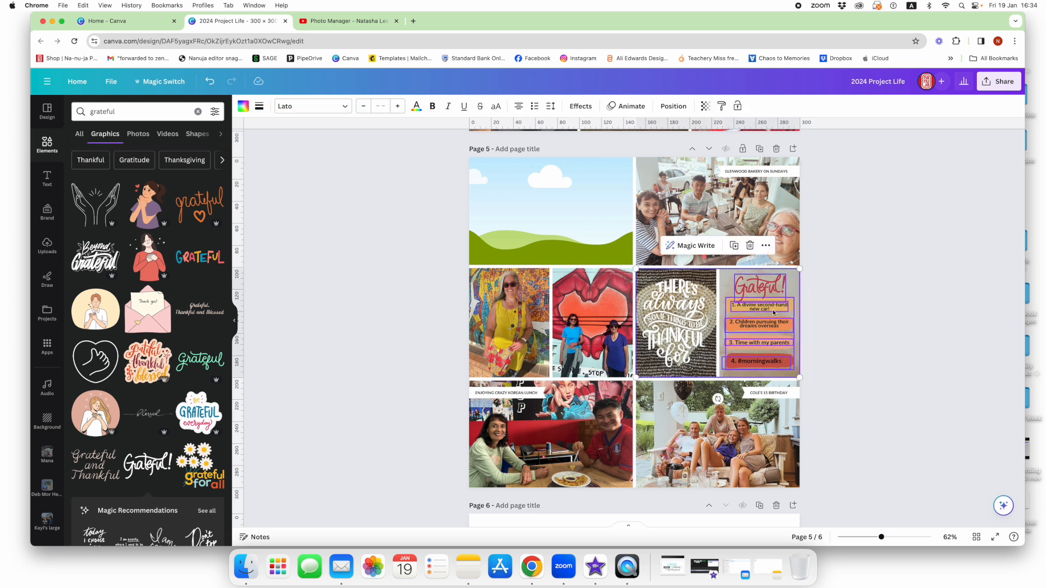
{"action": "left_click", "coordinate": [860, 319]}
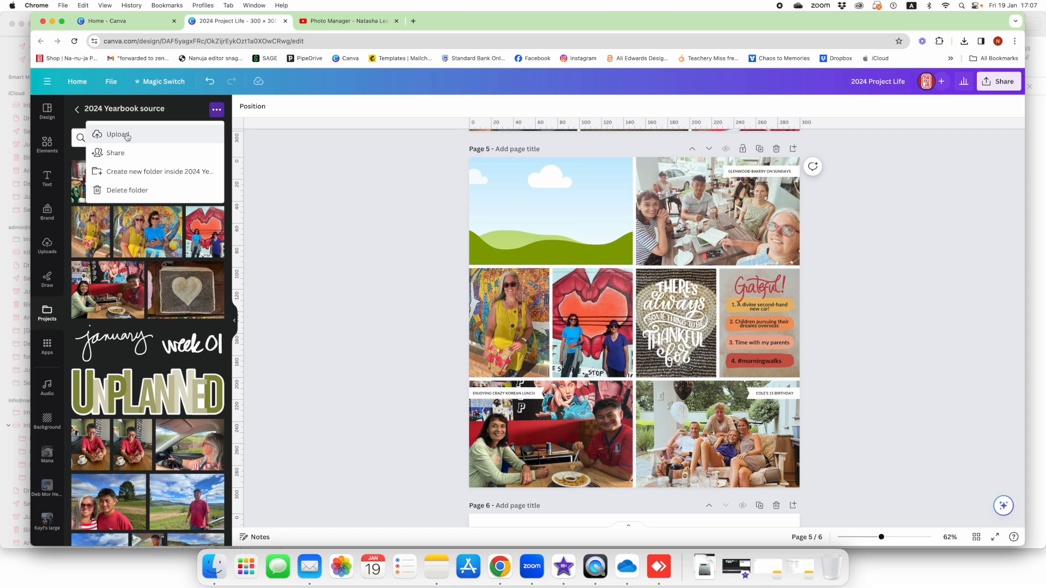
Upload AEdwards_ShapesPattern_JournalCard copy.jpg to the 2024 Yearbook source folder and place it in the empty first frame of page 5
{"action": "left_click", "coordinate": [127, 136]}
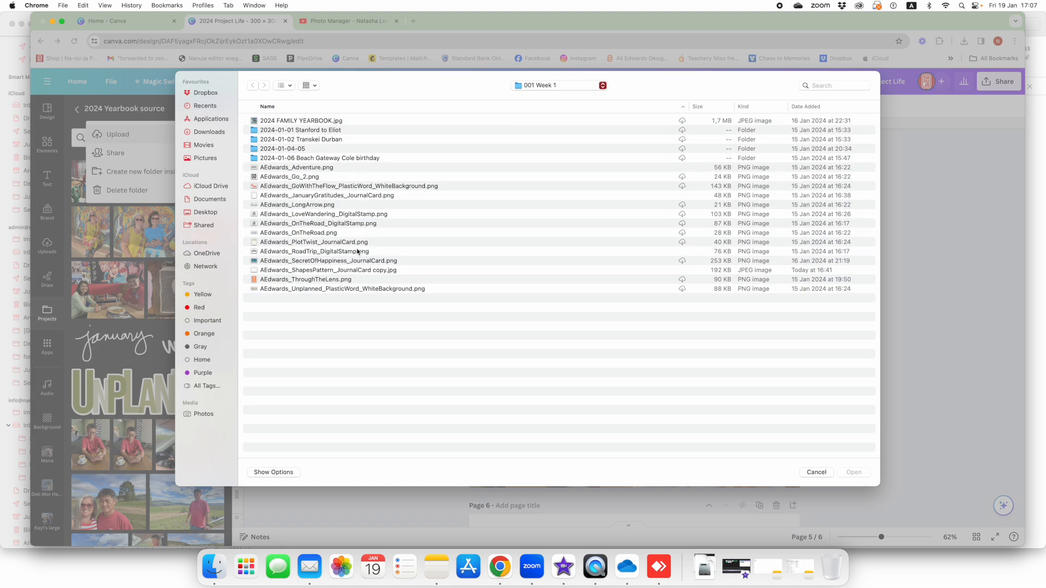
{"action": "left_click", "coordinate": [390, 271]}
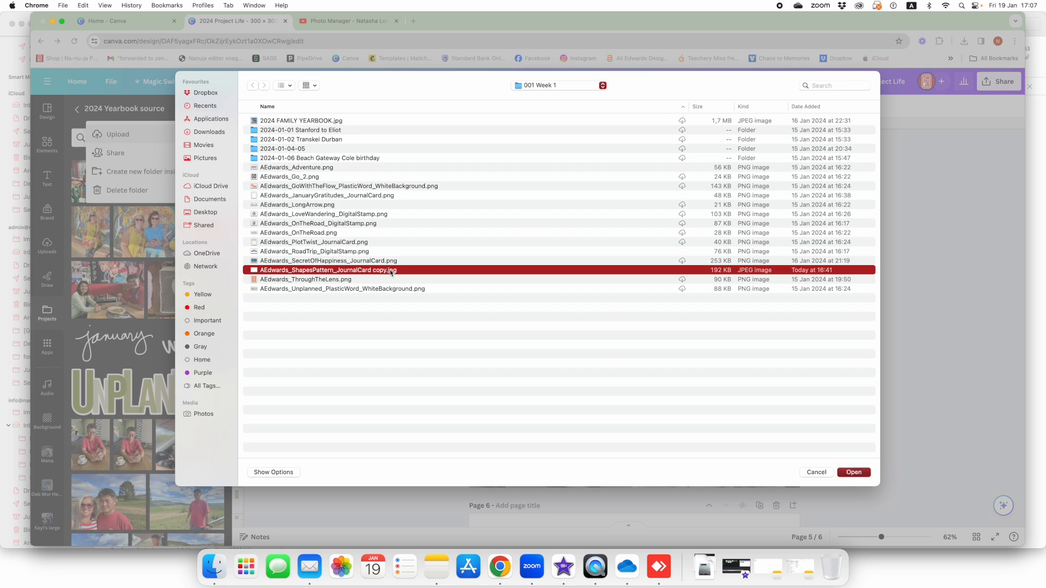
{"action": "left_click", "coordinate": [869, 473]}
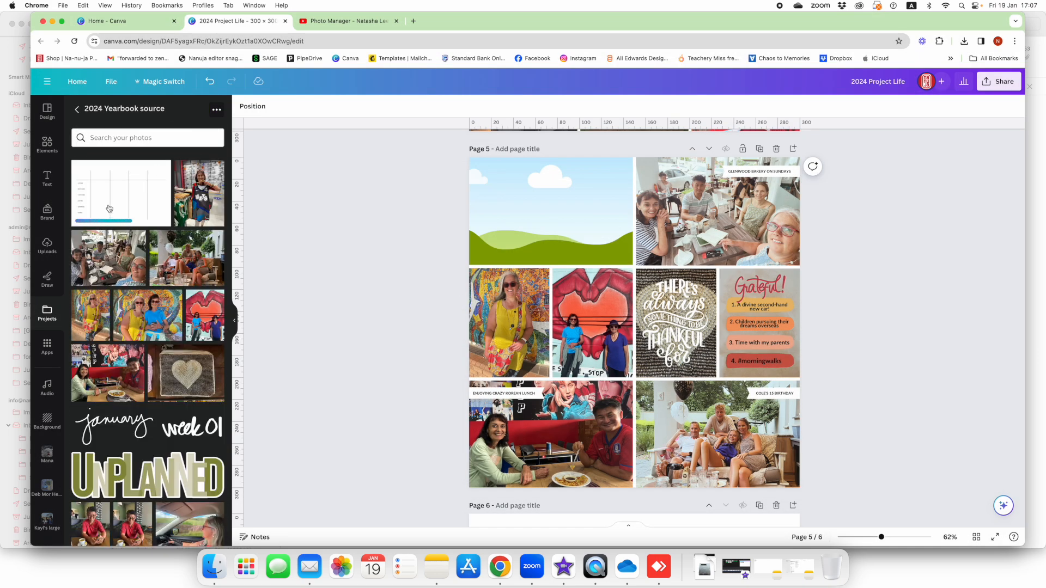
{"action": "left_click_drag", "start_coordinate": [105, 203], "coordinate": [556, 217]}
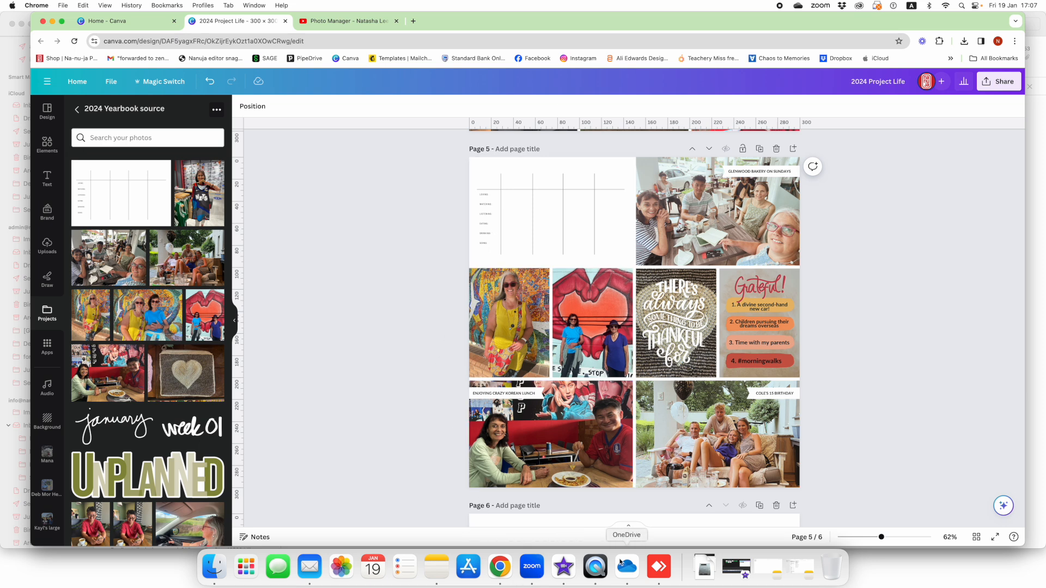
Switch to Notes and copy the lines from "Loving: Walking & Running" through "Going: Glenwood Bagel"
{"action": "left_click", "coordinate": [442, 571]}
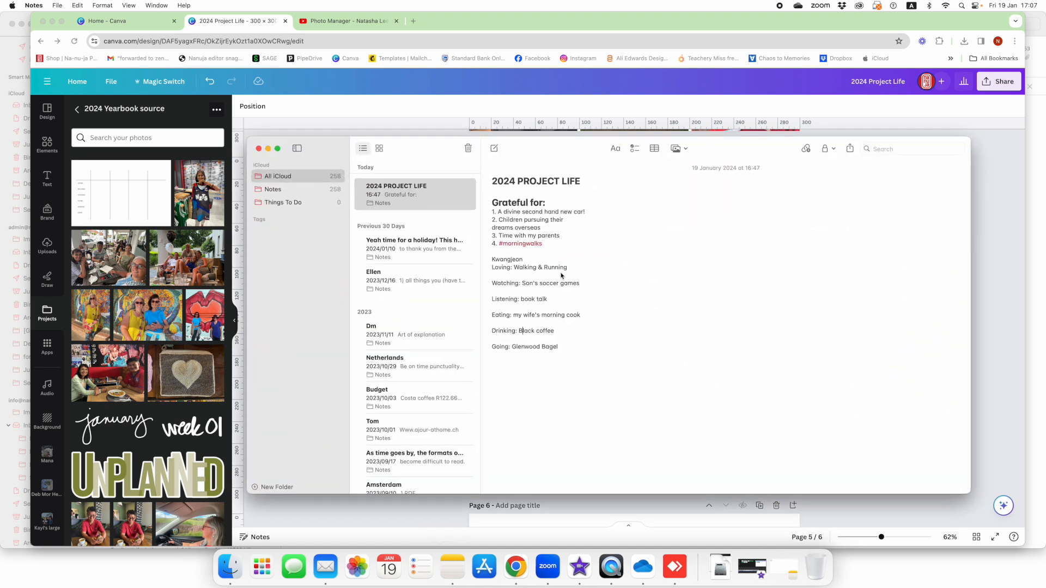
{"action": "left_click_drag", "start_coordinate": [569, 267], "coordinate": [515, 266]}
{"action": "left_click_drag", "start_coordinate": [560, 349], "coordinate": [491, 271]}
{"action": "right_click", "coordinate": [513, 284]}
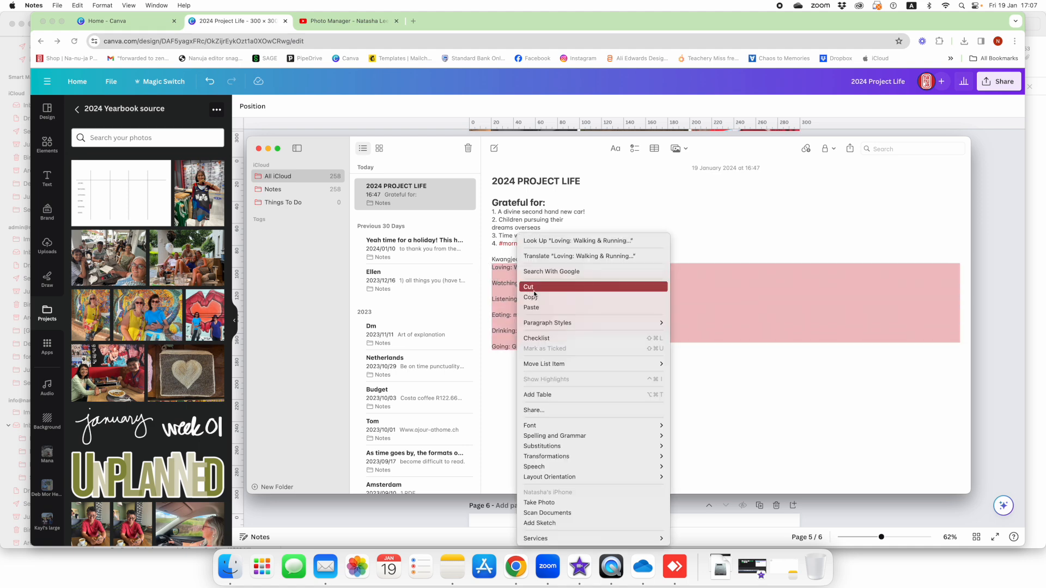
{"action": "left_click", "coordinate": [537, 299]}
In Canva, add a text box in the journal card's first column, paste the copied list into it and widen the box
{"action": "left_click", "coordinate": [389, 131]}
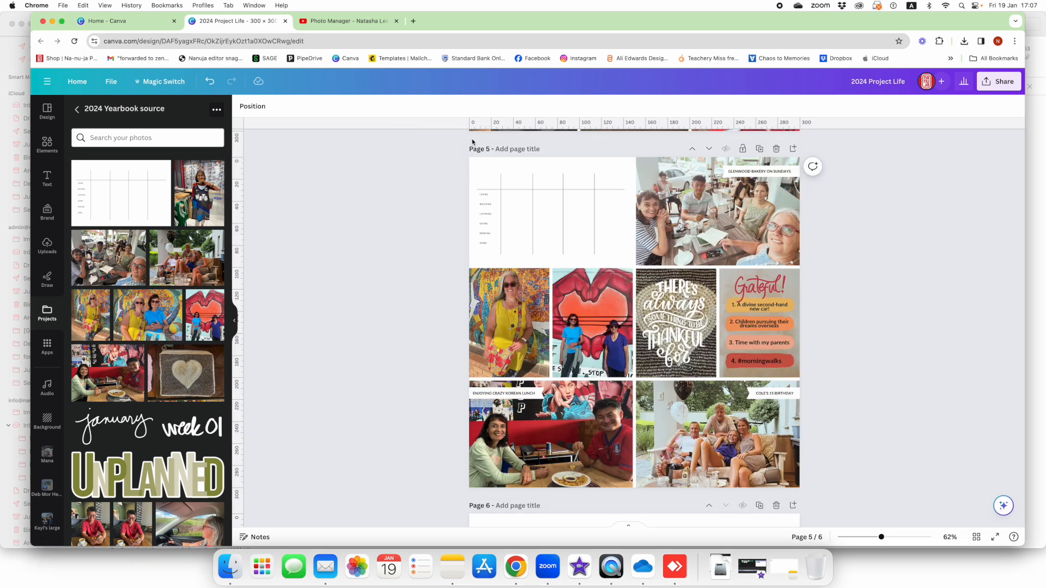
{"action": "left_click", "coordinate": [47, 178]}
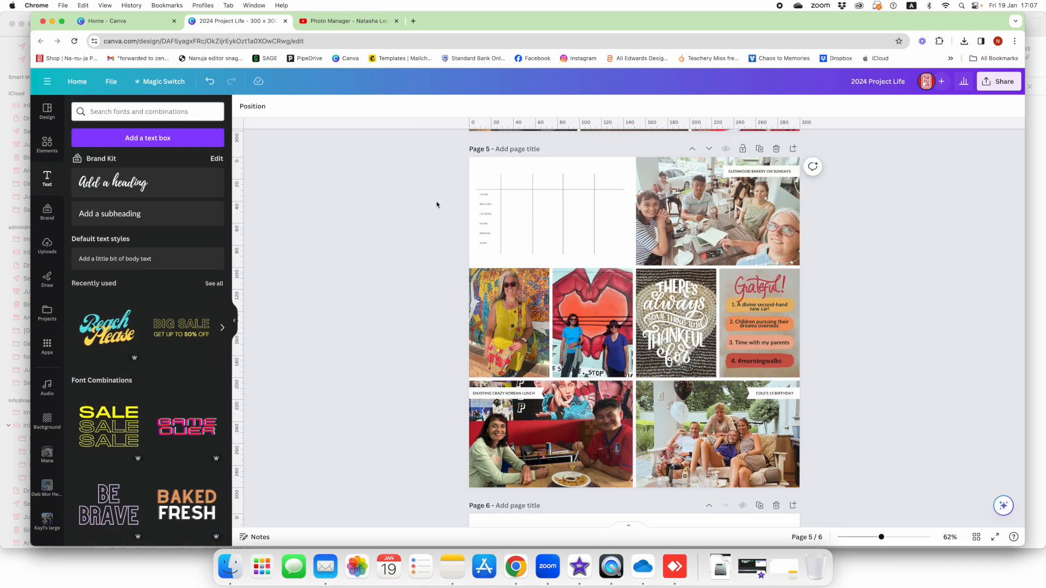
{"action": "key", "text": "super+v"}
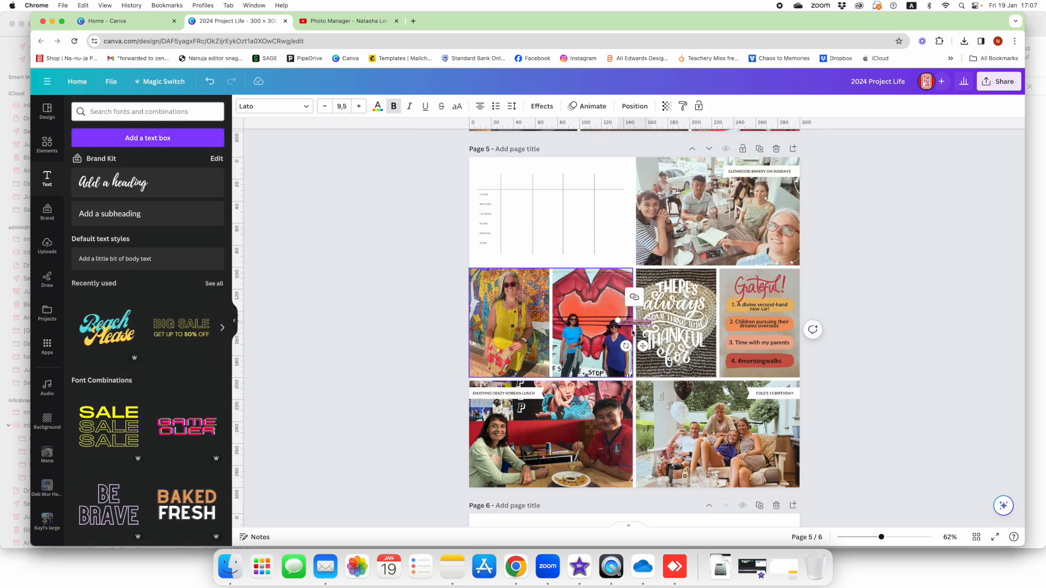
{"action": "left_click", "coordinate": [627, 326]}
{"action": "left_click", "coordinate": [632, 322]}
{"action": "left_click_drag", "start_coordinate": [637, 323], "coordinate": [516, 201]}
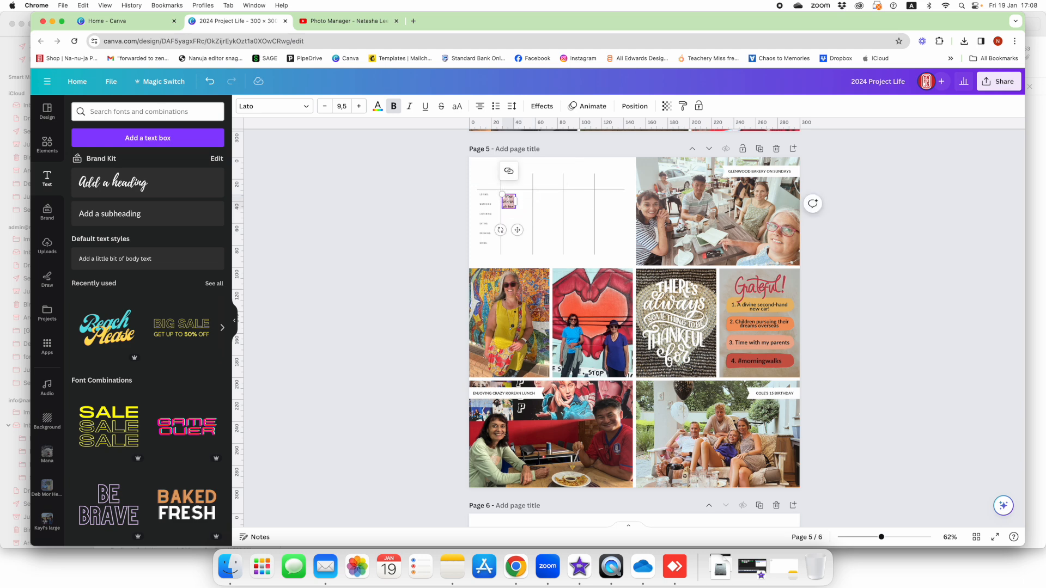
{"action": "key", "text": "cmd+v"}
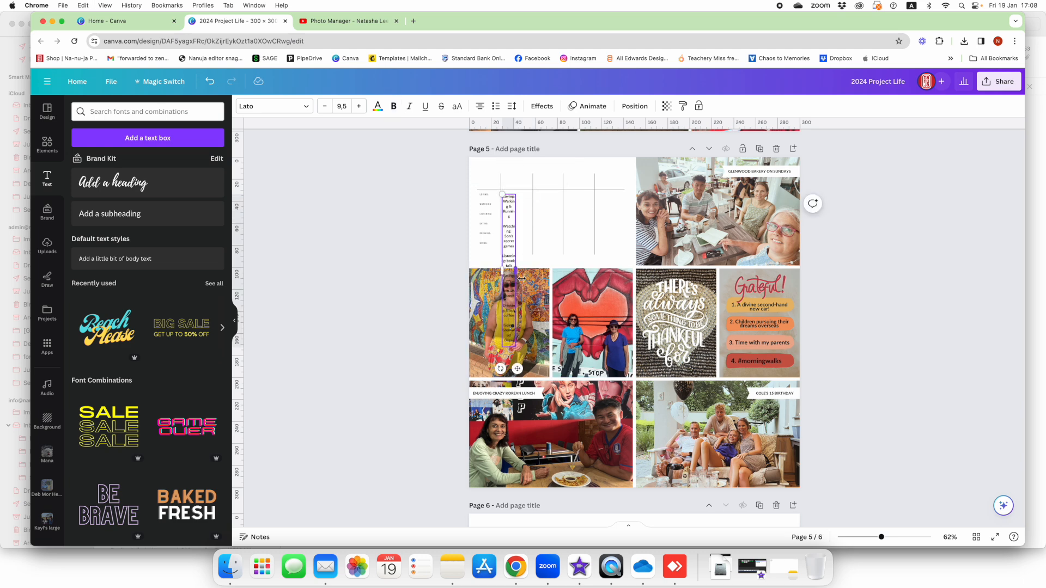
{"action": "left_click_drag", "start_coordinate": [519, 272], "coordinate": [551, 269]}
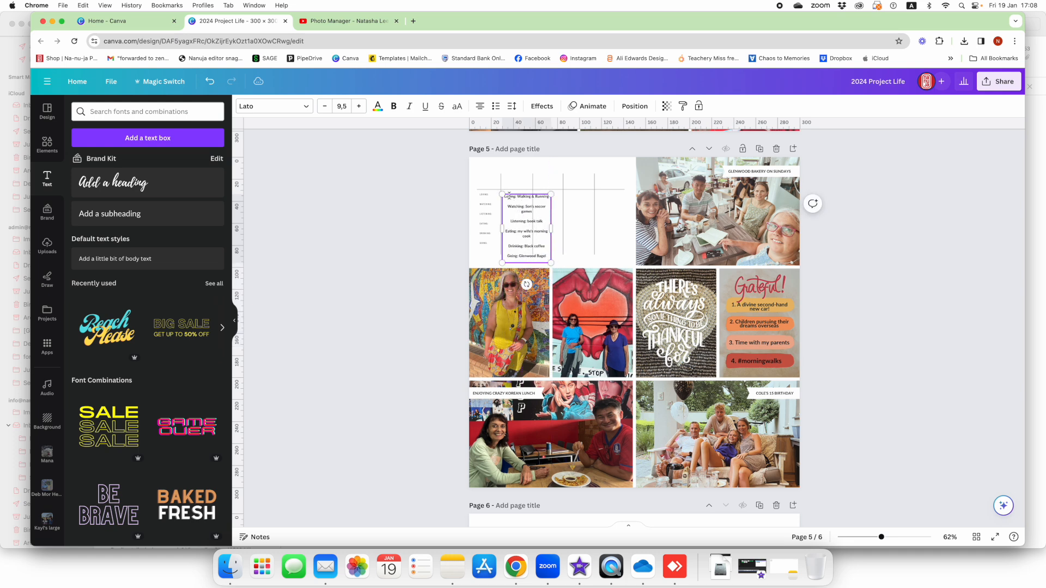
Delete the "Loving:", "Watching:" and "Listening:" labels from the pasted list, keeping a blank line between the entries
{"action": "left_click_drag", "start_coordinate": [515, 196], "coordinate": [502, 194]}
{"action": "key", "text": "BackSpace"}
{"action": "left_click_drag", "start_coordinate": [526, 207], "coordinate": [506, 207]}
{"action": "key", "text": "BackSpace"}
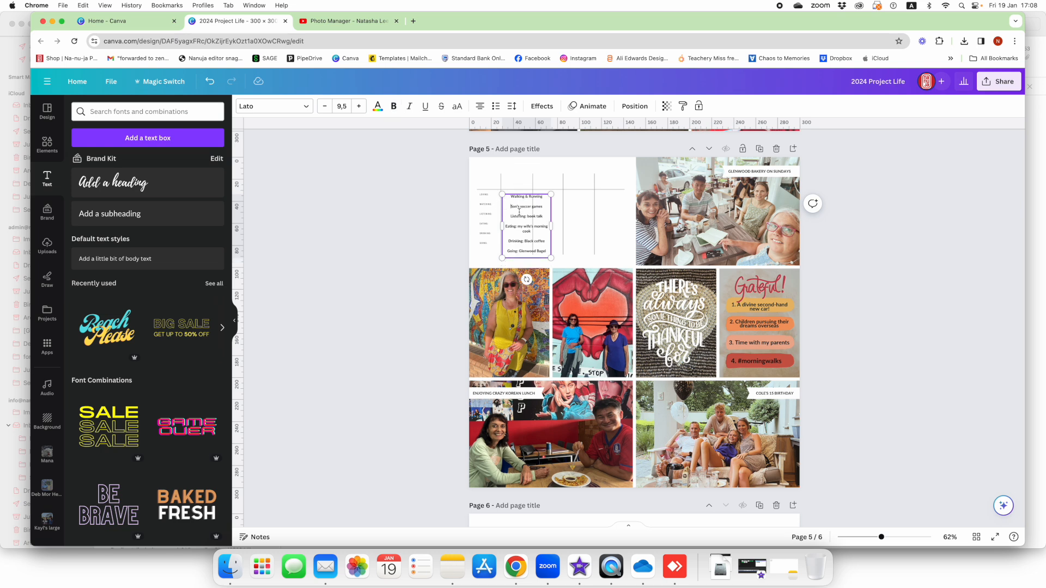
{"action": "left_click_drag", "start_coordinate": [528, 216], "coordinate": [509, 216]}
{"action": "key", "text": "BackSpace"}
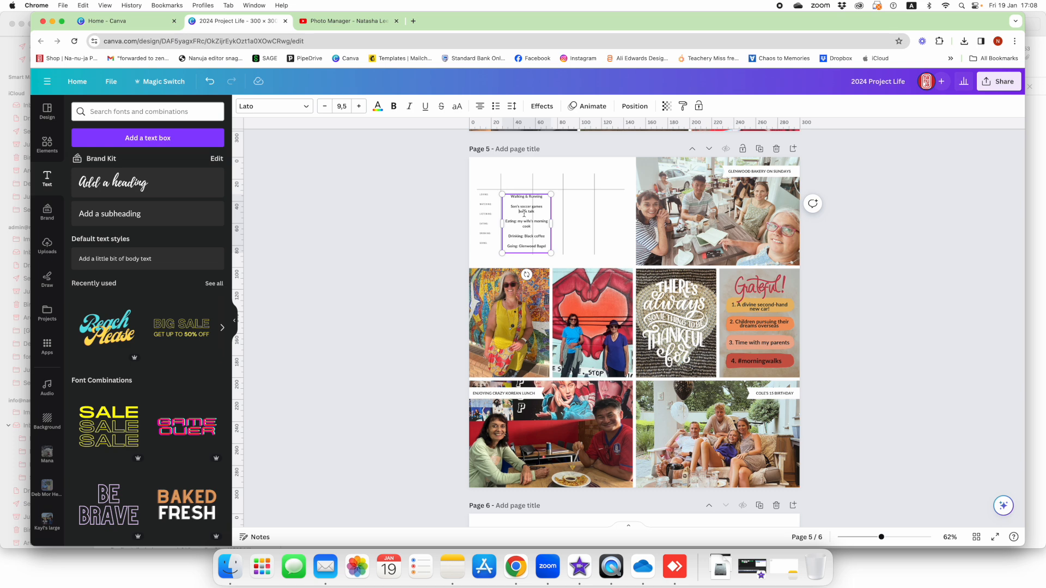
{"action": "key", "text": "Return"}
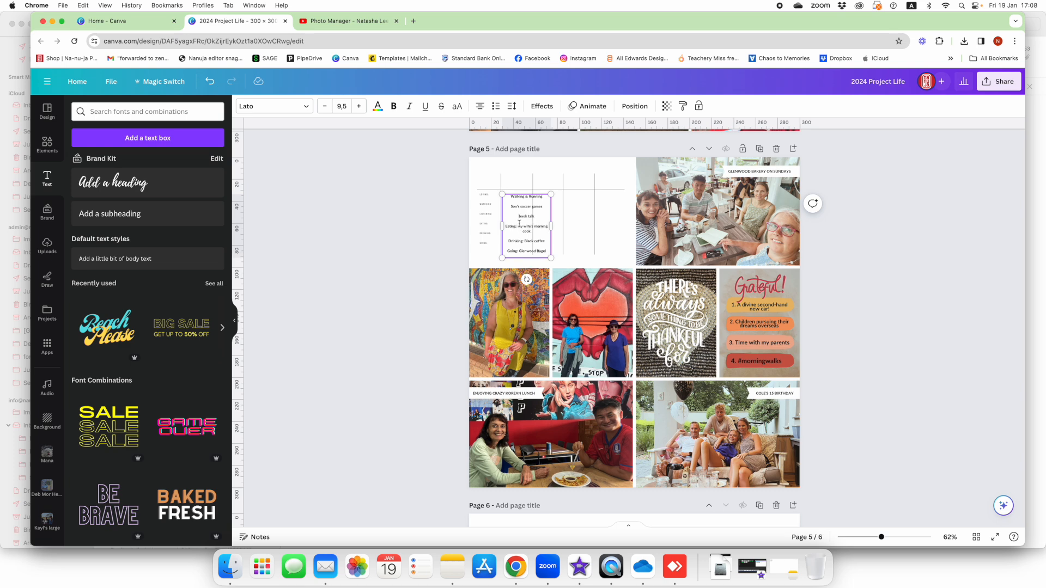
Remove the "Eating:", "Drinking:" and "Going:" labels from the list and restore the blank line above "my wife's morning cook"
{"action": "left_click_drag", "start_coordinate": [519, 225], "coordinate": [506, 227]}
{"action": "key", "text": "BackSpace"}
{"action": "left_click_drag", "start_coordinate": [527, 231], "coordinate": [507, 240]}
{"action": "key", "text": "BackSpace"}
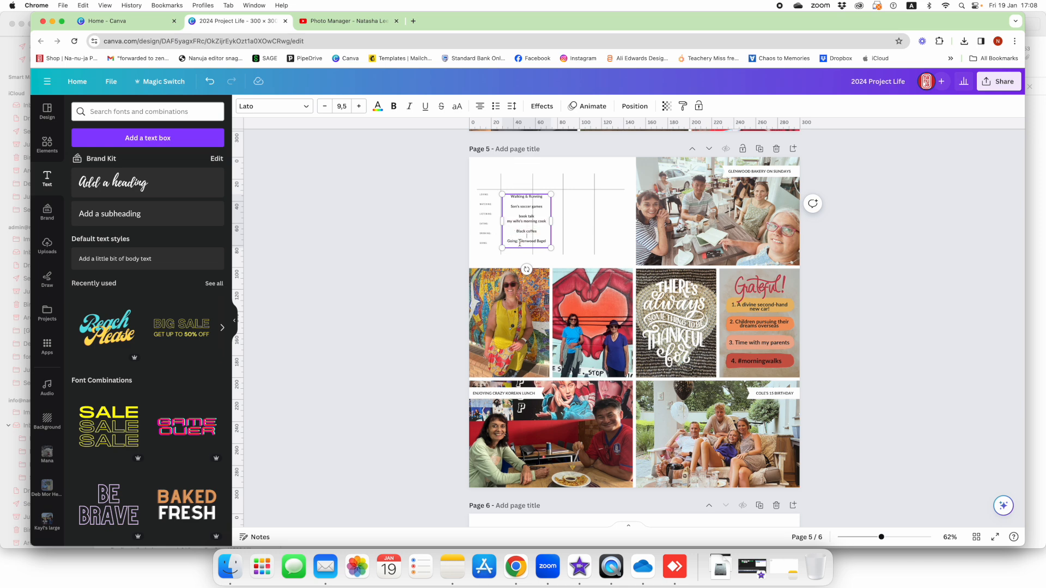
{"action": "key", "text": "BackSpace"}
{"action": "key", "text": "super+b"}
{"action": "key", "text": "Return"}
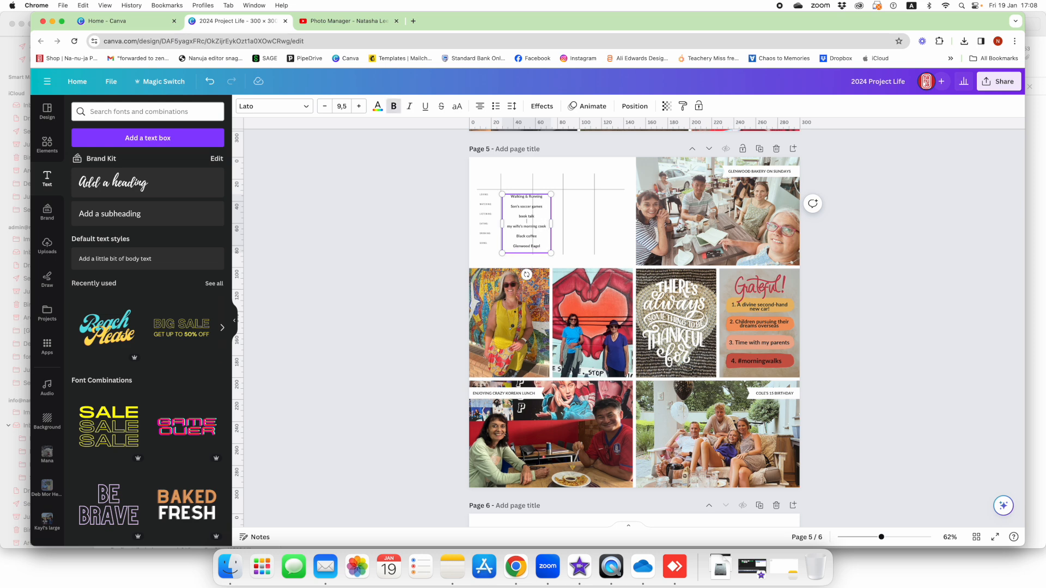
Narrow the favourites list to roughly the first table column's width and set its line spacing to 1.02
{"action": "left_click_drag", "start_coordinate": [554, 224], "coordinate": [537, 219]}
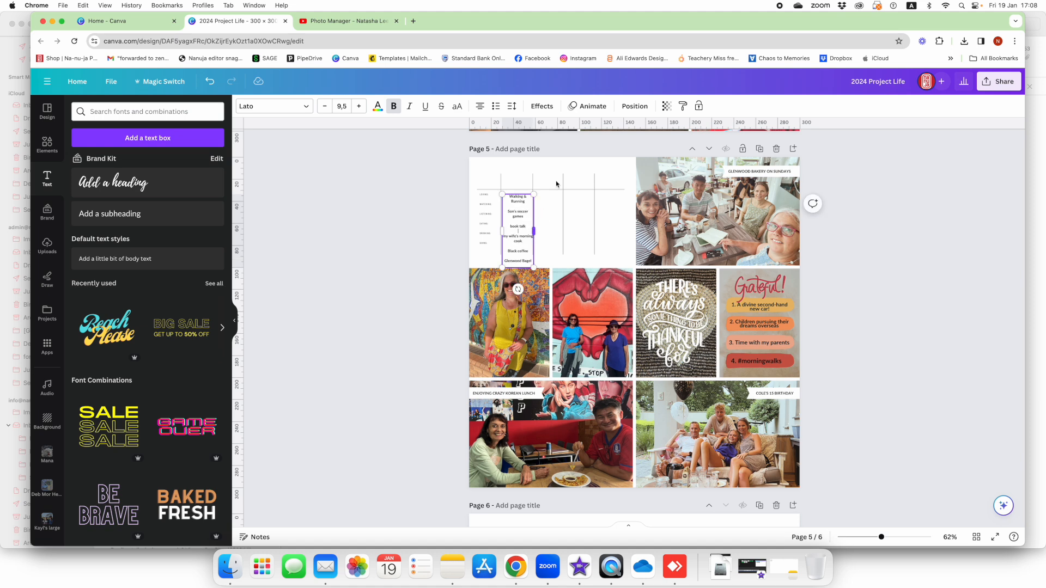
{"action": "left_click", "coordinate": [512, 107]}
{"action": "left_click_drag", "start_coordinate": [561, 171], "coordinate": [536, 170]}
{"action": "left_click", "coordinate": [519, 249]}
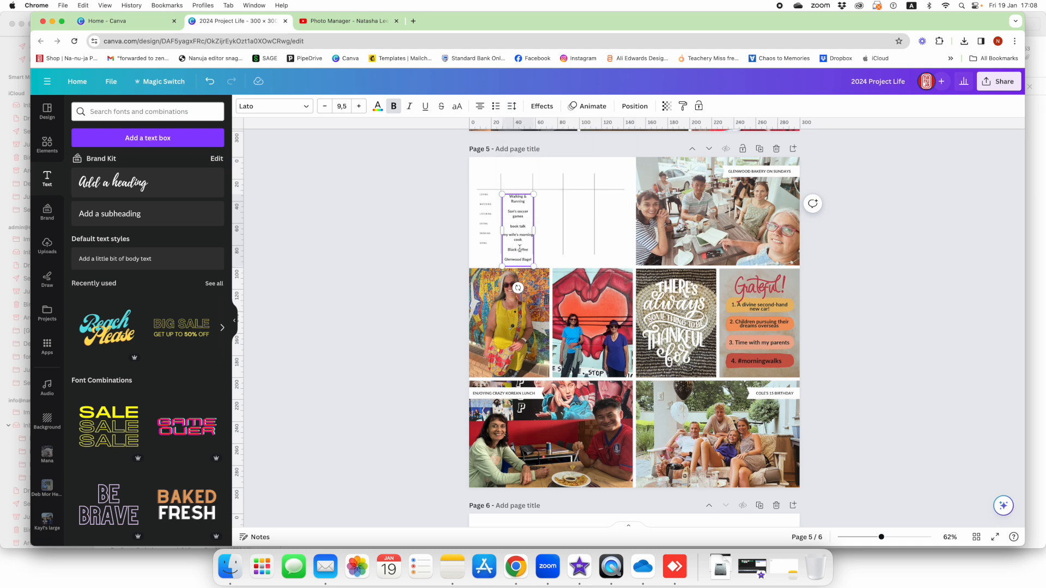
{"action": "key", "text": "super+a"}
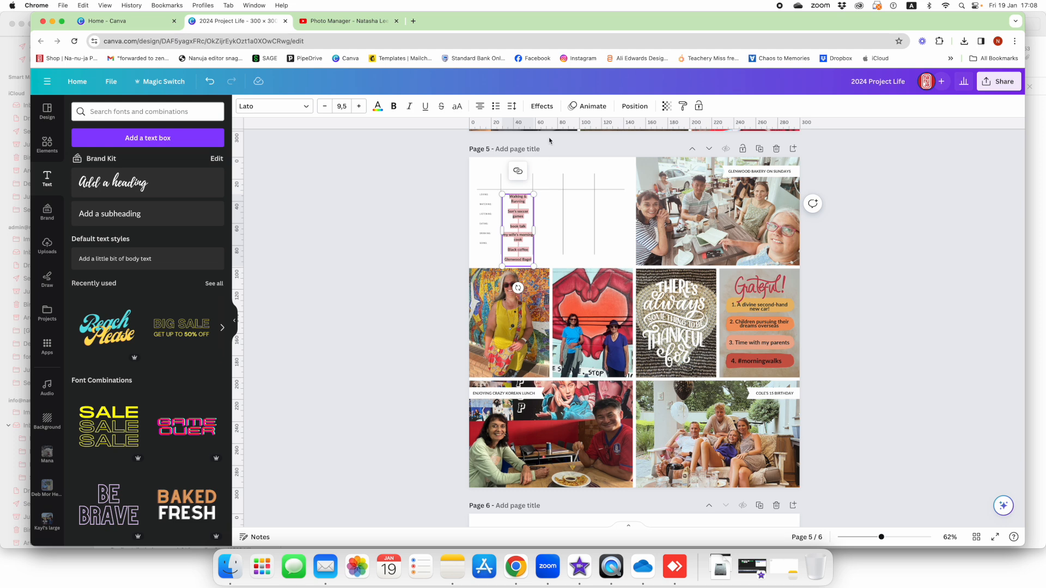
{"action": "left_click", "coordinate": [513, 107]}
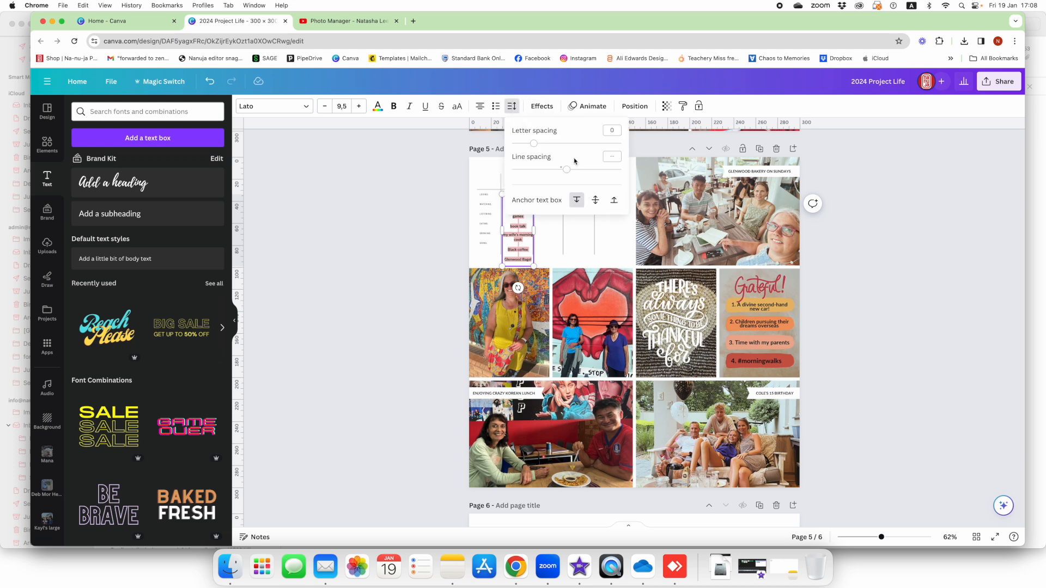
{"action": "left_click_drag", "start_coordinate": [568, 172], "coordinate": [539, 171]}
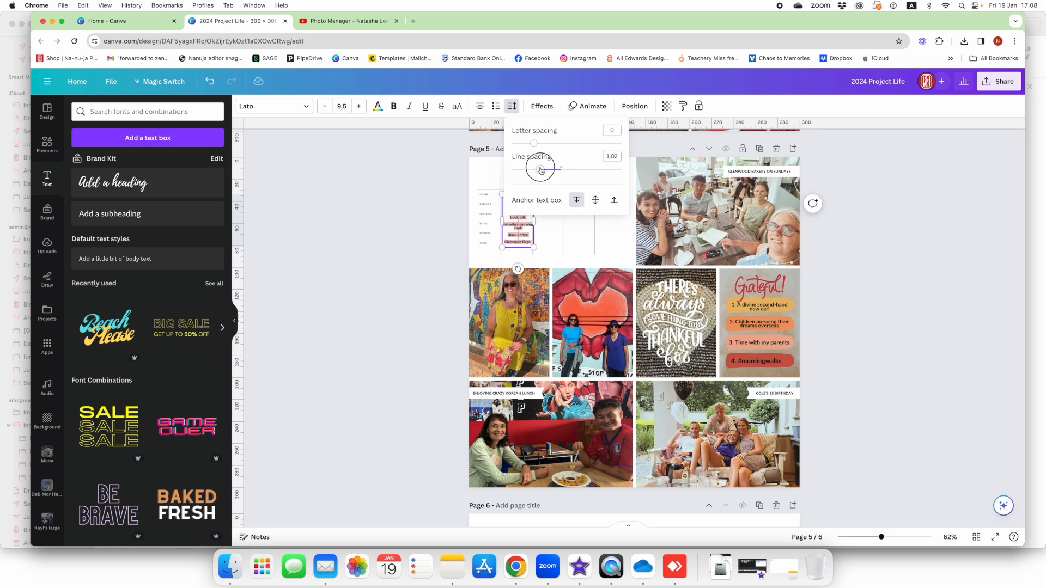
{"action": "left_click", "coordinate": [440, 206]}
{"action": "left_click", "coordinate": [446, 222]}
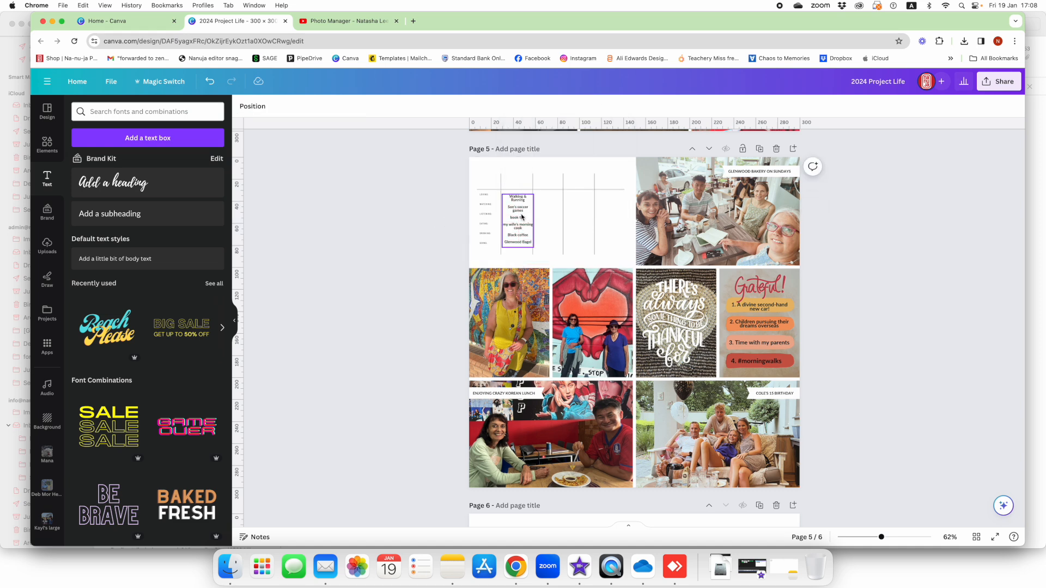
Narrow the favourites list a little more and centre it between the first column's dividing lines
{"action": "left_click", "coordinate": [521, 217]}
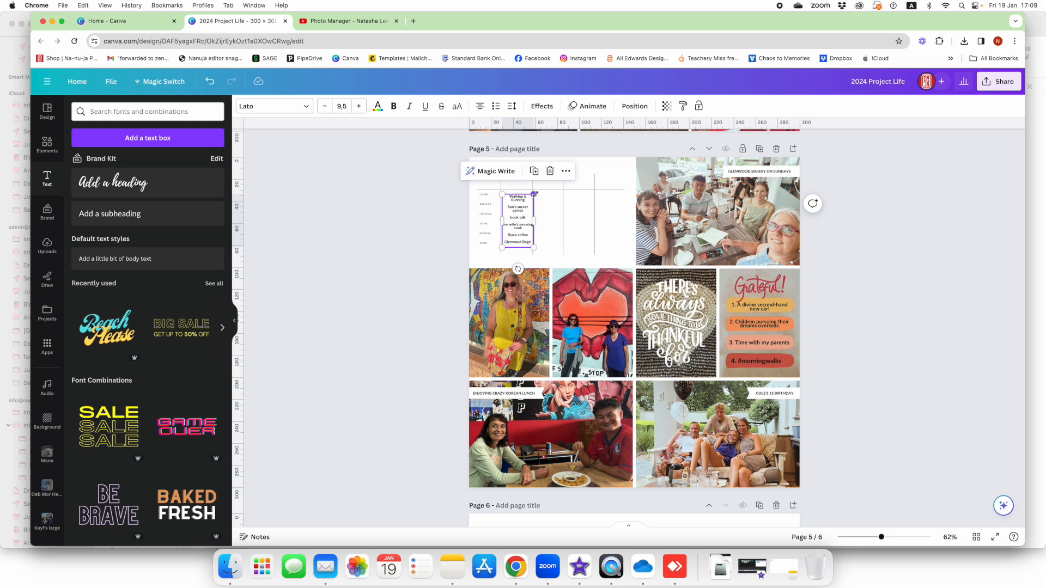
{"action": "left_click_drag", "start_coordinate": [534, 223], "coordinate": [528, 221]}
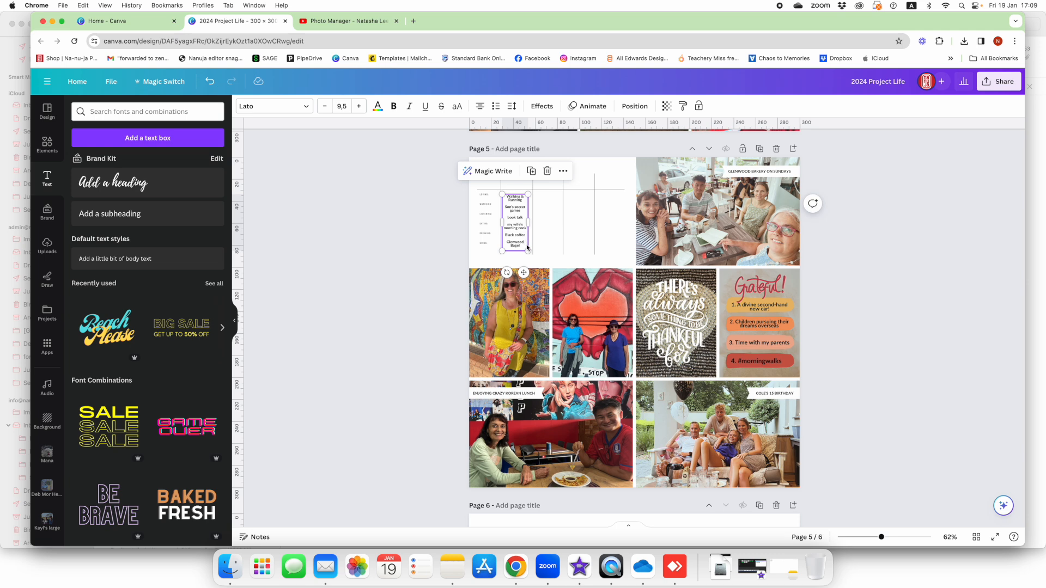
{"action": "left_click", "coordinate": [515, 232]}
{"action": "left_click", "coordinate": [514, 231]}
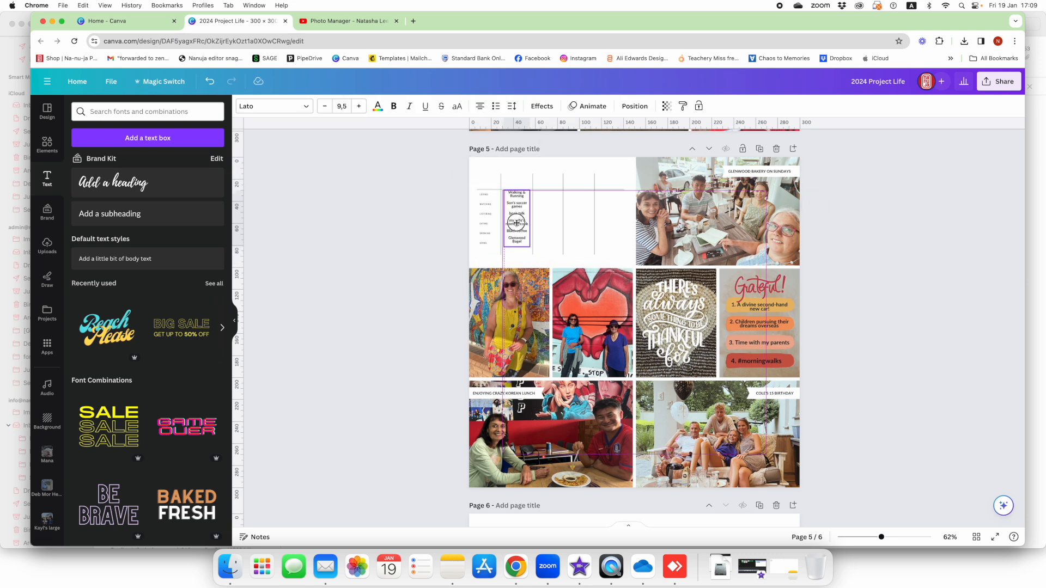
{"action": "left_click_drag", "start_coordinate": [514, 225], "coordinate": [516, 225]}
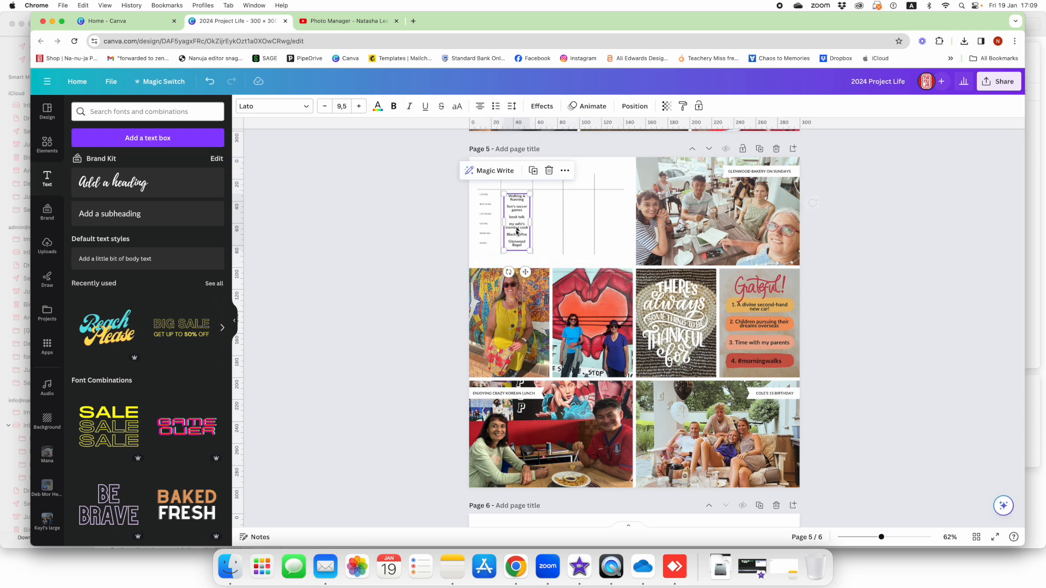
{"action": "left_click", "coordinate": [435, 236]}
Add a text box in the heading row above the favourites list and enter the first family member's name
{"action": "left_click", "coordinate": [137, 142]}
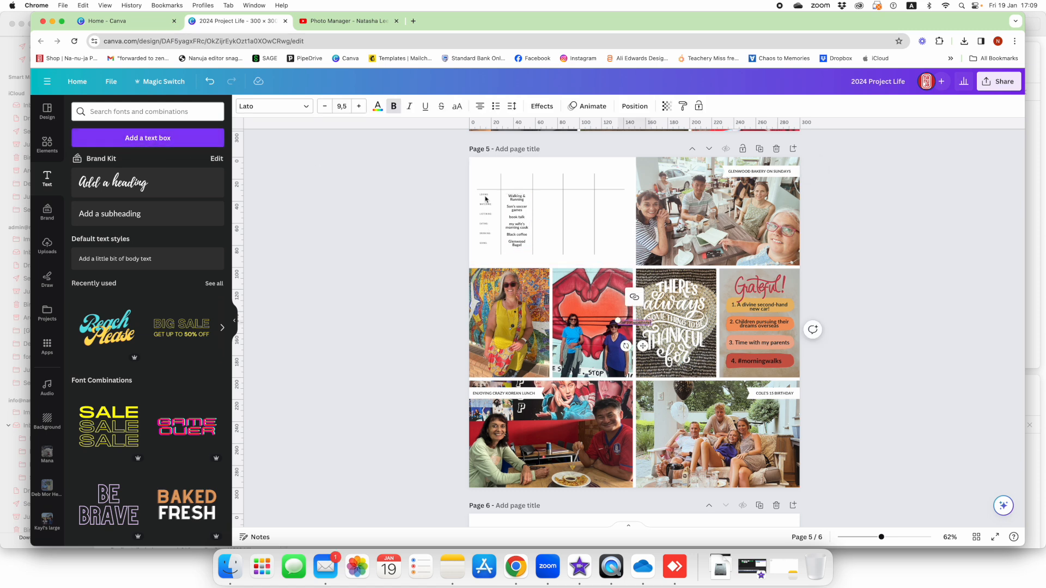
{"action": "left_click_drag", "start_coordinate": [635, 322], "coordinate": [637, 322]}
{"action": "left_click", "coordinate": [621, 331]}
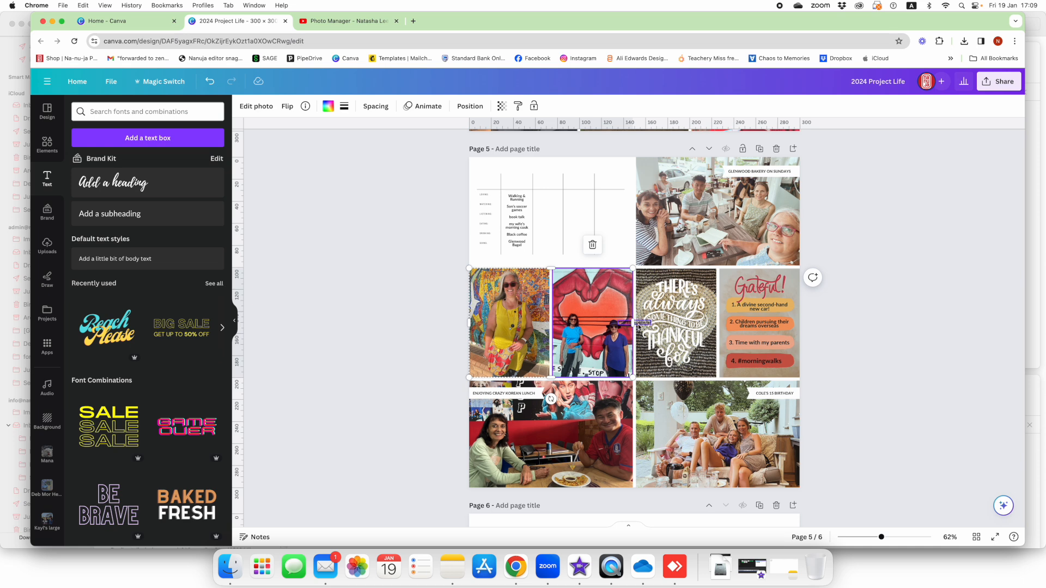
{"action": "left_click", "coordinate": [637, 324]}
{"action": "left_click_drag", "start_coordinate": [638, 323], "coordinate": [530, 183]}
{"action": "left_click", "coordinate": [518, 183]}
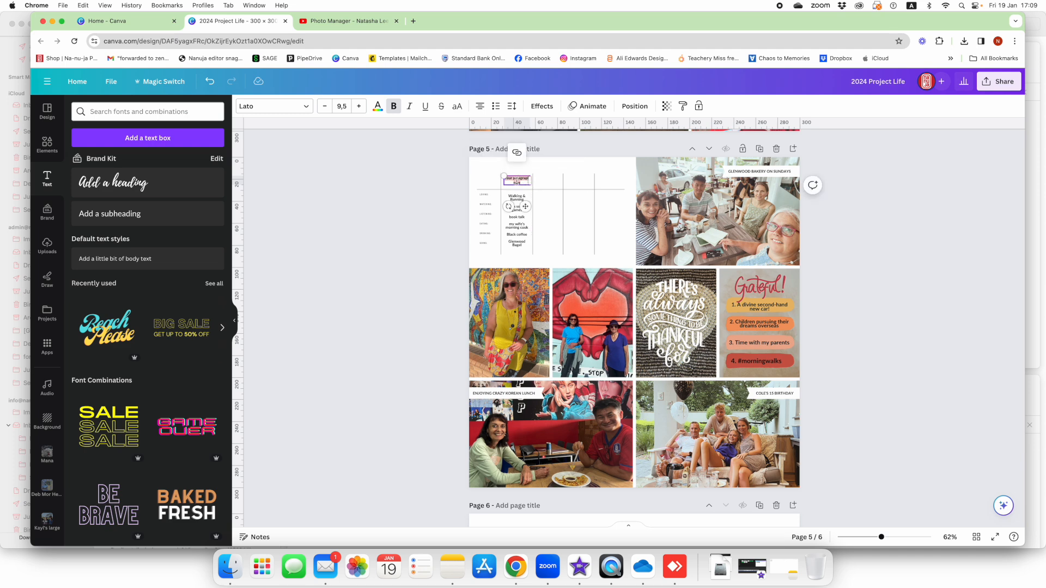
{"action": "type", "text": "Kwanton"}
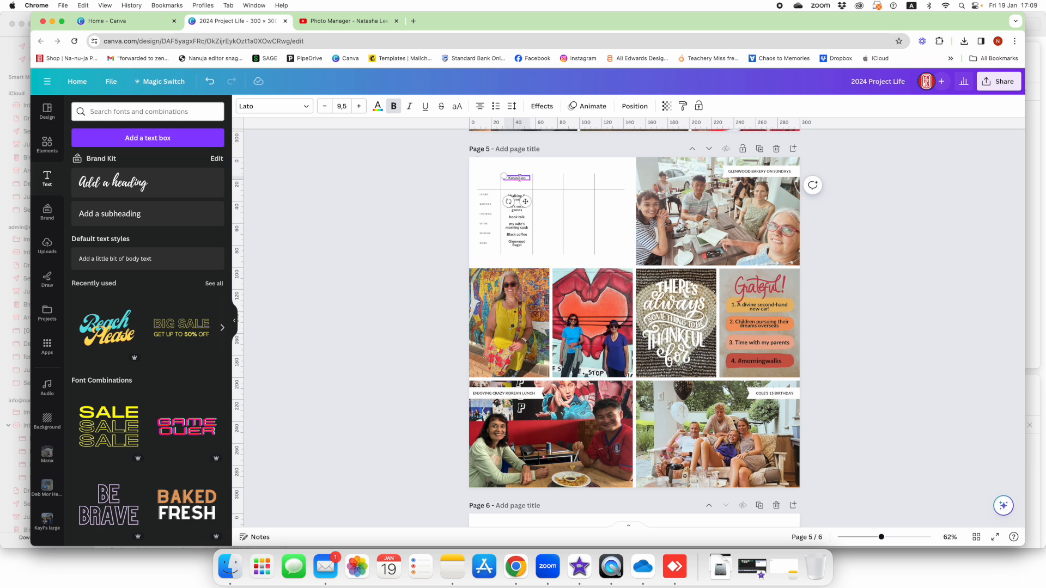
{"action": "type", "text": "g"}
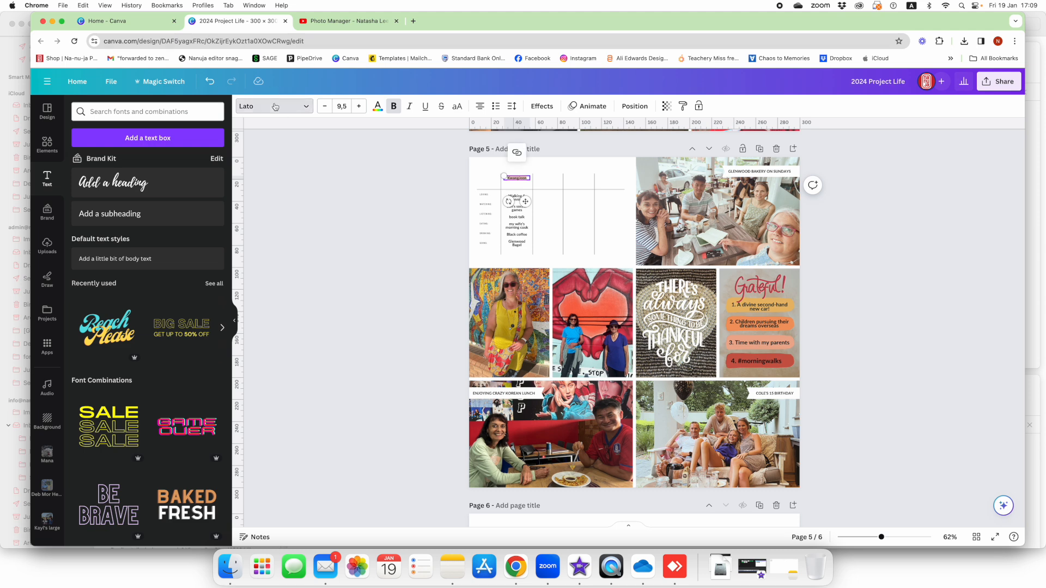
Set the first column's name heading in the Alte Haas Grotesk Bold font
{"action": "left_click", "coordinate": [277, 106]}
{"action": "left_click", "coordinate": [155, 203]}
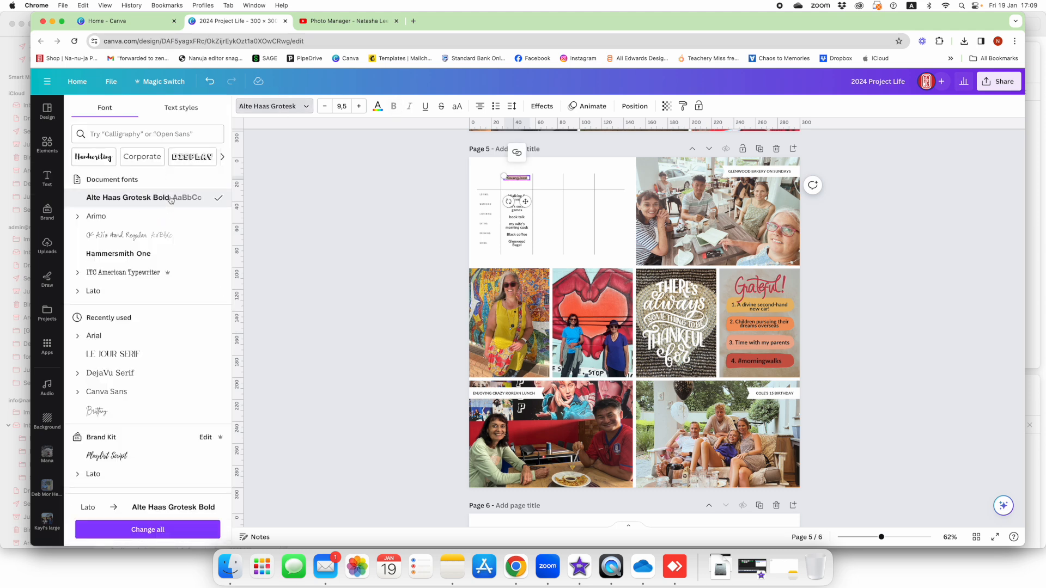
{"action": "left_click", "coordinate": [542, 183]}
Duplicate the name heading directly below itself and replace the copy's text with the age "53 years"
{"action": "left_click", "coordinate": [525, 187]}
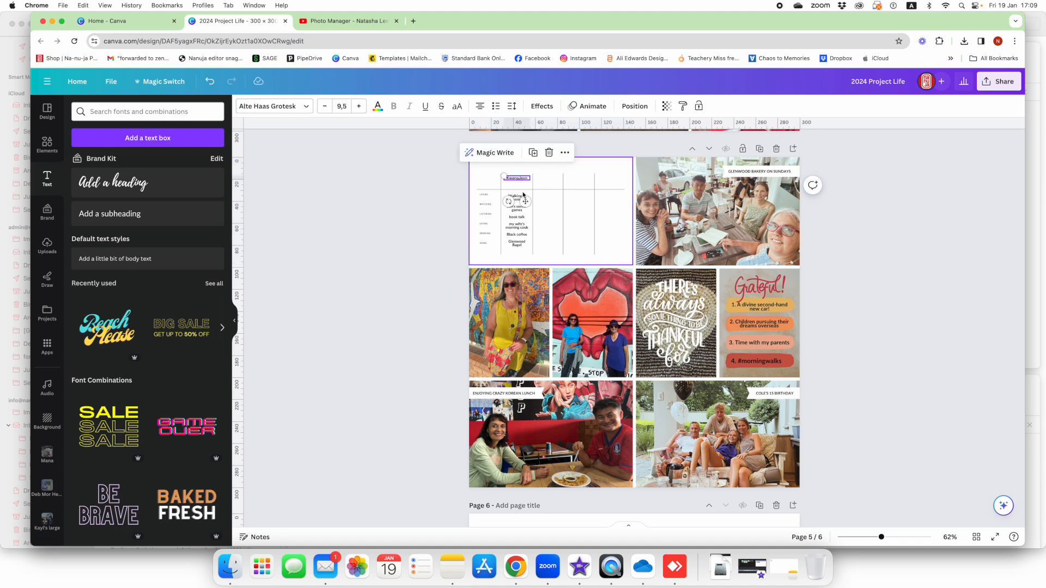
{"action": "left_click_drag", "start_coordinate": [522, 179], "coordinate": [522, 186]}
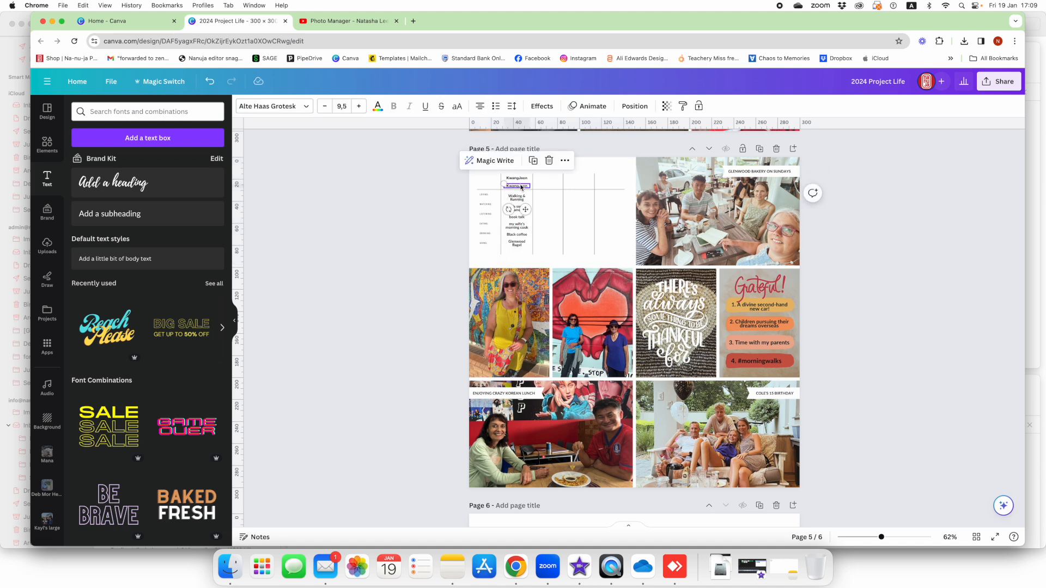
{"action": "left_click", "coordinate": [524, 187]}
{"action": "left_click", "coordinate": [524, 186]}
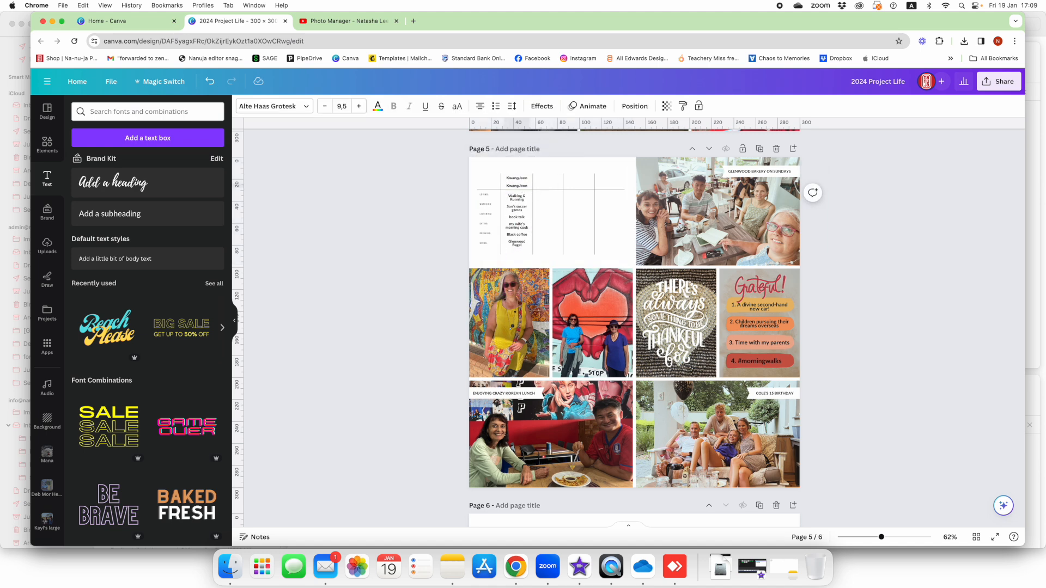
{"action": "type", "text": "53"}
{"action": "left_click", "coordinate": [546, 187]}
Change the age label's font to CK Ali's Hand Regular
{"action": "left_click", "coordinate": [512, 180]}
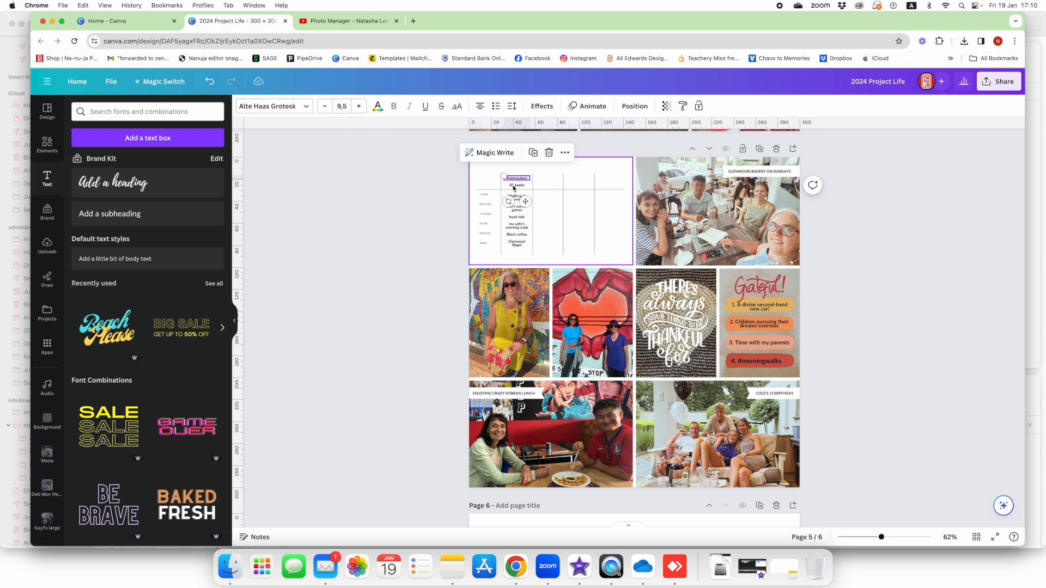
{"action": "left_click", "coordinate": [515, 185]}
{"action": "left_click", "coordinate": [272, 106]}
{"action": "left_click", "coordinate": [145, 235]}
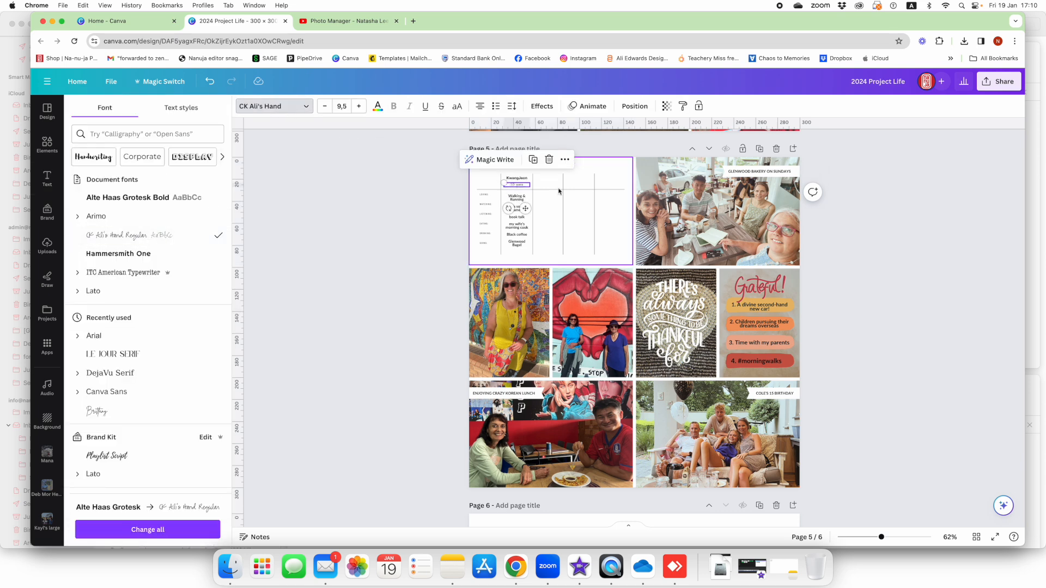
{"action": "left_click", "coordinate": [538, 188]}
Enlarge the first column's name heading to size 12.5 and adjust its box so the name fits centred on one line
{"action": "left_click", "coordinate": [516, 178]}
{"action": "left_click", "coordinate": [359, 106]}
{"action": "left_click", "coordinate": [359, 107]}
{"action": "left_click_drag", "start_coordinate": [530, 179], "coordinate": [500, 179]}
{"action": "left_click", "coordinate": [553, 189]}
{"action": "left_click", "coordinate": [526, 180]}
{"action": "key", "text": "Left"}
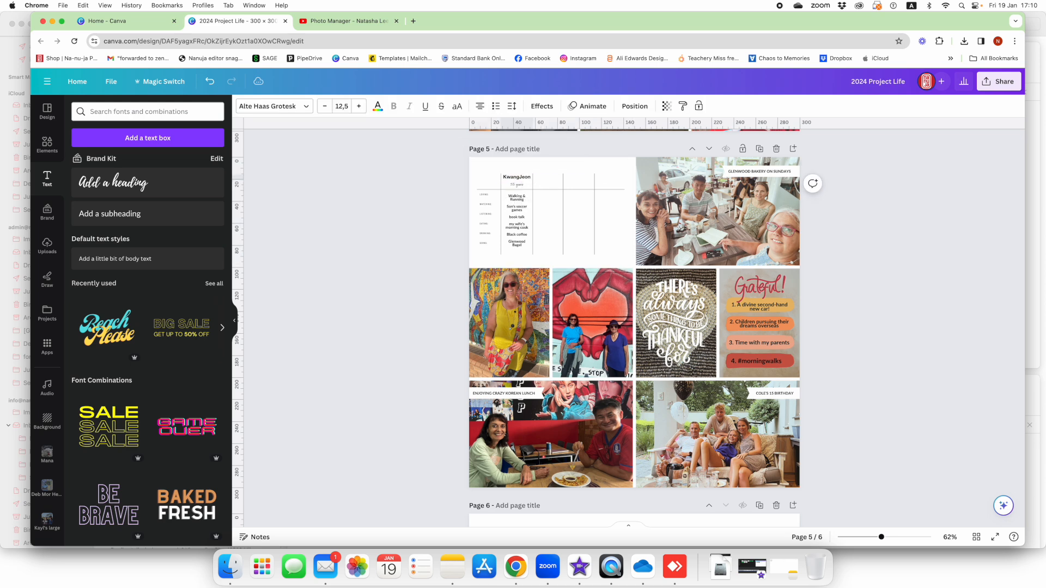
{"action": "key", "text": "Left"}
{"action": "left_click", "coordinate": [552, 192]}
Copy the name heading into the second column, replace it with the second family member's name and fit it within the column
{"action": "left_click", "coordinate": [517, 177]}
{"action": "left_click_drag", "start_coordinate": [522, 177], "coordinate": [555, 177]}
{"action": "double_click", "coordinate": [553, 177]}
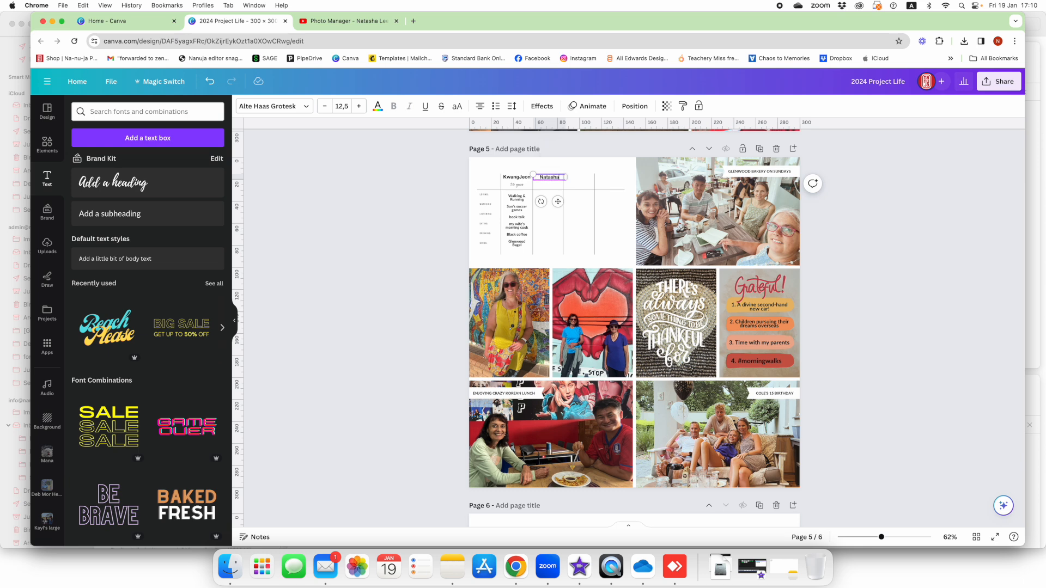
{"action": "left_click_drag", "start_coordinate": [569, 180], "coordinate": [564, 179]}
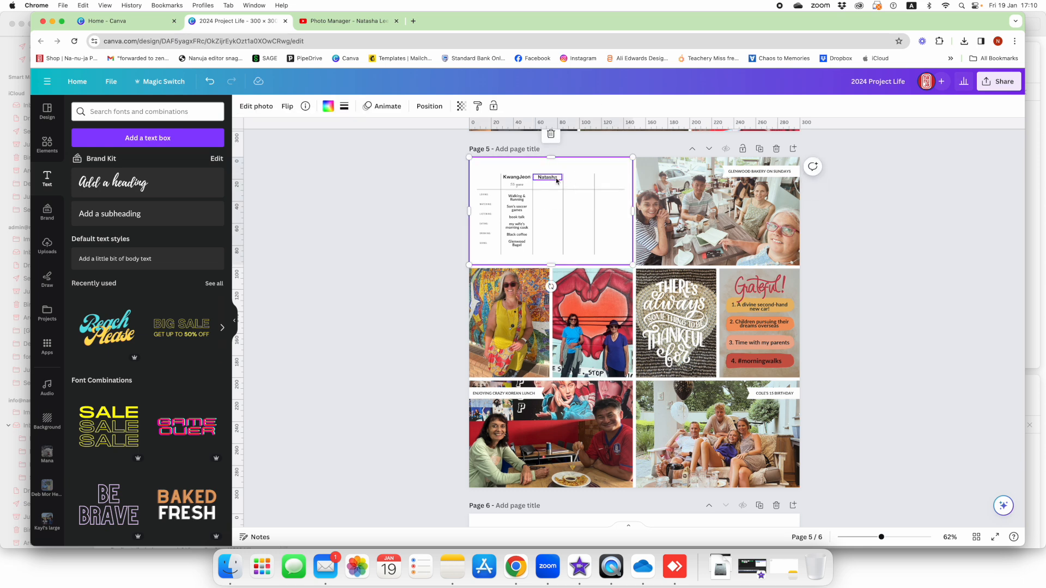
Duplicate the second heading into the third column and enter the third family member's name
{"action": "left_click", "coordinate": [563, 151]}
{"action": "left_click_drag", "start_coordinate": [567, 180], "coordinate": [580, 177]}
{"action": "double_click", "coordinate": [580, 177]}
{"action": "type", "text": "Youngwoo"}
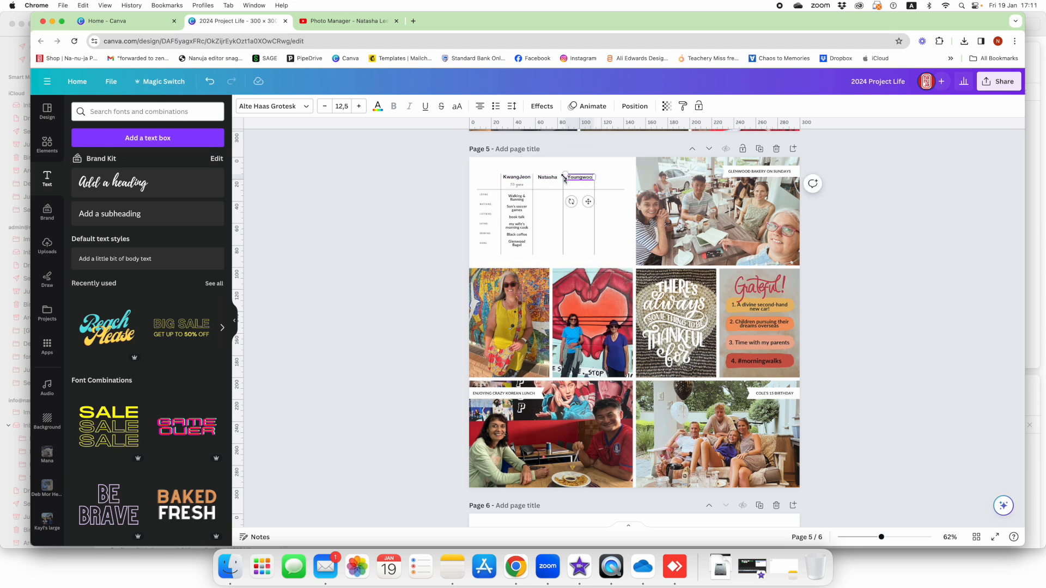
Duplicate the third heading into the fourth column with the fourth family member's name, and centre the third heading in its column
{"action": "left_click", "coordinate": [580, 178]}
{"action": "key", "text": "super+d"}
{"action": "left_click_drag", "start_coordinate": [585, 187], "coordinate": [610, 178]}
{"action": "double_click", "coordinate": [610, 177]}
{"action": "type", "text": "Natasha"}
{"action": "double_click", "coordinate": [608, 177]}
{"action": "type", "text": "Jedin"}
{"action": "left_click", "coordinate": [609, 180]}
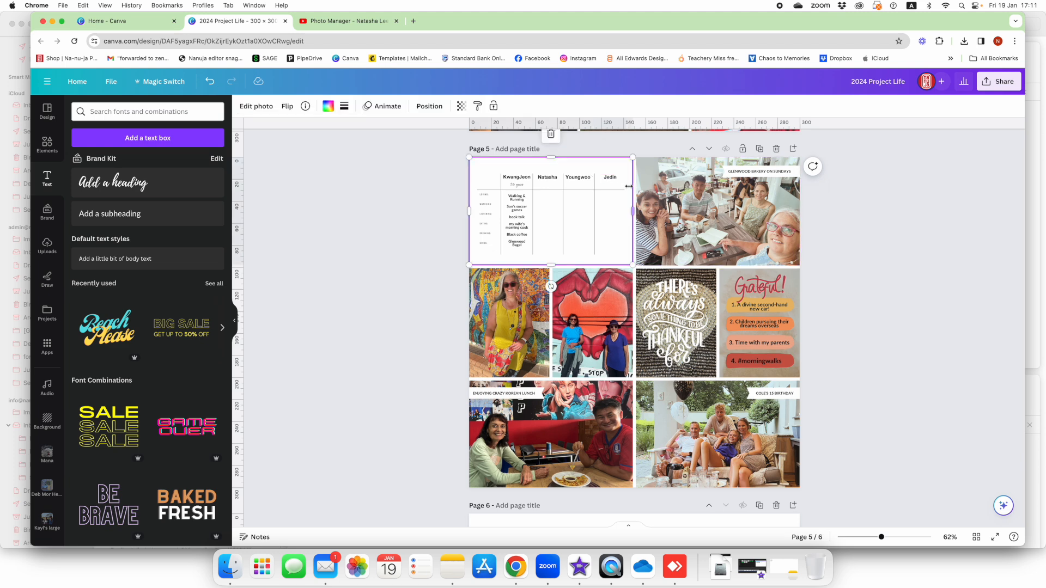
{"action": "left_click", "coordinate": [583, 179]}
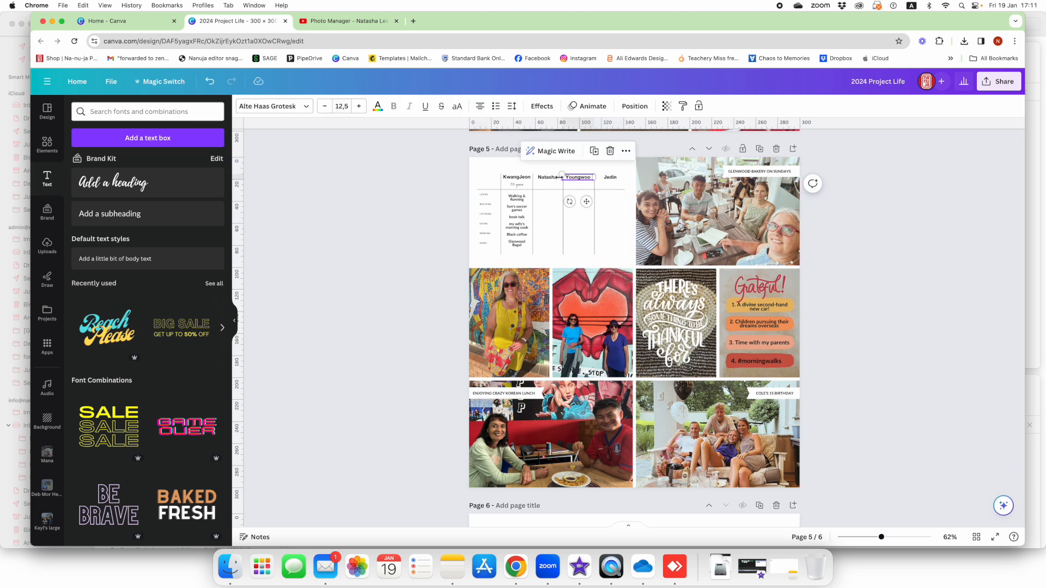
{"action": "left_click", "coordinate": [618, 206]}
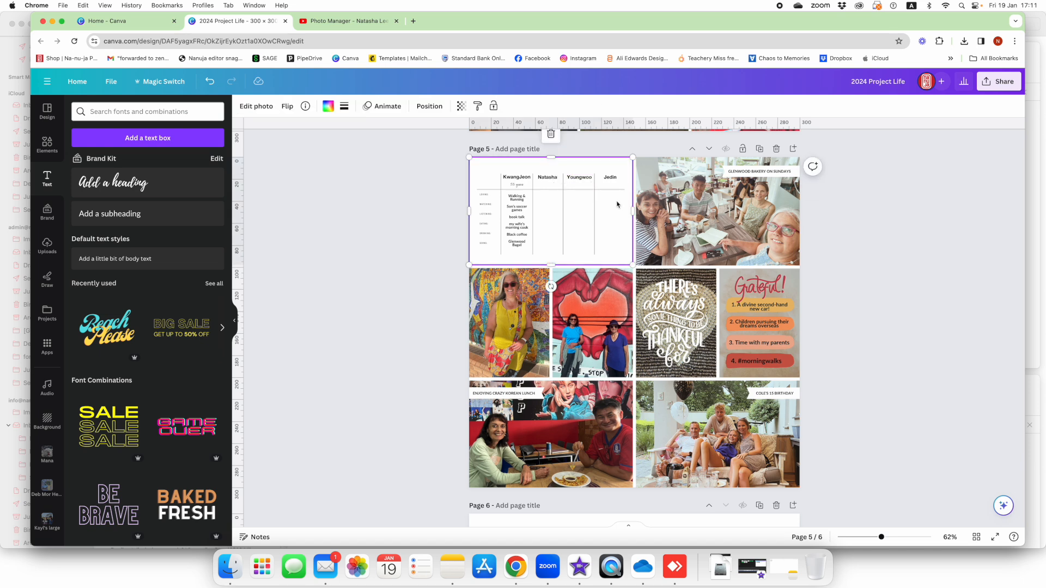
Enlarge the age label to size 14.5 and place it just beneath the first column's name
{"action": "left_click", "coordinate": [520, 187]}
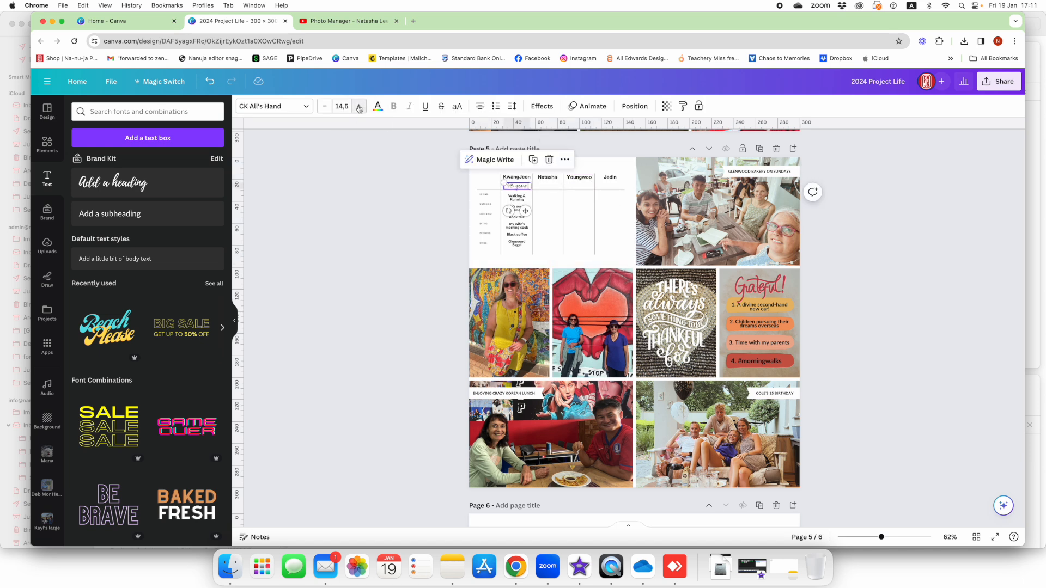
{"action": "left_click", "coordinate": [519, 184]}
{"action": "left_click_drag", "start_coordinate": [520, 185], "coordinate": [524, 188]}
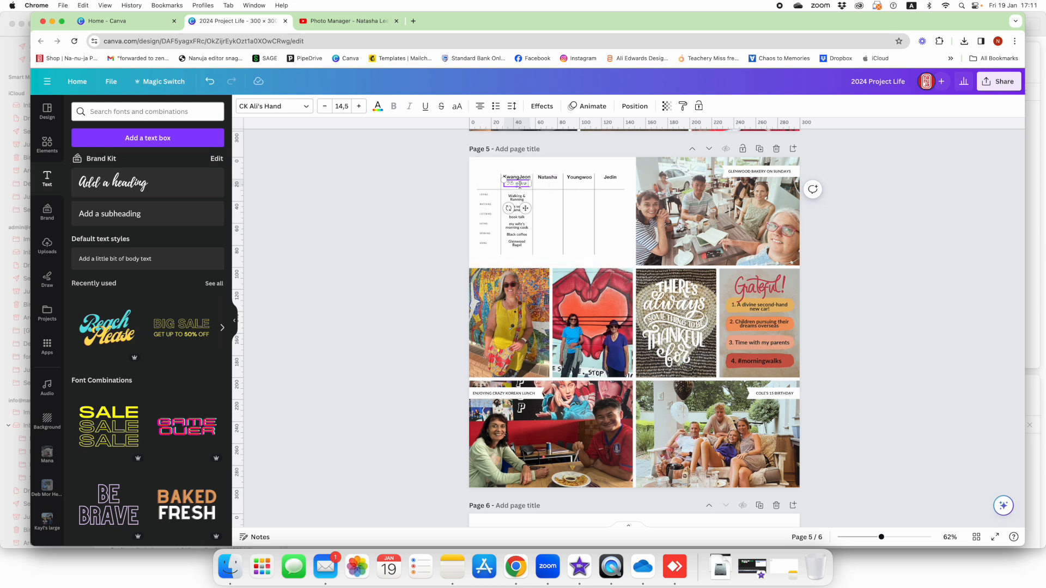
Colour the age label with the red brand colour
{"action": "left_click", "coordinate": [378, 105]}
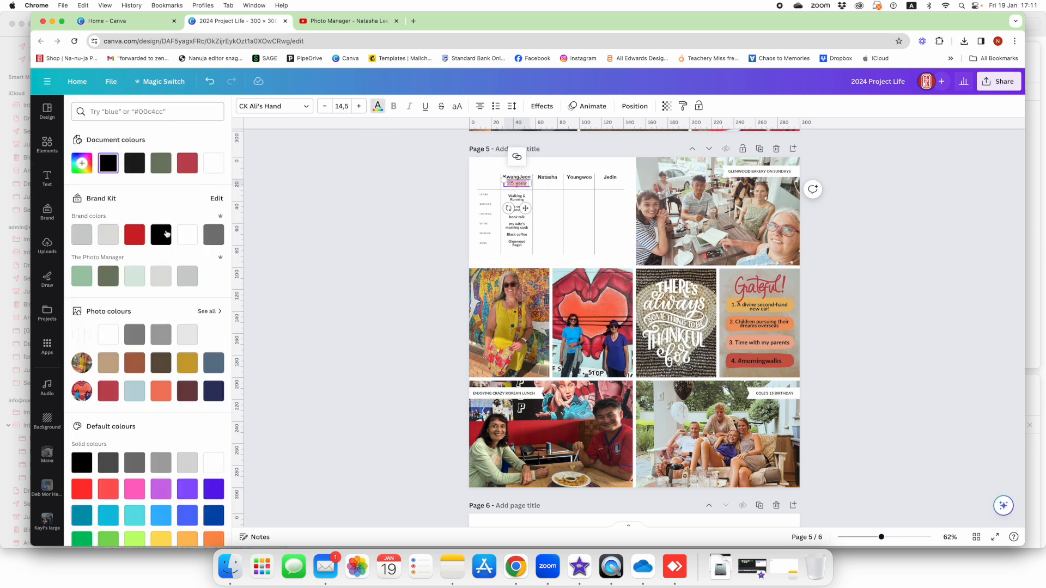
{"action": "left_click", "coordinate": [130, 238]}
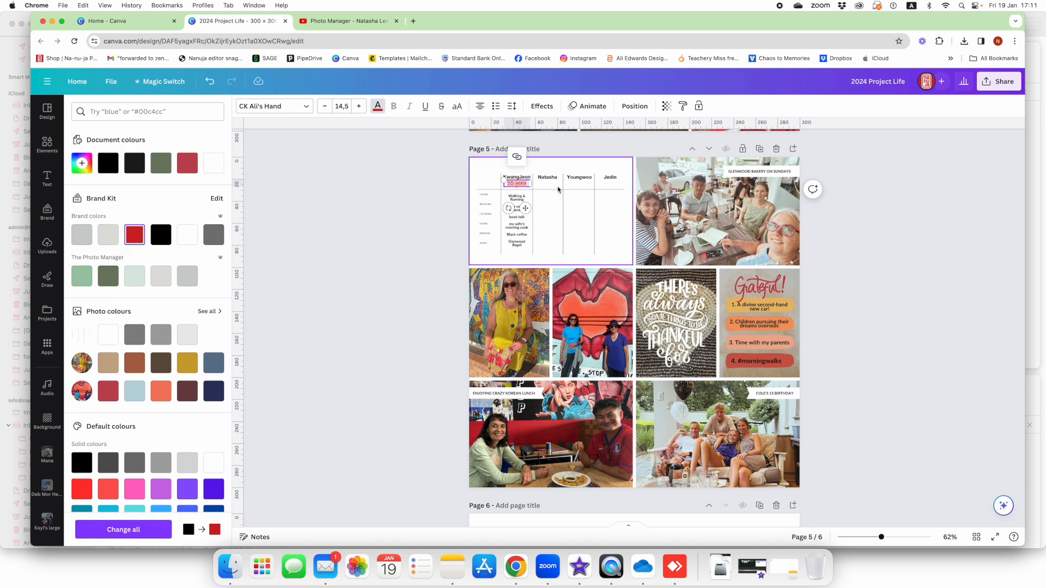
{"action": "left_click", "coordinate": [549, 186]}
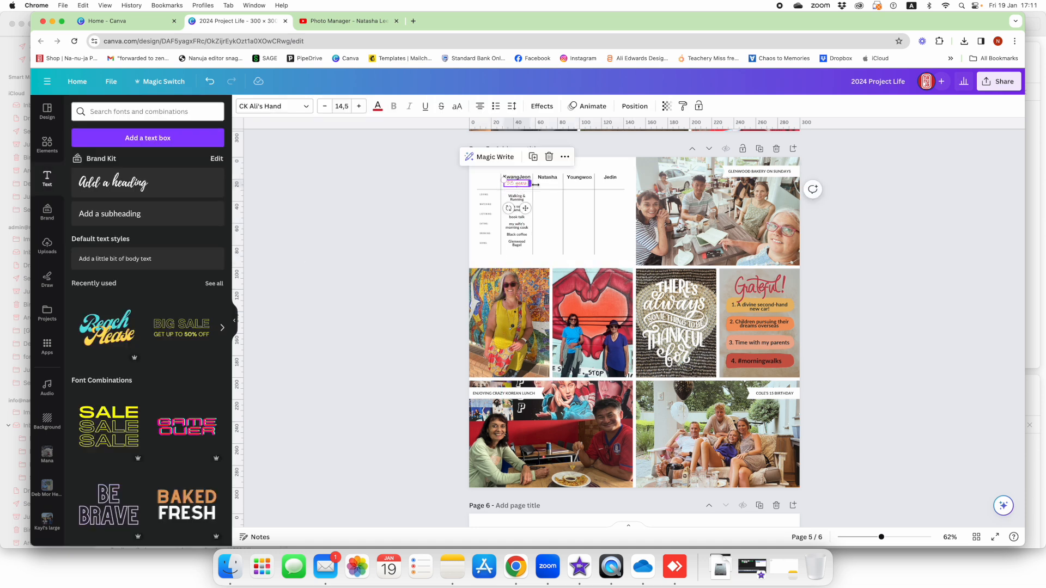
Duplicate the red age label beneath the other three names and enter each family member's age
{"action": "left_click", "coordinate": [521, 186]}
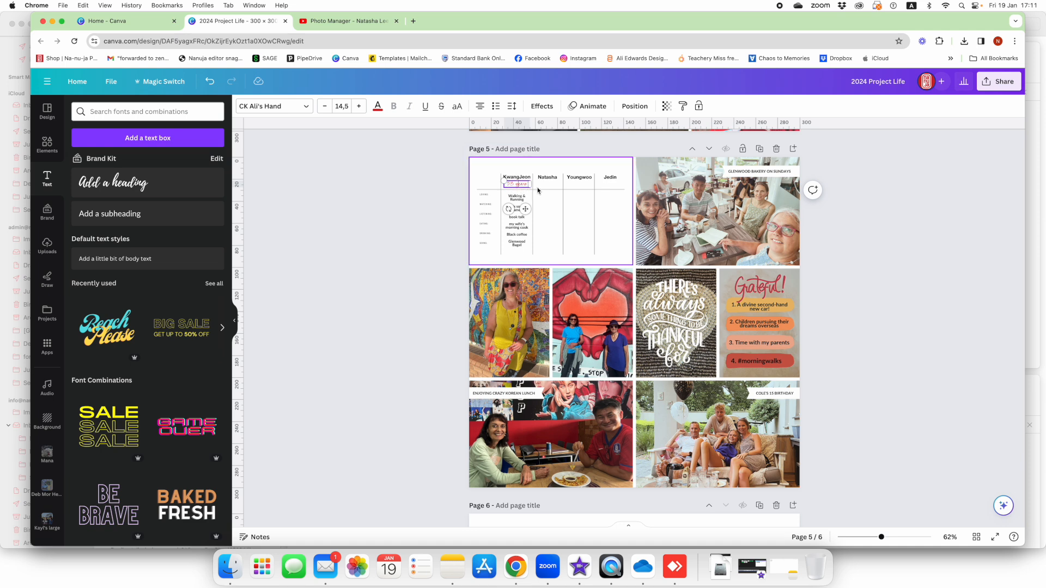
{"action": "left_click", "coordinate": [535, 158]}
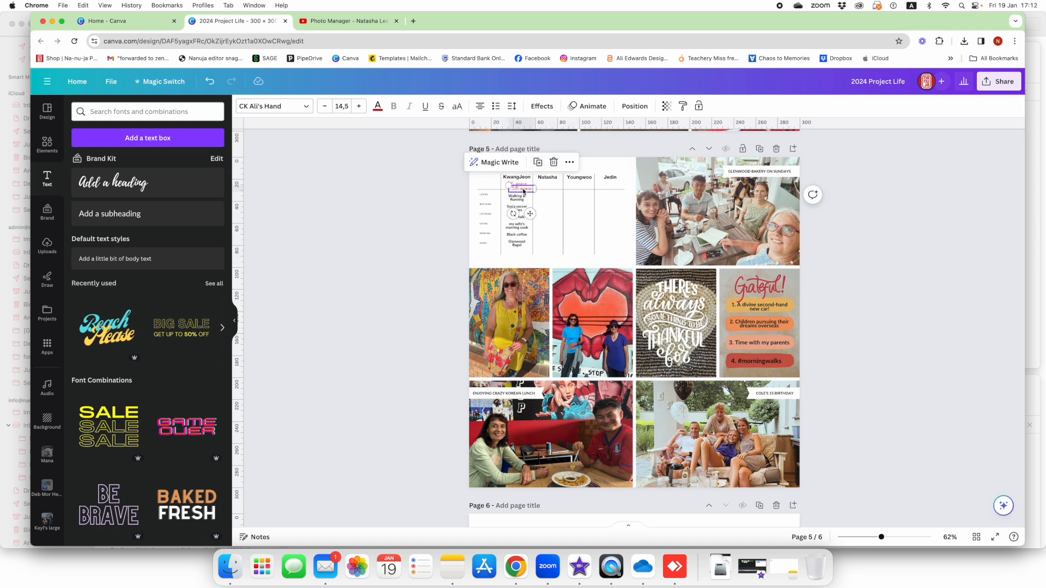
{"action": "left_click", "coordinate": [565, 158]}
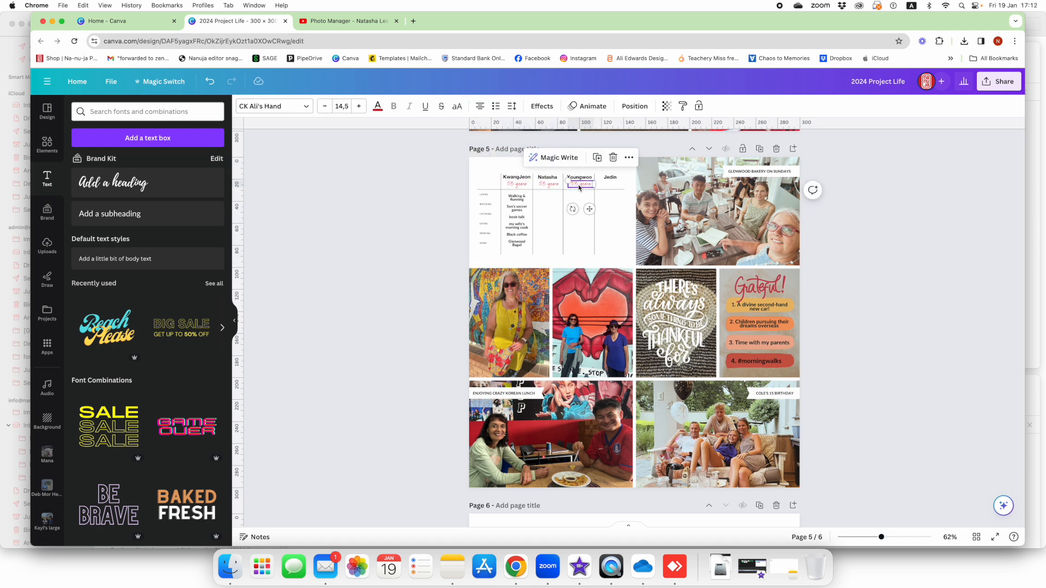
{"action": "left_click_drag", "start_coordinate": [571, 183], "coordinate": [603, 182]}
{"action": "left_click", "coordinate": [603, 184]}
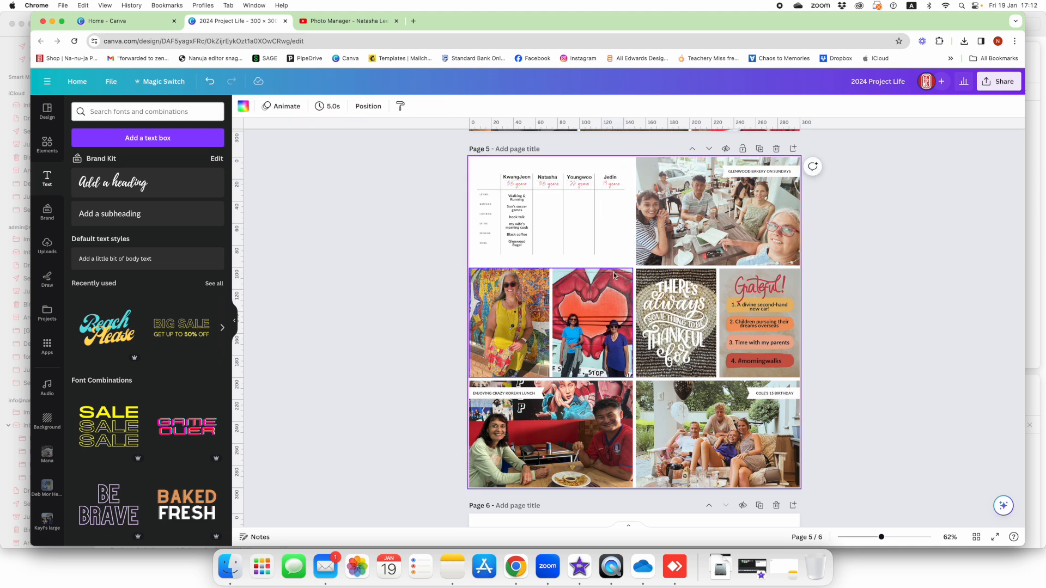
Duplicate the first column's list of favourites into the second, third and fourth columns of the journal card
{"action": "left_click", "coordinate": [517, 218]}
{"action": "left_click", "coordinate": [533, 171]}
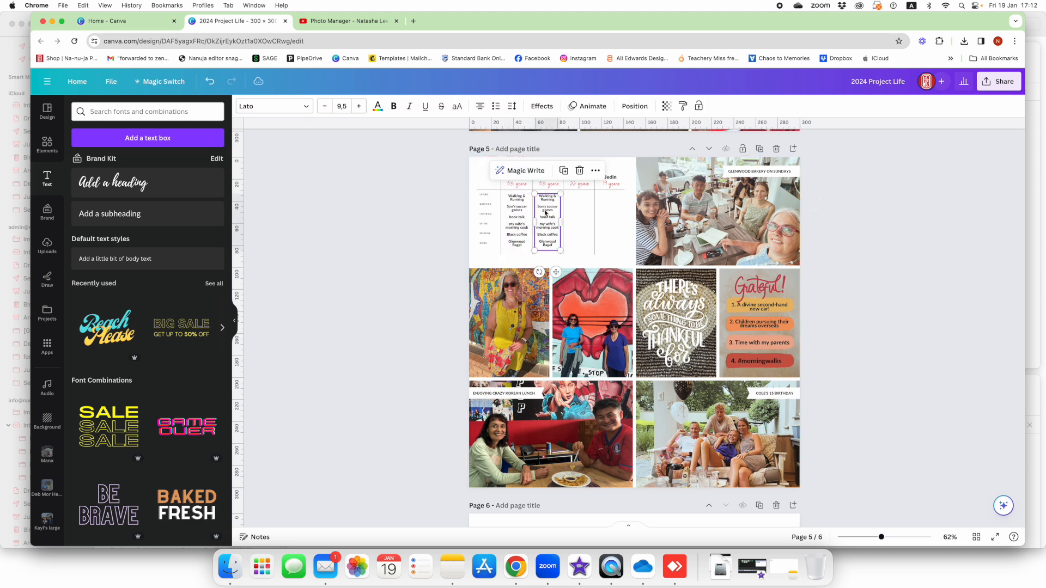
{"action": "left_click", "coordinate": [563, 170]}
{"action": "left_click", "coordinate": [595, 171]}
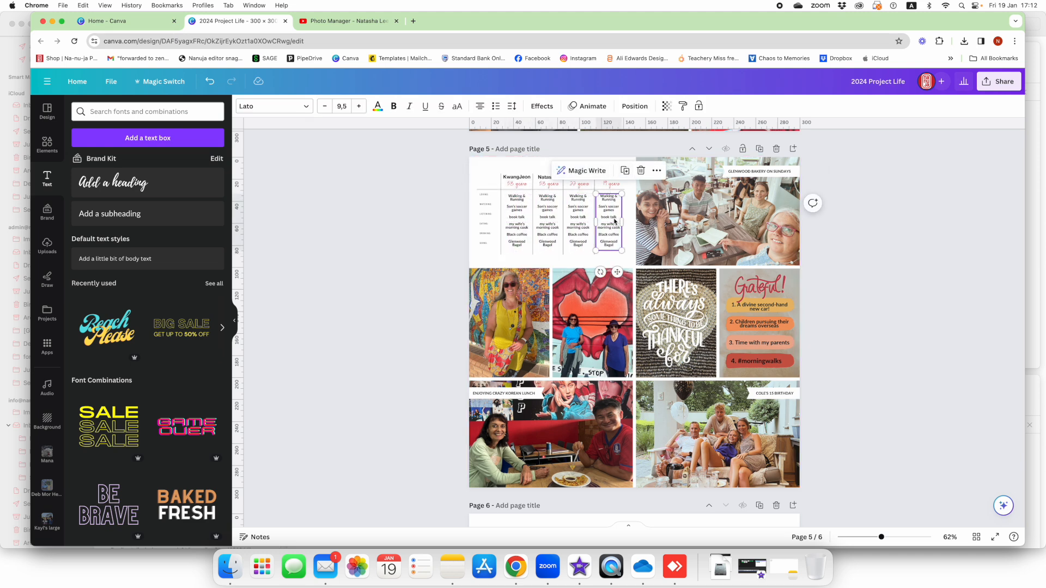
{"action": "left_click", "coordinate": [485, 212]}
{"action": "left_click", "coordinate": [439, 201]}
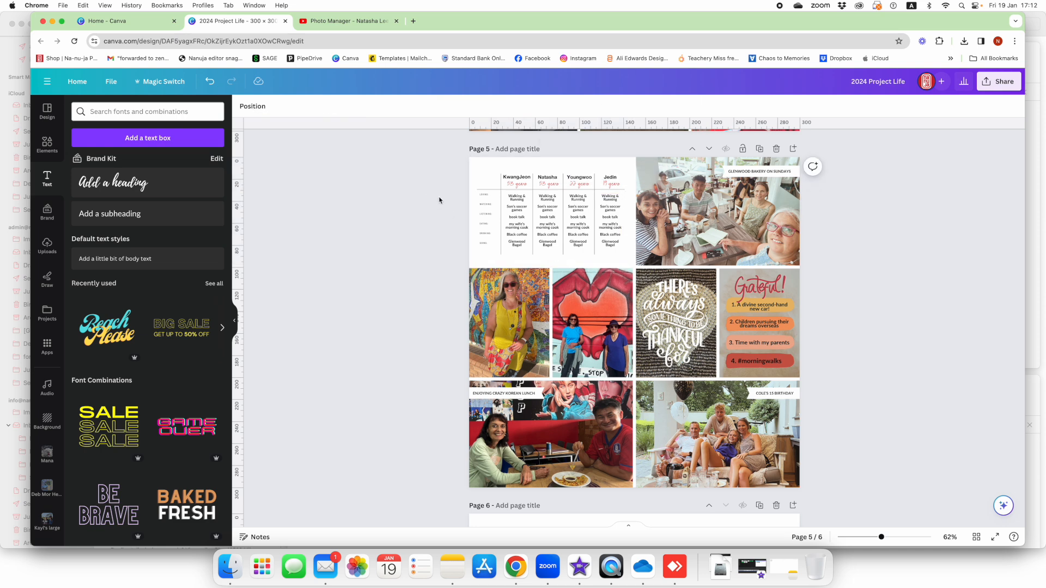
Search the elements library for january
{"action": "left_click", "coordinate": [132, 112]}
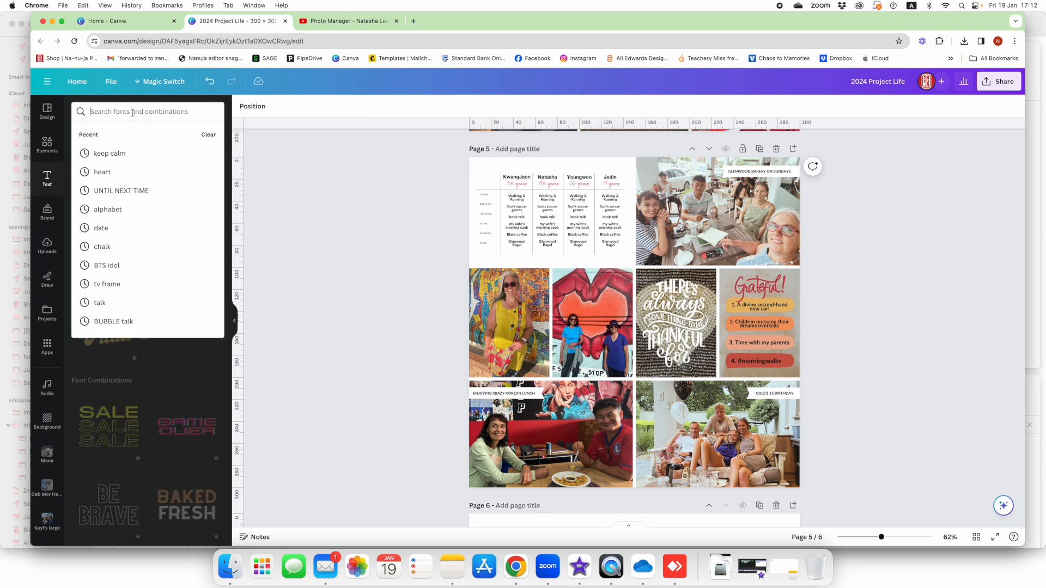
{"action": "type", "text": "january"}
{"action": "left_click", "coordinate": [51, 145]}
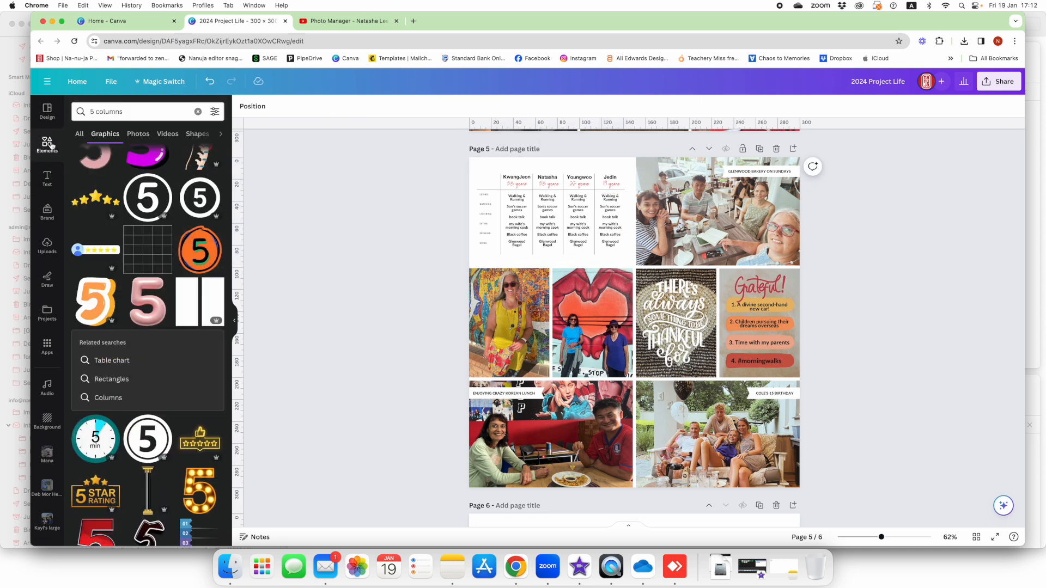
{"action": "left_click", "coordinate": [144, 111]}
{"action": "left_click", "coordinate": [198, 111]}
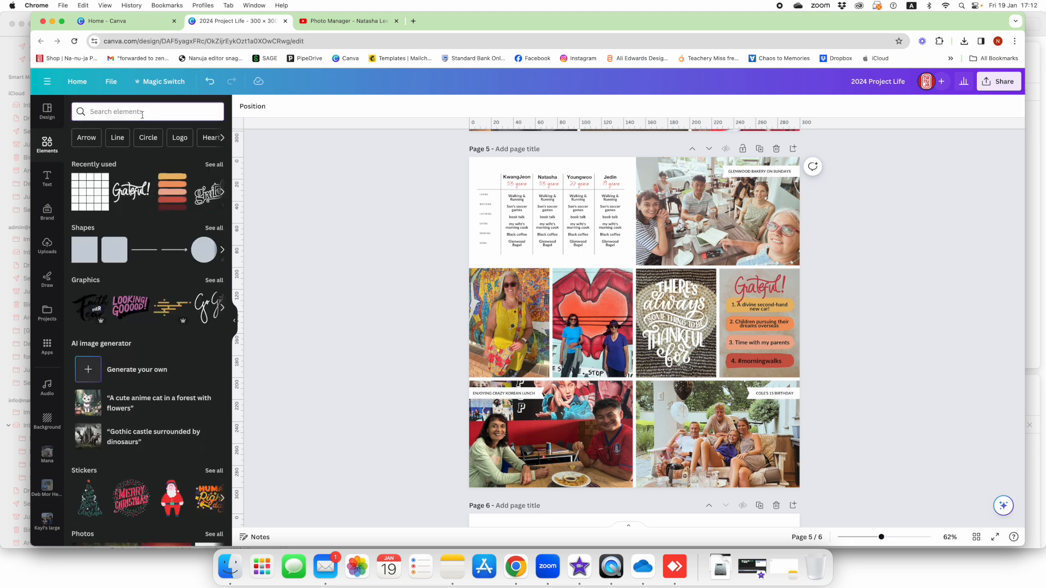
{"action": "type", "text": "january"}
{"action": "key", "text": "Return"}
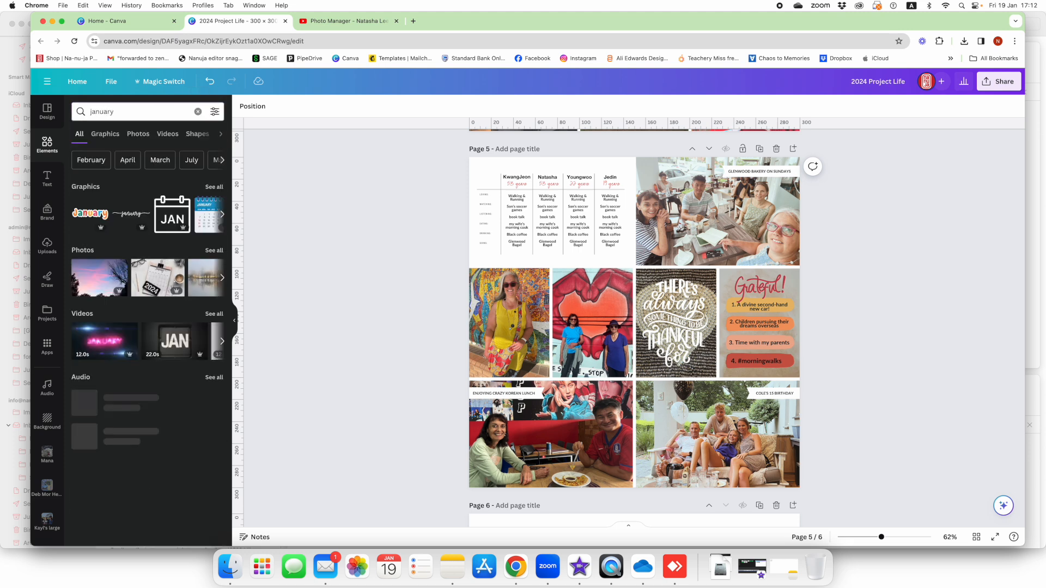
Add the multicoloured January lettering graphic, shrink it and tilt it across the journal card's upper-left corner
{"action": "left_click", "coordinate": [85, 216]}
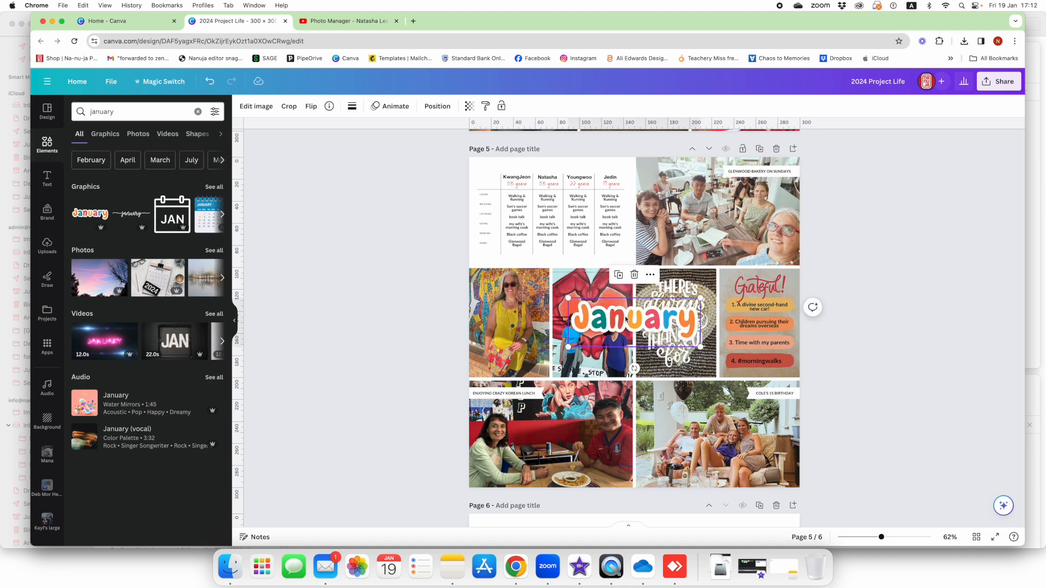
{"action": "left_click_drag", "start_coordinate": [626, 320], "coordinate": [536, 182]}
{"action": "left_click_drag", "start_coordinate": [610, 206], "coordinate": [501, 205]}
{"action": "left_click_drag", "start_coordinate": [506, 165], "coordinate": [515, 156]}
{"action": "left_click", "coordinate": [420, 206]}
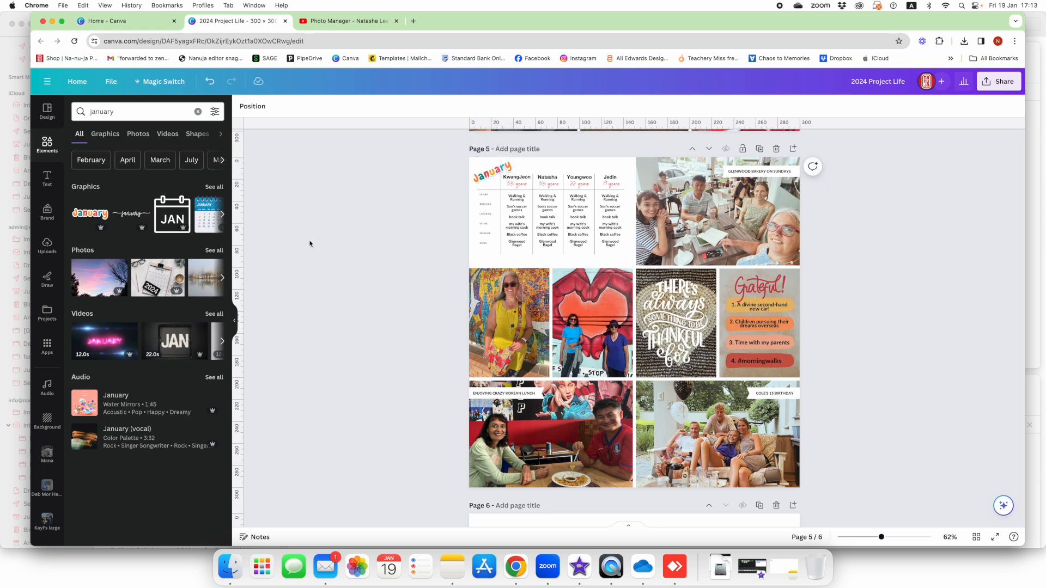
Replace the multicoloured January lettering with the JAN calendar graphic, shrunk to fit the empty corner beside the first name
{"action": "left_click", "coordinate": [207, 188]}
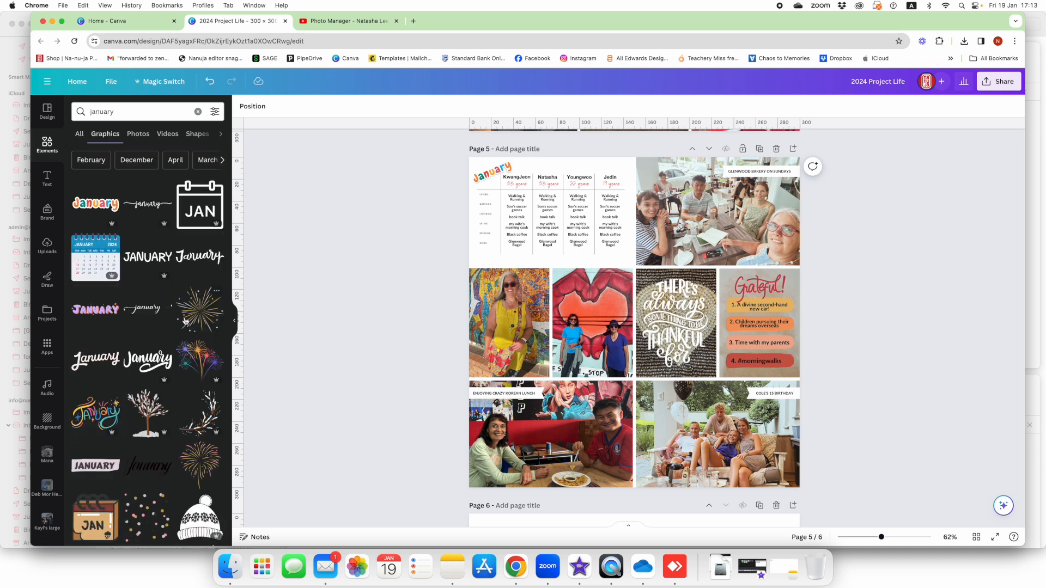
{"action": "scroll", "coordinate": [187, 322], "scroll_direction": "down", "scroll_amount": 1}
{"action": "left_click", "coordinate": [506, 172]}
{"action": "key", "text": "Delete"}
{"action": "left_click", "coordinate": [200, 175]}
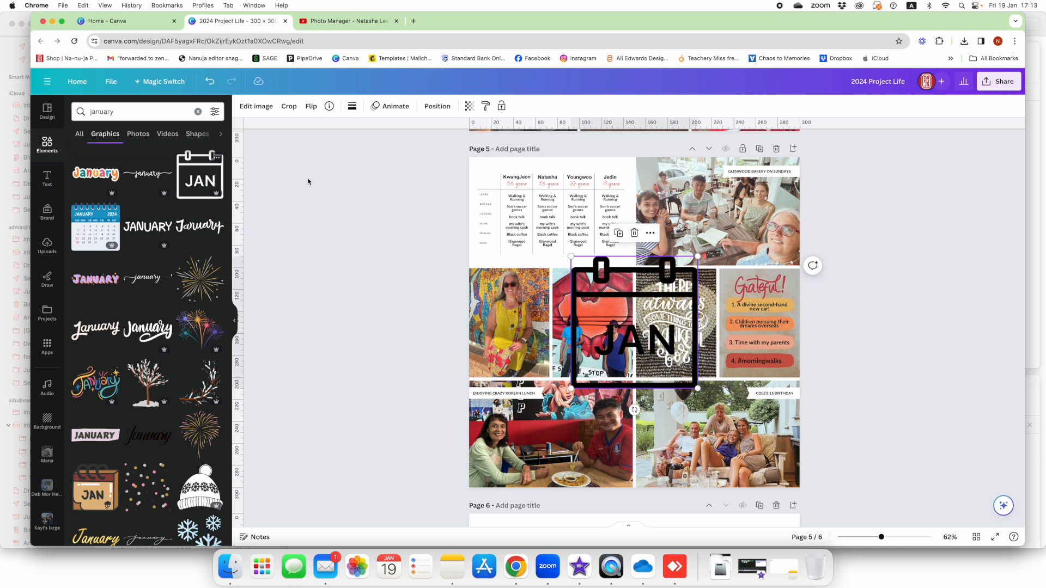
{"action": "left_click_drag", "start_coordinate": [654, 338], "coordinate": [553, 248]}
{"action": "left_click_drag", "start_coordinate": [598, 296], "coordinate": [487, 177]}
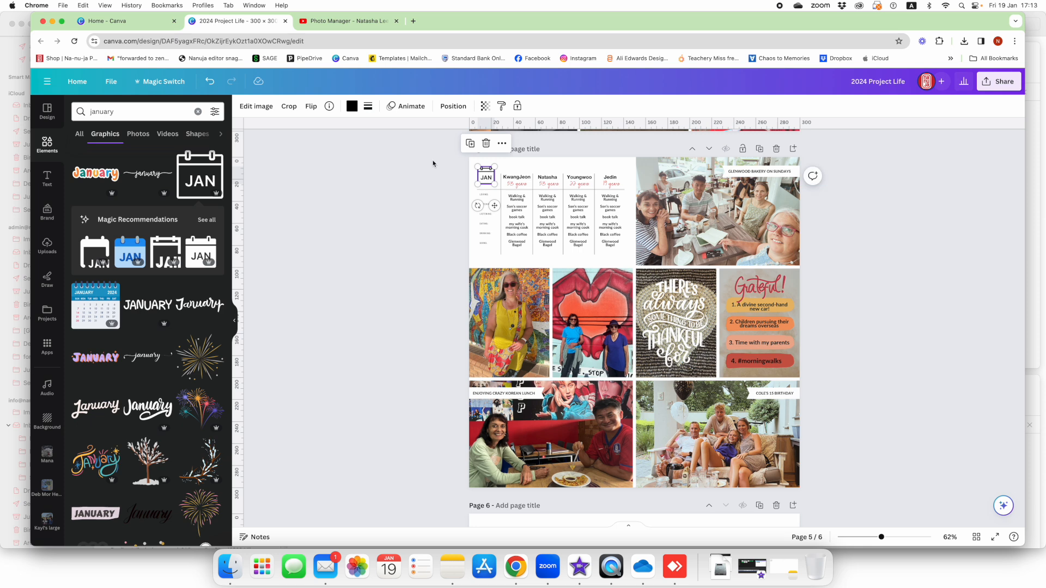
Colour the JAN calendar graphic with the red brand colour
{"action": "left_click", "coordinate": [352, 106]}
{"action": "left_click", "coordinate": [134, 261]}
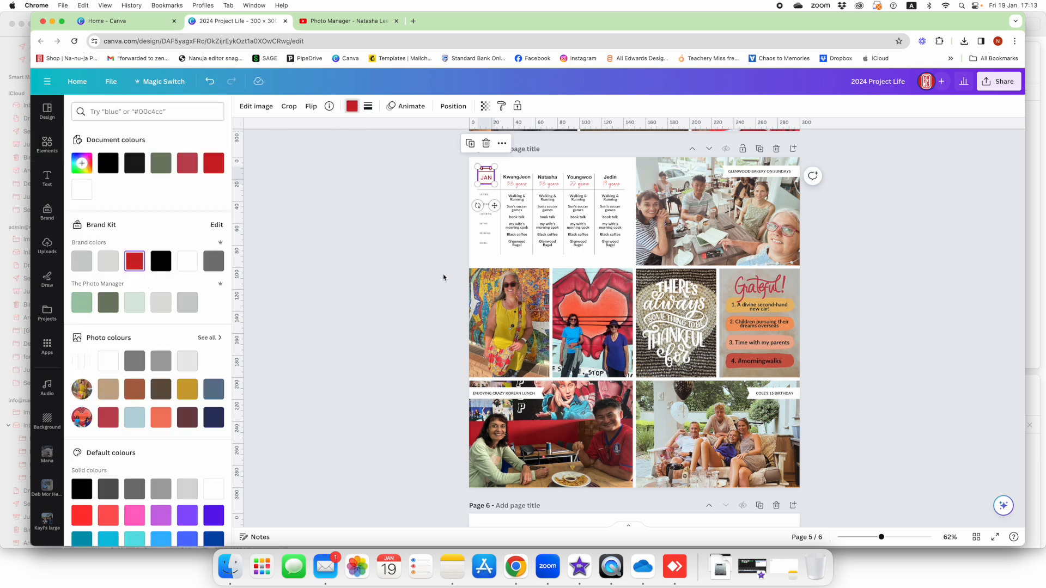
{"action": "left_click", "coordinate": [479, 252]}
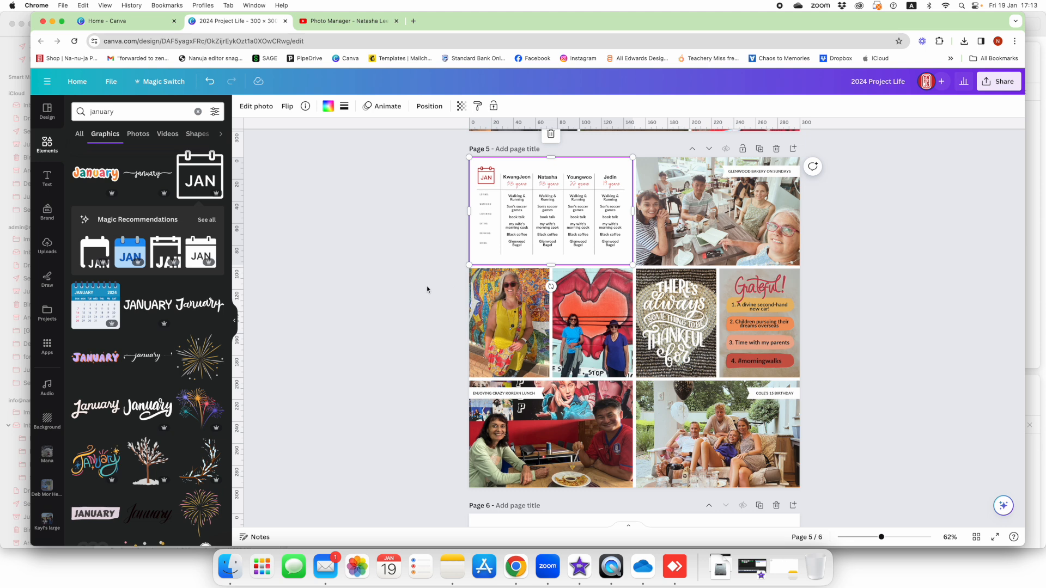
{"action": "left_click", "coordinate": [425, 290]}
{"action": "left_click_drag", "start_coordinate": [492, 182], "coordinate": [477, 163]}
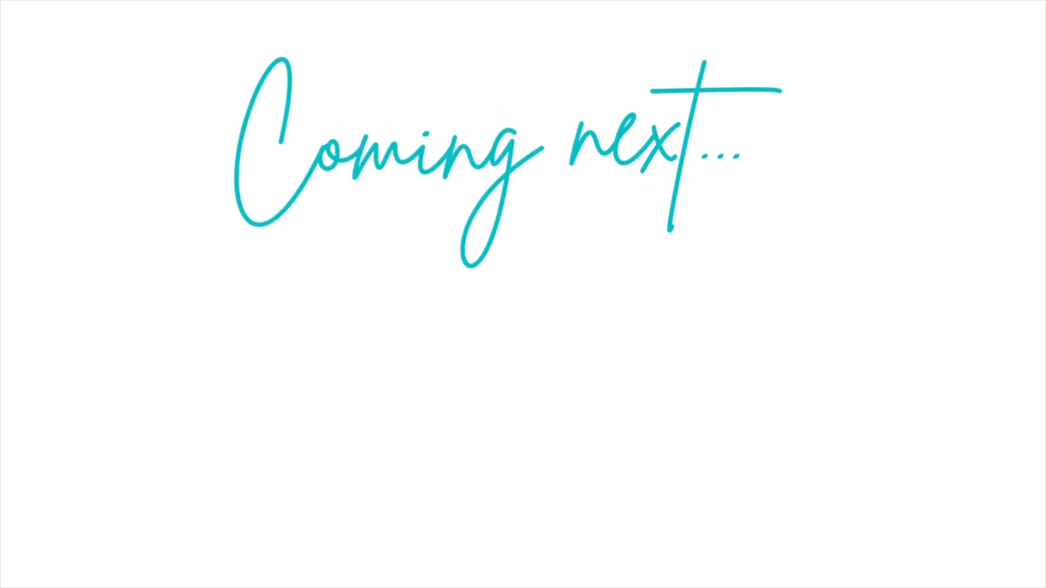